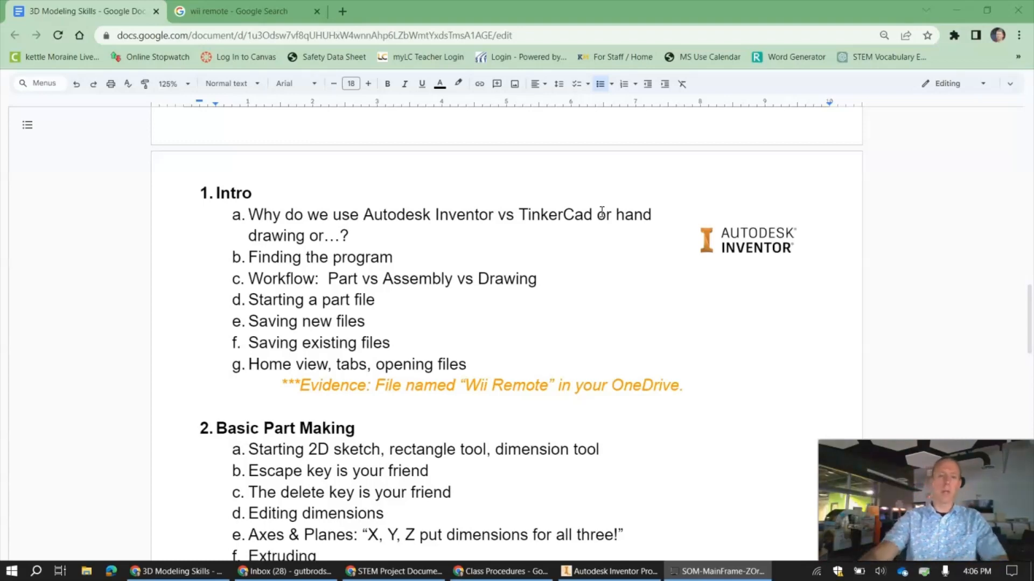
- Find the Autodesk Inventor 2020 folder among the installed programs and expand it to view its applications
{"action": "left_click", "coordinate": [601, 232]}
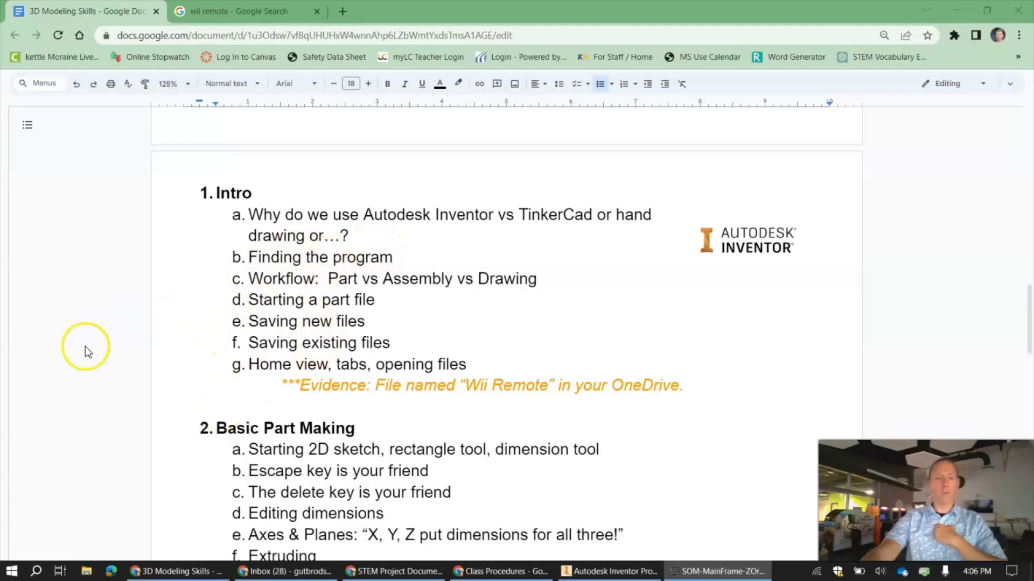
{"action": "left_click", "coordinate": [12, 574]}
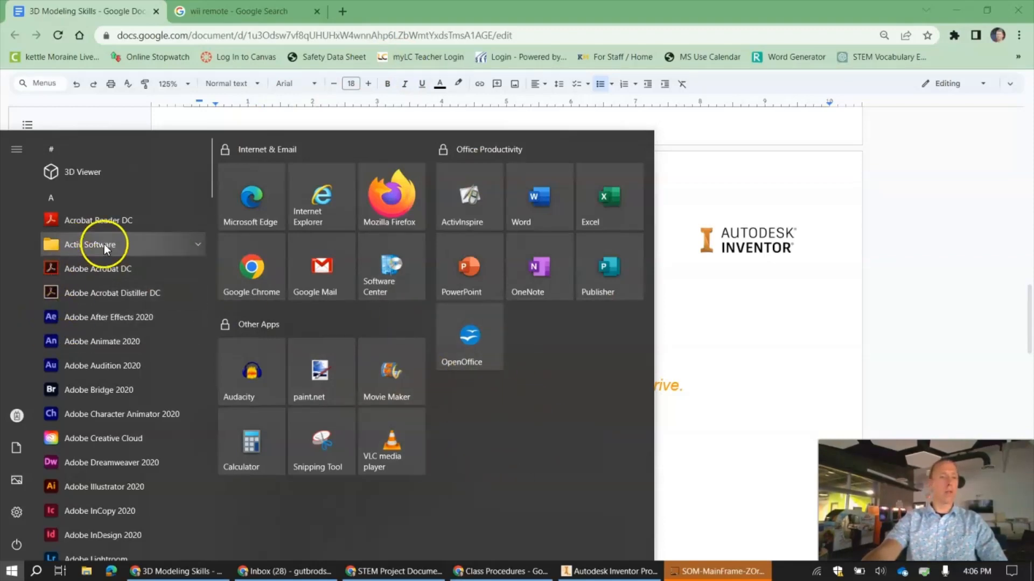
{"action": "scroll", "coordinate": [106, 286], "scroll_direction": "down", "scroll_amount": 3}
{"action": "scroll", "coordinate": [105, 282], "scroll_direction": "down", "scroll_amount": 5}
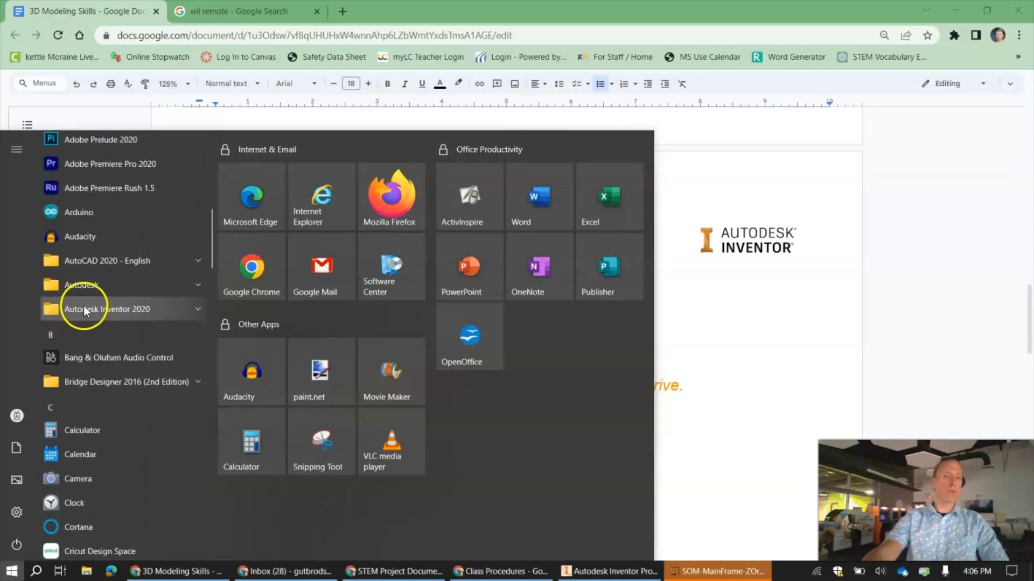
{"action": "left_click", "coordinate": [198, 310]}
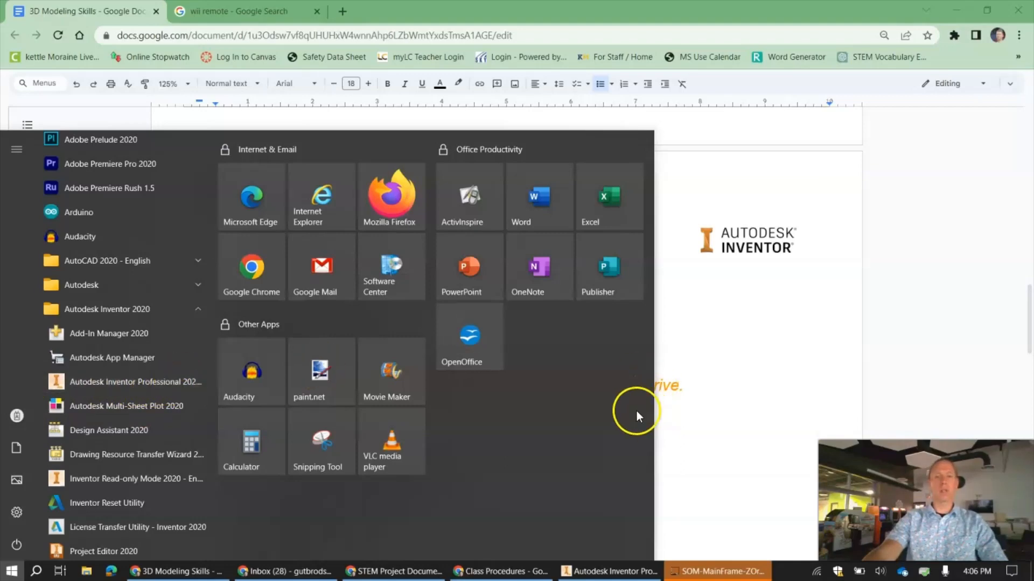
{"action": "left_click", "coordinate": [695, 373]}
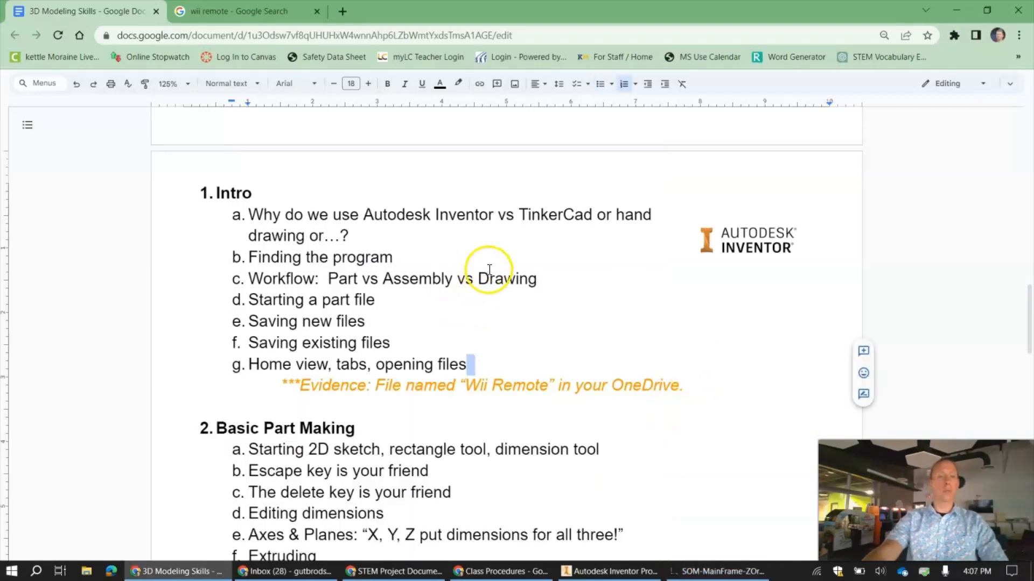
{"action": "left_click", "coordinate": [453, 246]}
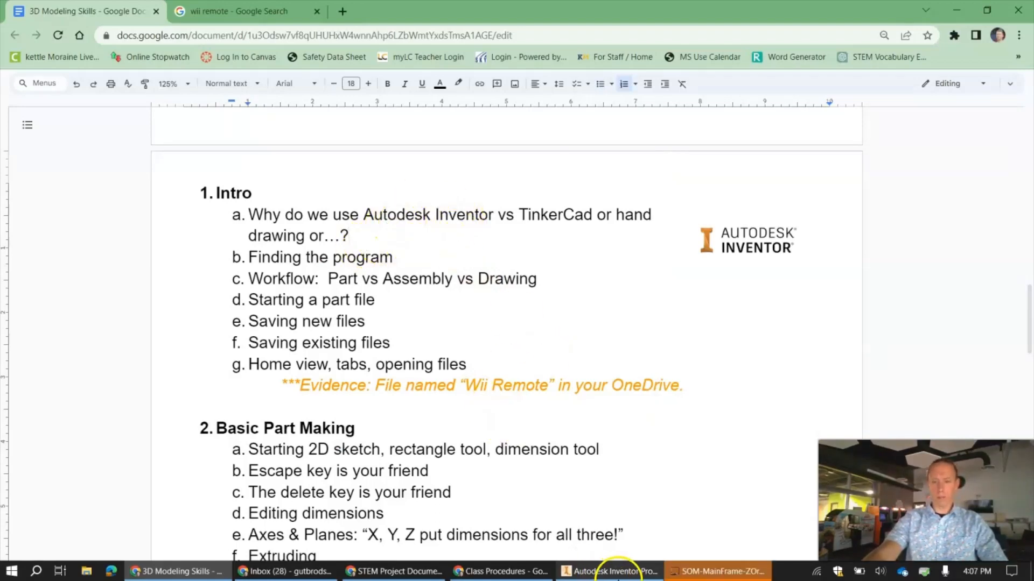
- Switch to Autodesk Inventor and create a new part file from the Standard.ipt template
{"action": "left_click", "coordinate": [599, 573]}
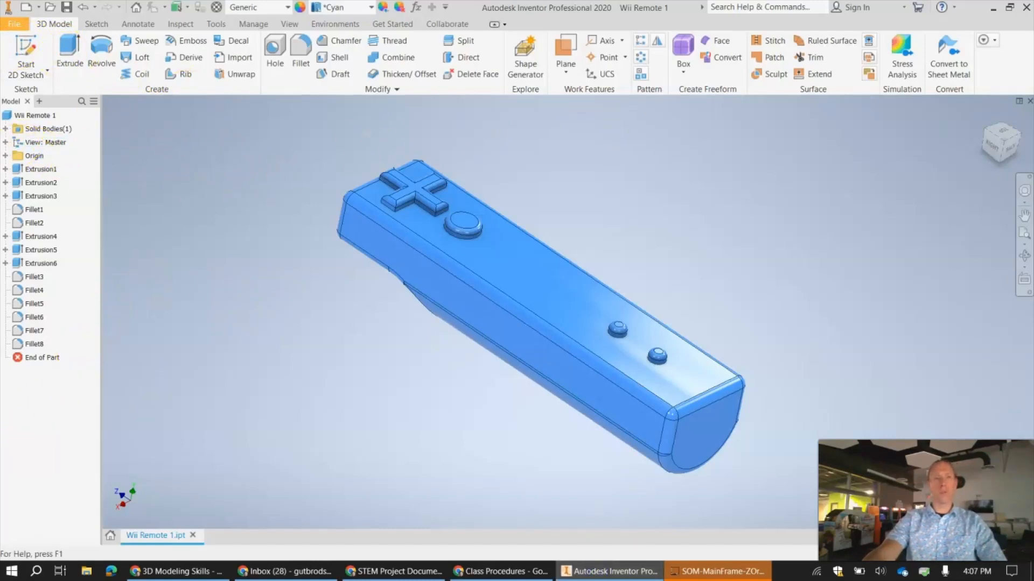
{"action": "left_click", "coordinate": [110, 535]}
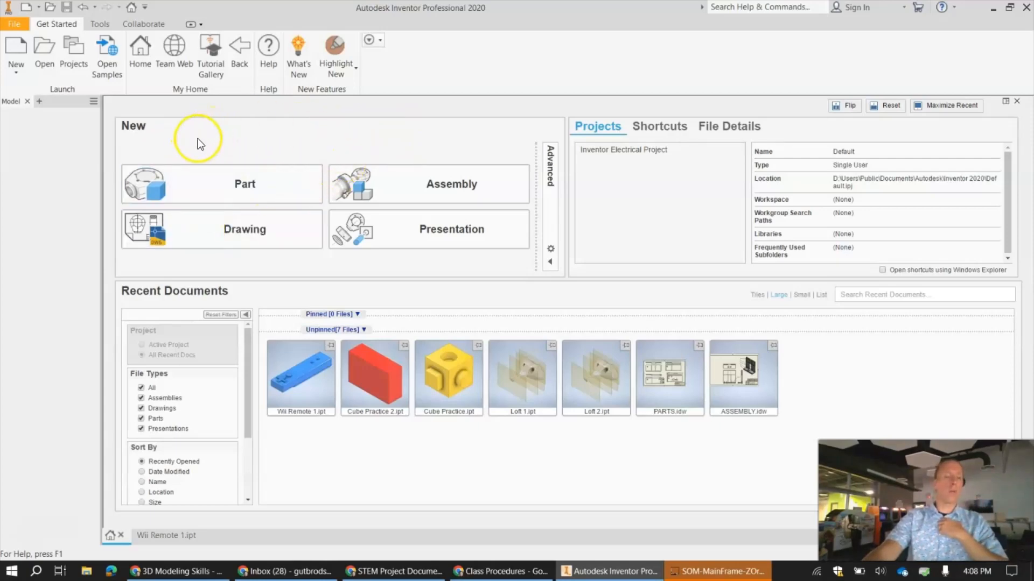
{"action": "left_click", "coordinate": [24, 50]}
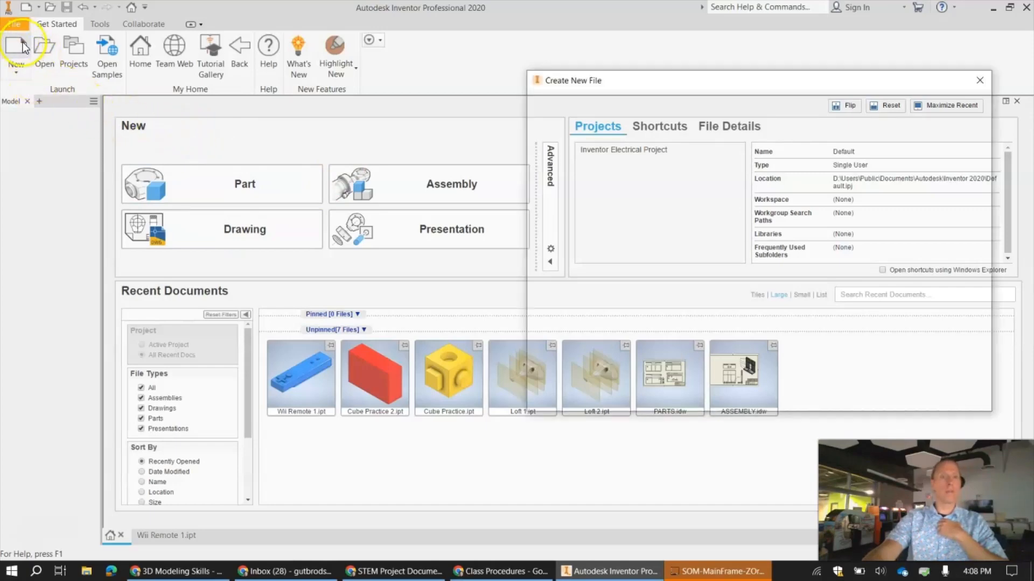
{"action": "left_click_drag", "start_coordinate": [688, 82], "coordinate": [596, 81]}
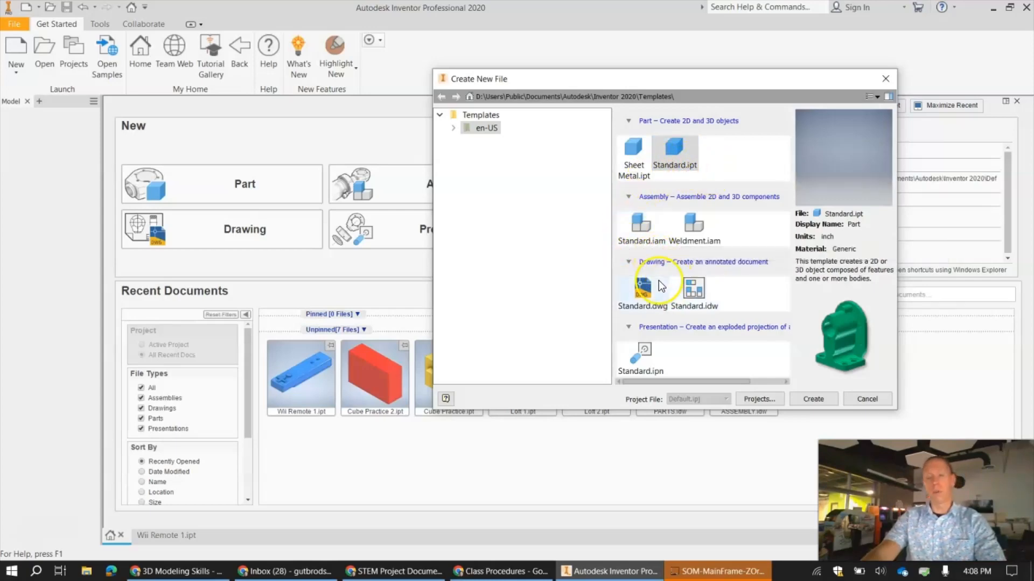
{"action": "double_click", "coordinate": [674, 147]}
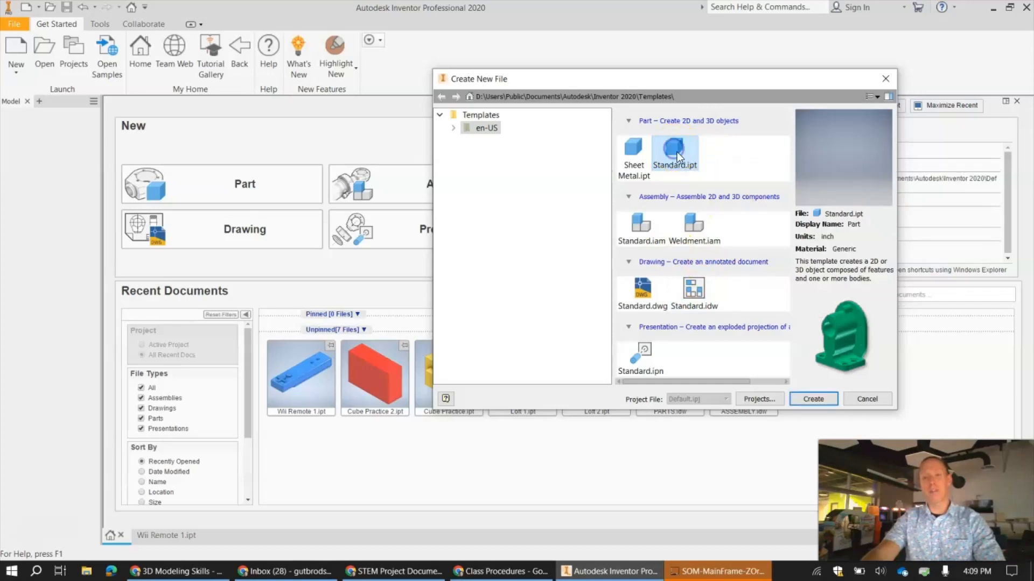
{"action": "left_click", "coordinate": [807, 400]}
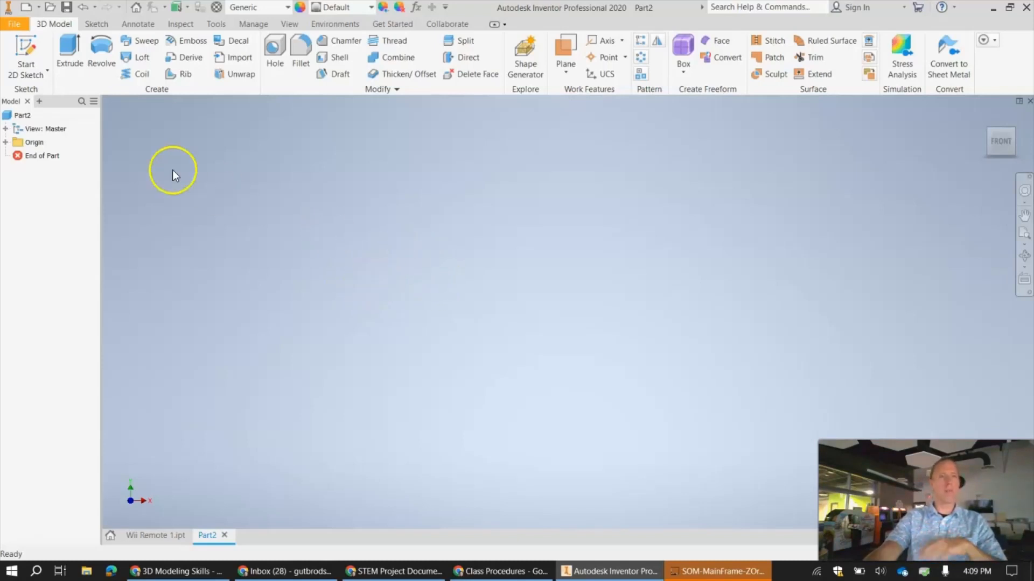
- Start a Save As for the new part and choose the Inventor Practice folder in OneDrive - KMSD
{"action": "left_click", "coordinate": [15, 24]}
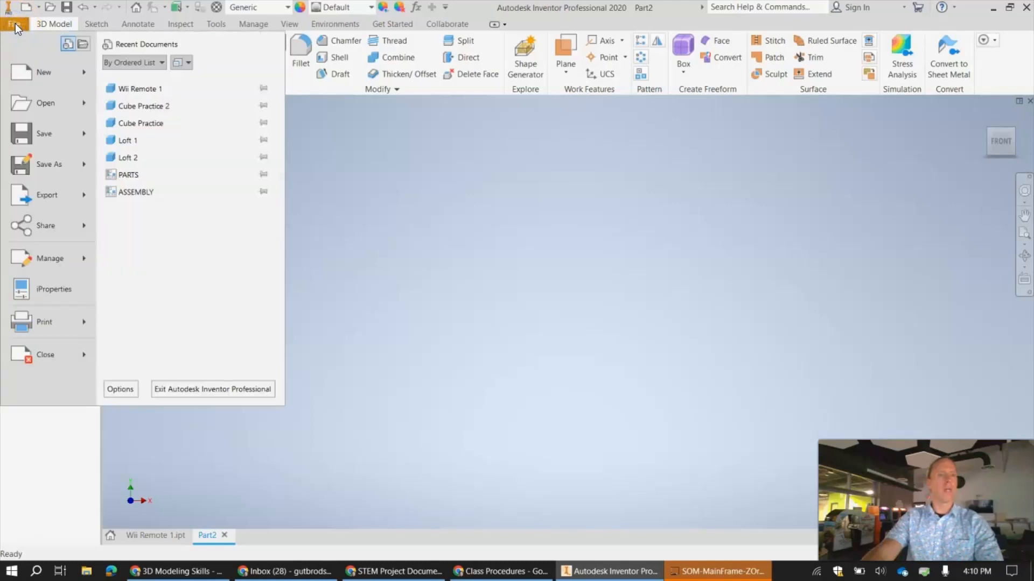
{"action": "left_click", "coordinate": [28, 136]}
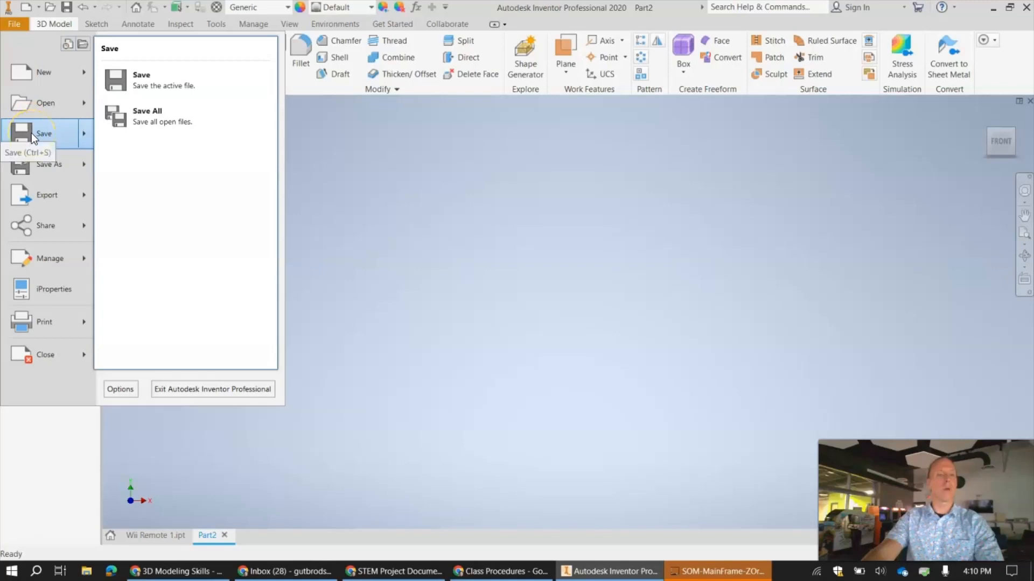
{"action": "left_click", "coordinate": [21, 192]}
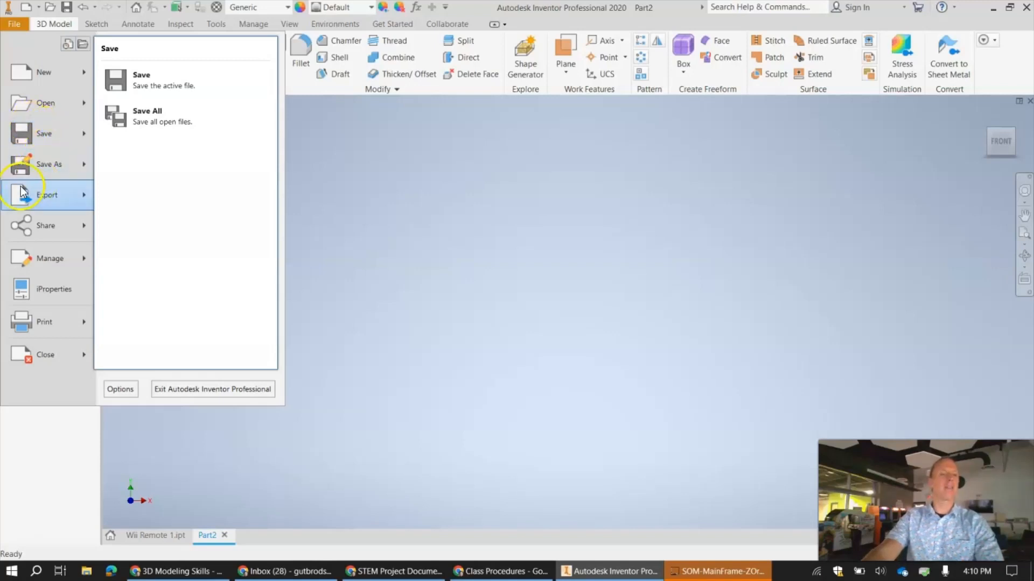
{"action": "left_click", "coordinate": [37, 169]}
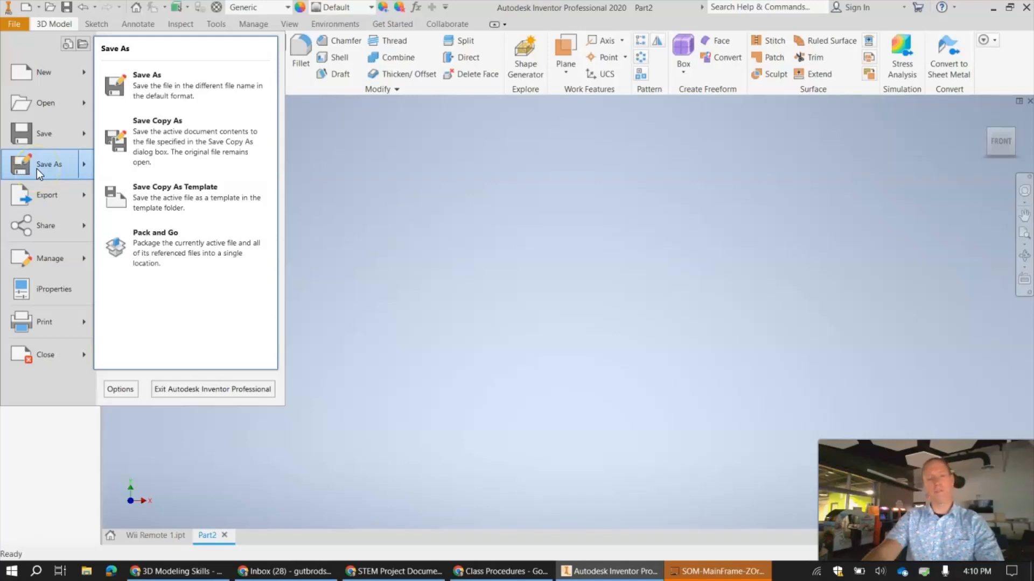
{"action": "left_click", "coordinate": [40, 169]}
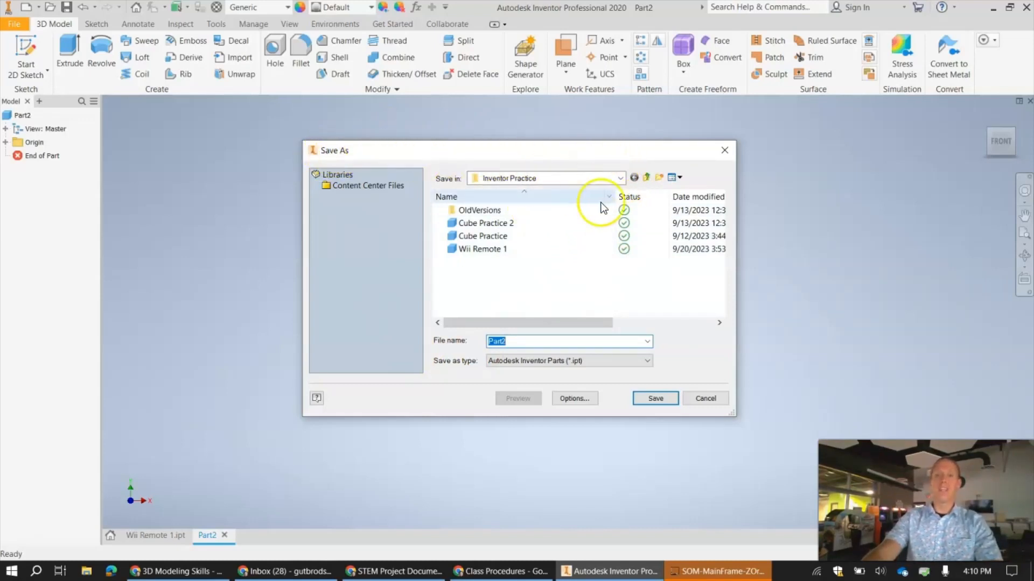
{"action": "left_click", "coordinate": [621, 179]}
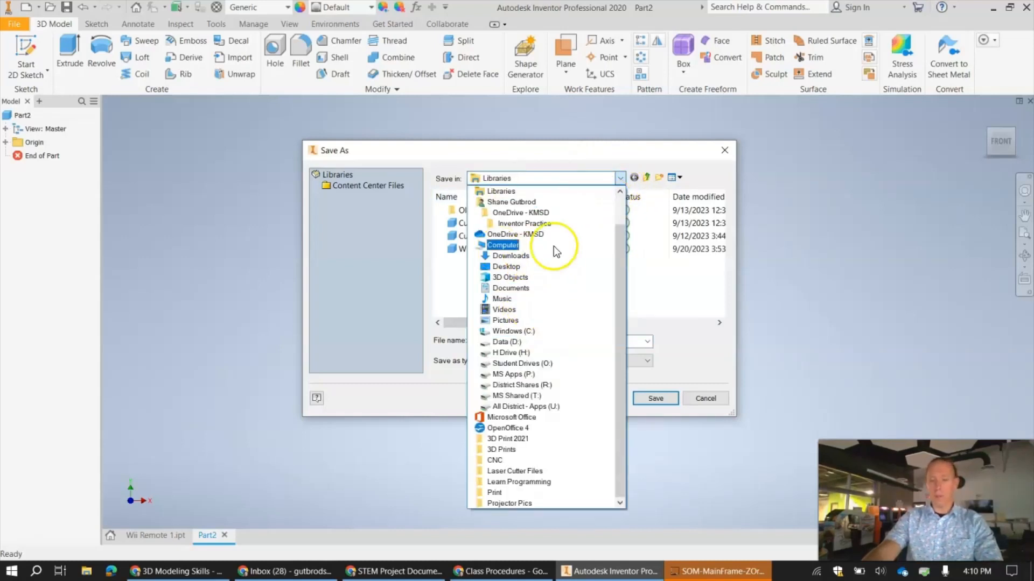
{"action": "left_click", "coordinate": [527, 224]}
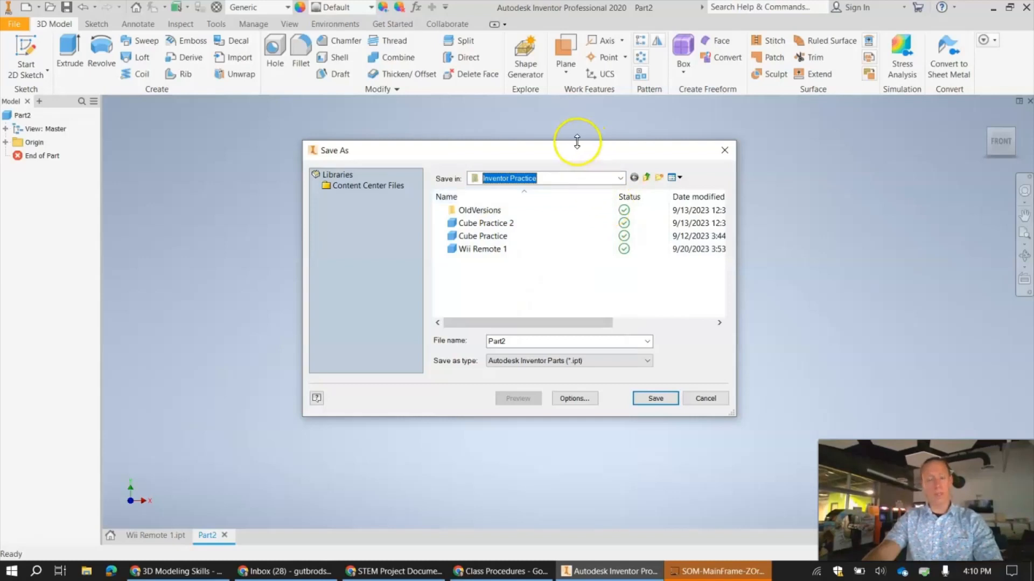
{"action": "left_click", "coordinate": [621, 179]}
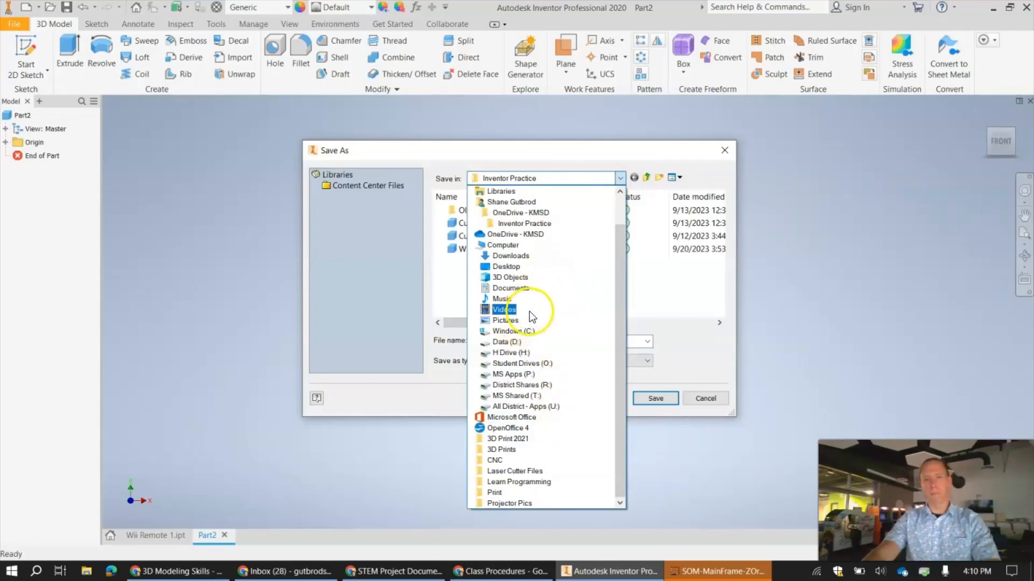
{"action": "left_click", "coordinate": [515, 238]}
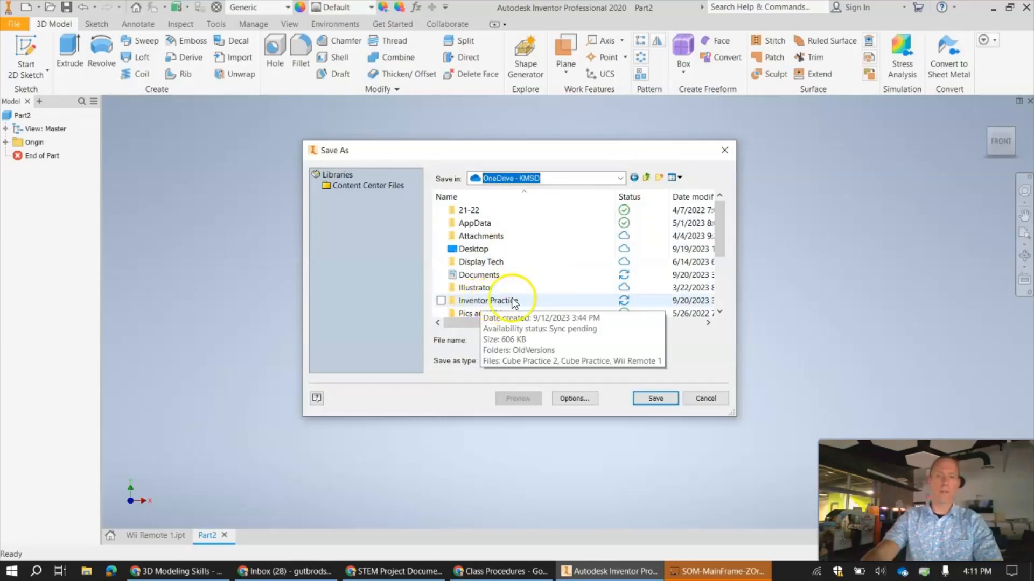
{"action": "double_click", "coordinate": [486, 302]}
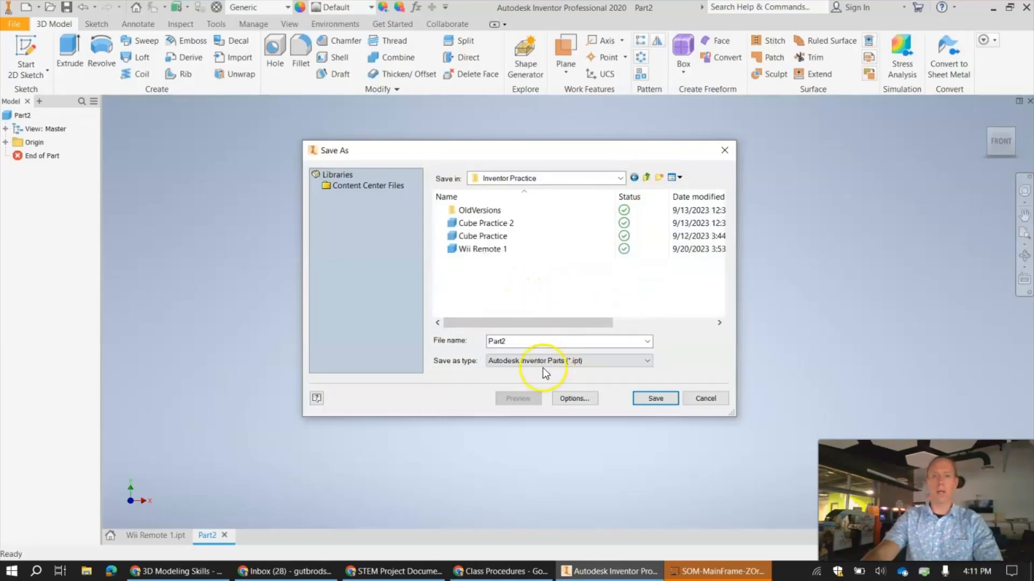
- Name the part file Wii Remote 2 and save it as an Autodesk Inventor part
{"action": "double_click", "coordinate": [520, 341]}
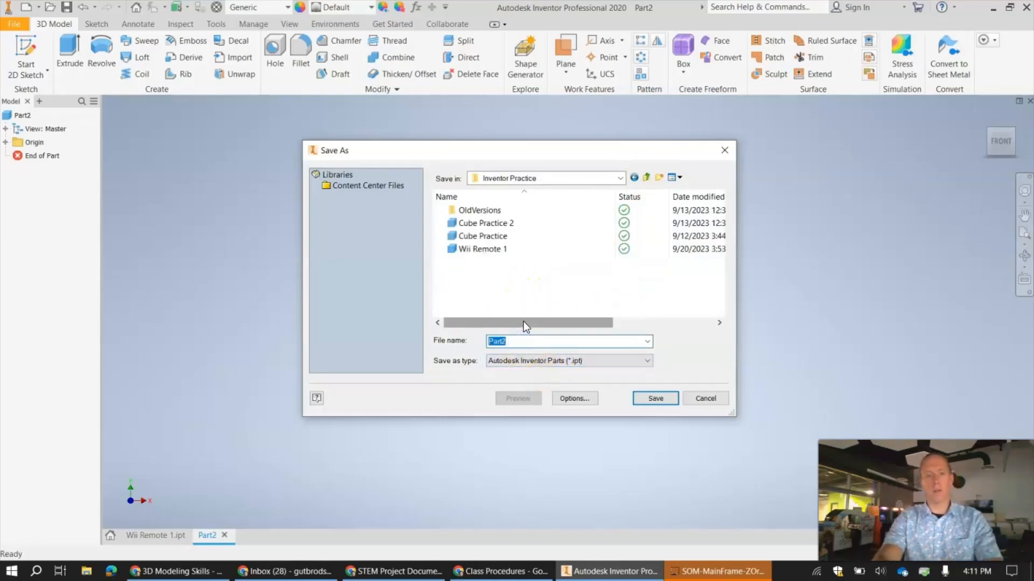
{"action": "type", "text": "Will"}
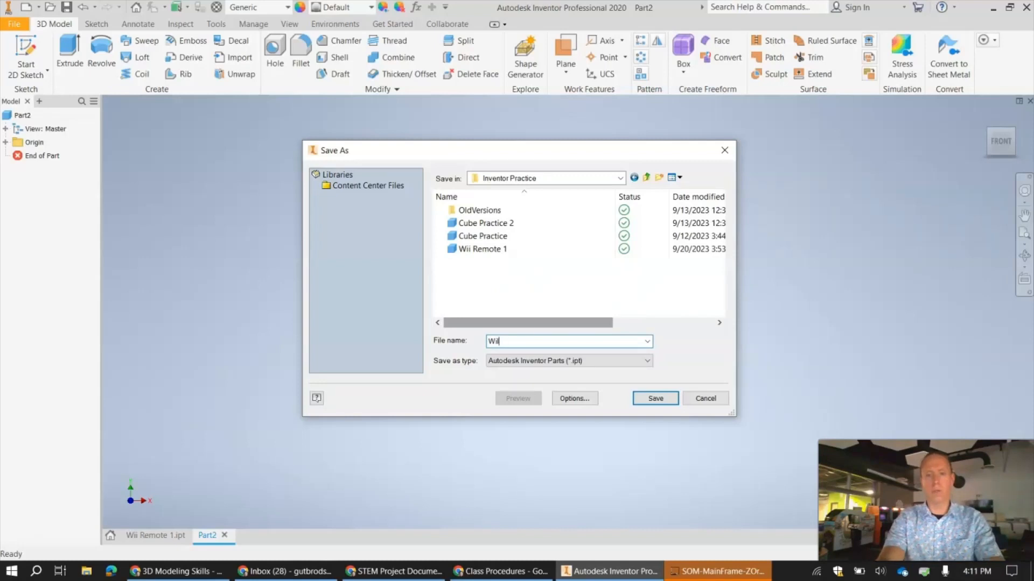
{"action": "type", "text": " Remote"}
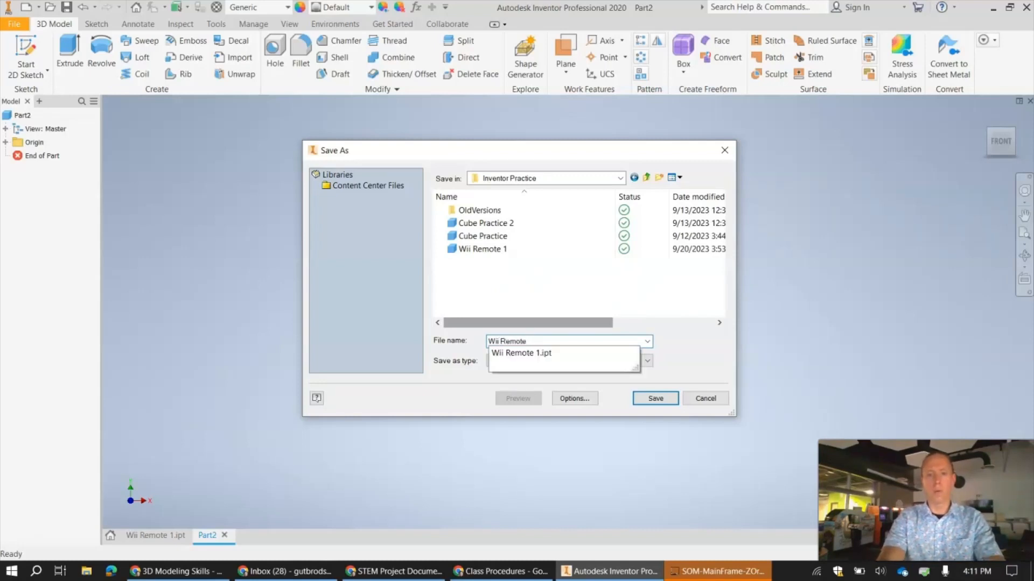
{"action": "type", "text": " 2"}
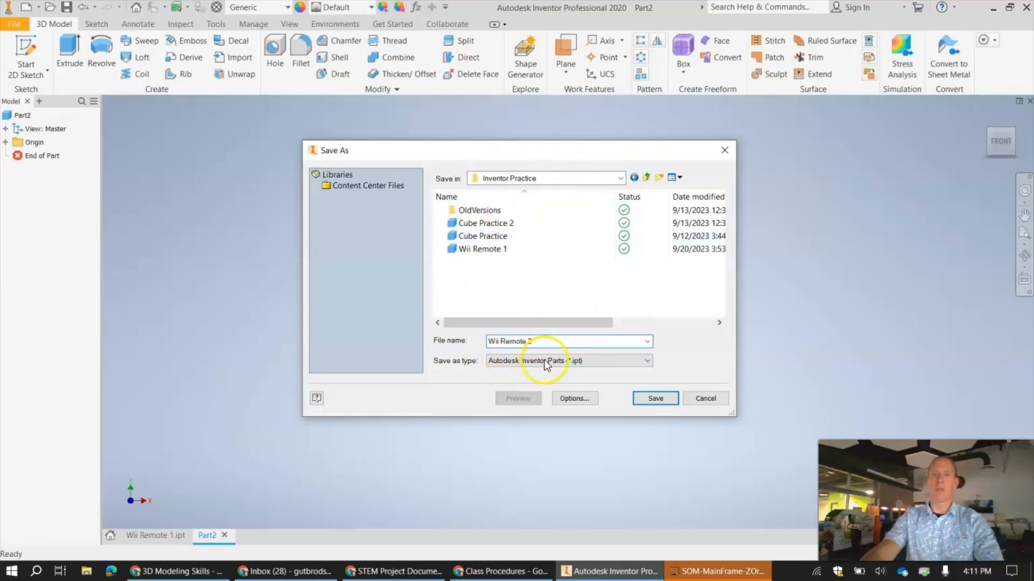
{"action": "left_click", "coordinate": [657, 397]}
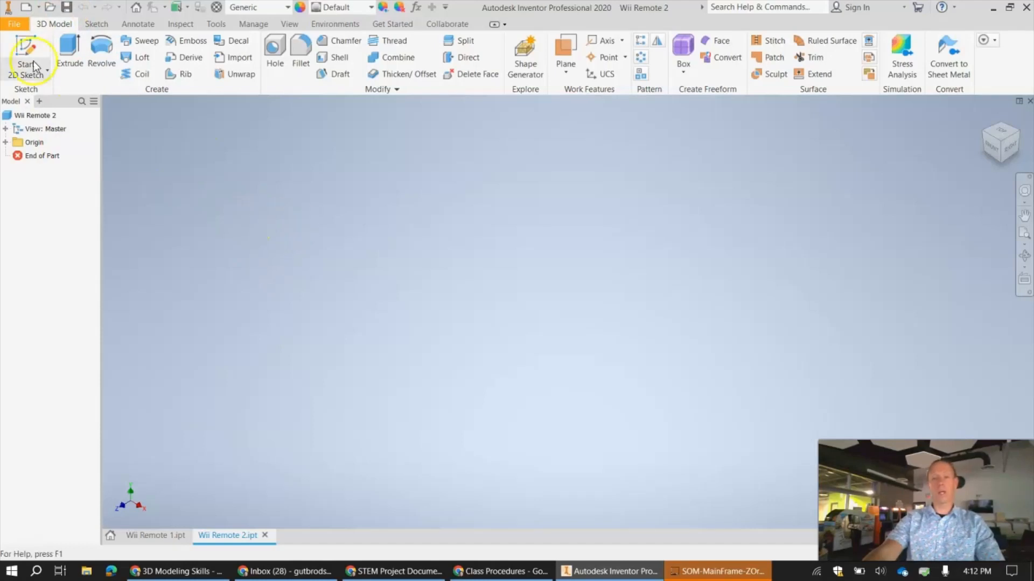
- Save the existing Wii Remote 2 part again under its current name
{"action": "left_click", "coordinate": [15, 26]}
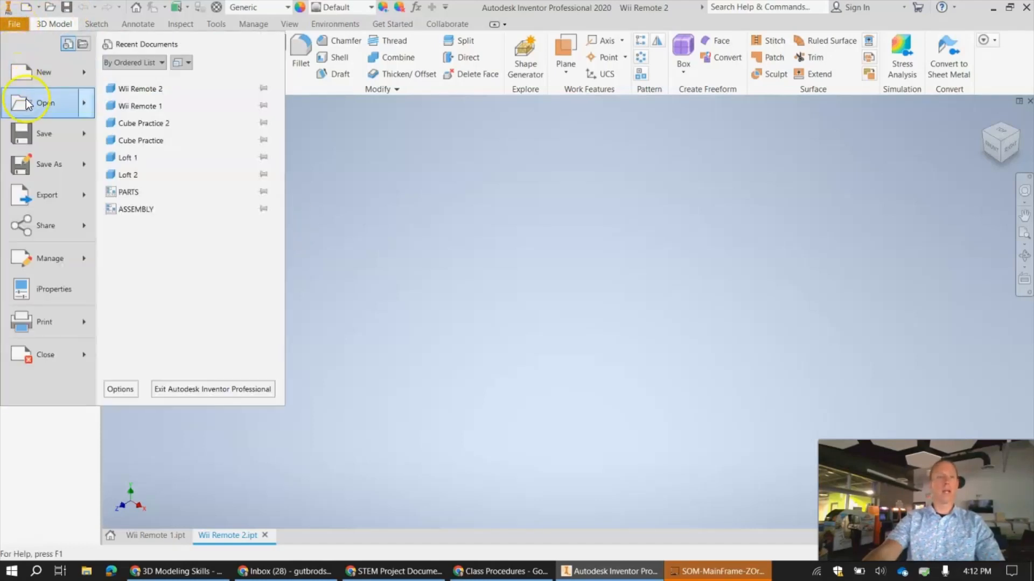
{"action": "left_click", "coordinate": [35, 124]}
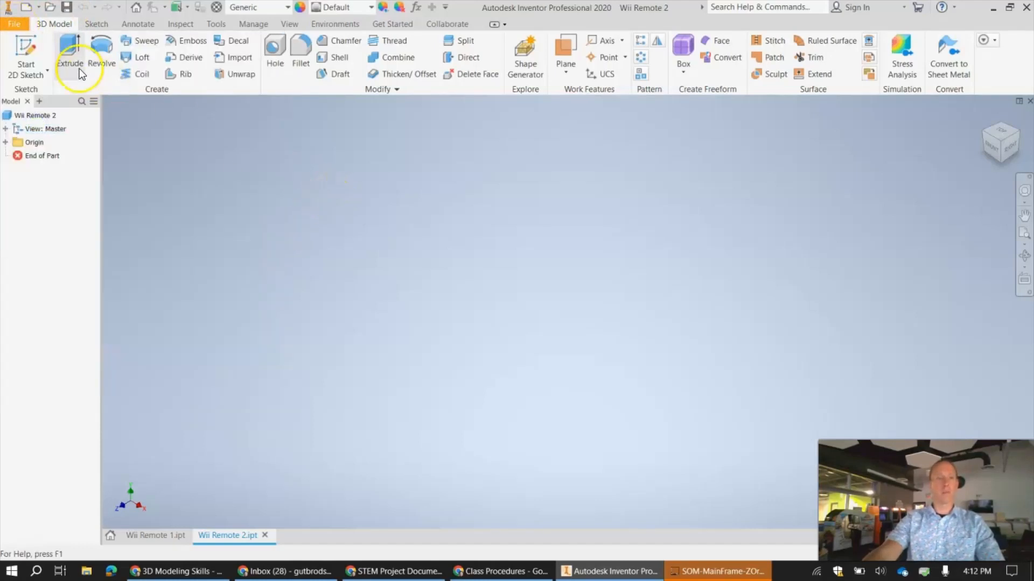
{"action": "left_click", "coordinate": [13, 27]}
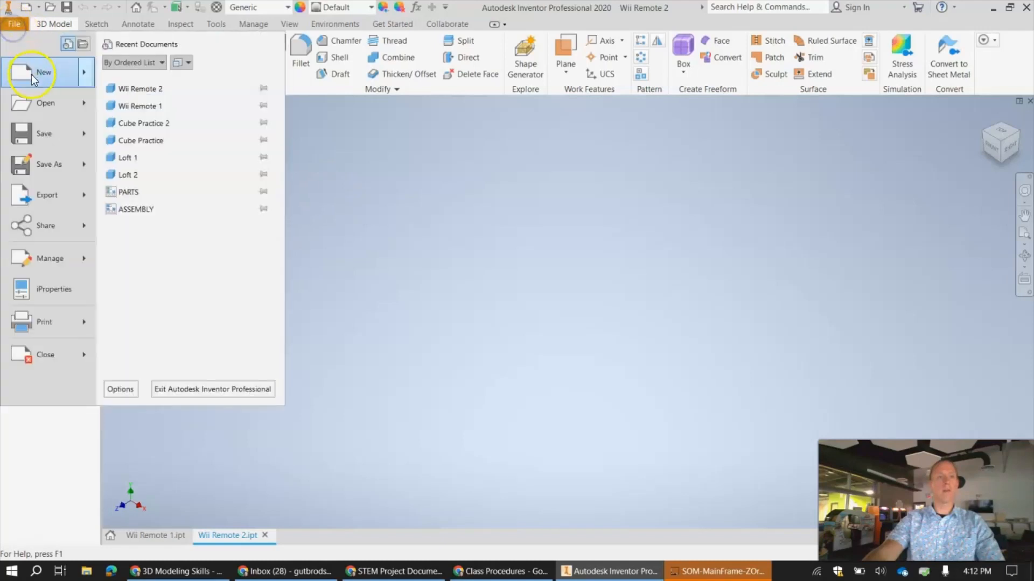
{"action": "left_click", "coordinate": [38, 124]}
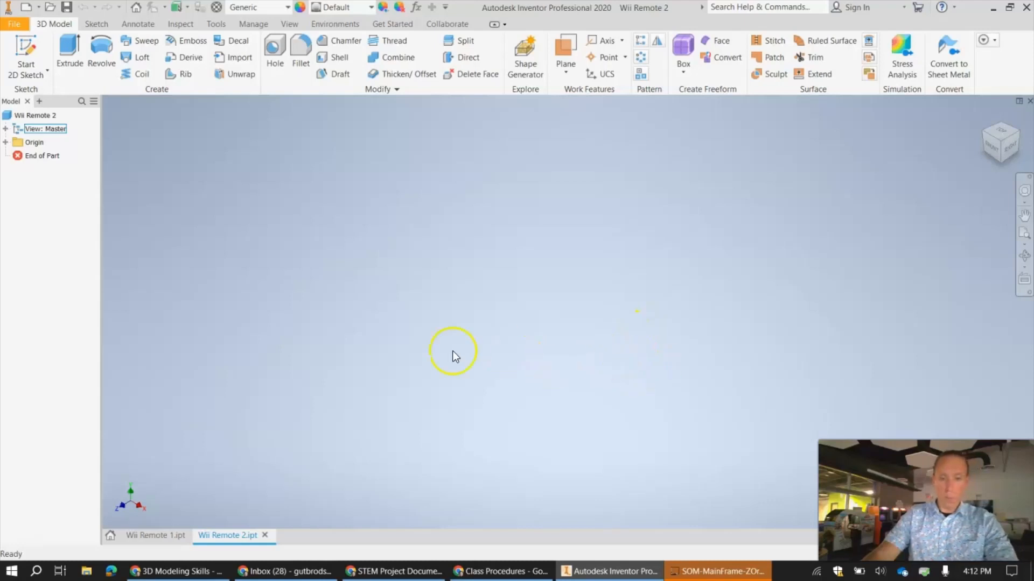
- Show the home page's recent documents and browse to the Inventor Practice folder in OneDrive - KMSD for existing part files, without opening any
{"action": "left_click", "coordinate": [110, 536]}
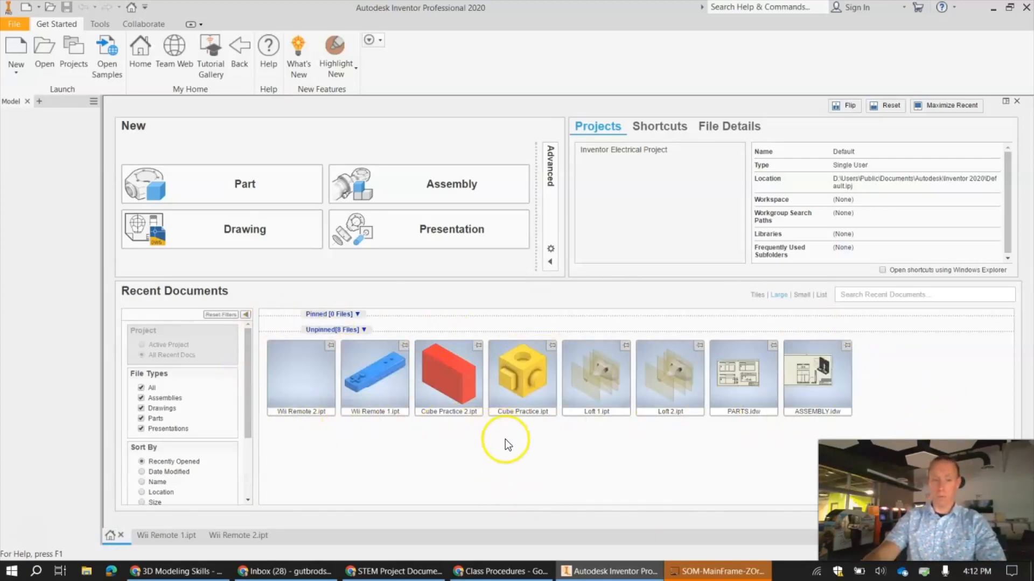
{"action": "mouse_move", "coordinate": [311, 354]}
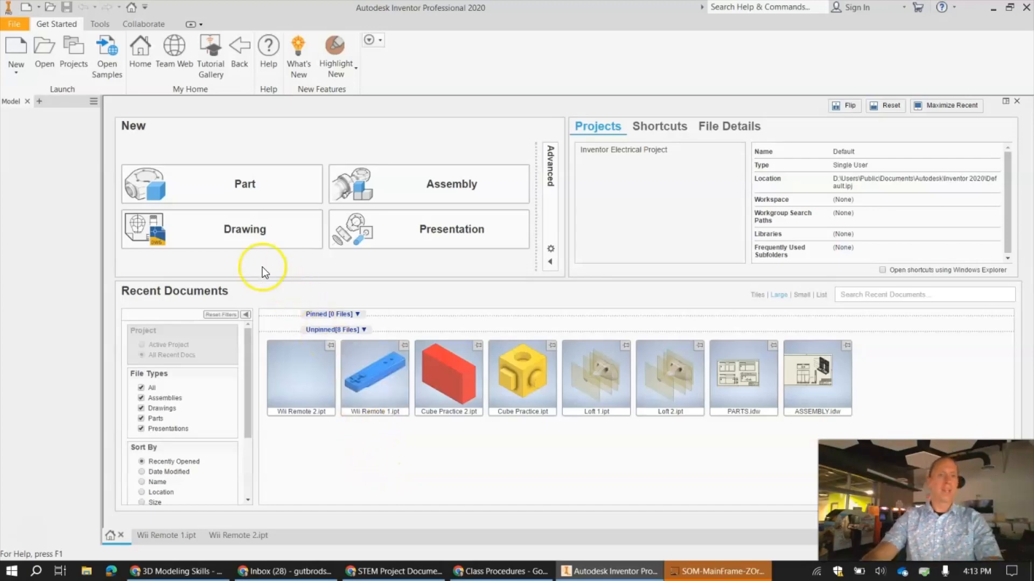
{"action": "left_click", "coordinate": [44, 47]}
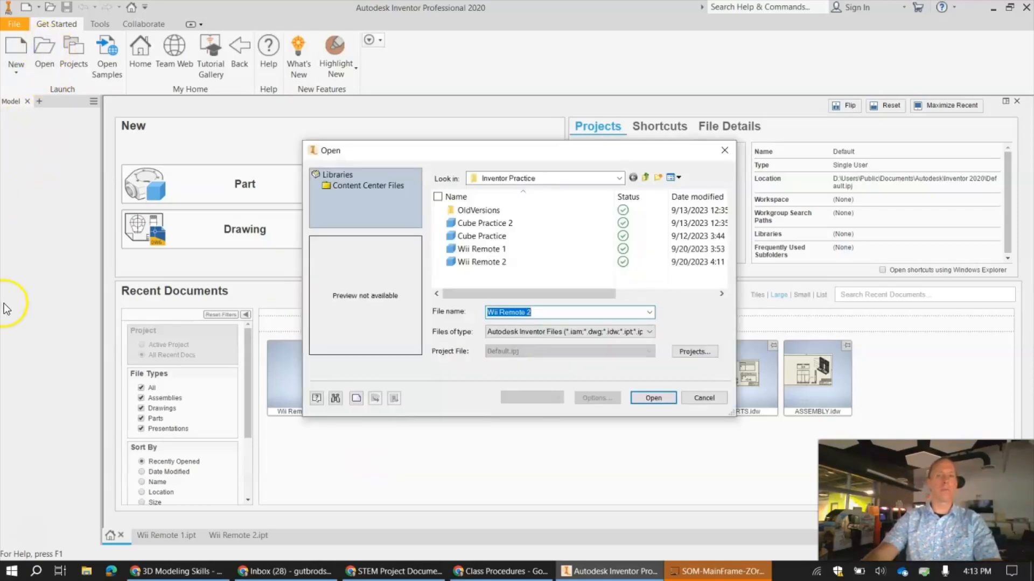
{"action": "left_click", "coordinate": [619, 178]}
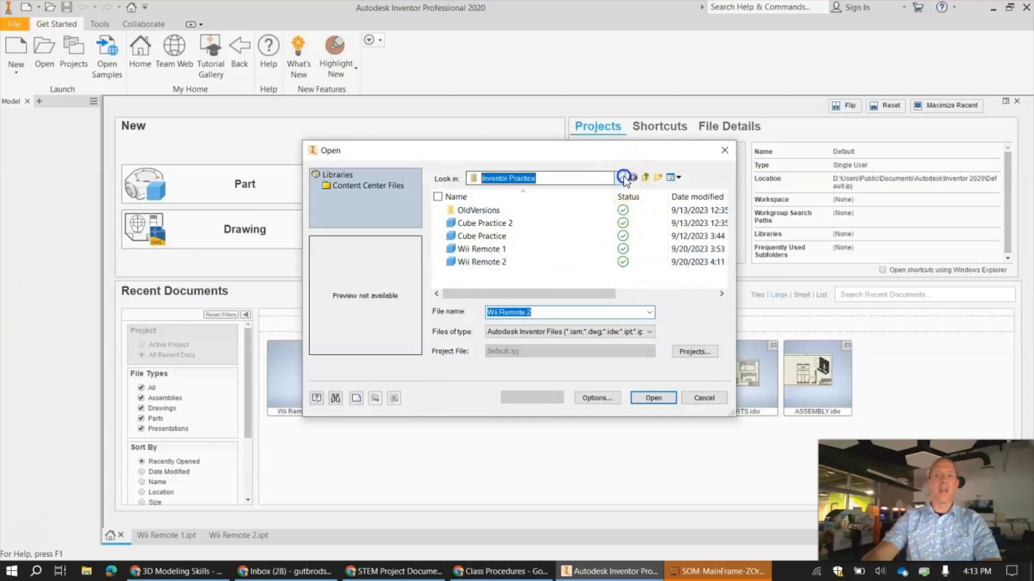
{"action": "left_click", "coordinate": [521, 235]}
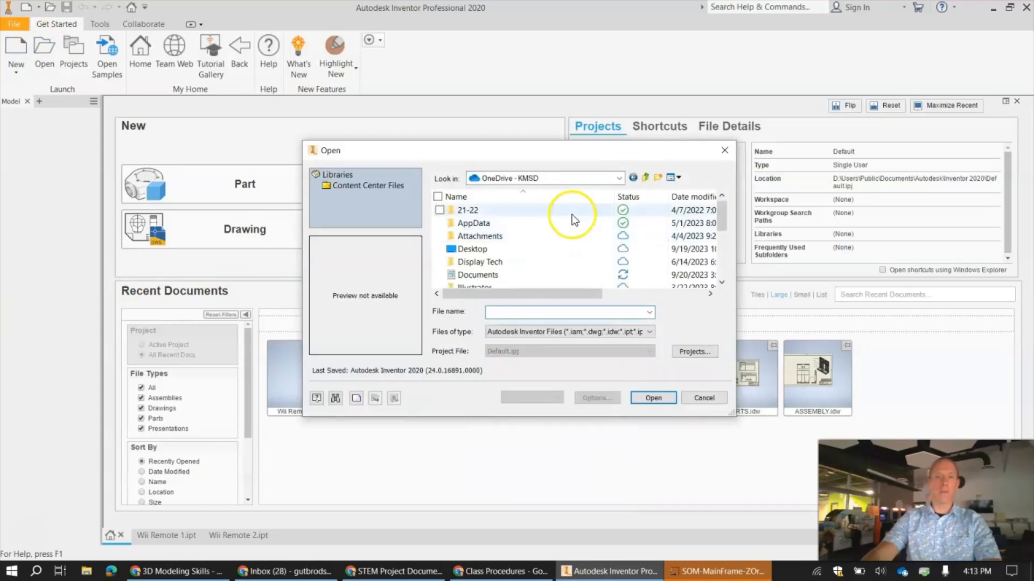
{"action": "scroll", "coordinate": [522, 215], "scroll_direction": "down", "scroll_amount": 1}
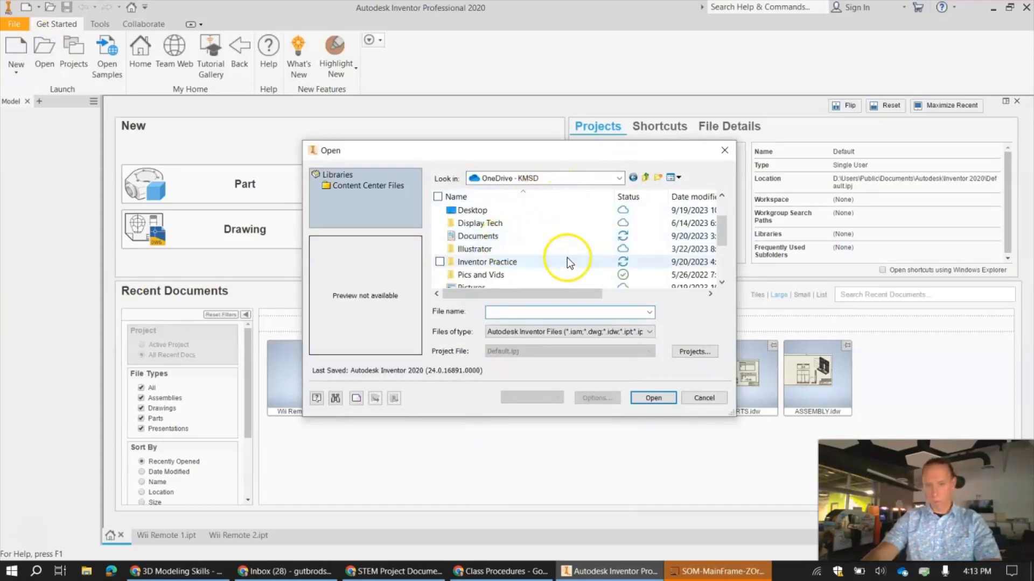
{"action": "double_click", "coordinate": [514, 262]}
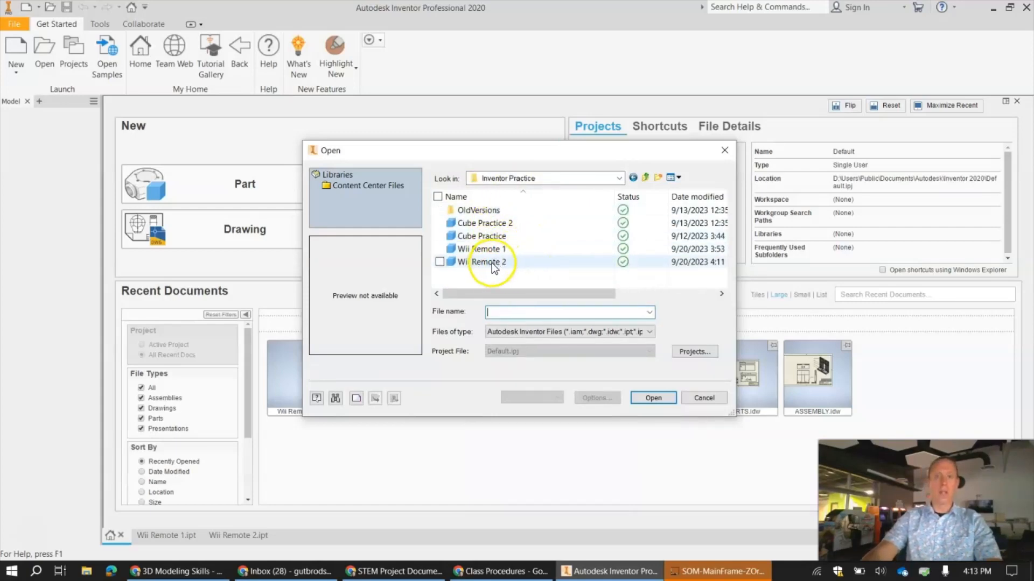
{"action": "left_click", "coordinate": [704, 398]}
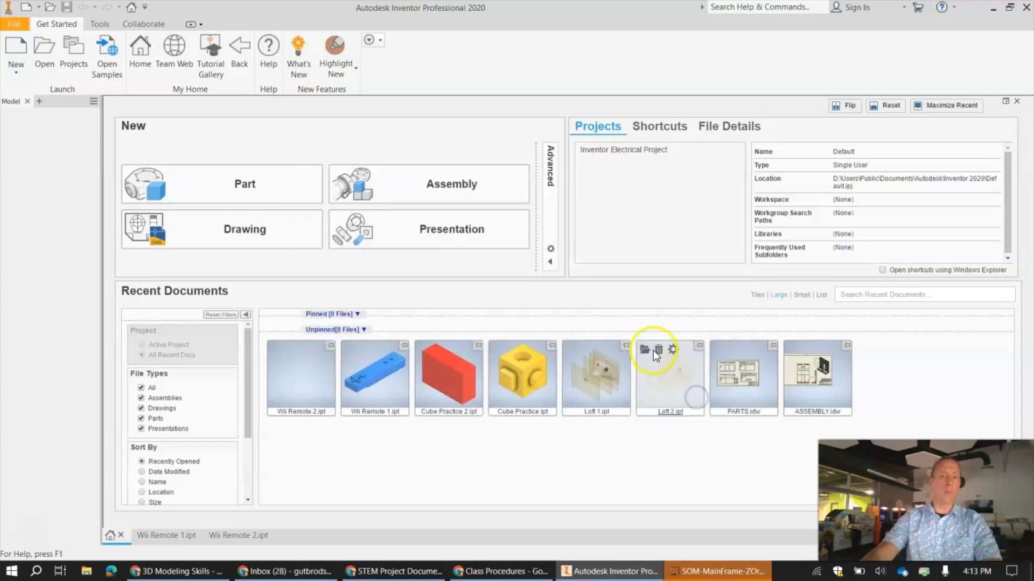
- Return to the Wii Remote 2 part in Autodesk Inventor
{"action": "left_click", "coordinate": [219, 541]}
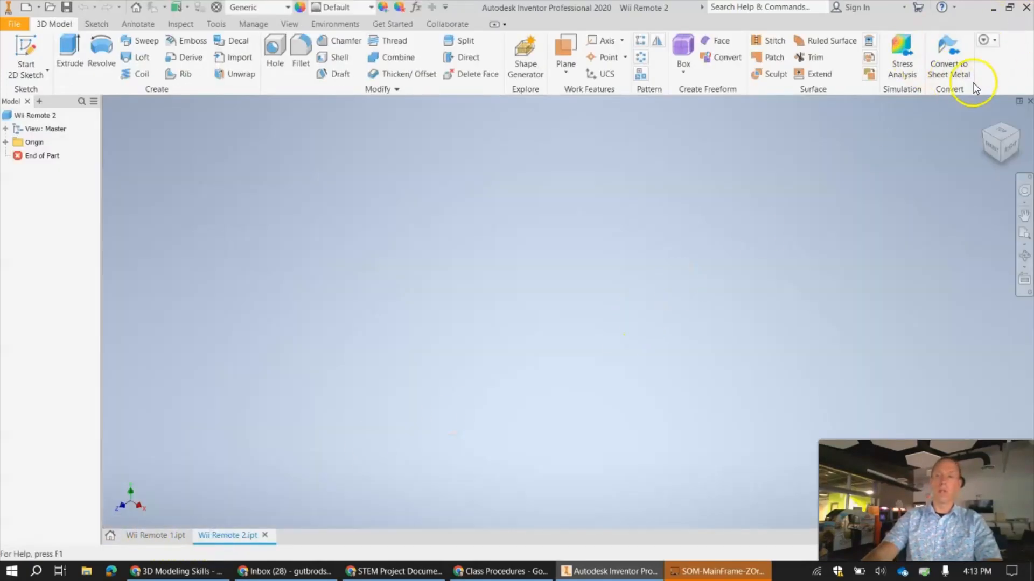
{"action": "left_click", "coordinate": [1029, 103]}
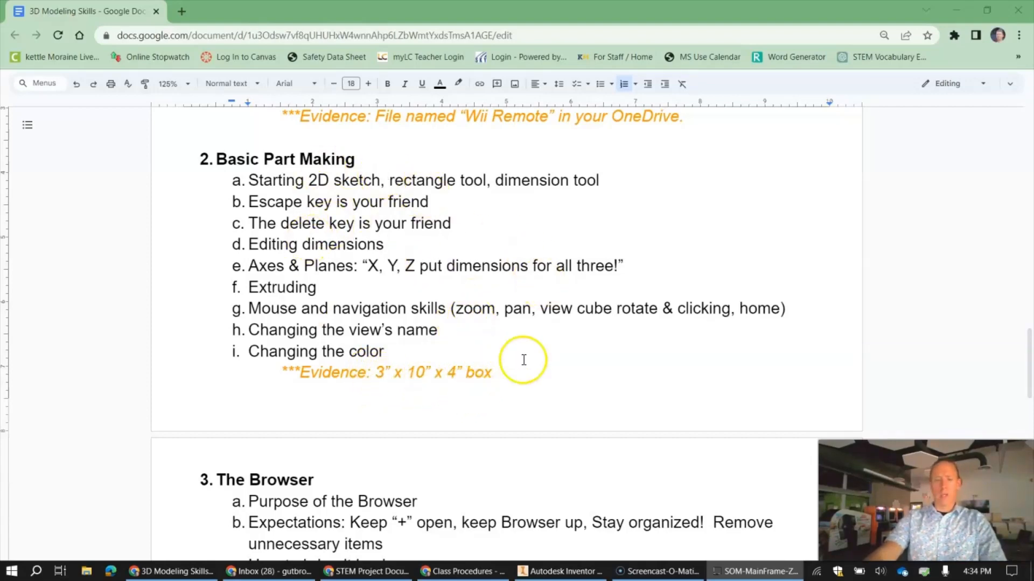
{"action": "left_click", "coordinate": [560, 571]}
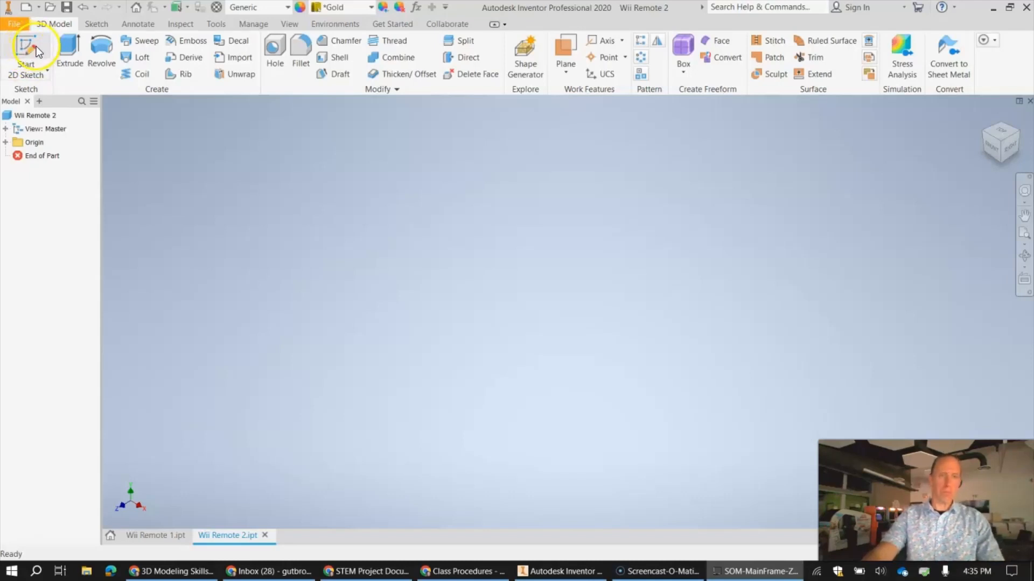
{"action": "left_click", "coordinate": [36, 74]}
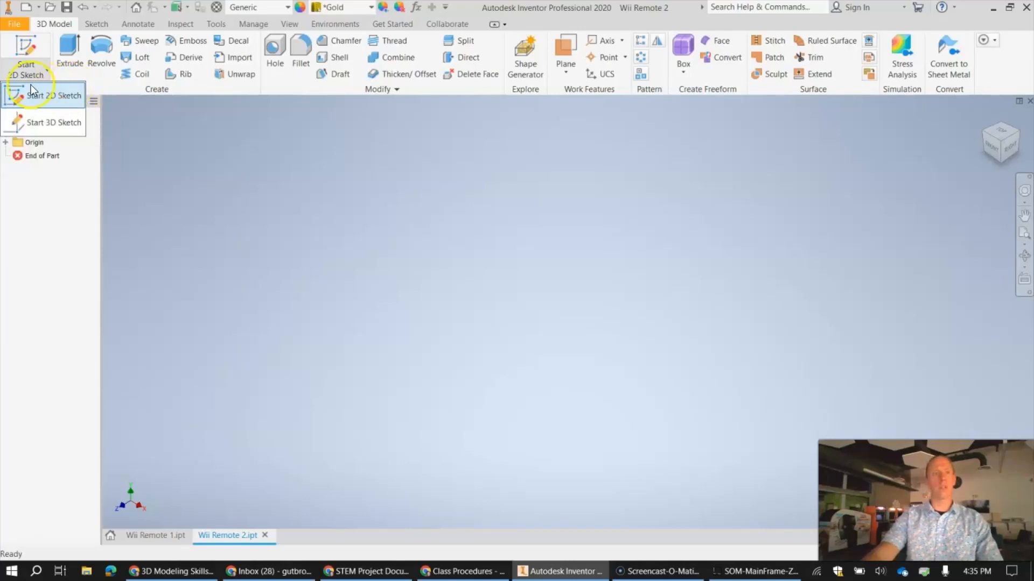
{"action": "left_click", "coordinate": [30, 89]}
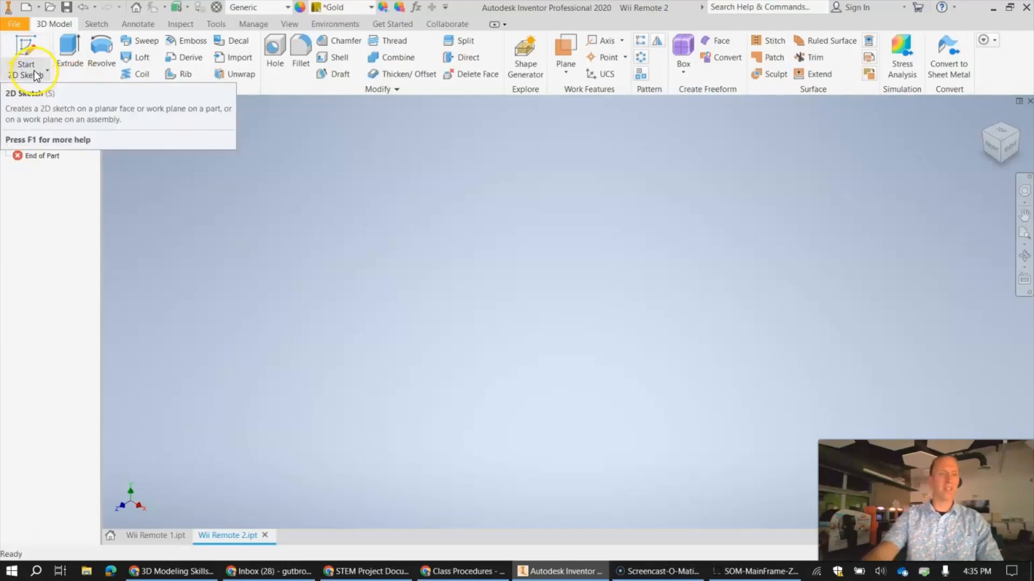
{"action": "left_click", "coordinate": [33, 70]}
{"action": "left_click", "coordinate": [37, 101]}
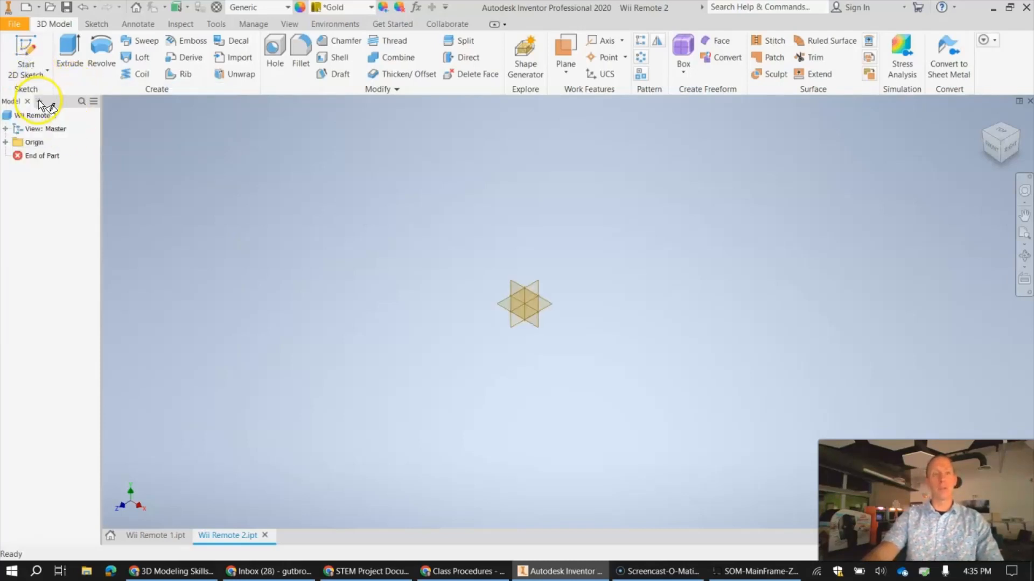
{"action": "key", "text": "Escape"}
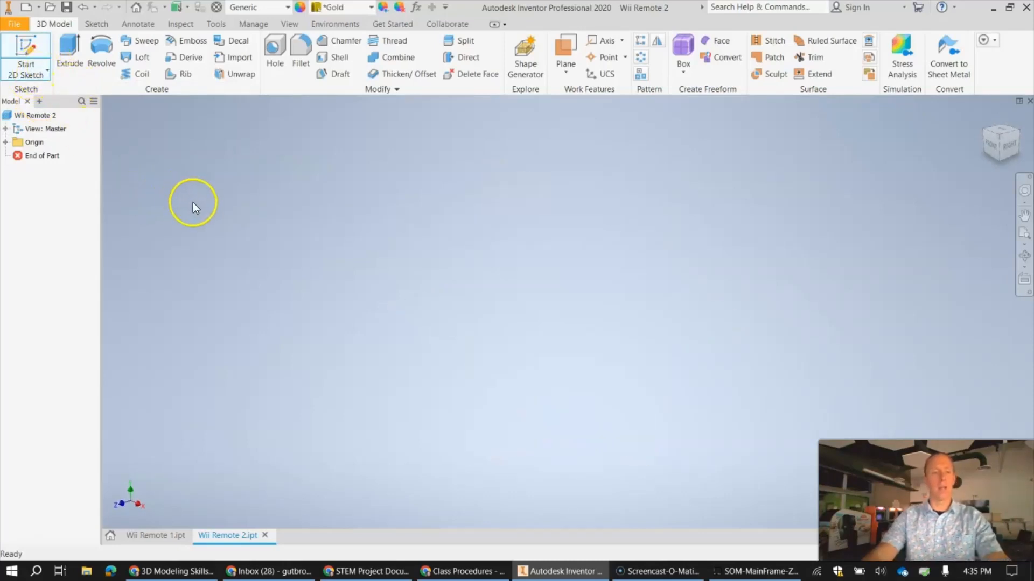
- Start a 2D sketch on the front (XY) origin plane of the Wii Remote 2 part
{"action": "left_click", "coordinate": [26, 46]}
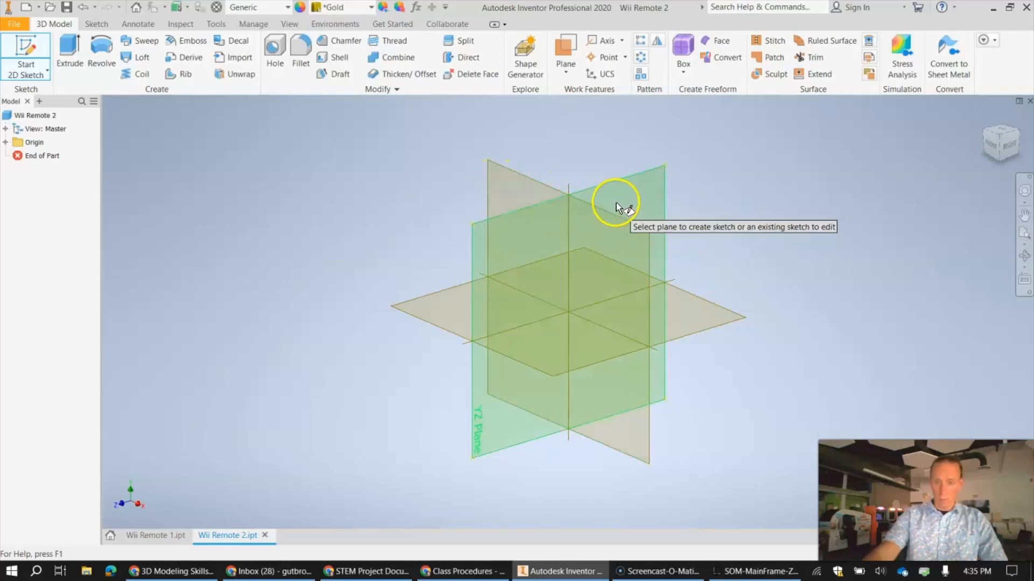
{"action": "left_click", "coordinate": [506, 182]}
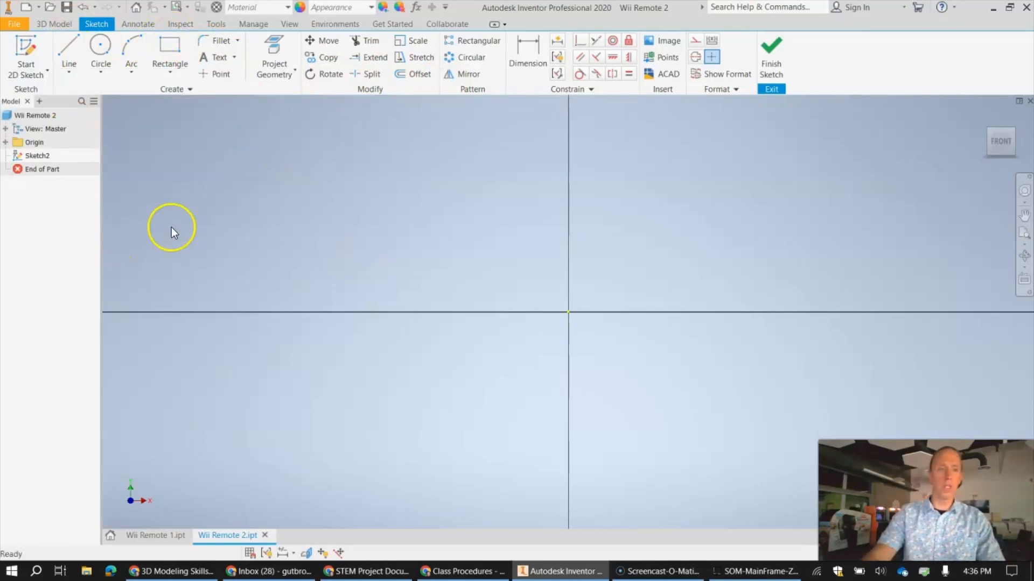
{"action": "left_click", "coordinate": [69, 72]}
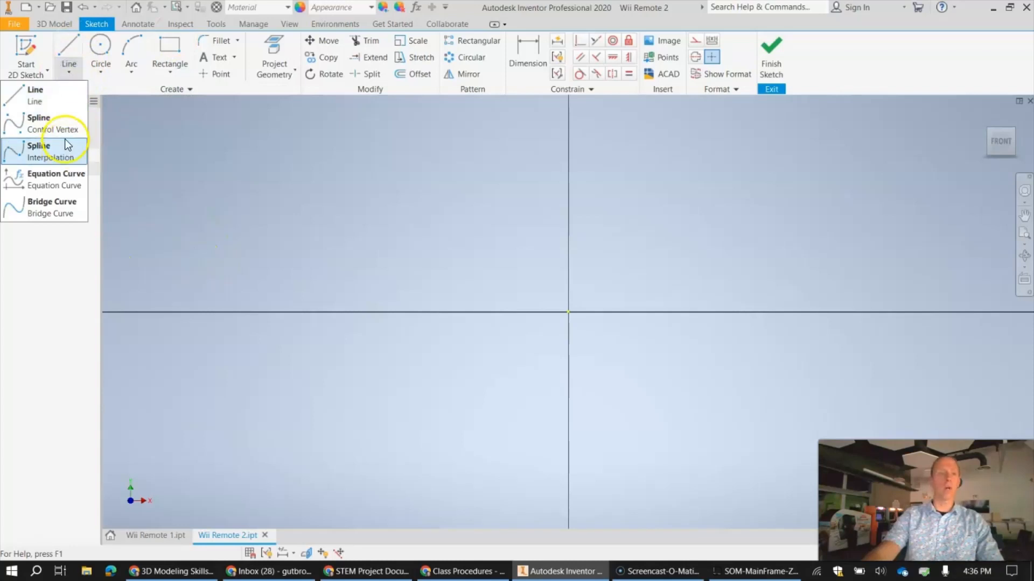
{"action": "left_click", "coordinate": [143, 141]}
{"action": "left_click", "coordinate": [102, 70]}
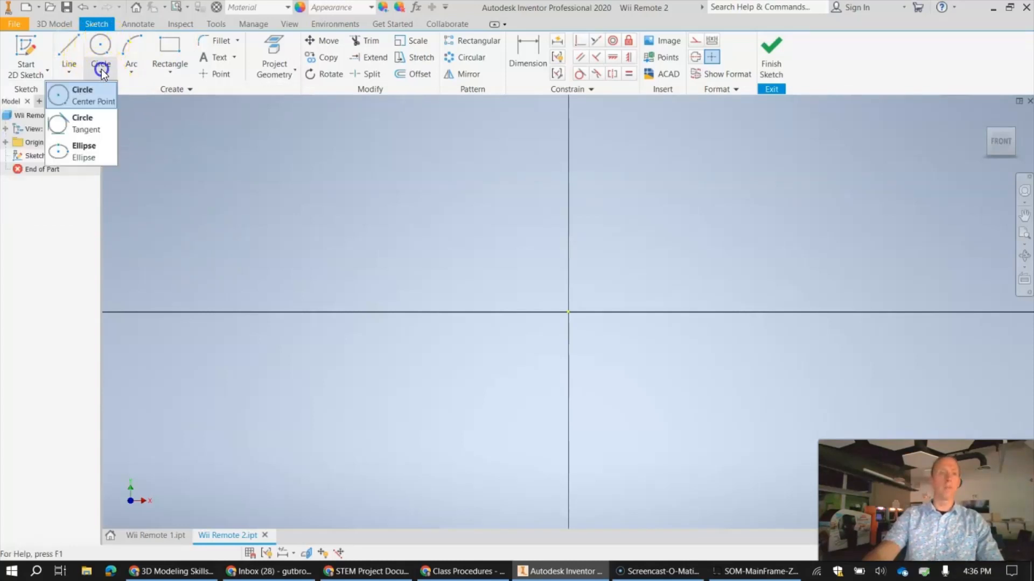
{"action": "left_click", "coordinate": [168, 137]}
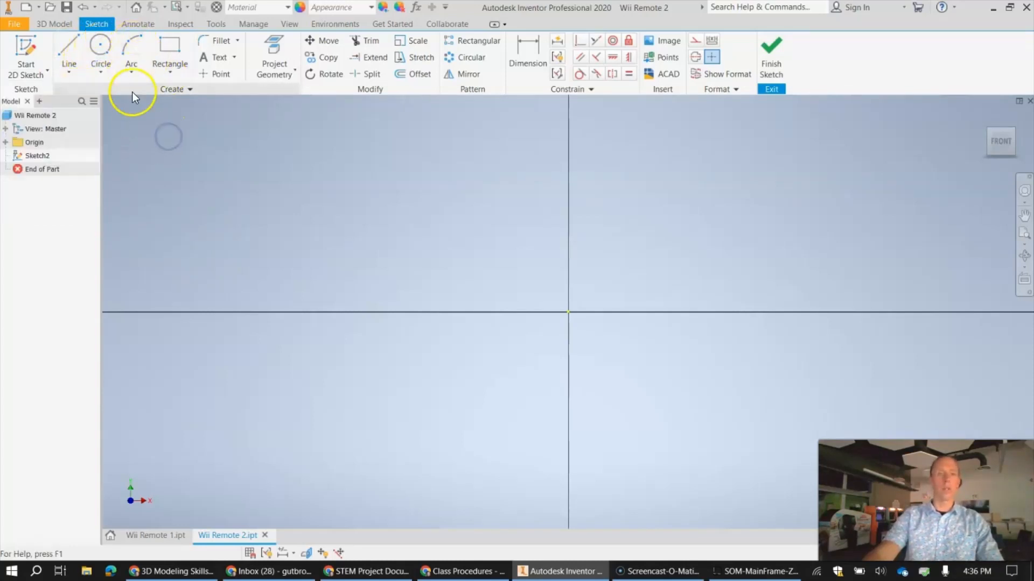
- Sketch a large two-corner rectangle around the origin, about 2.135 in wide and 0.755 in high
{"action": "left_click", "coordinate": [169, 49]}
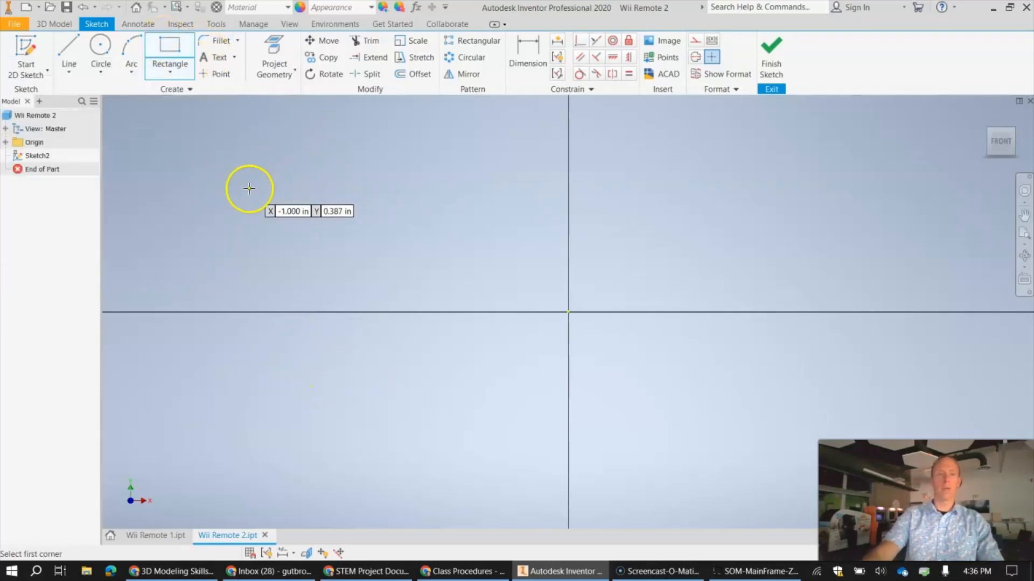
{"action": "left_click", "coordinate": [207, 143]}
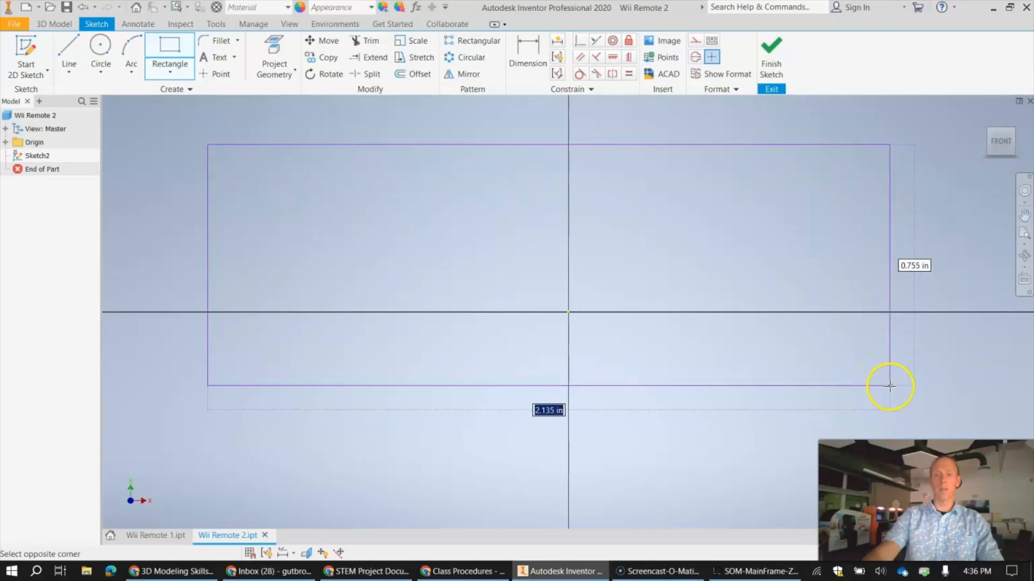
{"action": "left_click", "coordinate": [891, 386]}
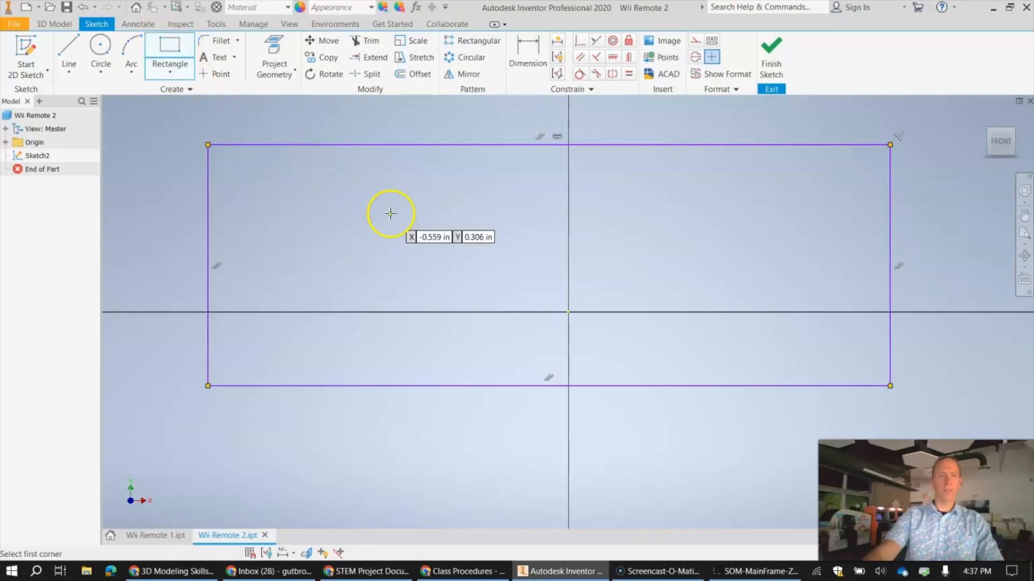
- Sketch two small practice rectangles inside the large rectangle's upper half and leave the Rectangle command
{"action": "left_click", "coordinate": [366, 176]}
{"action": "left_click", "coordinate": [446, 236]}
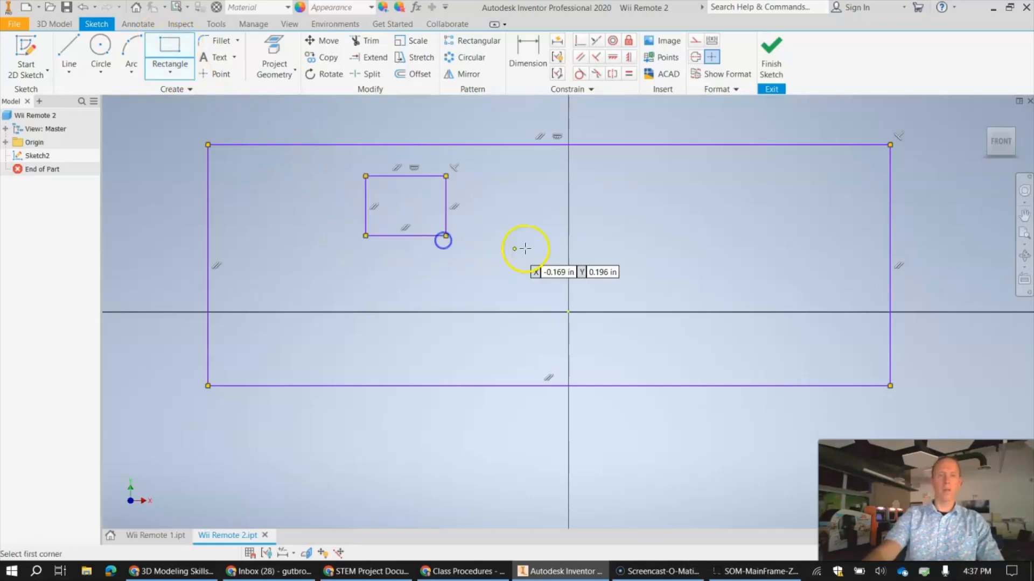
{"action": "left_click", "coordinate": [494, 210]}
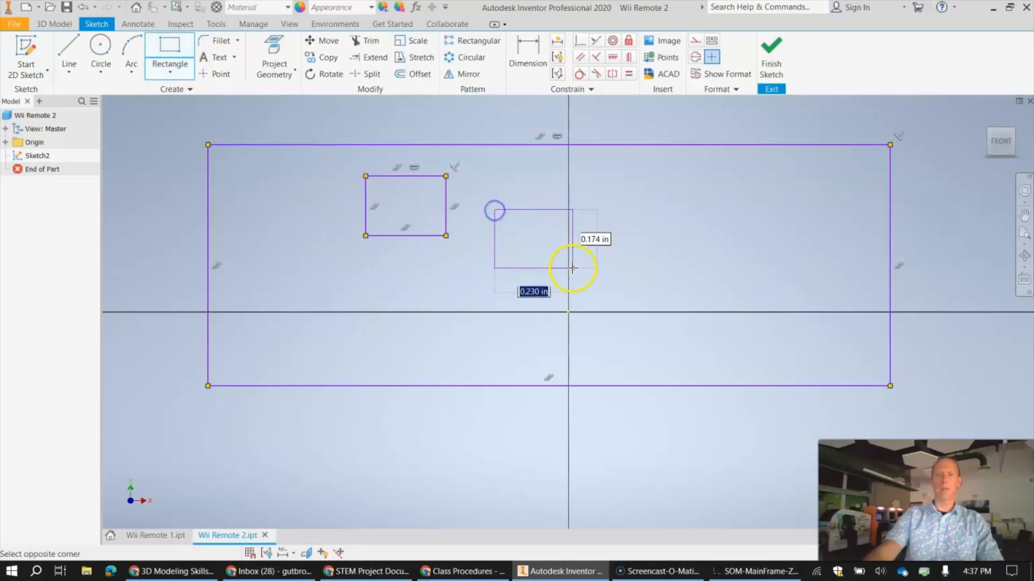
{"action": "left_click", "coordinate": [648, 281]}
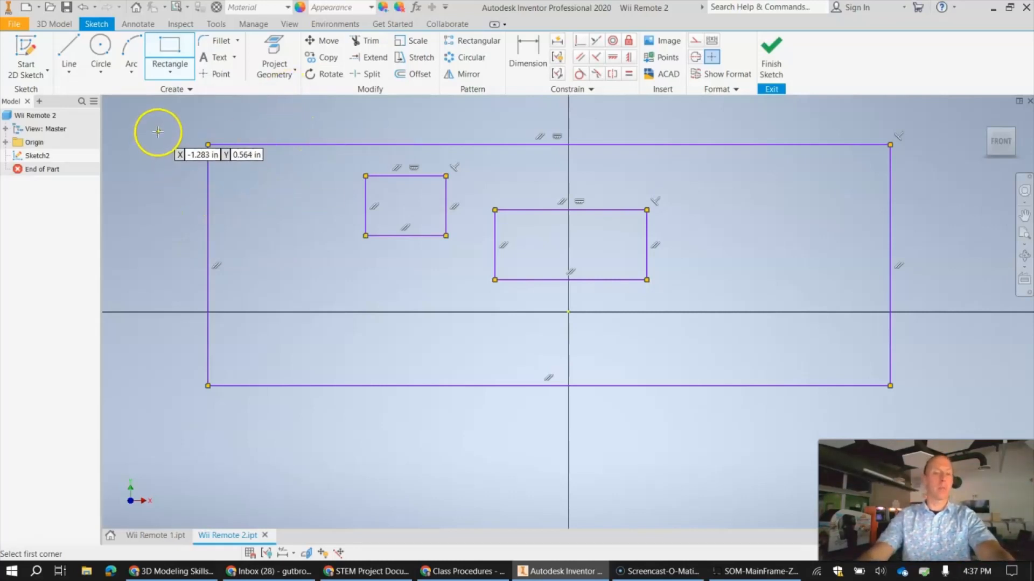
{"action": "key", "text": "Escape"}
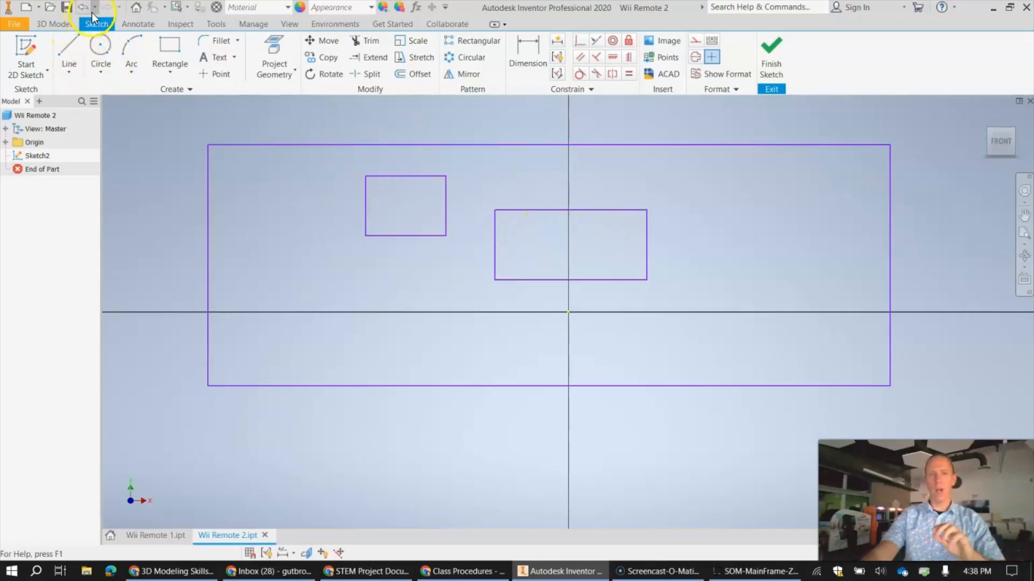
- Delete the top line of the smallest inner rectangle and undo that deletion
{"action": "left_click", "coordinate": [401, 176]}
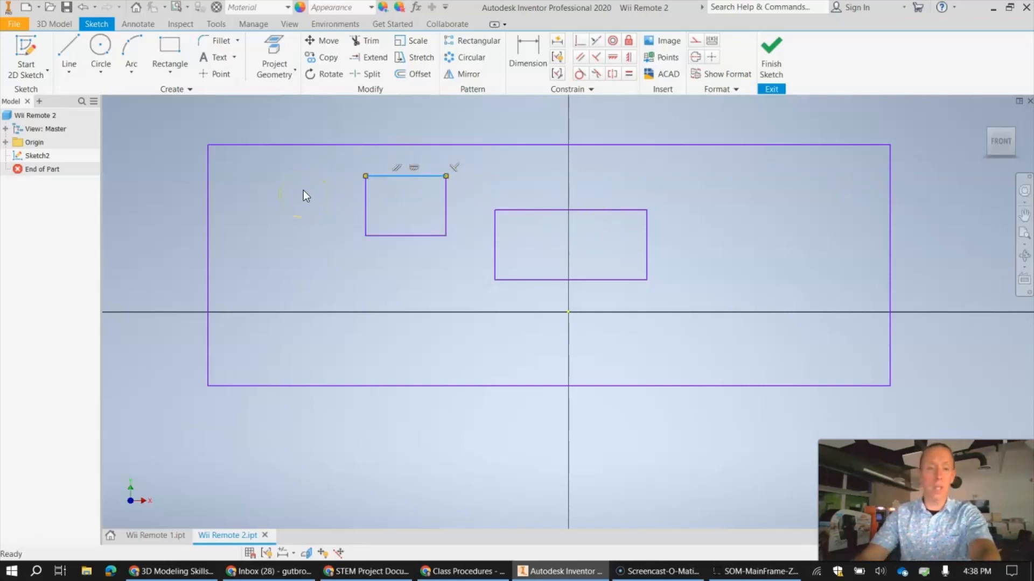
{"action": "key", "text": "Delete"}
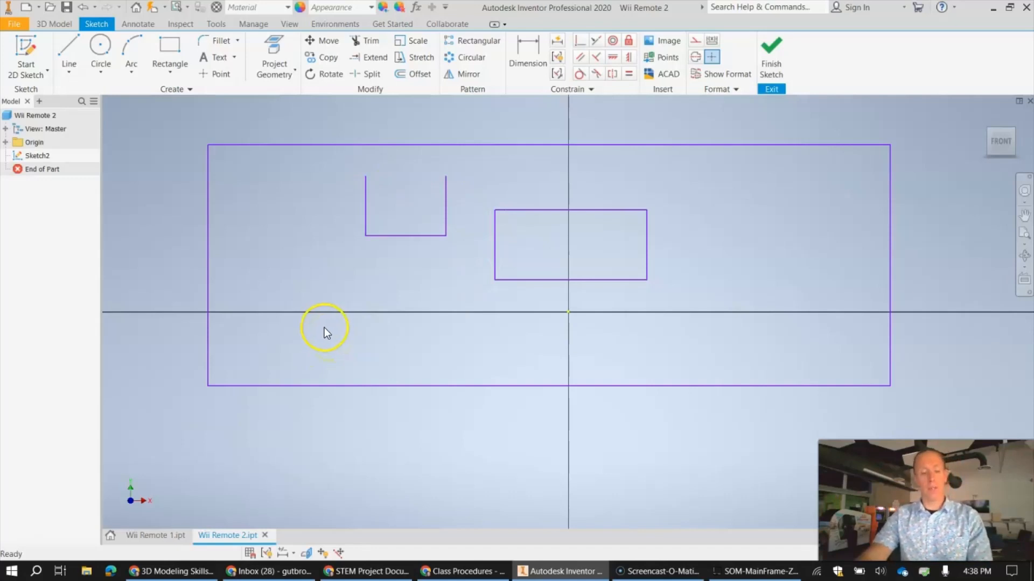
{"action": "key", "text": "ctrl+z"}
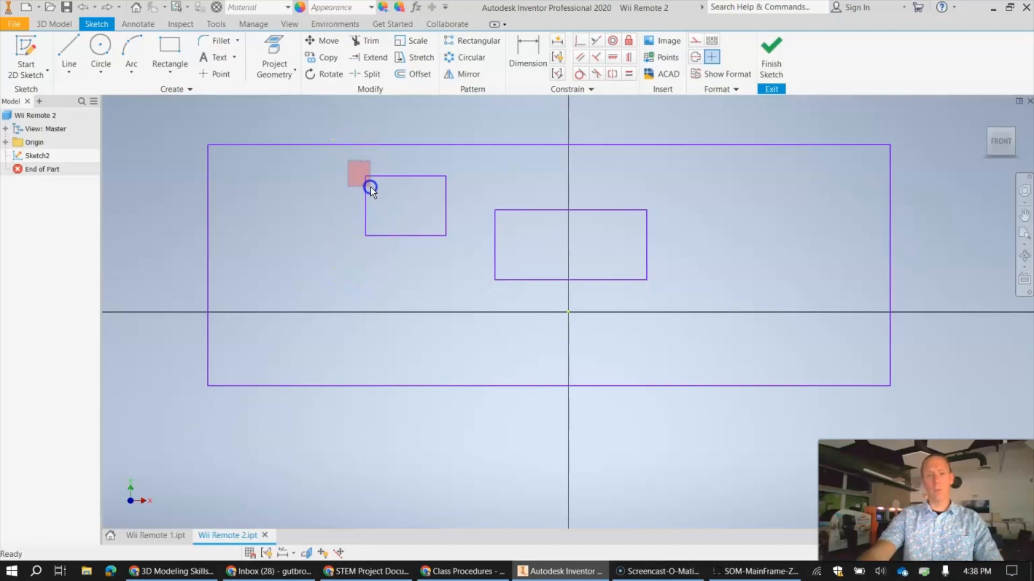
- Delete both small inner rectangles completely, keeping only the large rectangle in the sketch
{"action": "left_click_drag", "start_coordinate": [370, 188], "coordinate": [462, 269]}
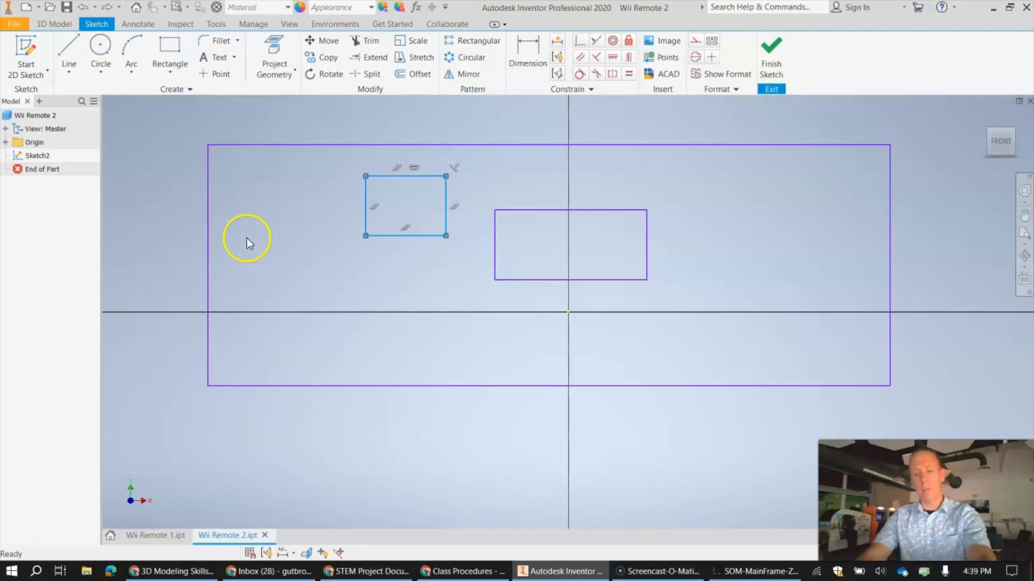
{"action": "key", "text": "Delete"}
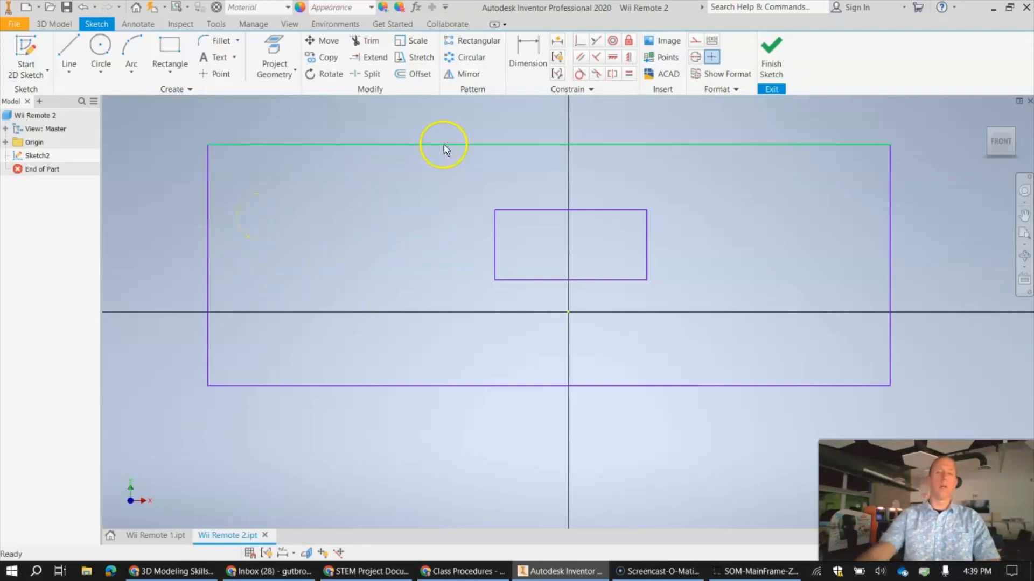
{"action": "left_click_drag", "start_coordinate": [438, 185], "coordinate": [816, 332]}
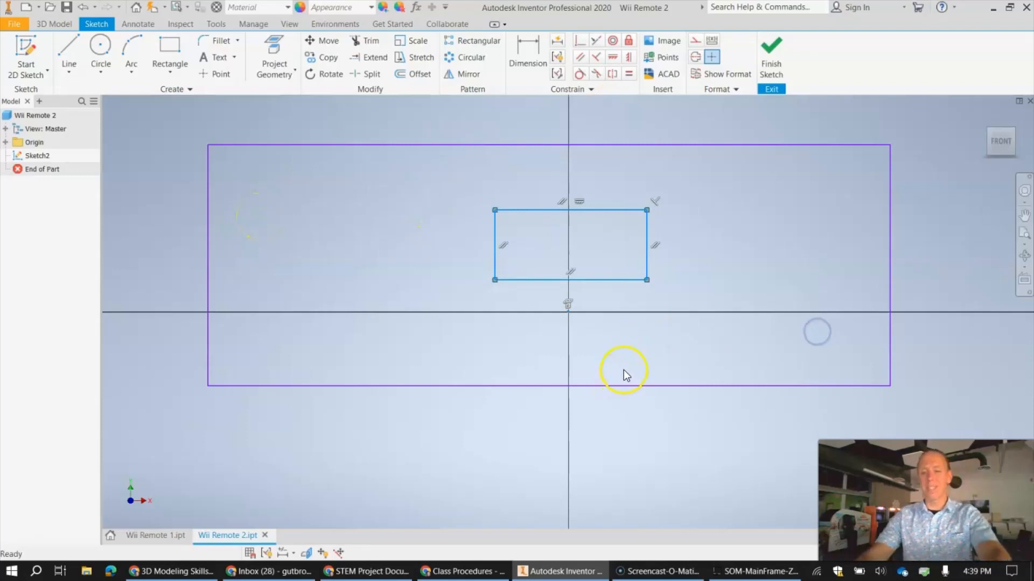
{"action": "key", "text": "Delete"}
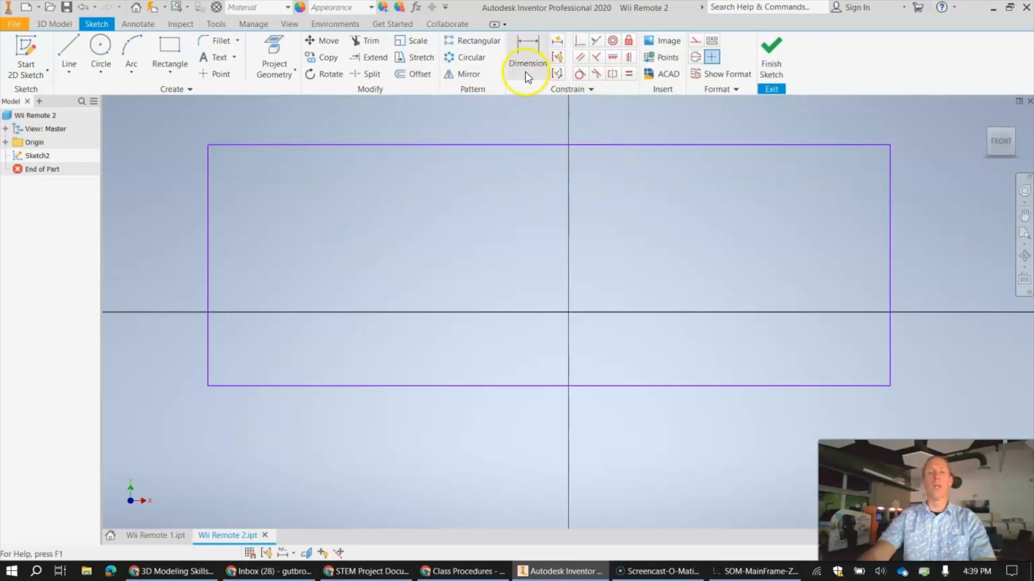
- Dimension the rectangle's top edge, placing the dimension above the shape, and set the width to 10 in
{"action": "left_click", "coordinate": [521, 54]}
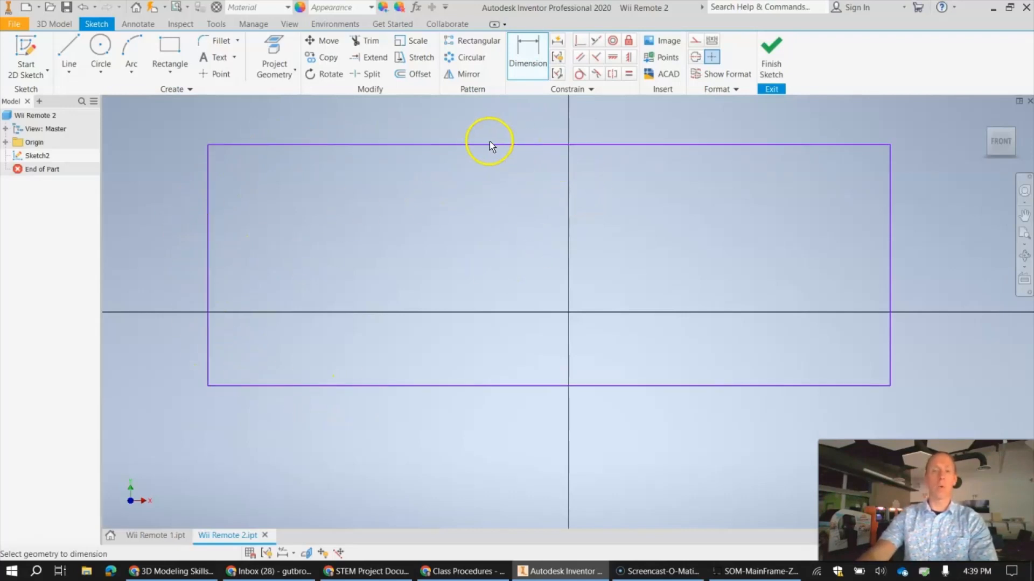
{"action": "left_click", "coordinate": [461, 145]}
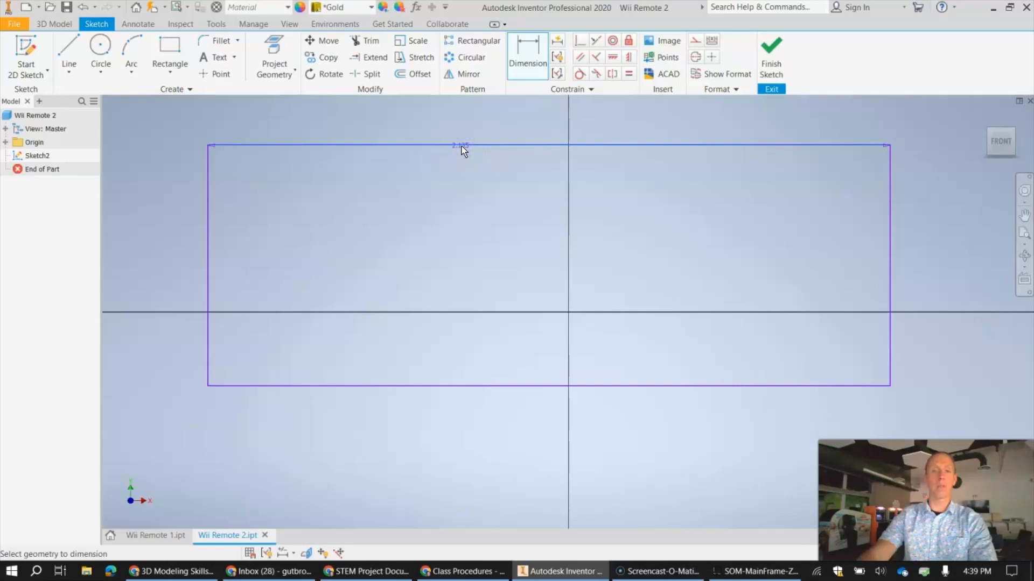
{"action": "left_click", "coordinate": [515, 124]}
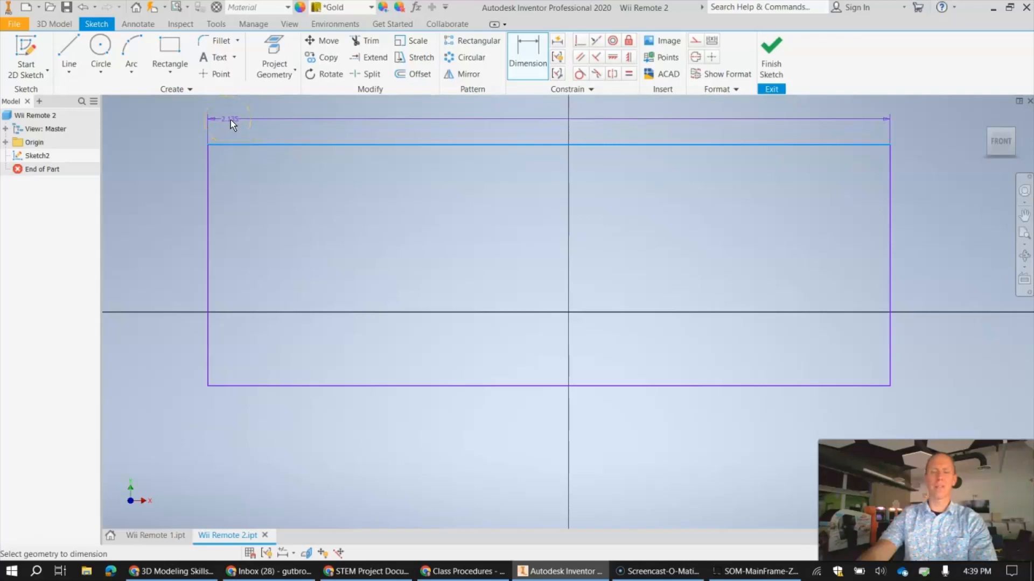
{"action": "left_click_drag", "start_coordinate": [231, 120], "coordinate": [545, 124]}
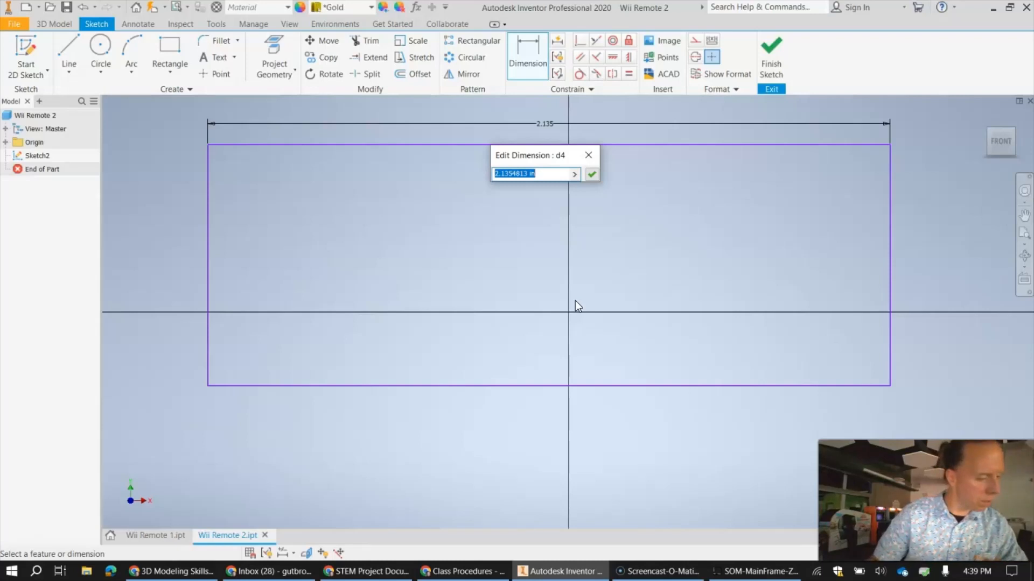
{"action": "type", "text": "10"}
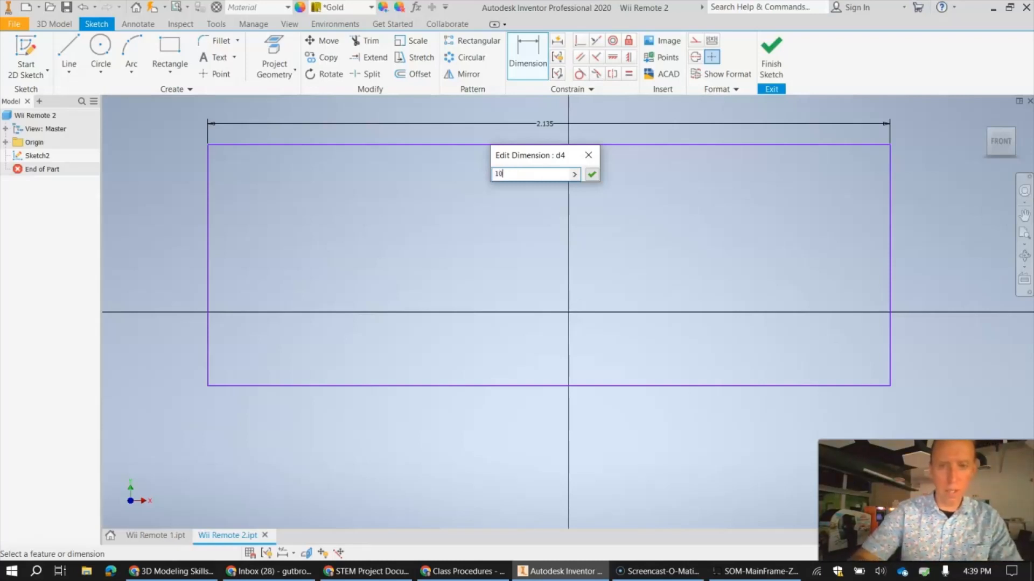
{"action": "key", "text": "Return"}
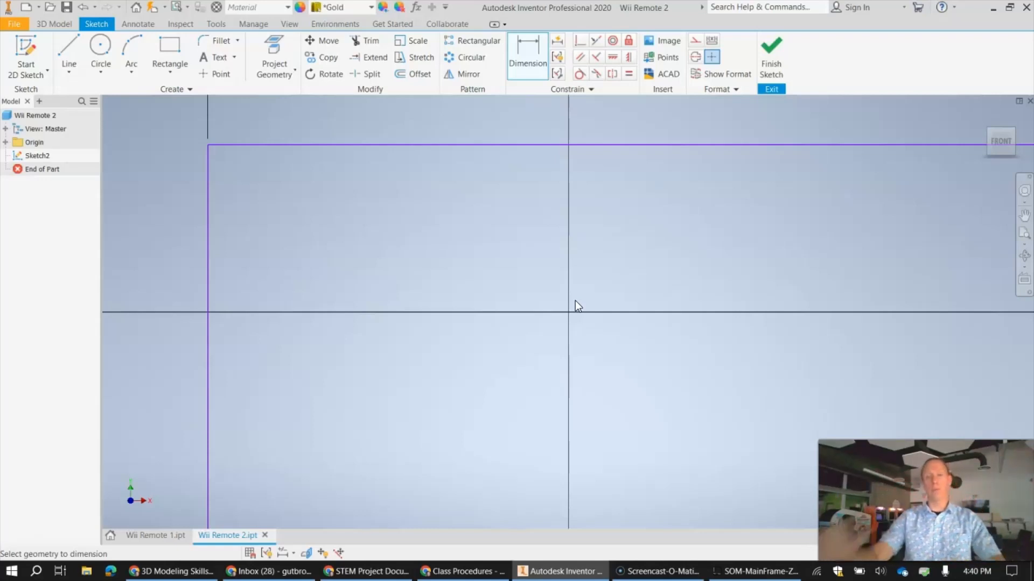
- Dimension the rectangle's left edge, placing the height dimension inside the shape and accepting its value as drawn
{"action": "left_click", "coordinate": [577, 312]}
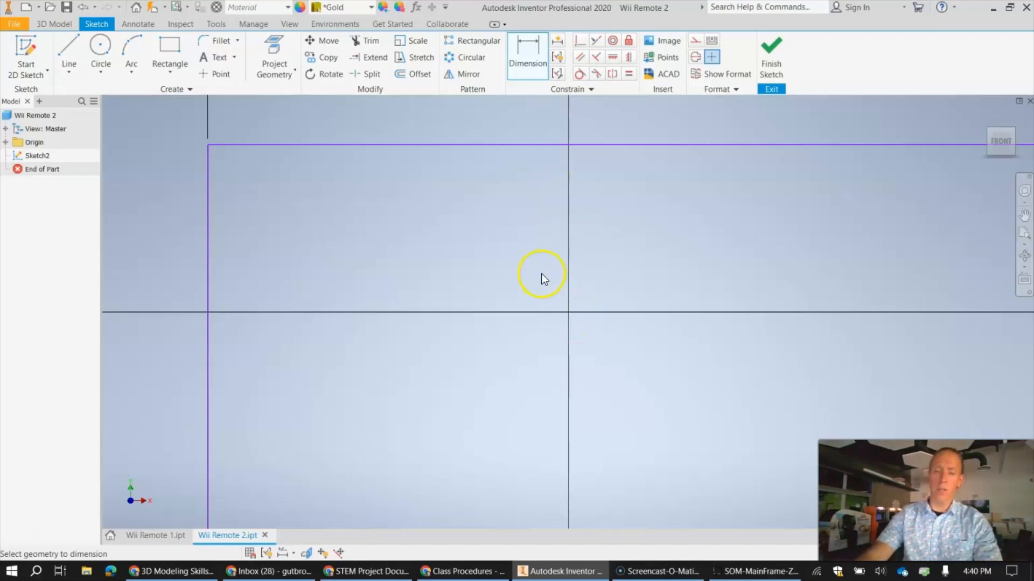
{"action": "scroll", "coordinate": [543, 270], "scroll_direction": "up", "scroll_amount": 5}
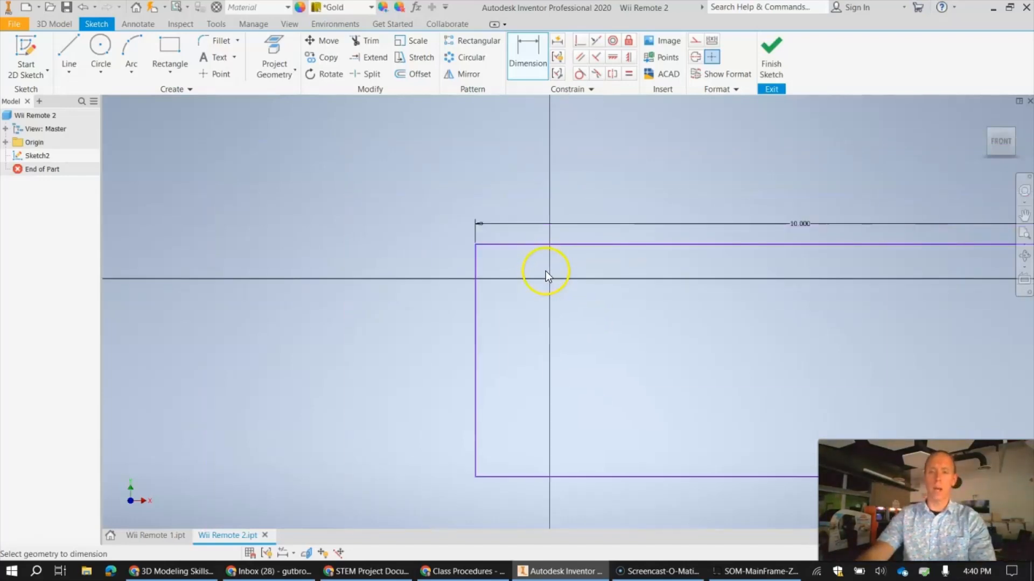
{"action": "scroll", "coordinate": [545, 272], "scroll_direction": "up", "scroll_amount": 3}
{"action": "scroll", "coordinate": [545, 273], "scroll_direction": "down", "scroll_amount": 8}
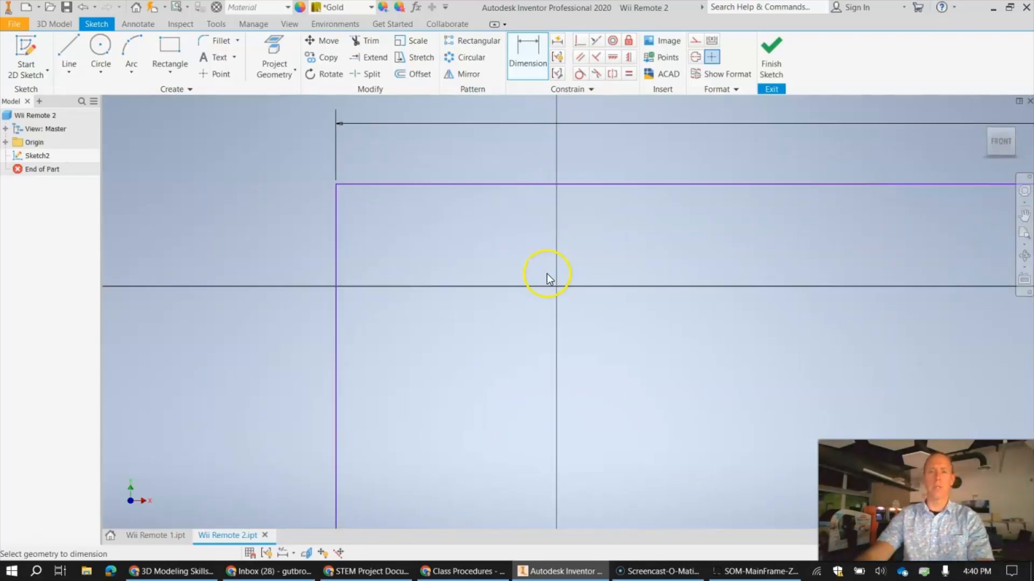
{"action": "scroll", "coordinate": [547, 274], "scroll_direction": "up", "scroll_amount": 4}
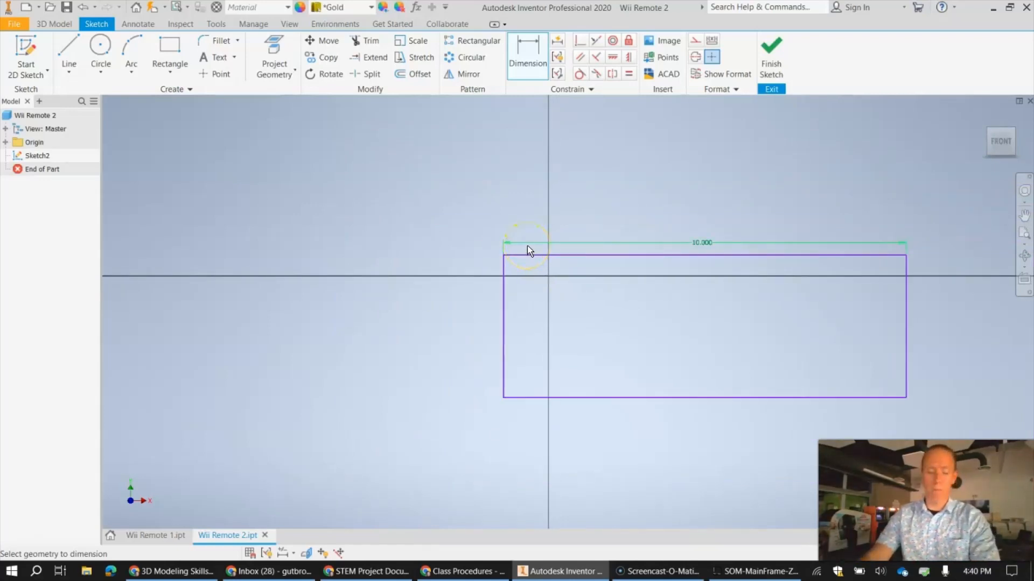
{"action": "left_click", "coordinate": [572, 274]}
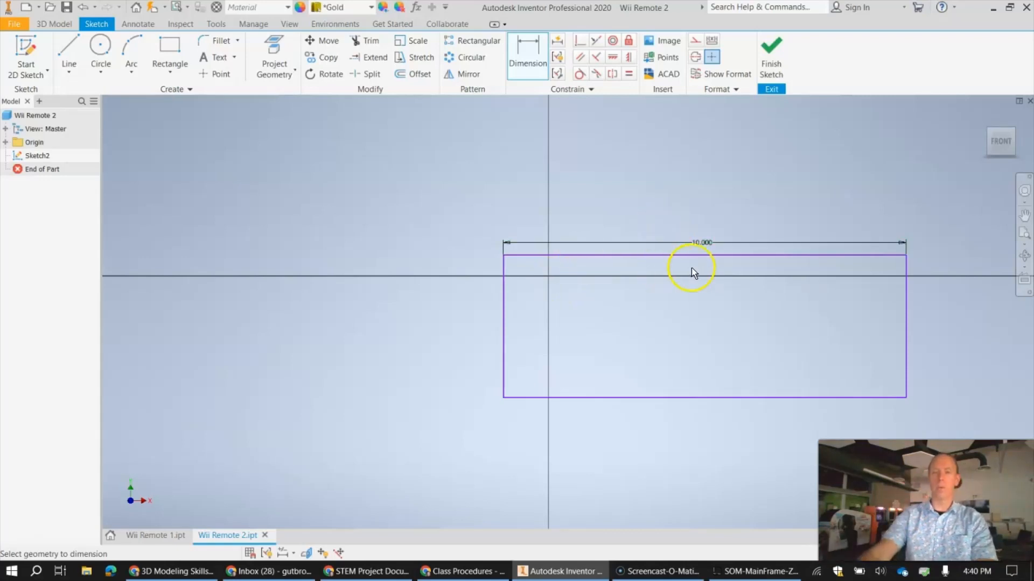
{"action": "mouse_move", "coordinate": [719, 284]}
{"action": "middle_mouse_down"}
{"action": "mouse_move", "coordinate": [597, 282]}
{"action": "mouse_move", "coordinate": [607, 274]}
{"action": "mouse_move", "coordinate": [613, 294]}
{"action": "mouse_move", "coordinate": [505, 280]}
{"action": "mouse_move", "coordinate": [601, 292]}
{"action": "mouse_move", "coordinate": [494, 249]}
{"action": "mouse_move", "coordinate": [403, 282]}
{"action": "mouse_move", "coordinate": [575, 293]}
{"action": "mouse_move", "coordinate": [554, 240]}
{"action": "mouse_move", "coordinate": [440, 280]}
{"action": "mouse_move", "coordinate": [591, 263]}
{"action": "mouse_move", "coordinate": [563, 286]}
{"action": "mouse_move", "coordinate": [552, 276]}
{"action": "middle_mouse_up"}
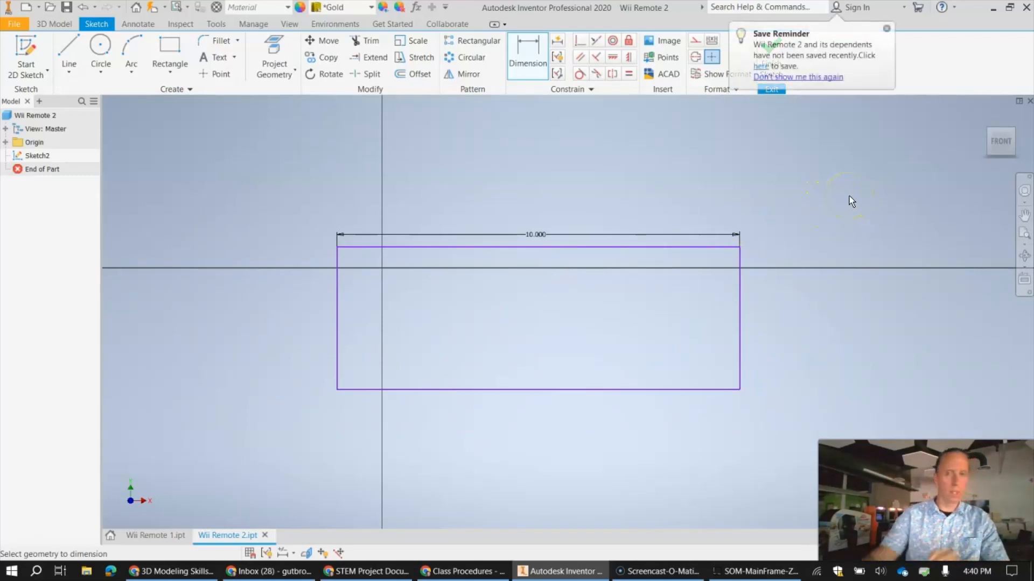
{"action": "left_click", "coordinate": [521, 59]}
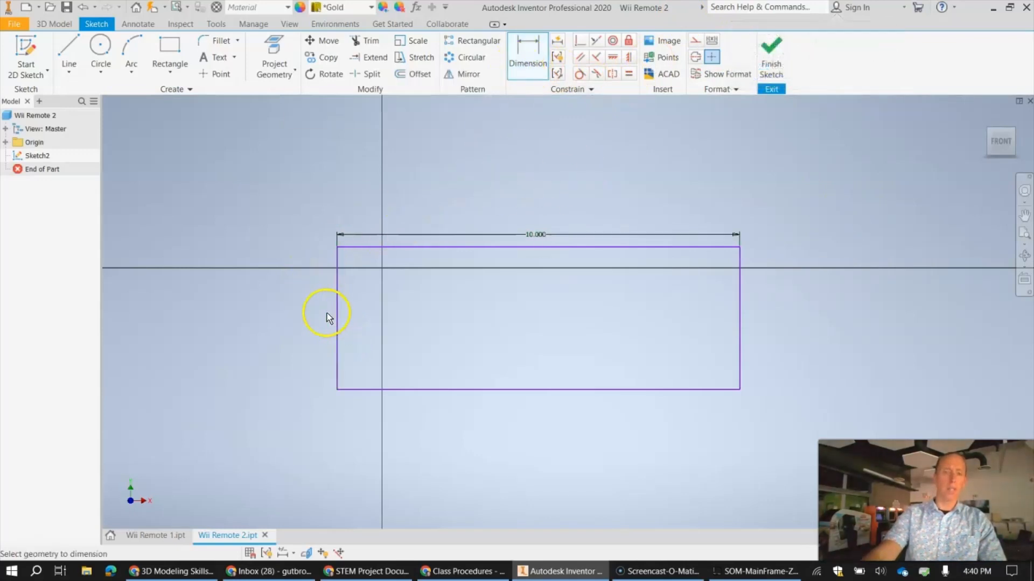
{"action": "left_click", "coordinate": [339, 302]}
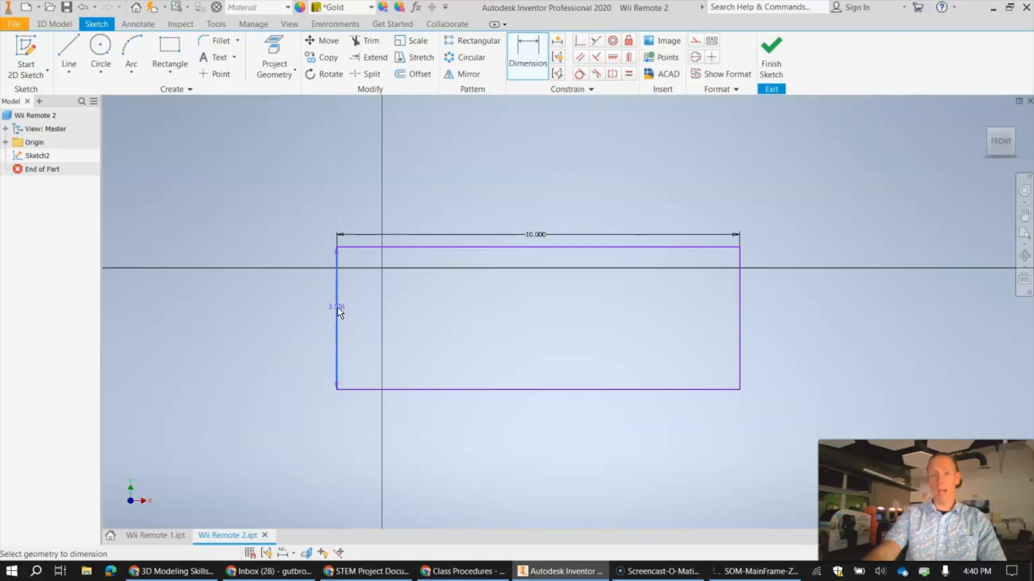
{"action": "left_click", "coordinate": [422, 340]}
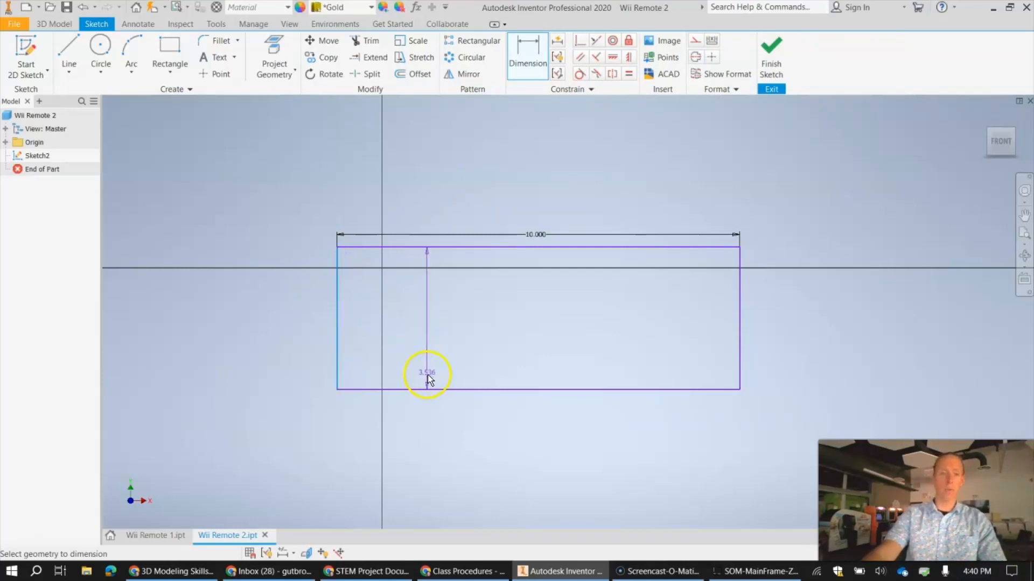
{"action": "left_click", "coordinate": [427, 373]}
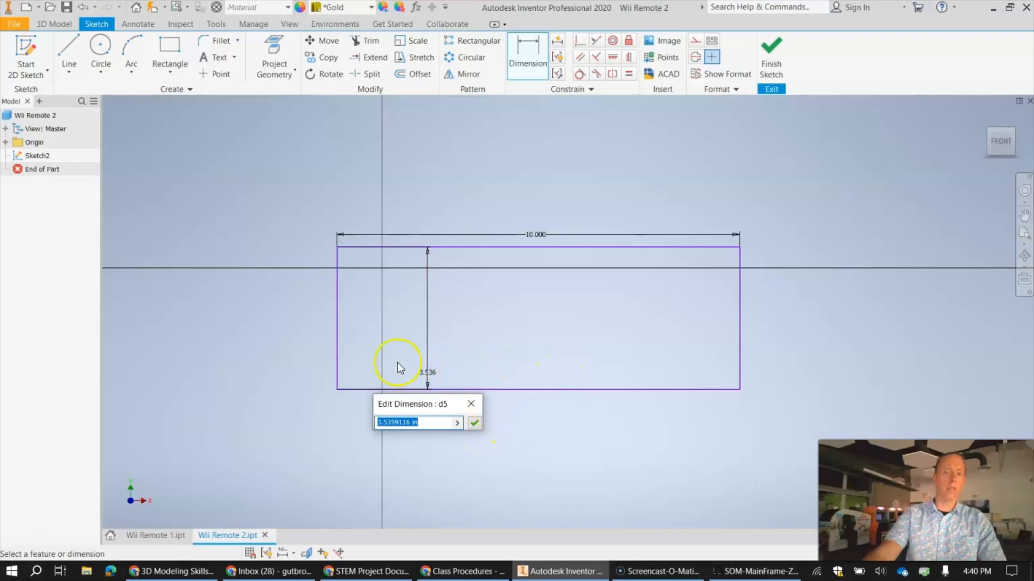
{"action": "left_click", "coordinate": [475, 424]}
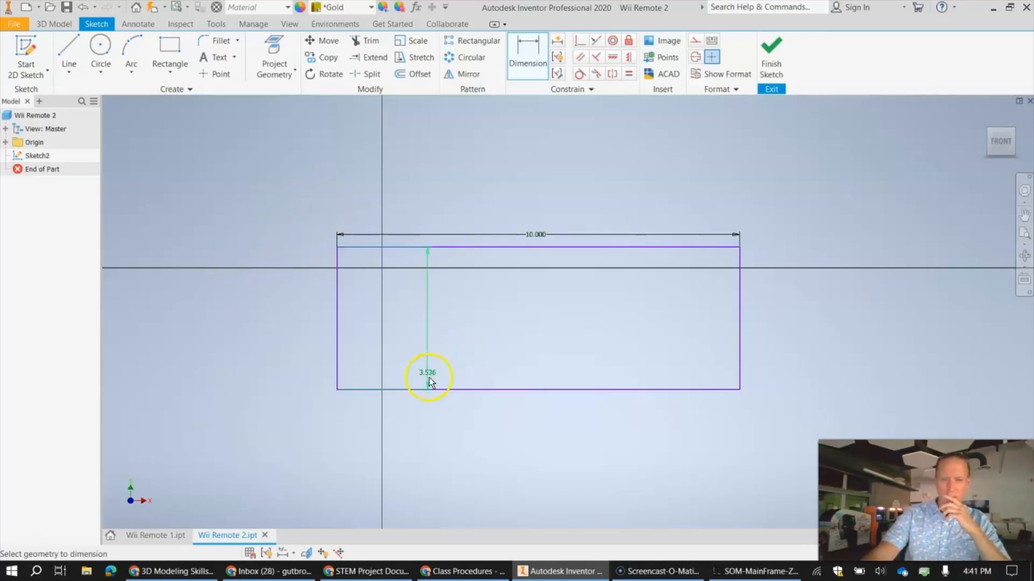
- Try to add a second height dimension to the rectangle's left edge, and leave the Dimension command
{"action": "left_click", "coordinate": [337, 311]}
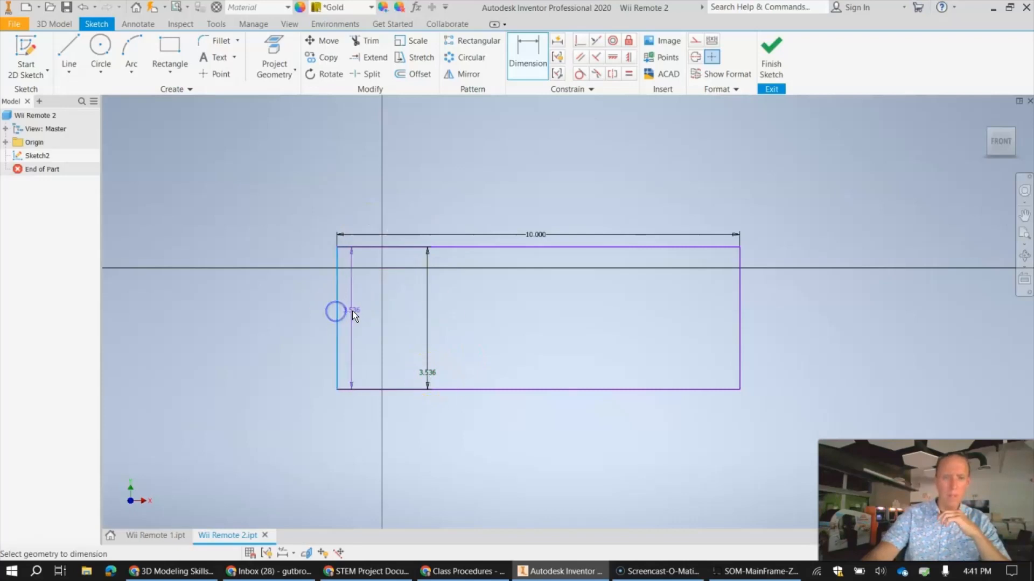
{"action": "left_click", "coordinate": [401, 318]}
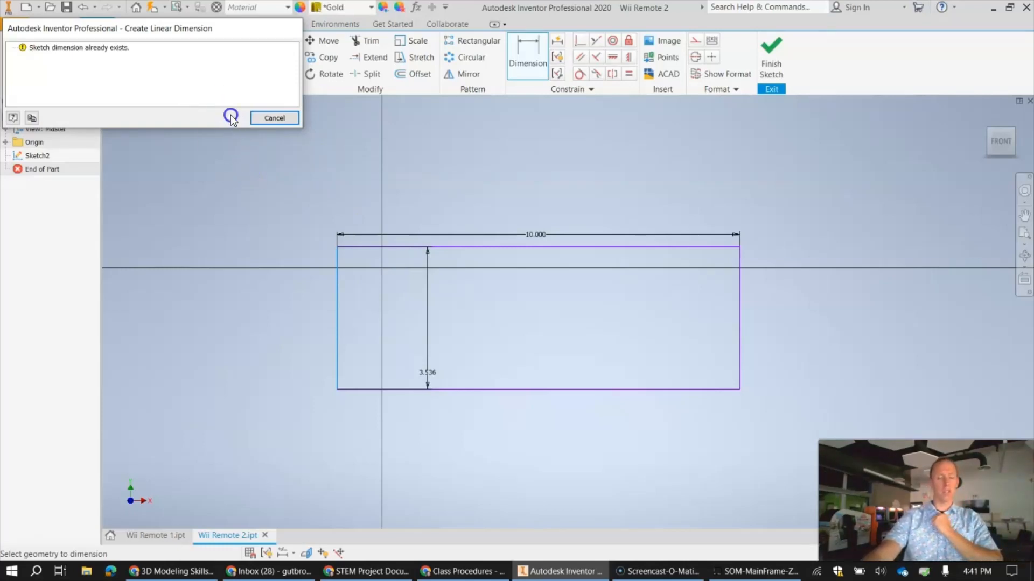
{"action": "left_click", "coordinate": [137, 84]}
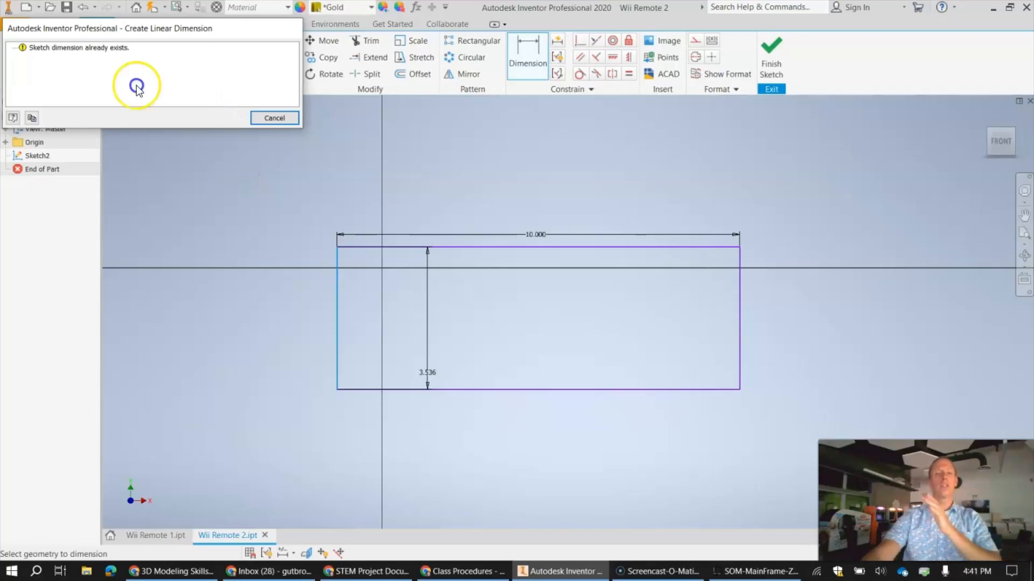
{"action": "left_click", "coordinate": [275, 118]}
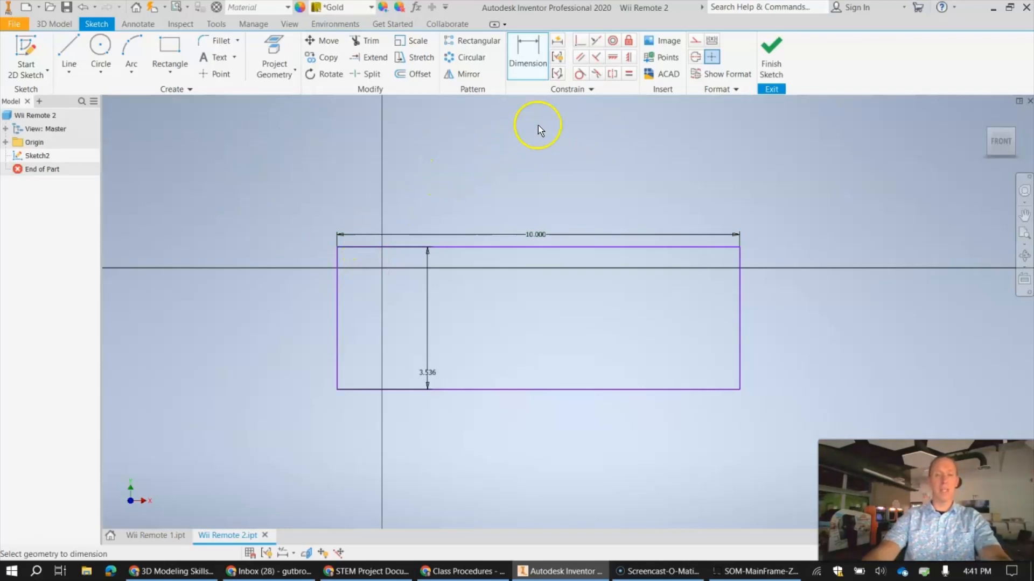
{"action": "key", "text": "Escape"}
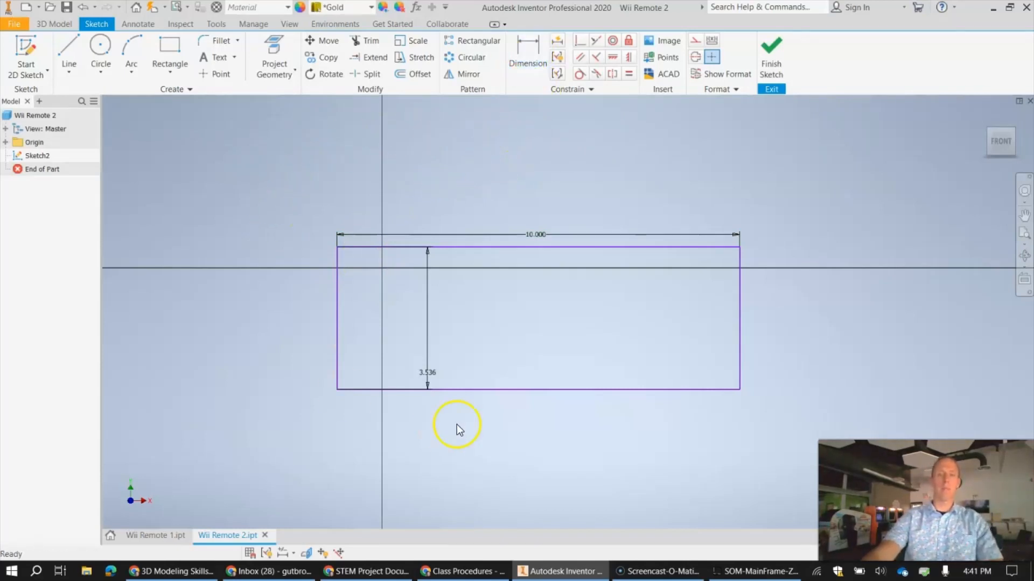
- Set the rectangle's height dimension to 3 in and move it outside the shape, beside the left edge
{"action": "double_click", "coordinate": [428, 371]}
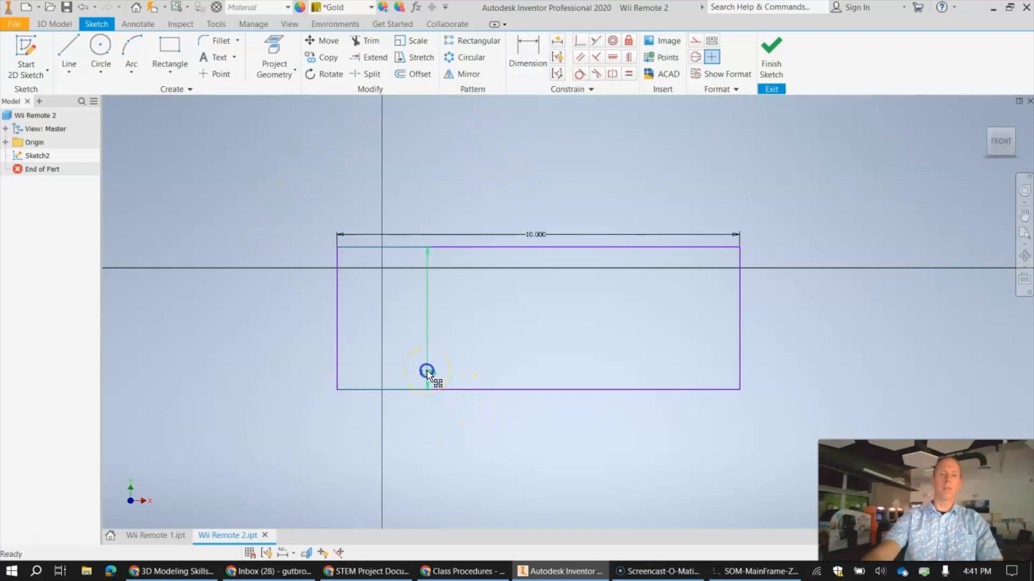
{"action": "left_click_drag", "start_coordinate": [421, 420], "coordinate": [344, 422]}
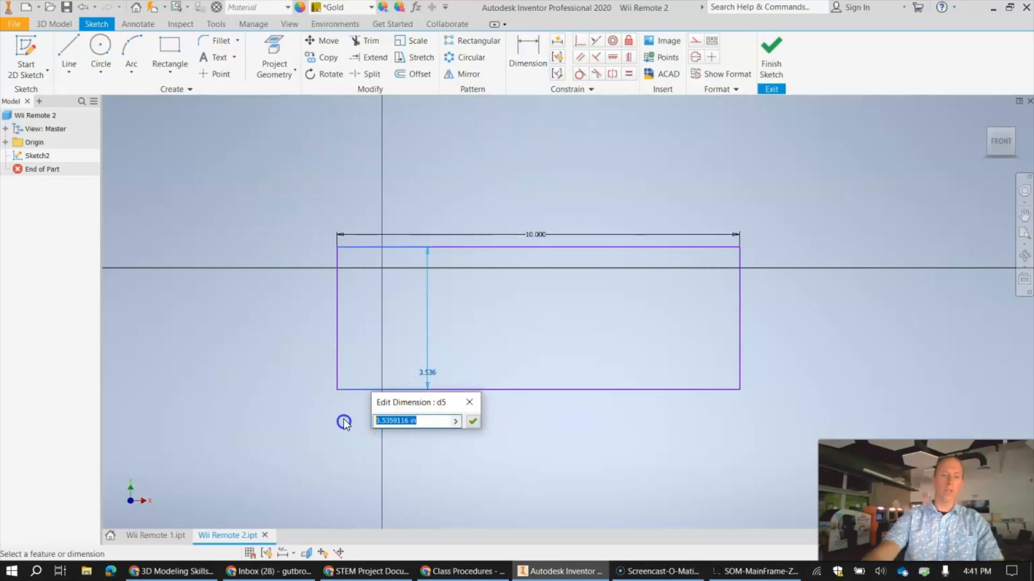
{"action": "type", "text": "3"}
{"action": "key", "text": "Return"}
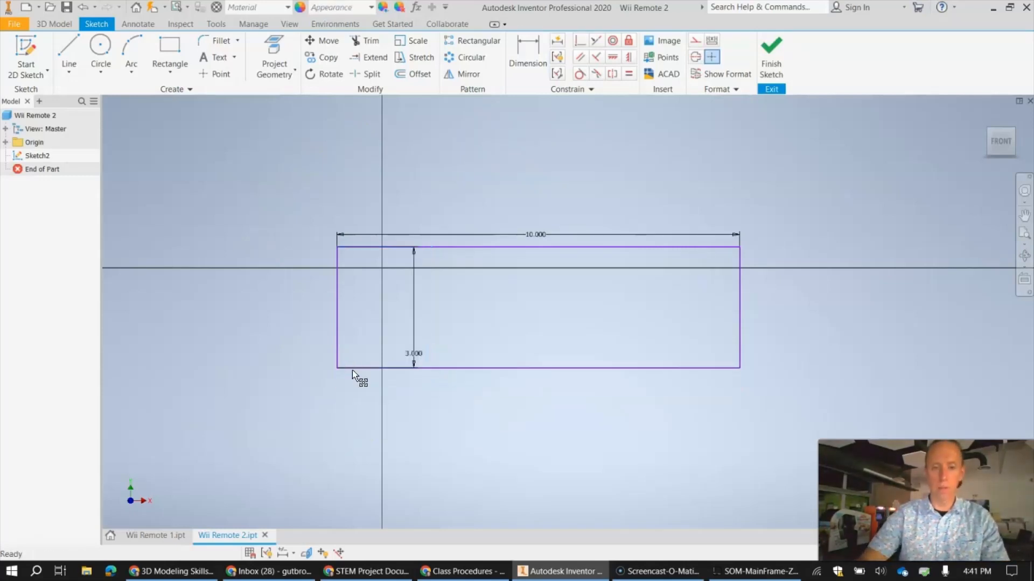
{"action": "left_click", "coordinate": [367, 386]}
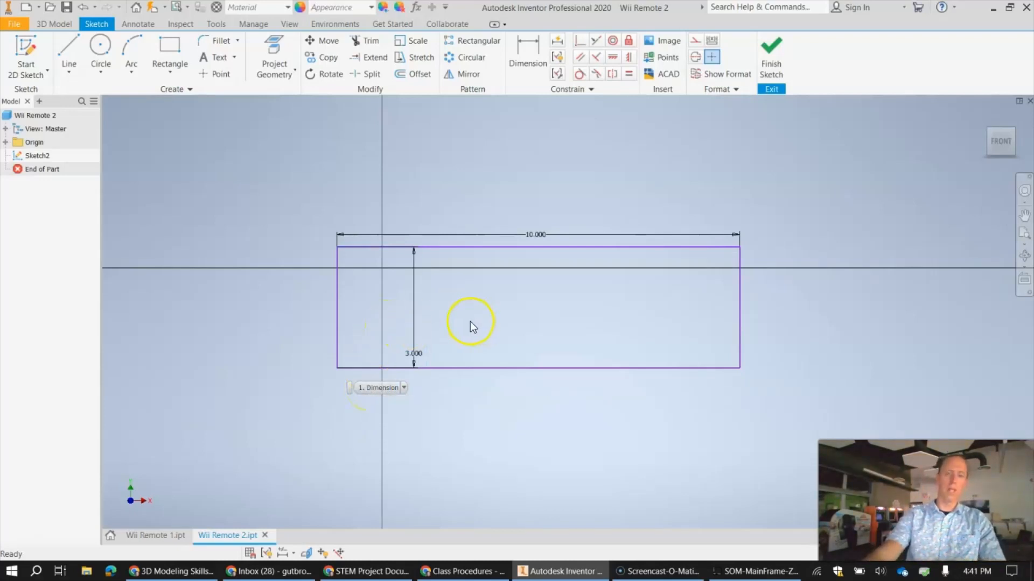
{"action": "left_click_drag", "start_coordinate": [413, 354], "coordinate": [312, 302]}
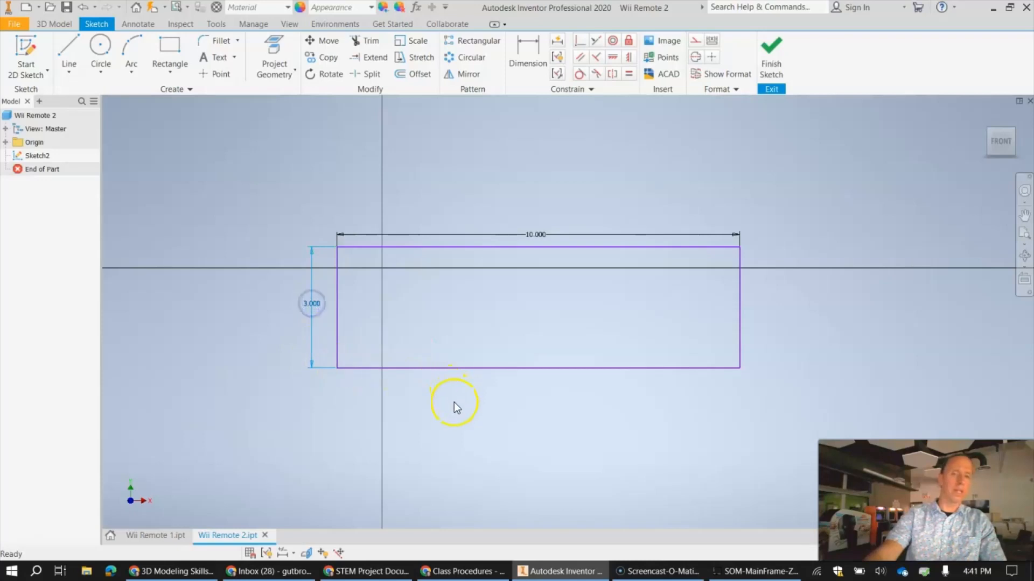
{"action": "left_click", "coordinate": [408, 171]}
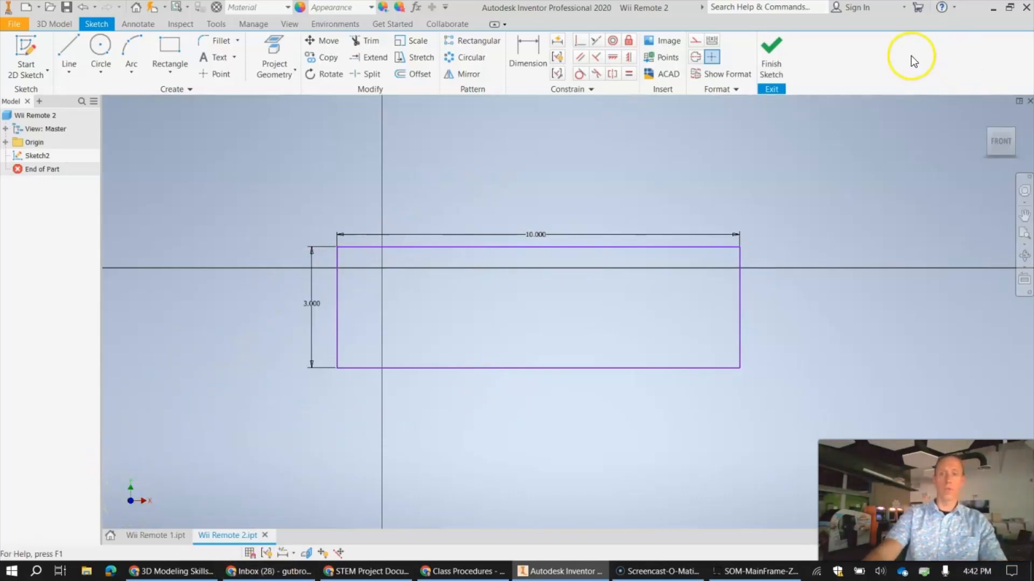
- Finish the rectangle sketch and bring the whole profile into view in 3D
{"action": "left_click", "coordinate": [773, 55]}
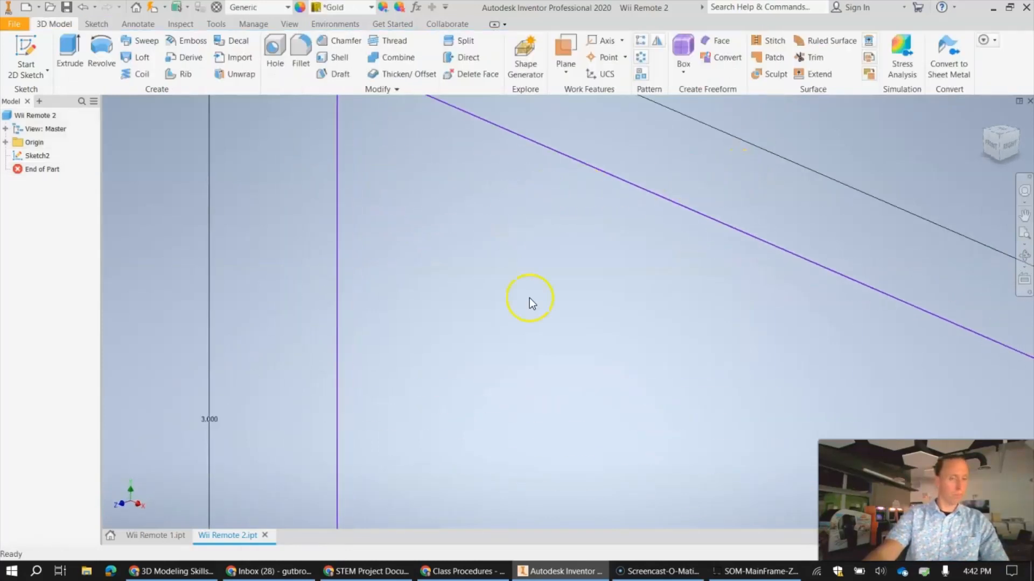
{"action": "scroll", "coordinate": [621, 311], "scroll_direction": "down", "scroll_amount": 5}
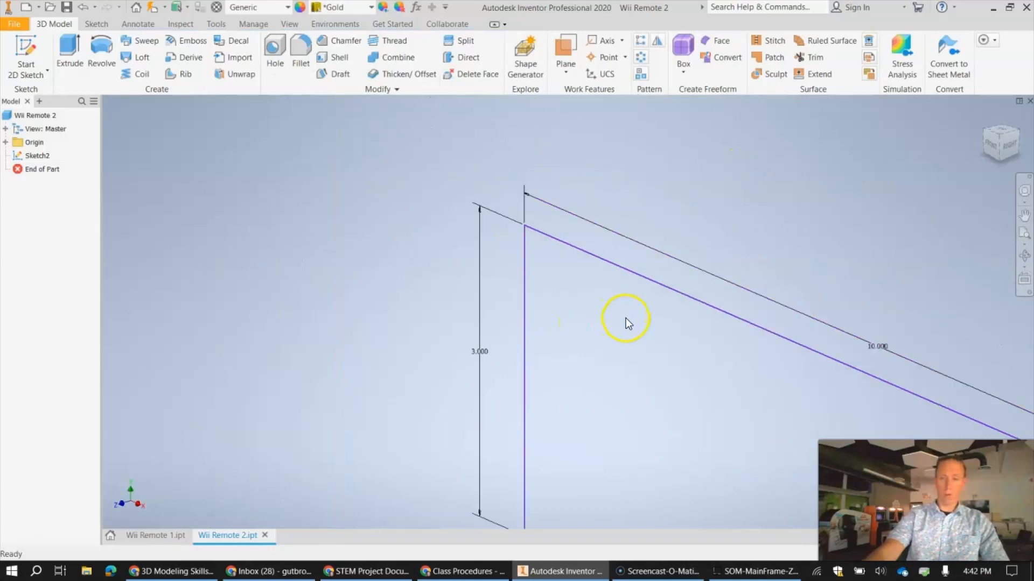
{"action": "mouse_move", "coordinate": [829, 374]}
{"action": "middle_mouse_down"}
{"action": "mouse_move", "coordinate": [632, 273]}
{"action": "mouse_move", "coordinate": [615, 242]}
{"action": "middle_mouse_up"}
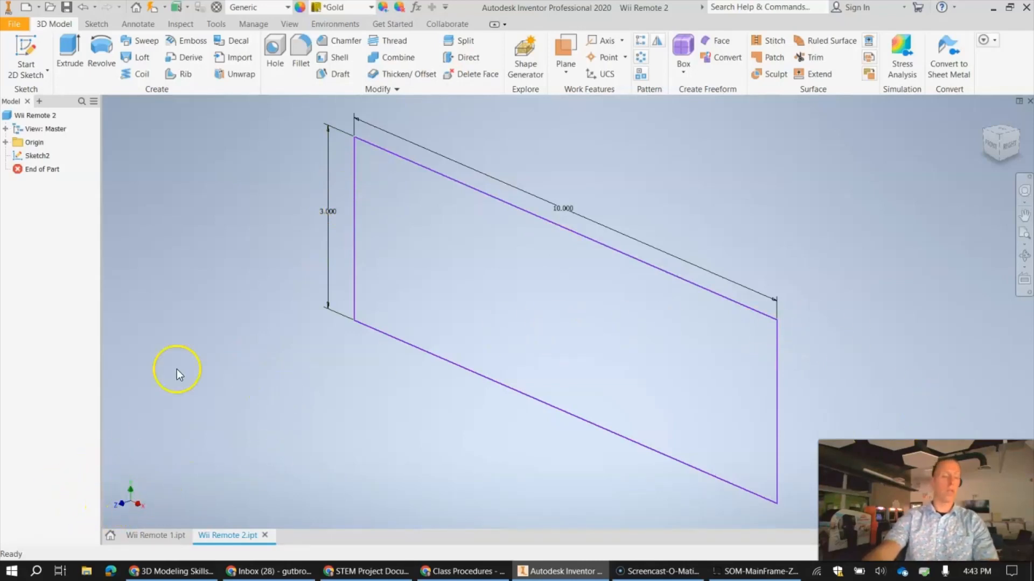
- Extrude the 3 x 10 in rectangle profile by a distance of 4 in to form a solid box
{"action": "left_click", "coordinate": [71, 45]}
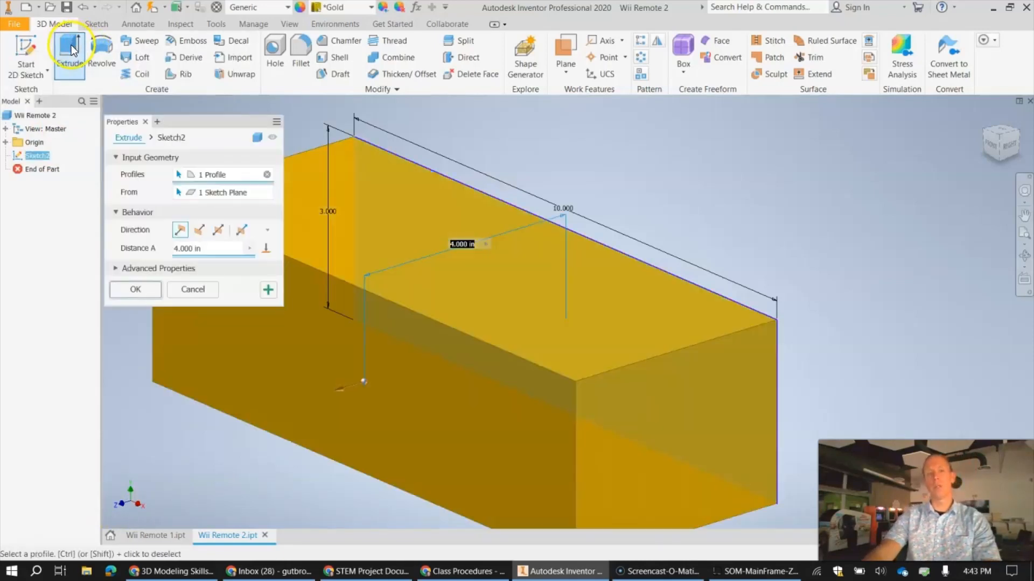
{"action": "middle_click_drag", "start_coordinate": [506, 167], "coordinate": [608, 161]}
{"action": "scroll", "coordinate": [589, 231], "scroll_direction": "down", "scroll_amount": 3}
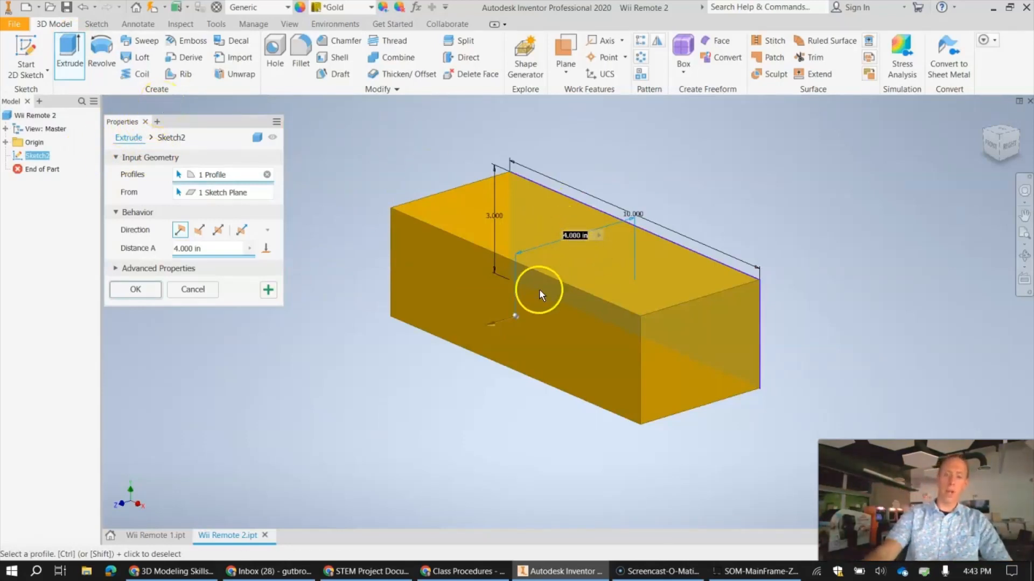
{"action": "left_click_drag", "start_coordinate": [492, 322], "coordinate": [541, 317]}
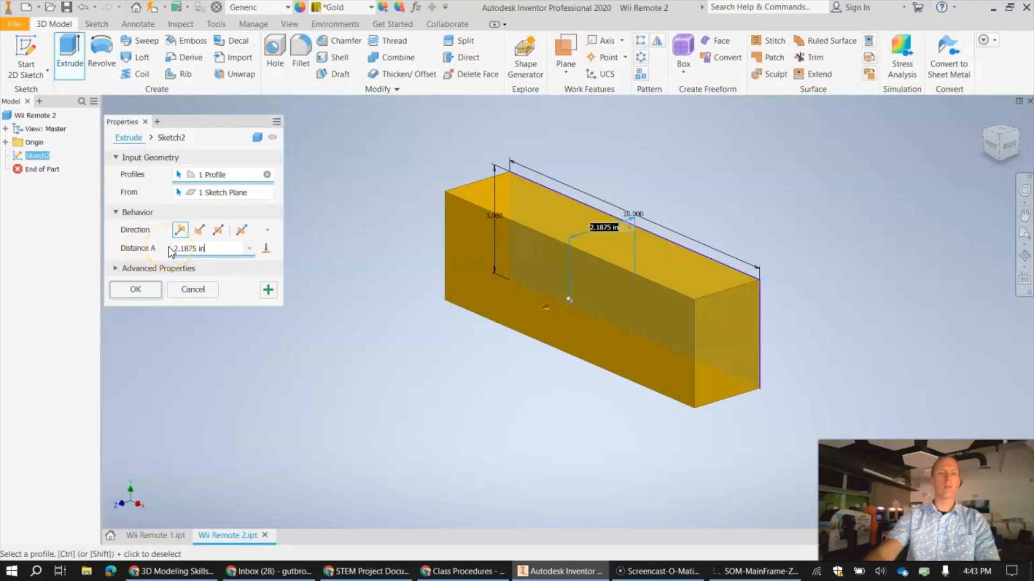
{"action": "left_click", "coordinate": [224, 247]}
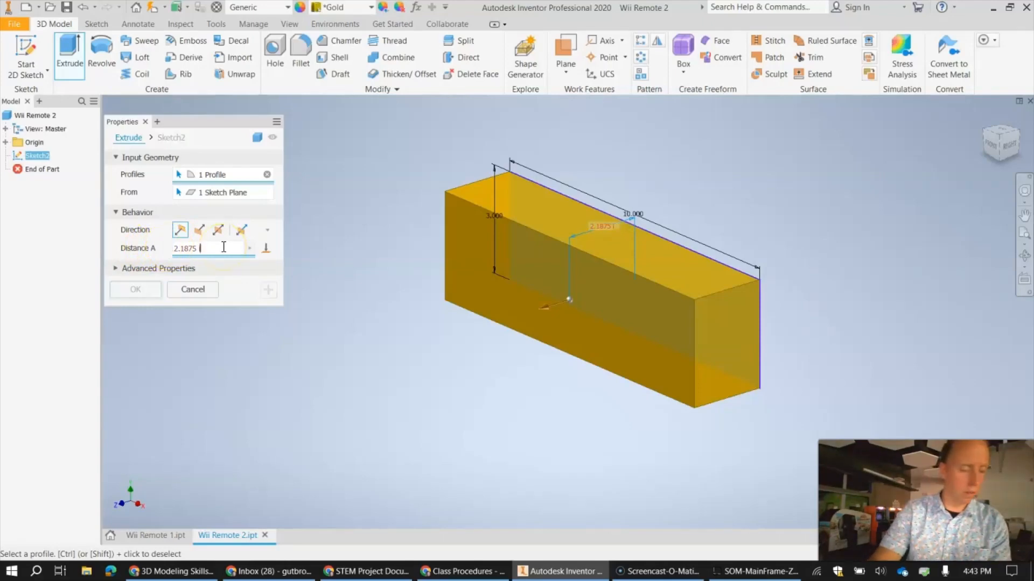
{"action": "key", "text": "BackSpace"}
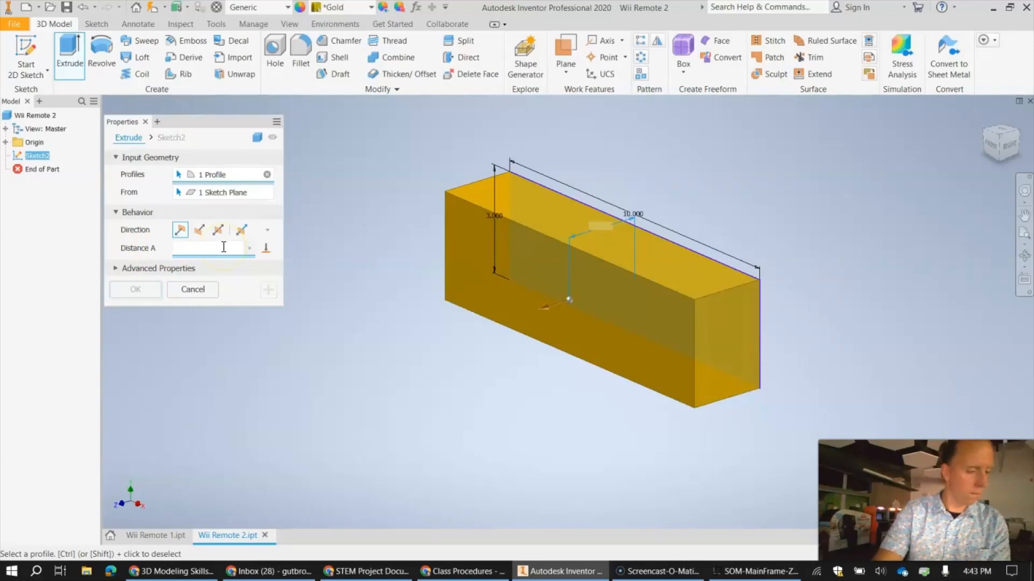
{"action": "type", "text": "4"}
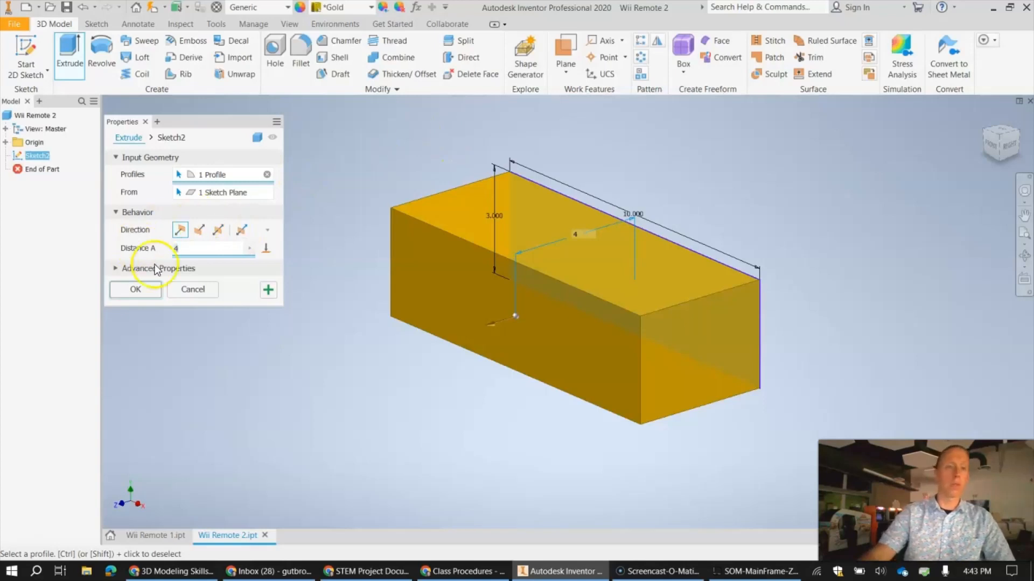
{"action": "left_click", "coordinate": [140, 289]}
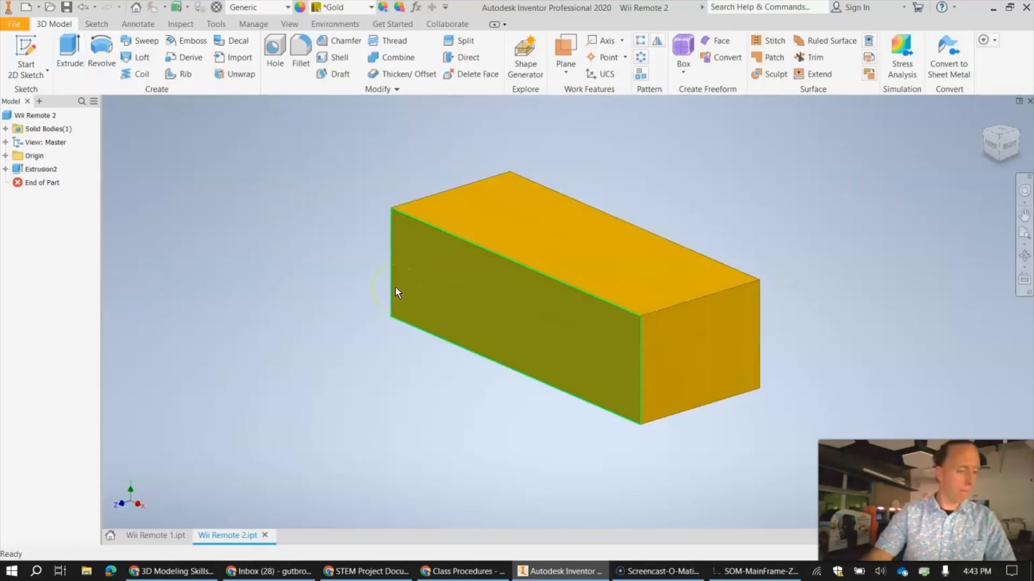
{"action": "left_click", "coordinate": [411, 303]}
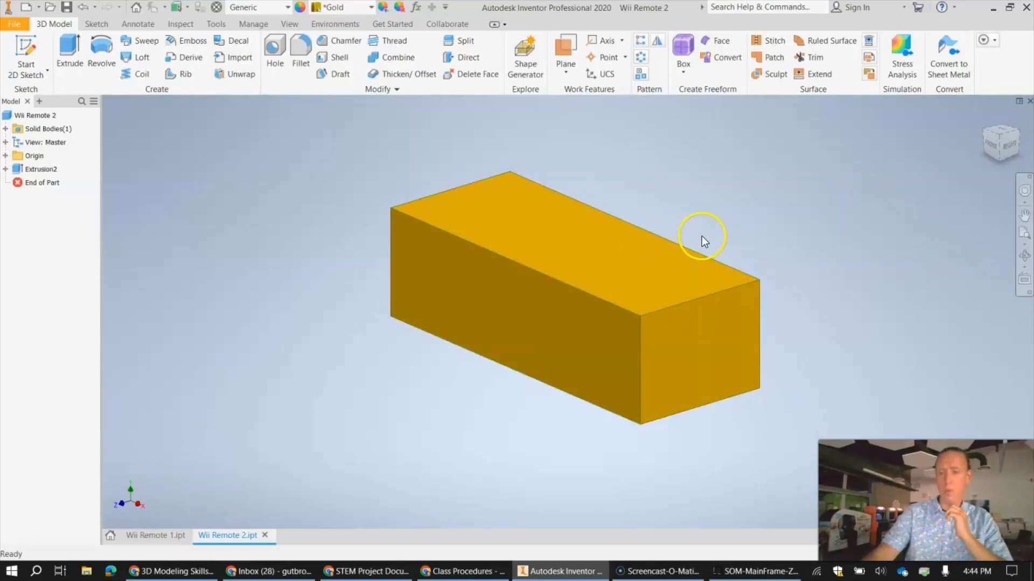
- Zoom and orbit around the box to examine it from several angles
{"action": "scroll", "coordinate": [573, 240], "scroll_direction": "down", "scroll_amount": 5}
{"action": "scroll", "coordinate": [575, 239], "scroll_direction": "up", "scroll_amount": 6}
{"action": "middle_click_drag", "start_coordinate": [607, 242], "coordinate": [576, 245]}
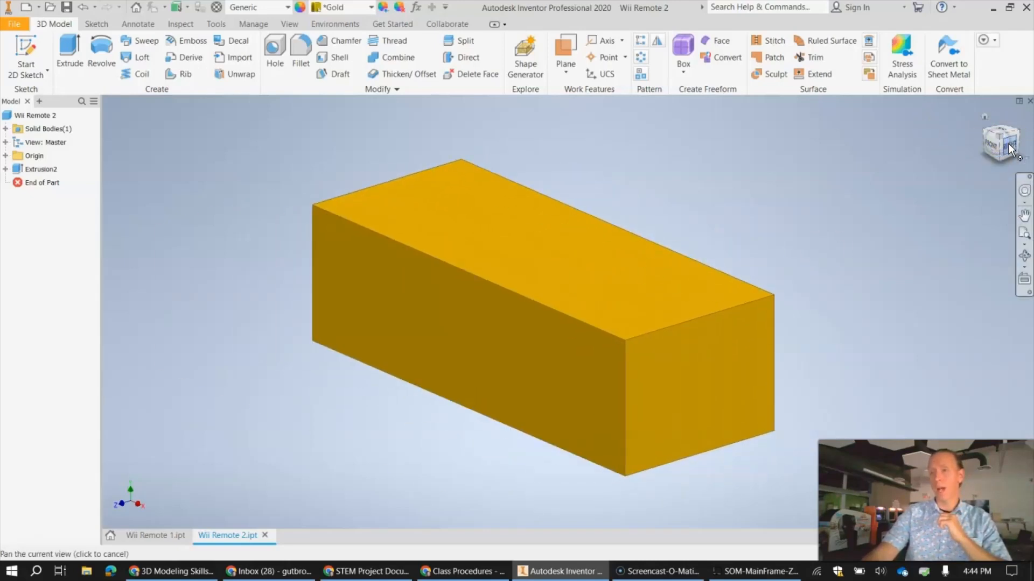
{"action": "mouse_move", "coordinate": [997, 141]}
{"action": "left_mouse_down"}
{"action": "mouse_move", "coordinate": [946, 157]}
{"action": "mouse_move", "coordinate": [889, 136]}
{"action": "mouse_move", "coordinate": [754, 526]}
{"action": "mouse_move", "coordinate": [680, 230]}
{"action": "mouse_move", "coordinate": [741, 106]}
{"action": "mouse_move", "coordinate": [129, 97]}
{"action": "mouse_move", "coordinate": [166, 177]}
{"action": "mouse_move", "coordinate": [974, 111]}
{"action": "mouse_move", "coordinate": [856, 189]}
{"action": "mouse_move", "coordinate": [872, 238]}
{"action": "mouse_move", "coordinate": [988, 238]}
{"action": "mouse_move", "coordinate": [215, 162]}
{"action": "mouse_move", "coordinate": [250, 120]}
{"action": "mouse_move", "coordinate": [838, 155]}
{"action": "mouse_move", "coordinate": [583, 529]}
{"action": "mouse_move", "coordinate": [512, 101]}
{"action": "mouse_move", "coordinate": [328, 171]}
{"action": "mouse_move", "coordinate": [249, 143]}
{"action": "mouse_move", "coordinate": [209, 517]}
{"action": "mouse_move", "coordinate": [867, 97]}
{"action": "mouse_move", "coordinate": [669, 199]}
{"action": "mouse_move", "coordinate": [939, 228]}
{"action": "mouse_move", "coordinate": [276, 127]}
{"action": "mouse_move", "coordinate": [284, 138]}
{"action": "mouse_move", "coordinate": [166, 153]}
{"action": "mouse_move", "coordinate": [757, 173]}
{"action": "mouse_move", "coordinate": [762, 141]}
{"action": "mouse_move", "coordinate": [1025, 438]}
{"action": "left_mouse_up"}
{"action": "mouse_move", "coordinate": [1024, 438]}
{"action": "middle_mouse_down", "text": "shift"}
{"action": "mouse_move", "coordinate": [1018, 447]}
{"action": "mouse_move", "coordinate": [1000, 107]}
{"action": "middle_mouse_up", "text": "shift"}
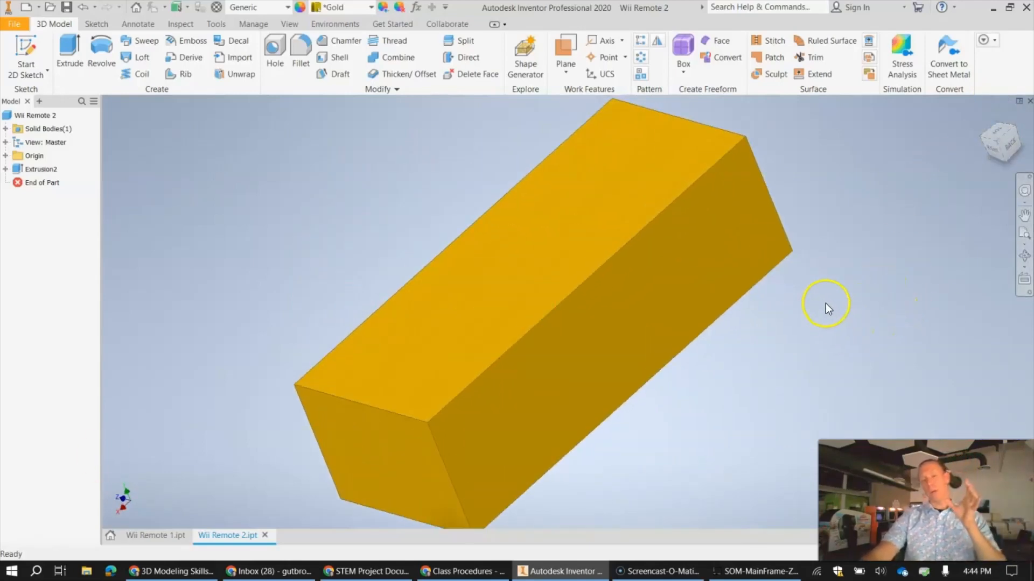
- View the box's top and back faces straight on, turning the back view so the long side runs horizontally
{"action": "left_click", "coordinate": [996, 132]}
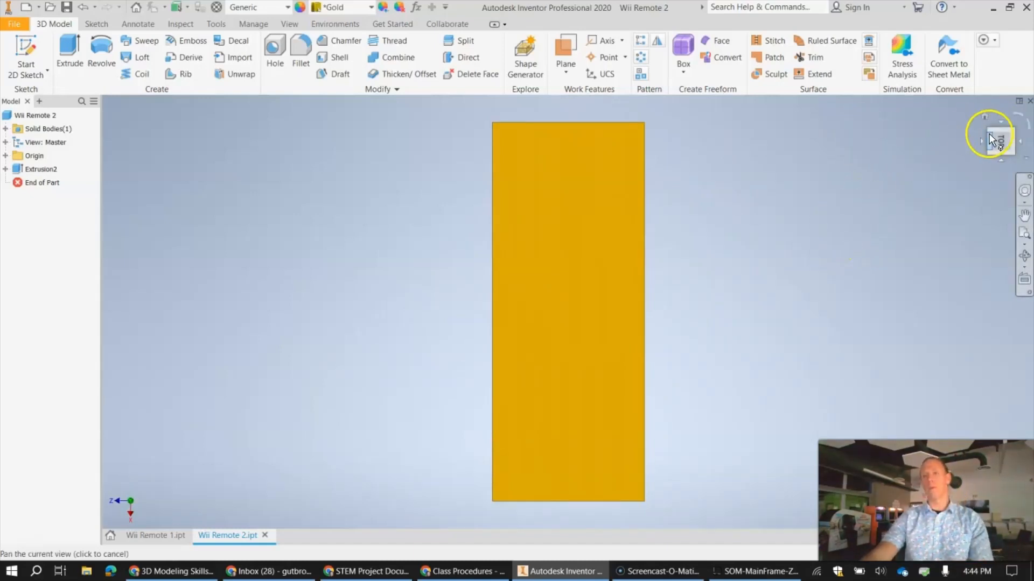
{"action": "left_click_drag", "start_coordinate": [1001, 143], "coordinate": [936, 128]}
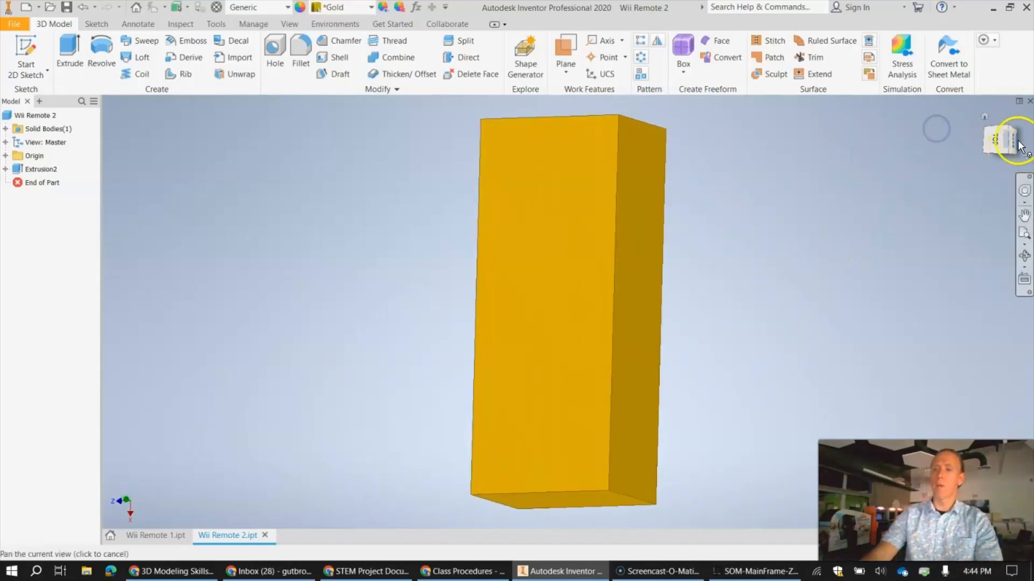
{"action": "left_click_drag", "start_coordinate": [1011, 140], "coordinate": [984, 150]}
{"action": "left_click", "coordinate": [1021, 143]}
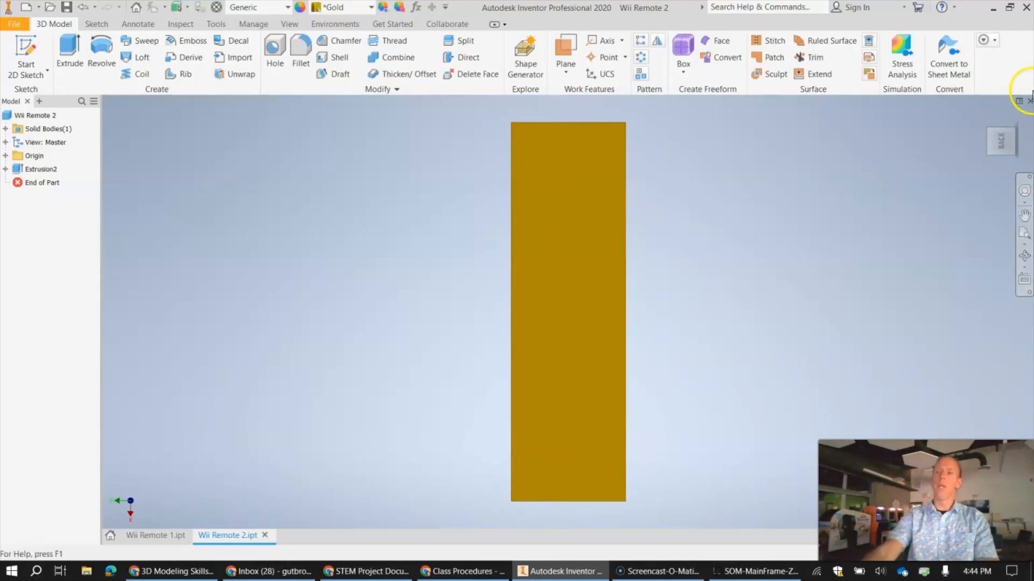
{"action": "mouse_move", "coordinate": [1010, 115]}
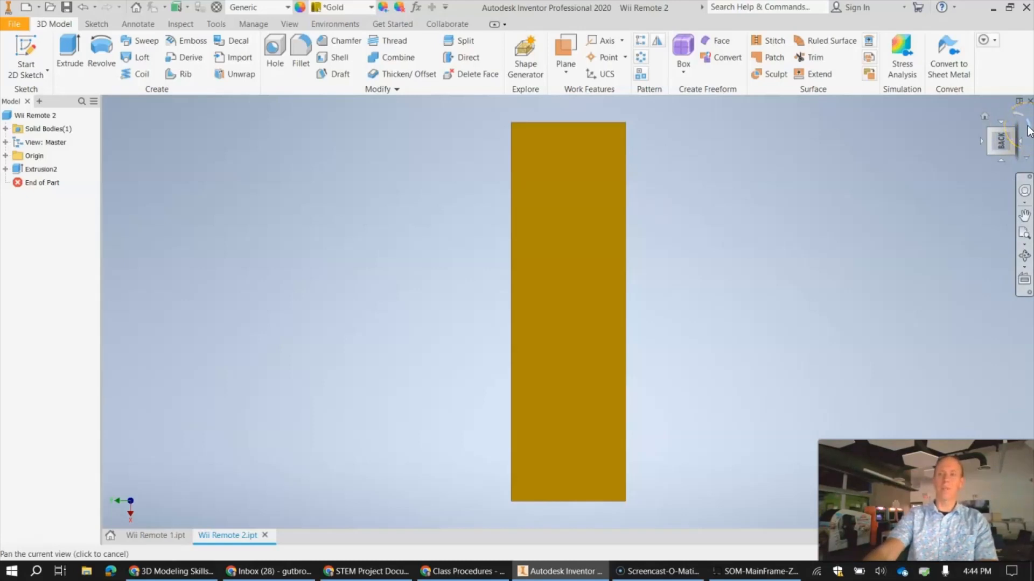
{"action": "left_click", "coordinate": [1028, 129]}
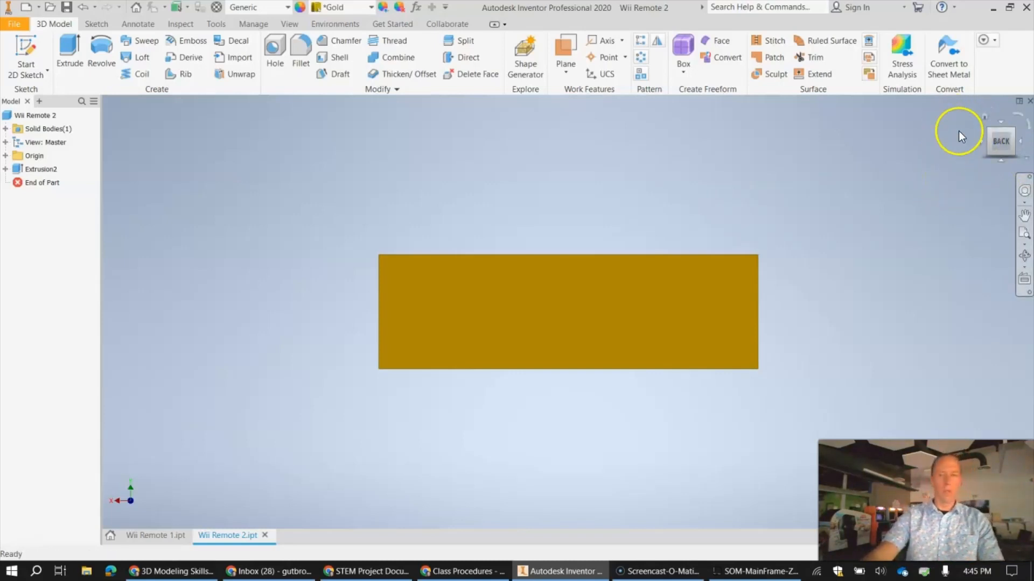
- Examine the box from different faces and corners, and restore the home view, including after zooming until the box is lost
{"action": "left_click_drag", "start_coordinate": [1001, 139], "coordinate": [1002, 145]}
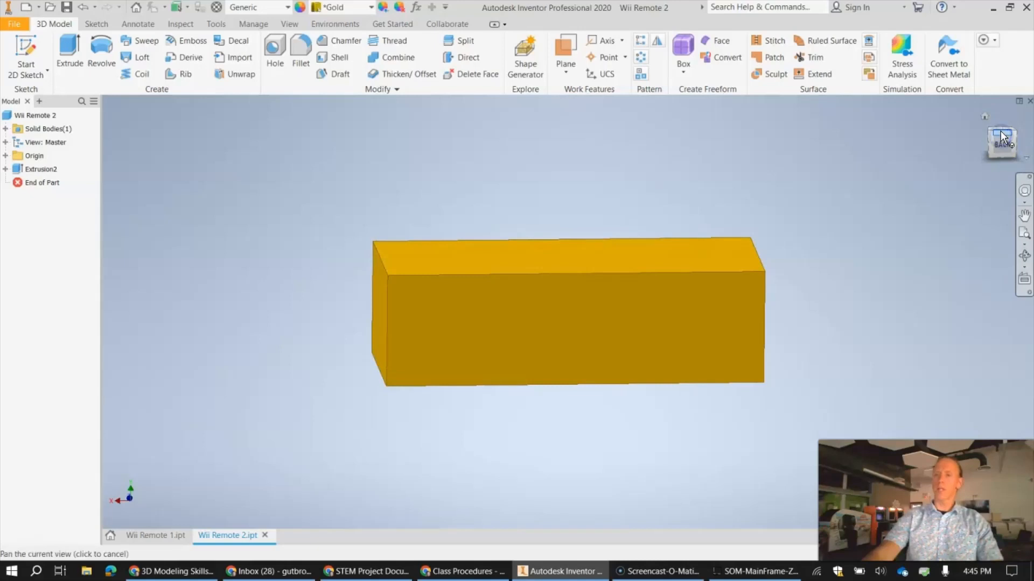
{"action": "left_click", "coordinate": [1000, 131]}
{"action": "left_click", "coordinate": [1000, 153]}
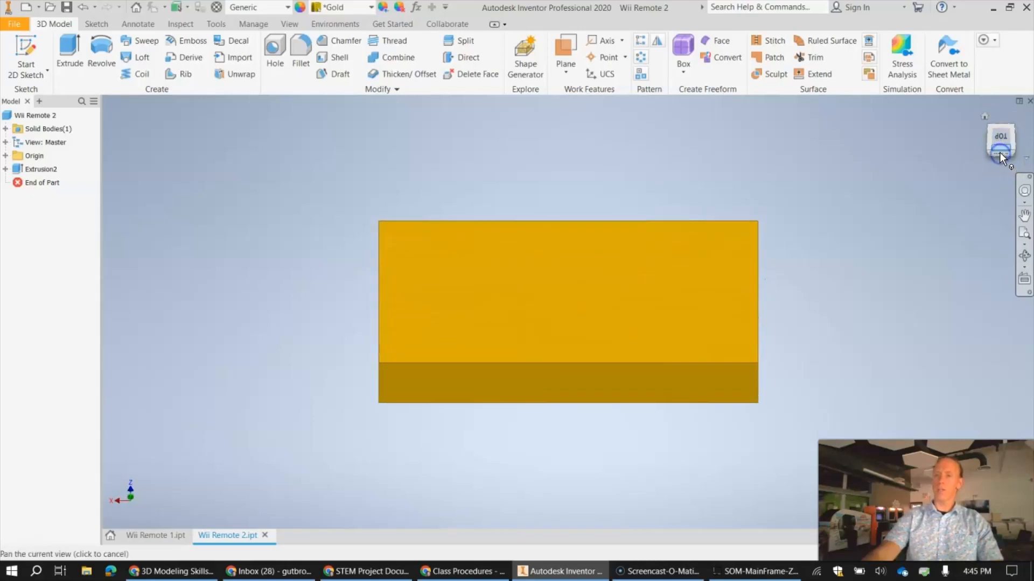
{"action": "left_click", "coordinate": [990, 142]}
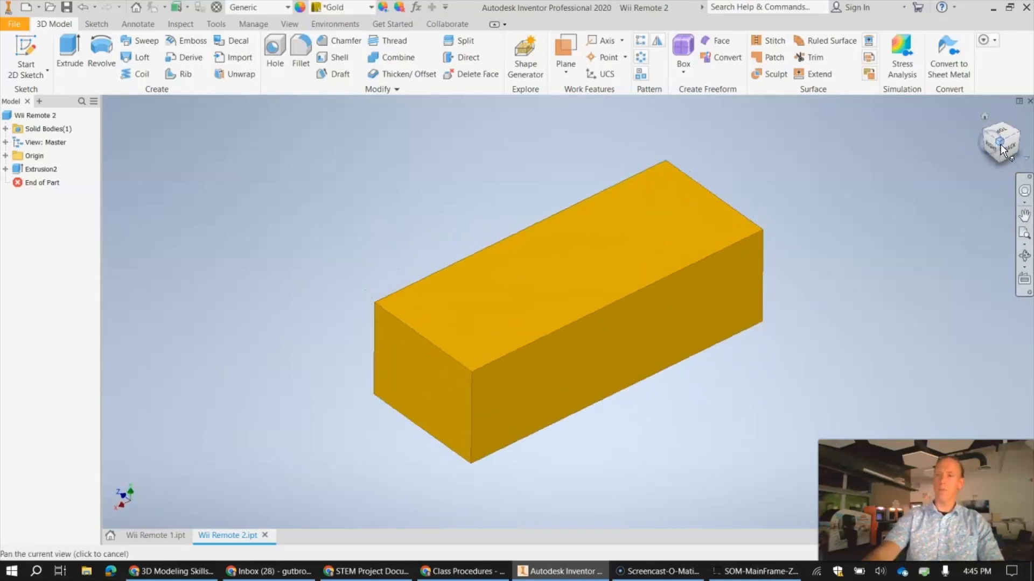
{"action": "middle_click_drag", "start_coordinate": [971, 134], "coordinate": [929, 126], "text": "shift"}
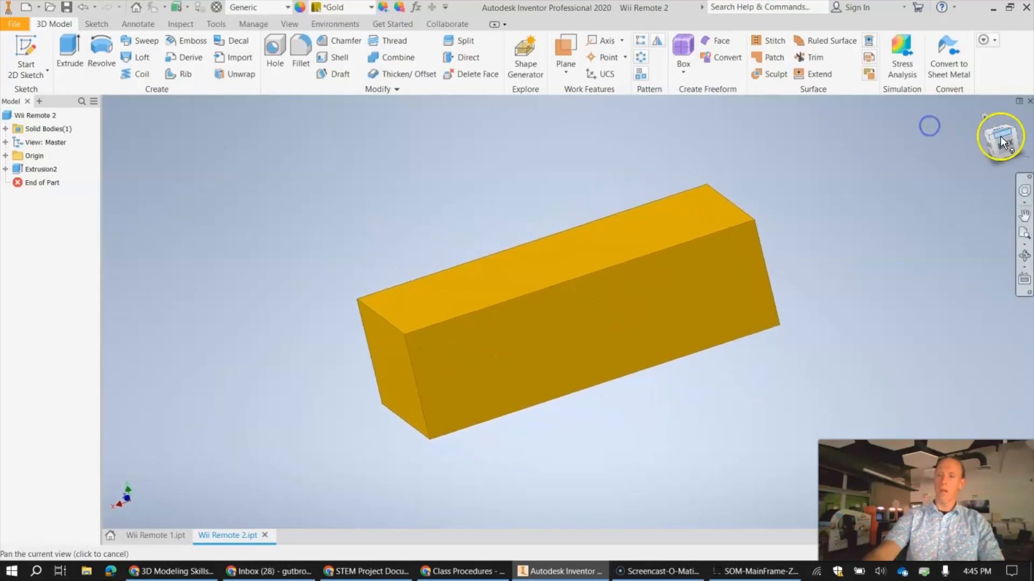
{"action": "left_click_drag", "start_coordinate": [1000, 136], "coordinate": [997, 138]}
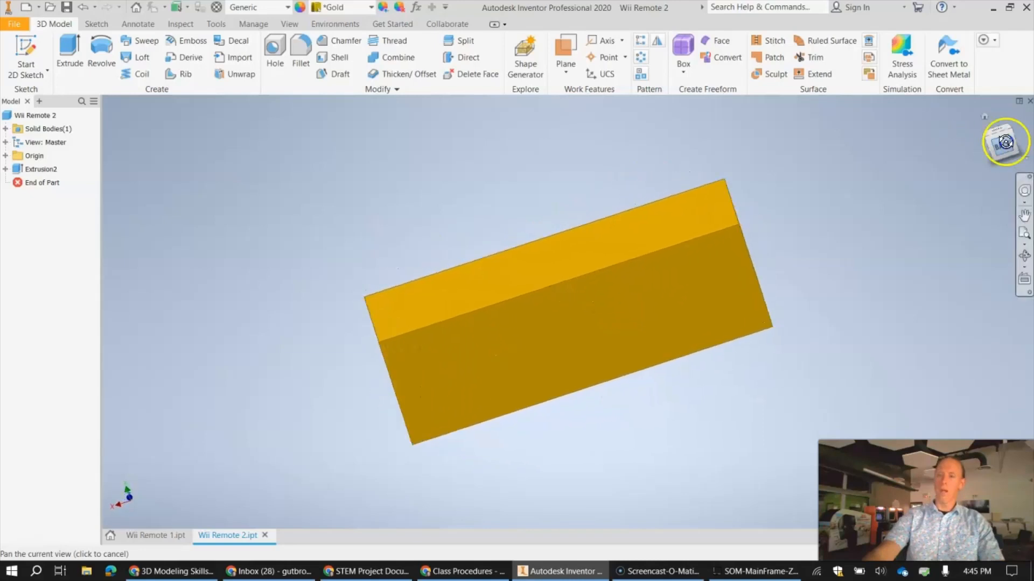
{"action": "left_click", "coordinate": [985, 114]}
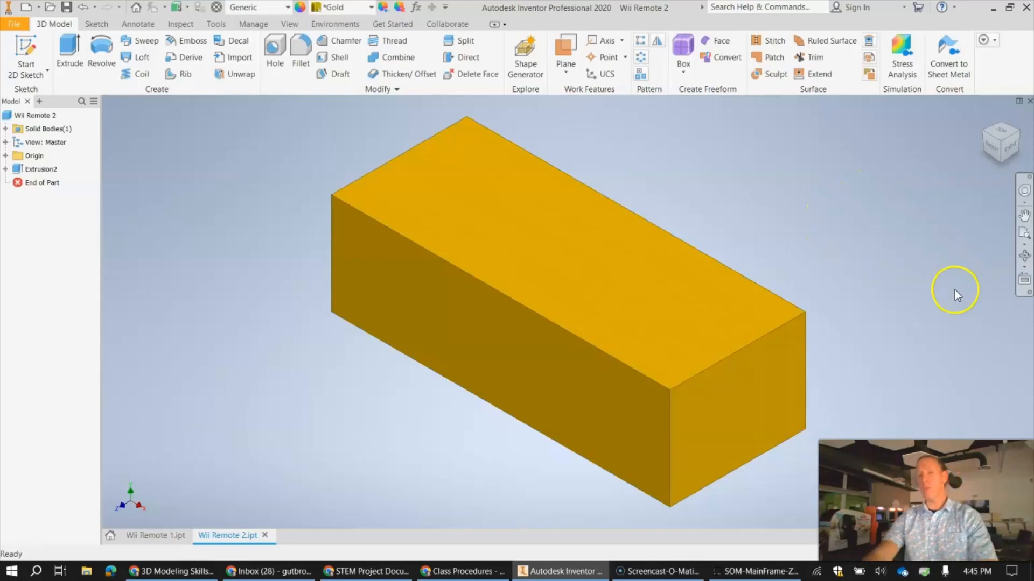
{"action": "scroll", "coordinate": [944, 289], "scroll_direction": "up", "scroll_amount": 12}
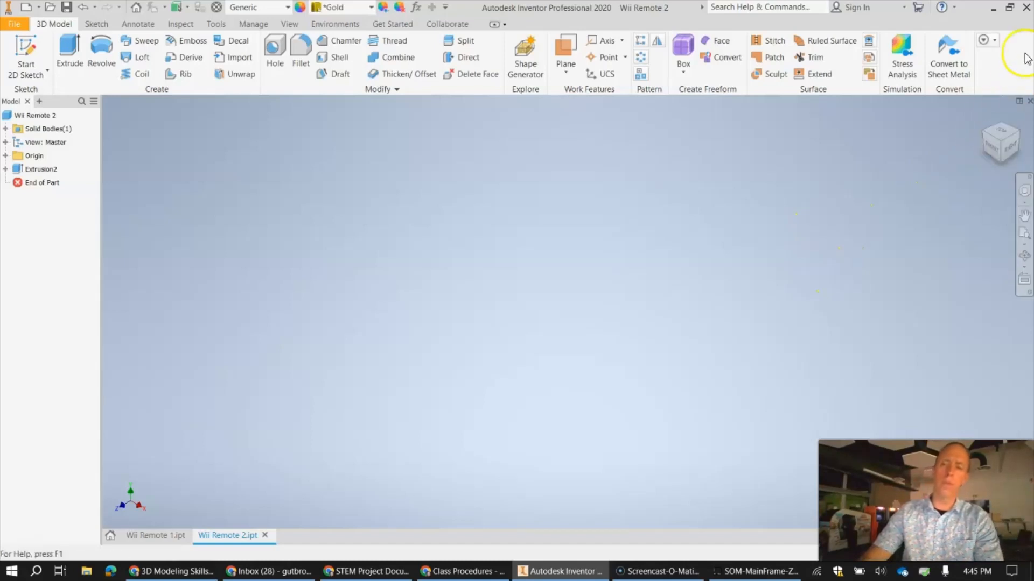
{"action": "left_click", "coordinate": [985, 115]}
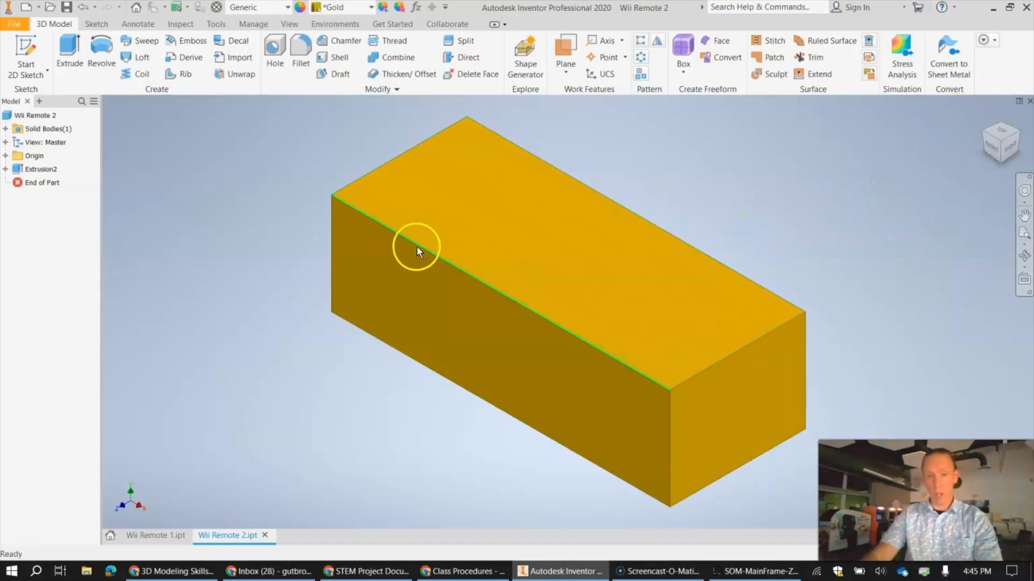
- Look through the appearance list without changing the Gold appearance, and save the Wii Remote 2 part
{"action": "left_click", "coordinate": [370, 8]}
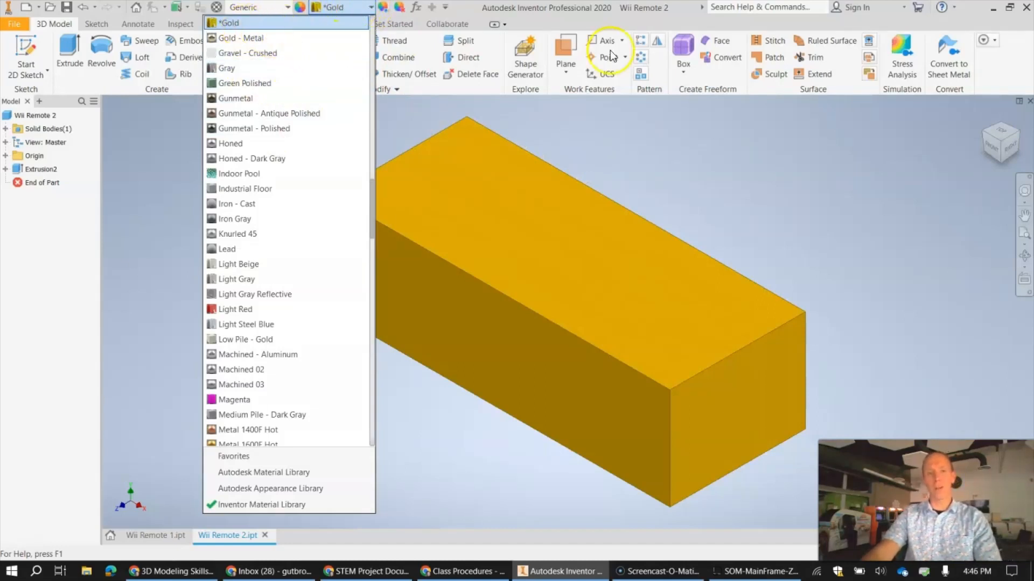
{"action": "left_click", "coordinate": [729, 157]}
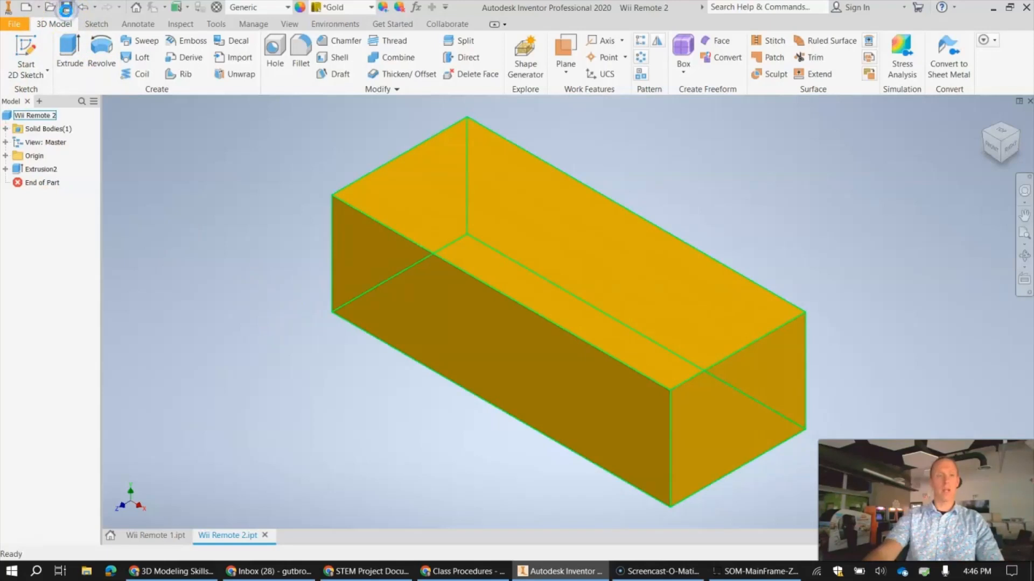
{"action": "left_click", "coordinate": [13, 24]}
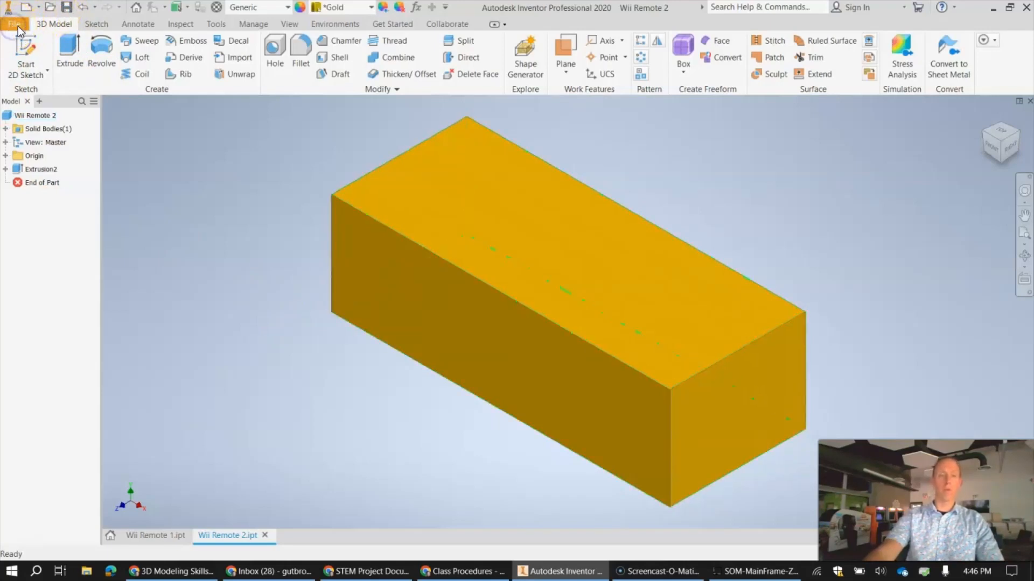
{"action": "left_click", "coordinate": [34, 141]}
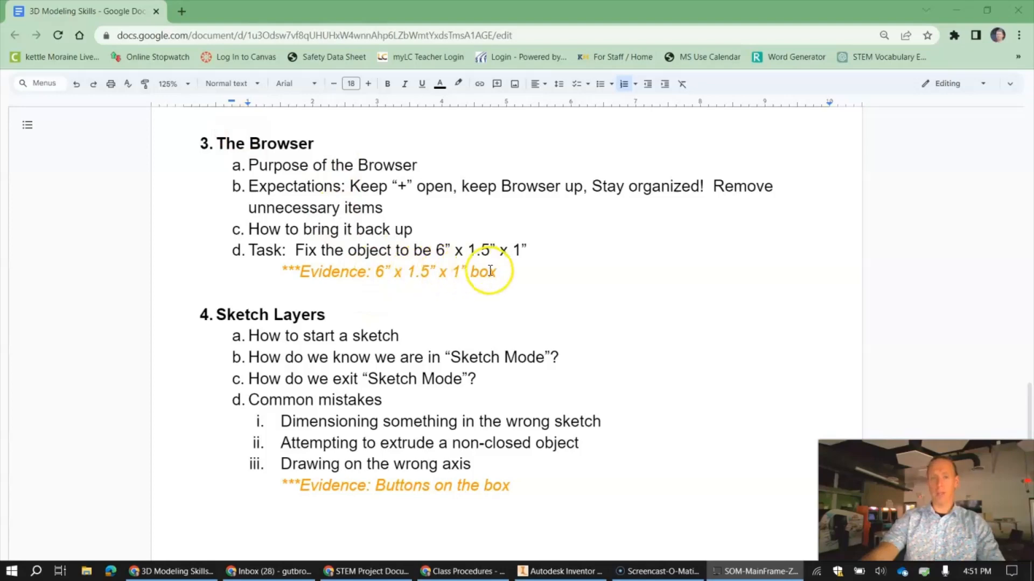
- Highlight the 6" x 1.5" x 1" box evidence in the 3D Modeling Skills document, deselect it, and switch to Inventor
{"action": "left_click_drag", "start_coordinate": [496, 272], "coordinate": [377, 268]}
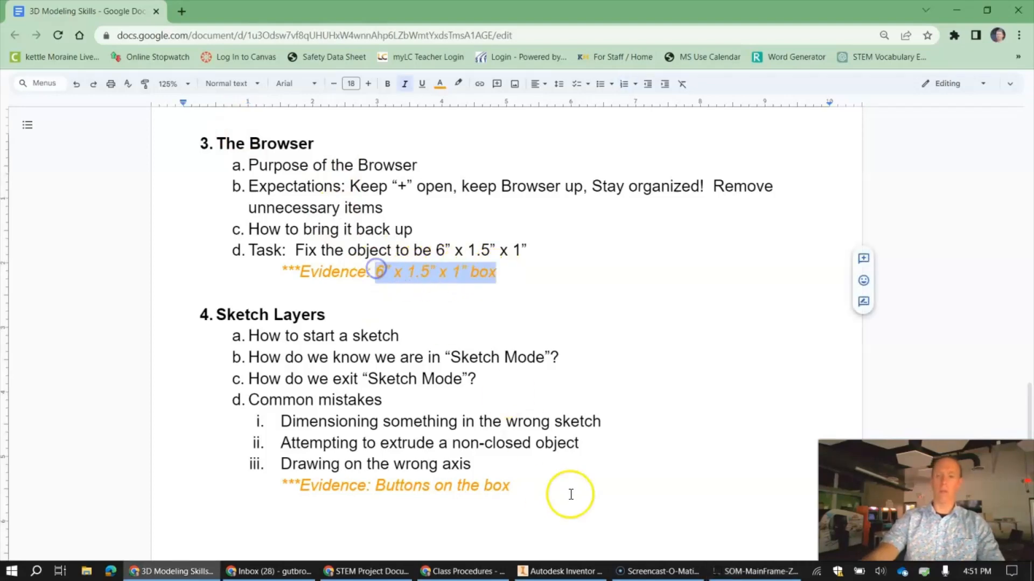
{"action": "left_click", "coordinate": [504, 261]}
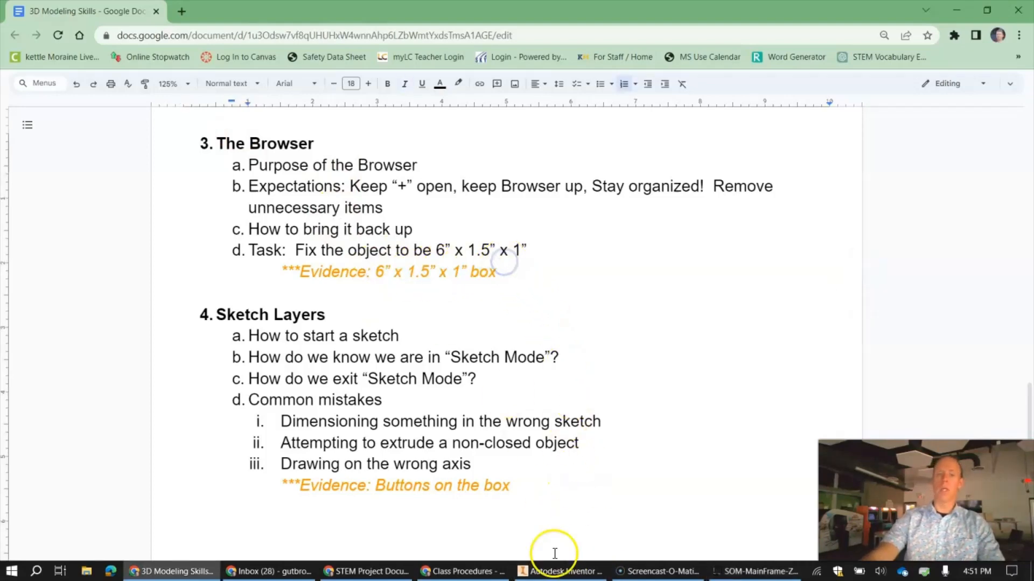
{"action": "left_click", "coordinate": [560, 571]}
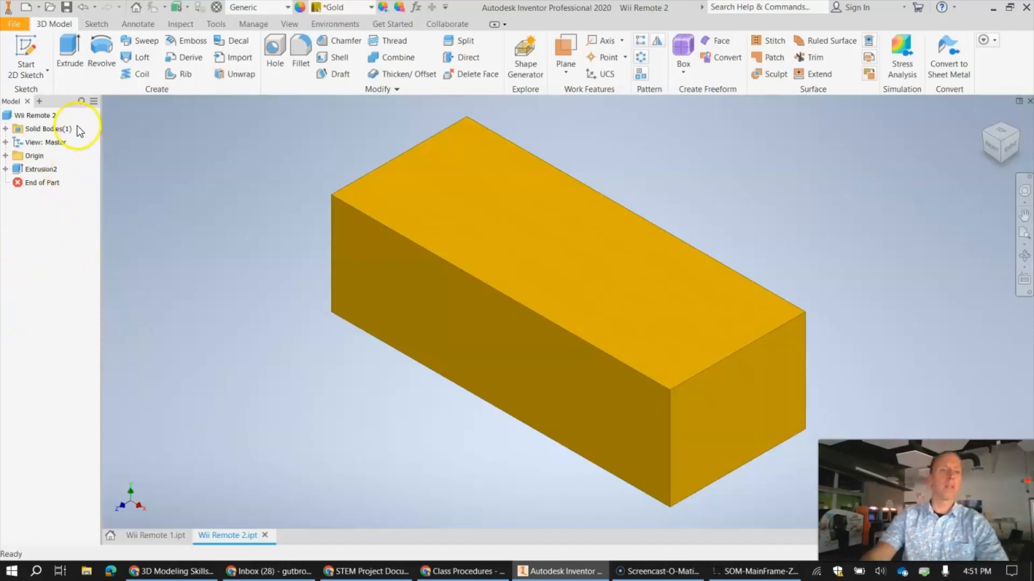
- Close the Model Browser and display it again
{"action": "left_click", "coordinate": [27, 101]}
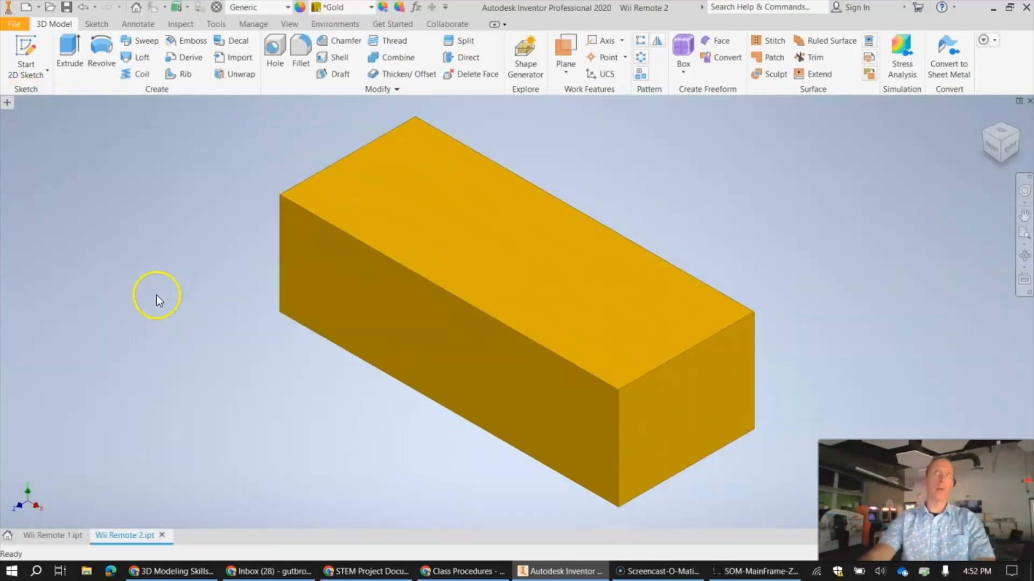
{"action": "left_click", "coordinate": [8, 105]}
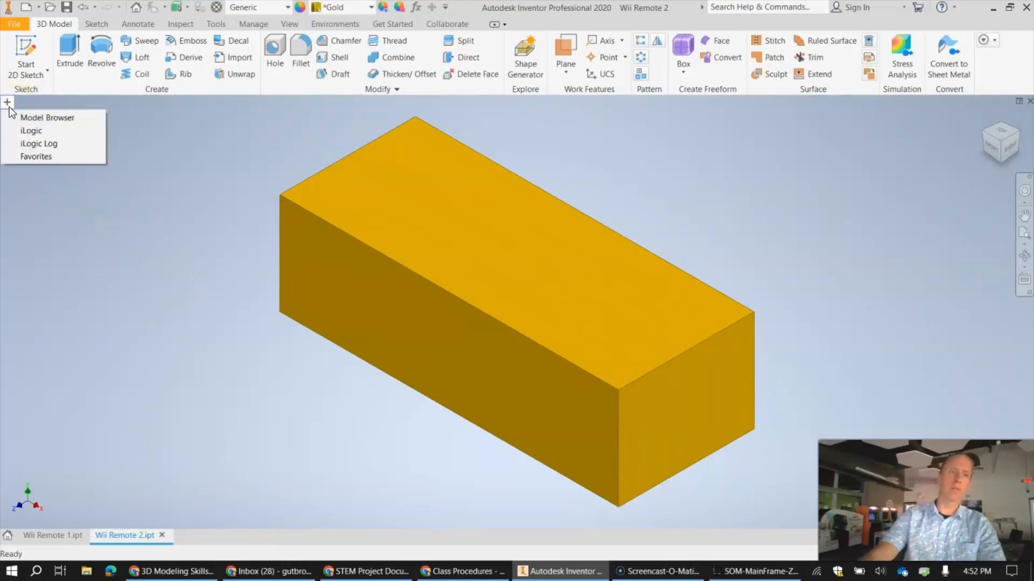
{"action": "left_click", "coordinate": [40, 119]}
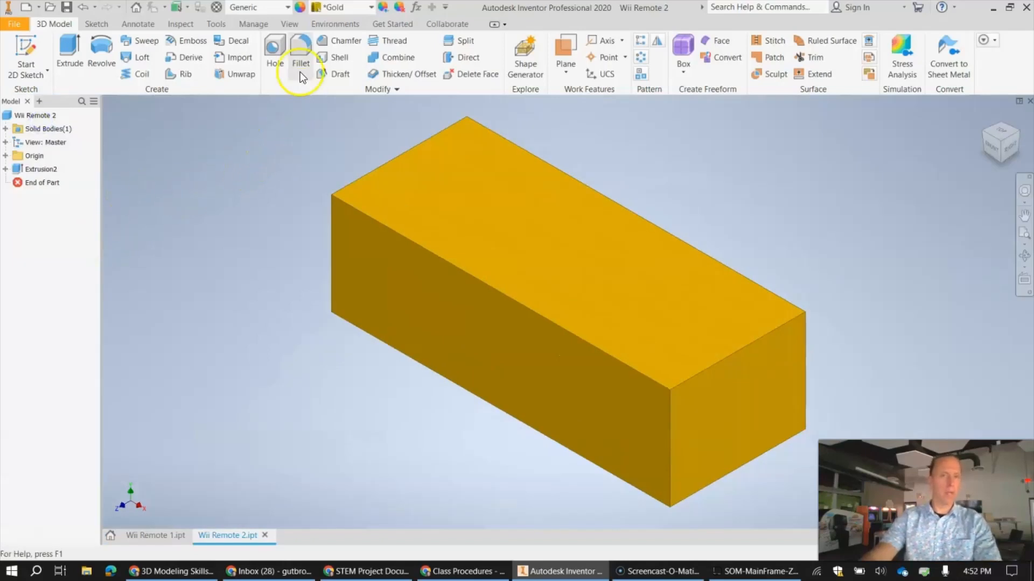
- Look through the user interface elements that can be shown or hidden, and return to the 3D modeling tools
{"action": "left_click", "coordinate": [290, 24]}
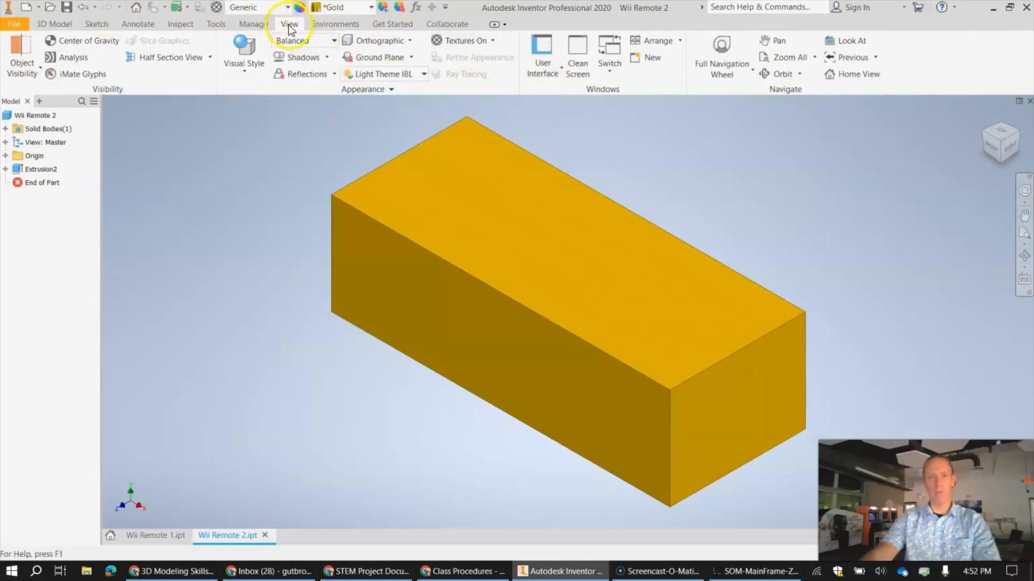
{"action": "left_click", "coordinate": [554, 69]}
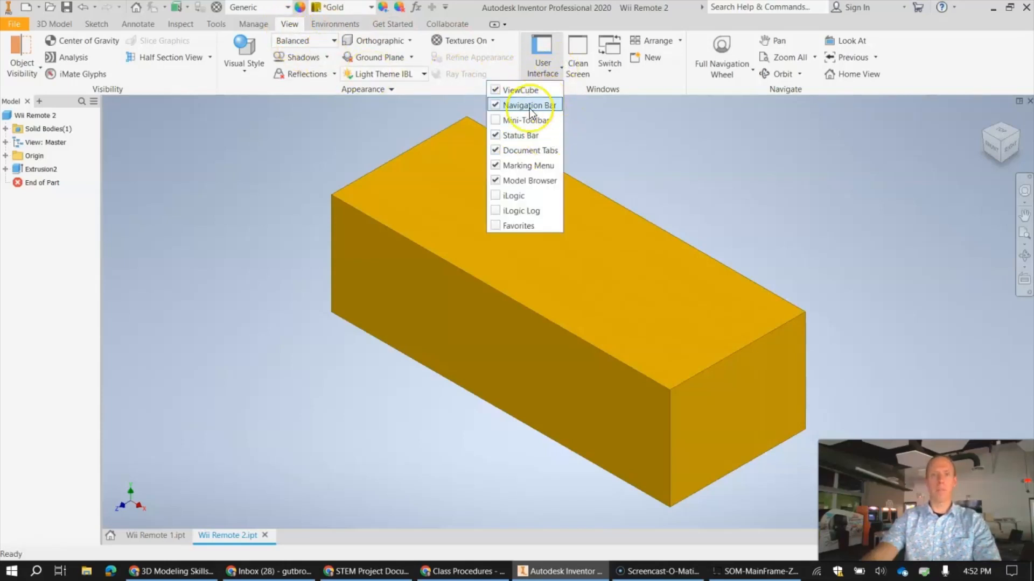
{"action": "left_click", "coordinate": [202, 163]}
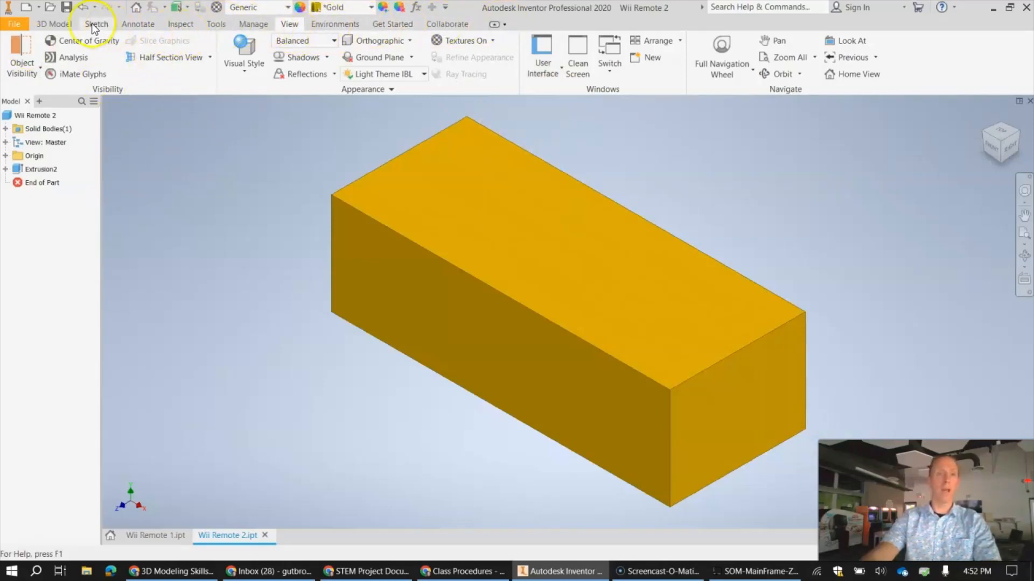
{"action": "left_click", "coordinate": [47, 26]}
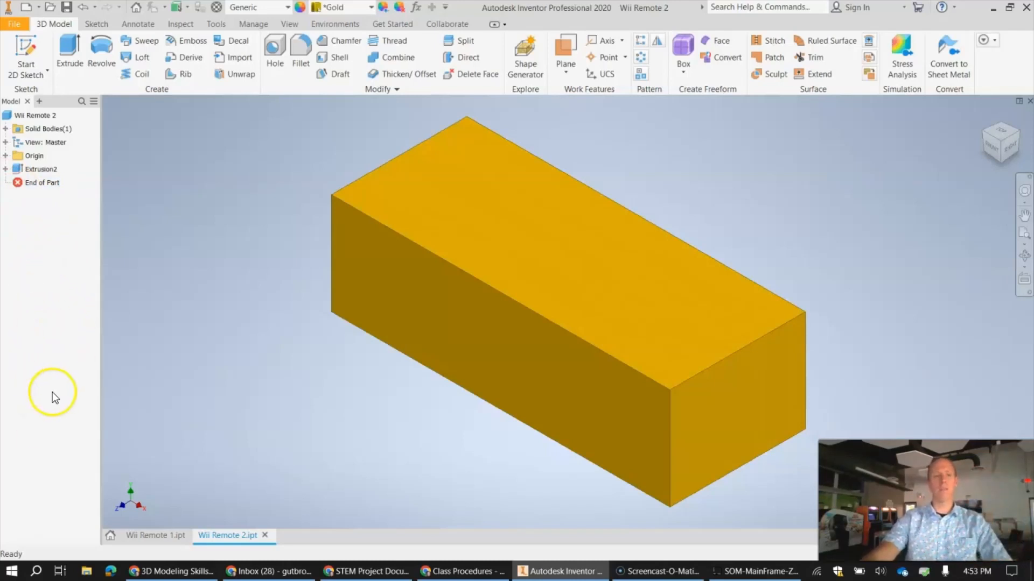
- Expand Extrusion2 in the Model Browser to view its sketch, and look through the Origin planes and axes
{"action": "left_click", "coordinate": [5, 169]}
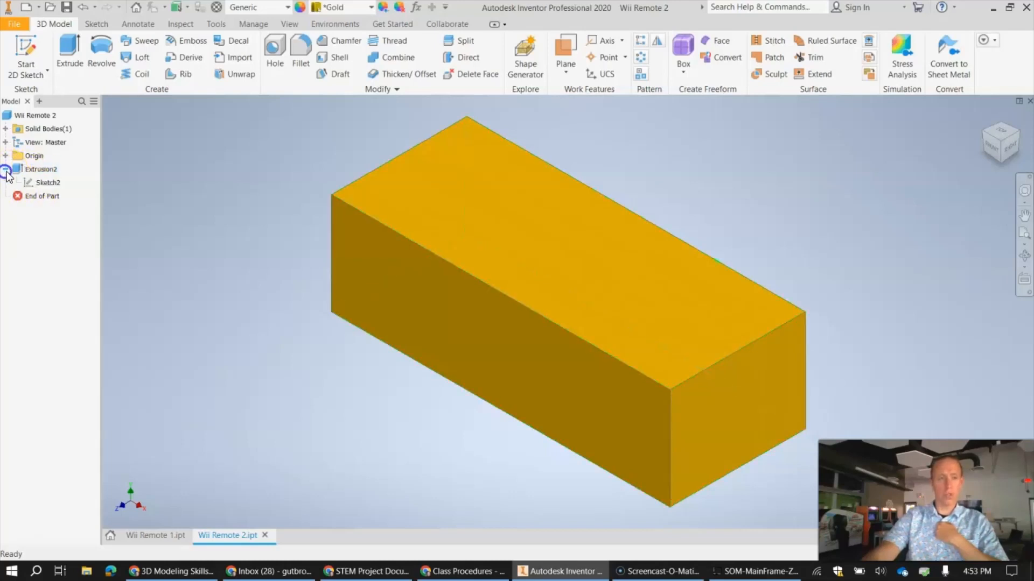
{"action": "left_click", "coordinate": [51, 182]}
{"action": "left_click", "coordinate": [54, 182]}
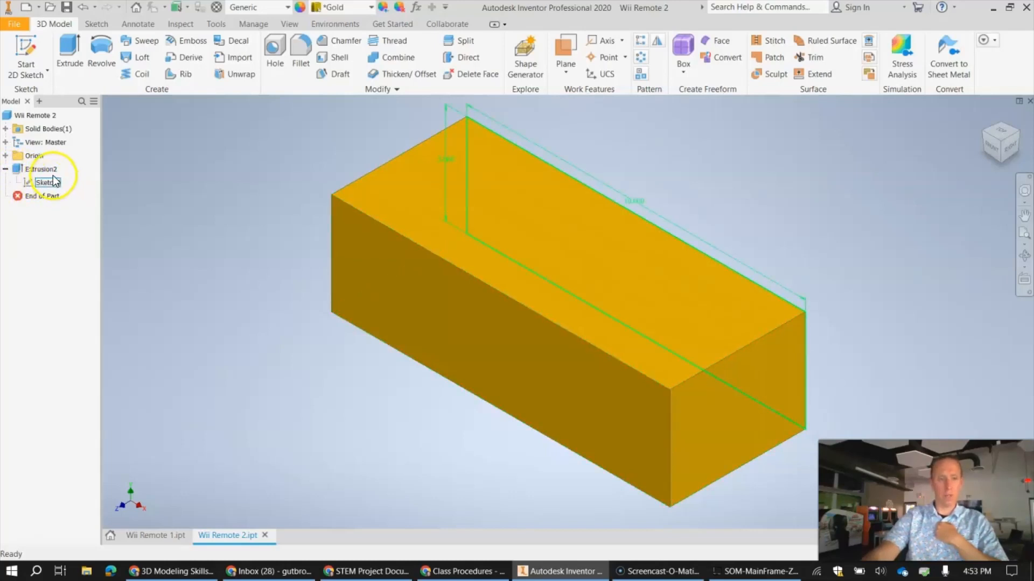
{"action": "left_click", "coordinate": [6, 170]}
{"action": "left_click", "coordinate": [6, 170]}
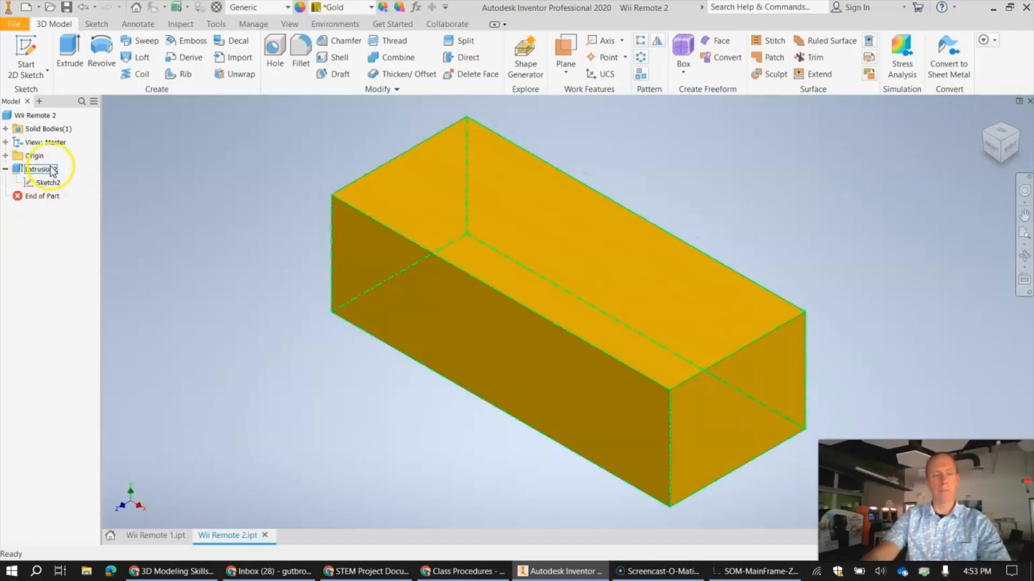
{"action": "left_click", "coordinate": [6, 156]}
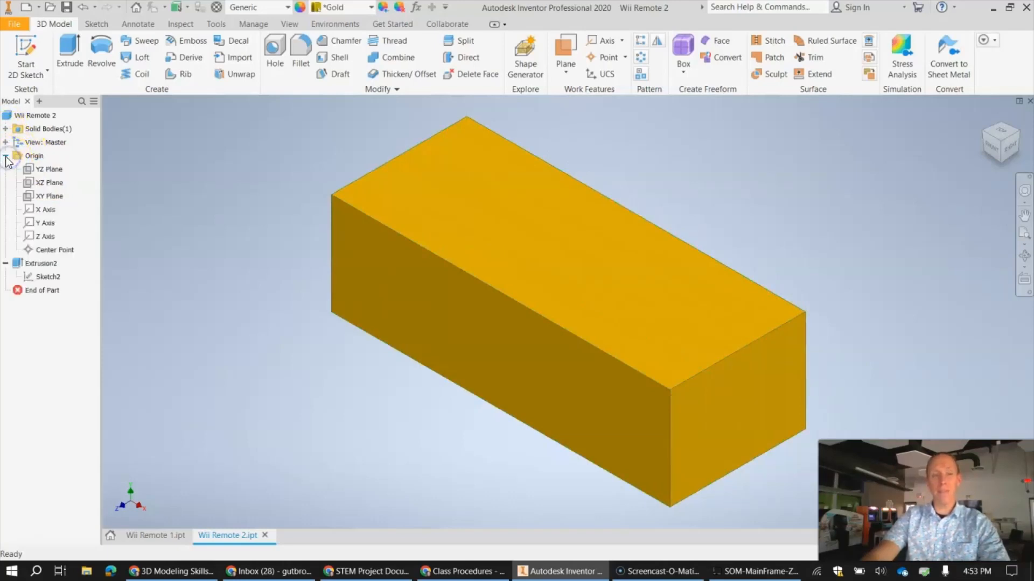
{"action": "left_click", "coordinate": [7, 156]}
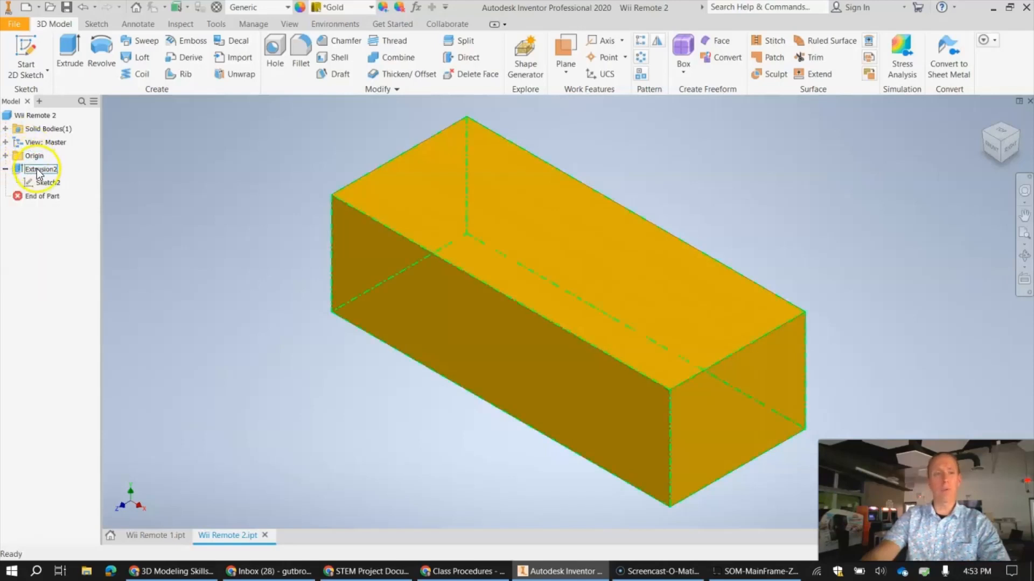
{"action": "left_click", "coordinate": [26, 169]}
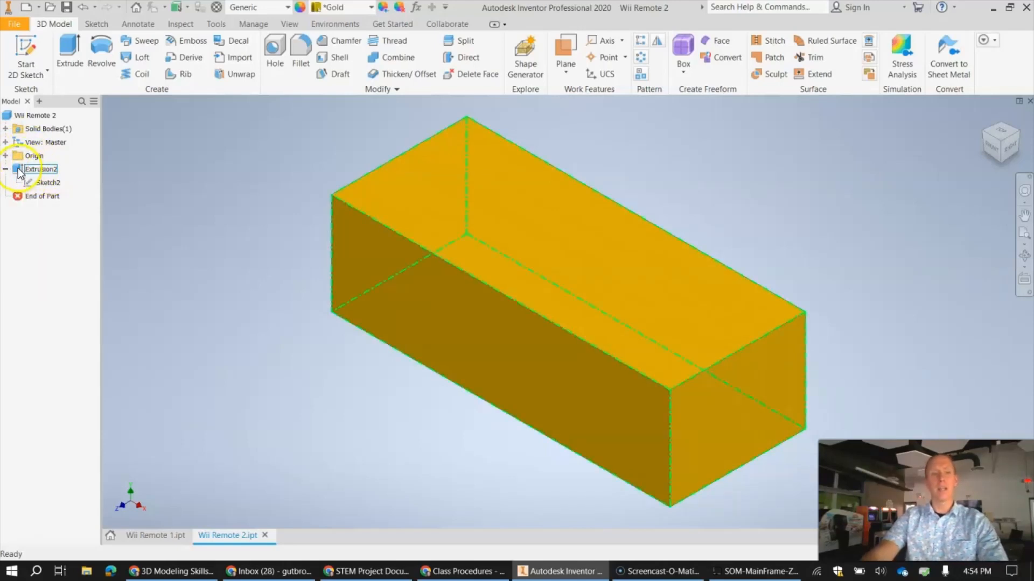
{"action": "left_click", "coordinate": [54, 184]}
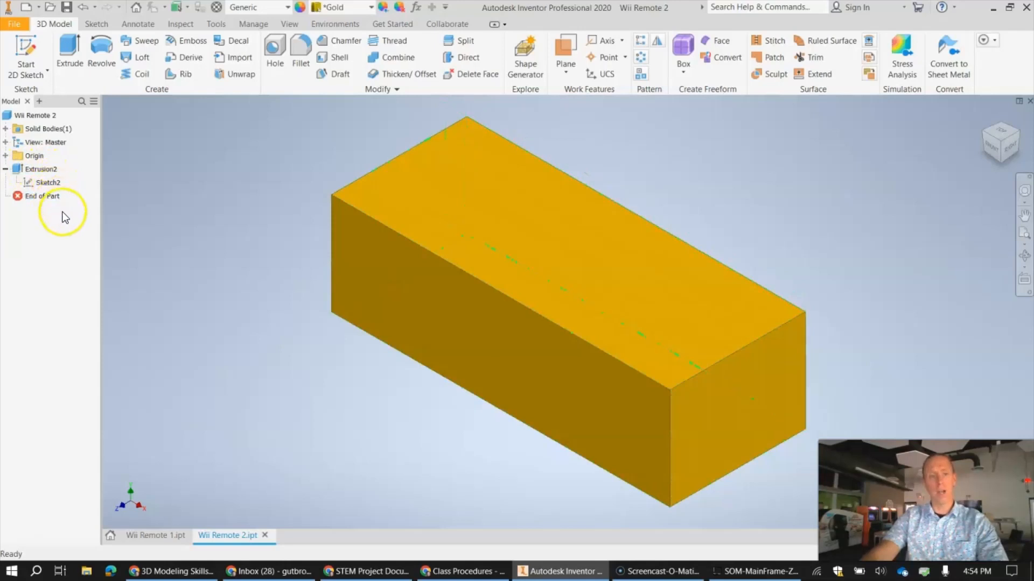
{"action": "left_click", "coordinate": [54, 196]}
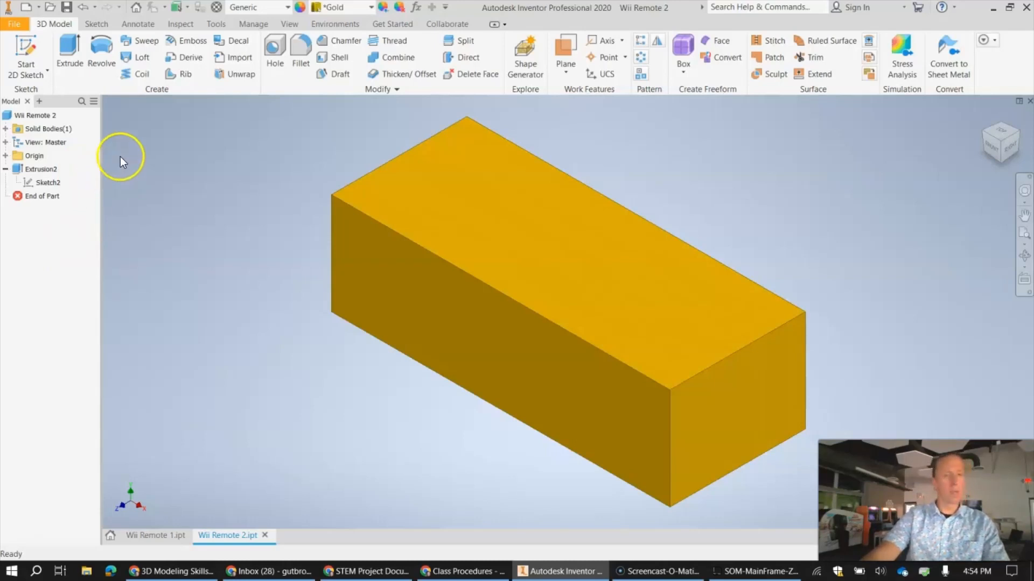
- Select Extrusion2 and Sketch2 in turn to compare what each one highlights on the box, and deselect them
{"action": "left_click", "coordinate": [42, 171]}
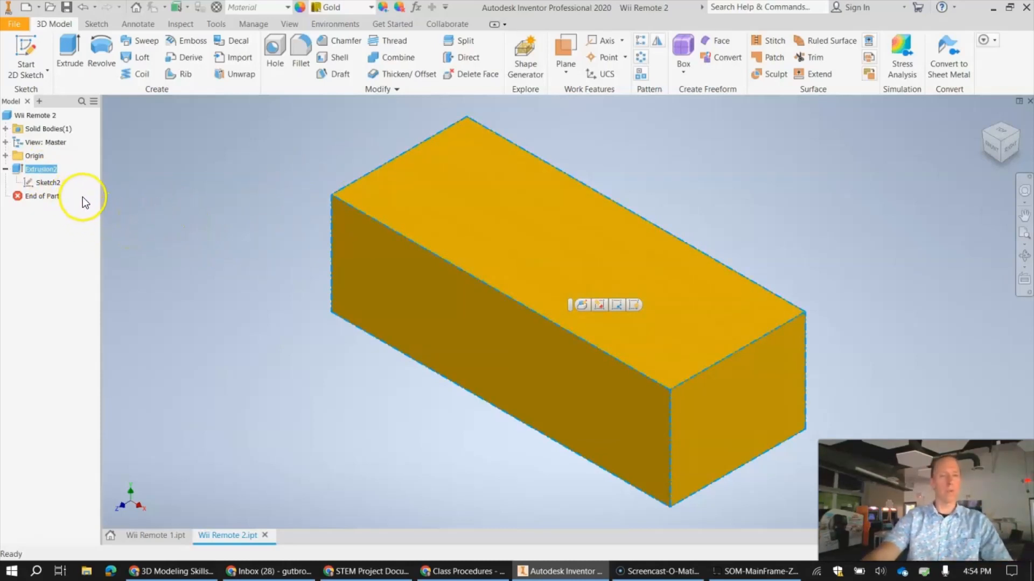
{"action": "left_click", "coordinate": [50, 184]}
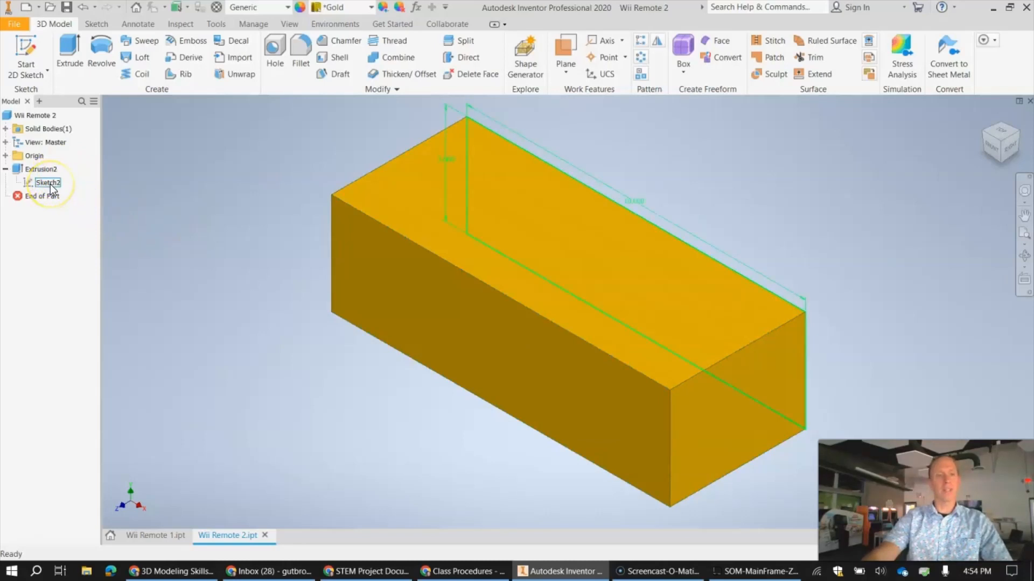
{"action": "left_click", "coordinate": [50, 183]}
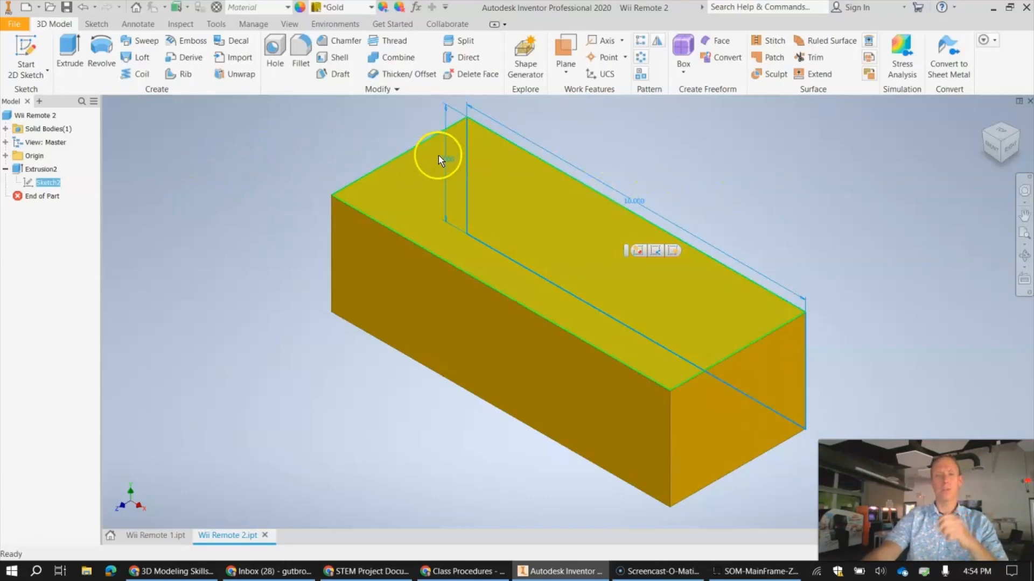
{"action": "left_click", "coordinate": [79, 186]}
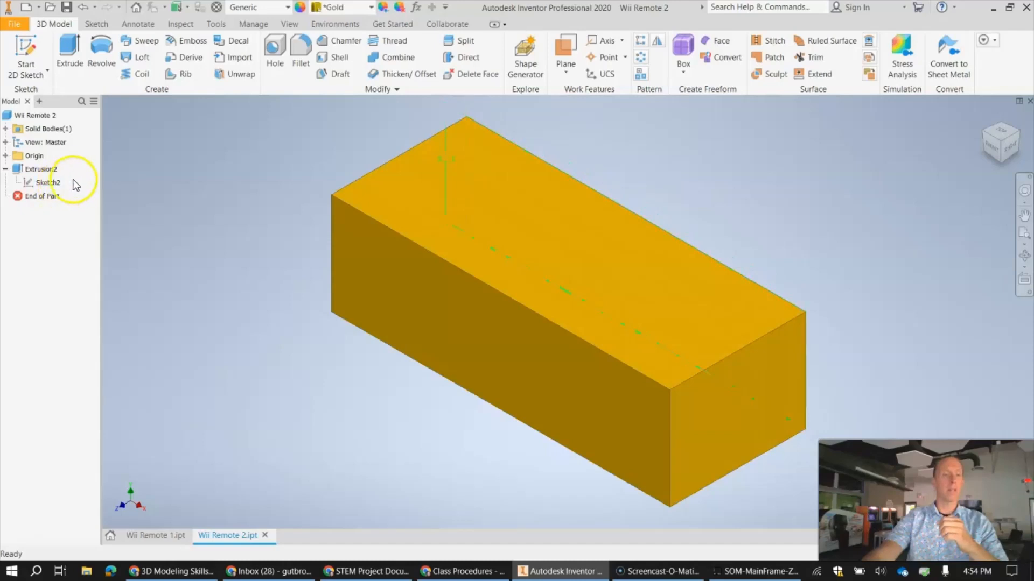
{"action": "left_click", "coordinate": [42, 170]}
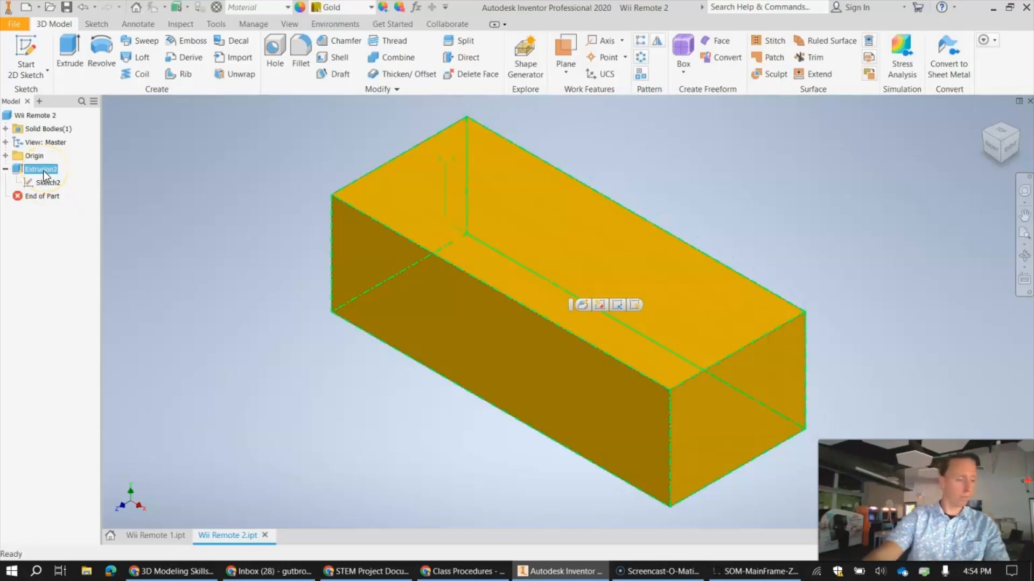
{"action": "left_click", "coordinate": [79, 244]}
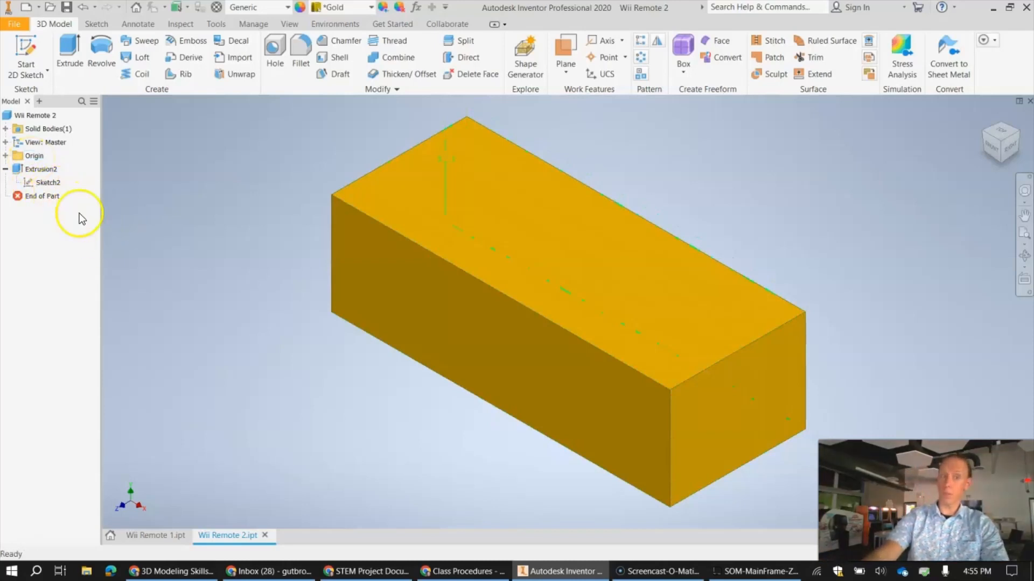
{"action": "right_click", "coordinate": [47, 184]}
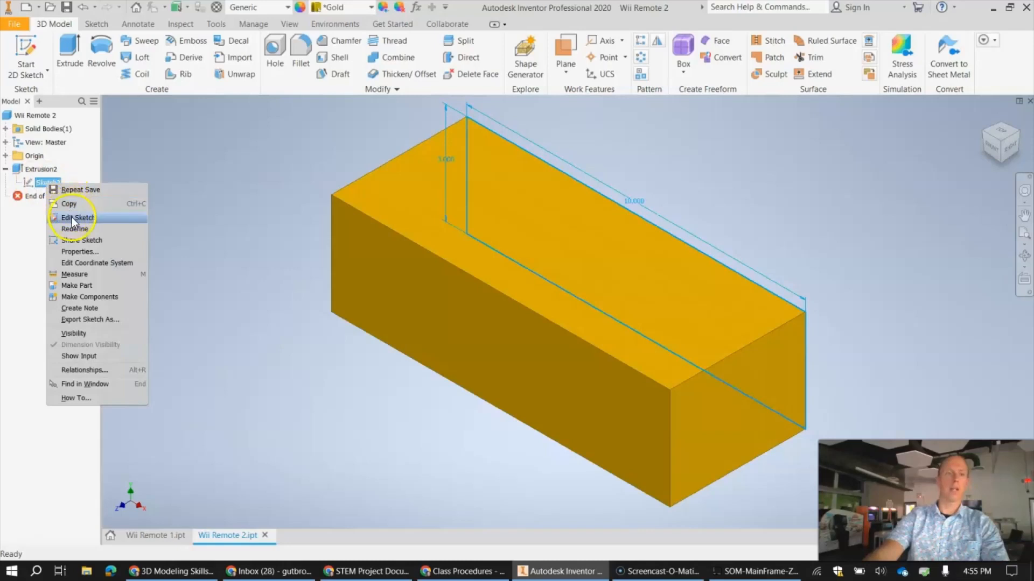
{"action": "left_click", "coordinate": [10, 241]}
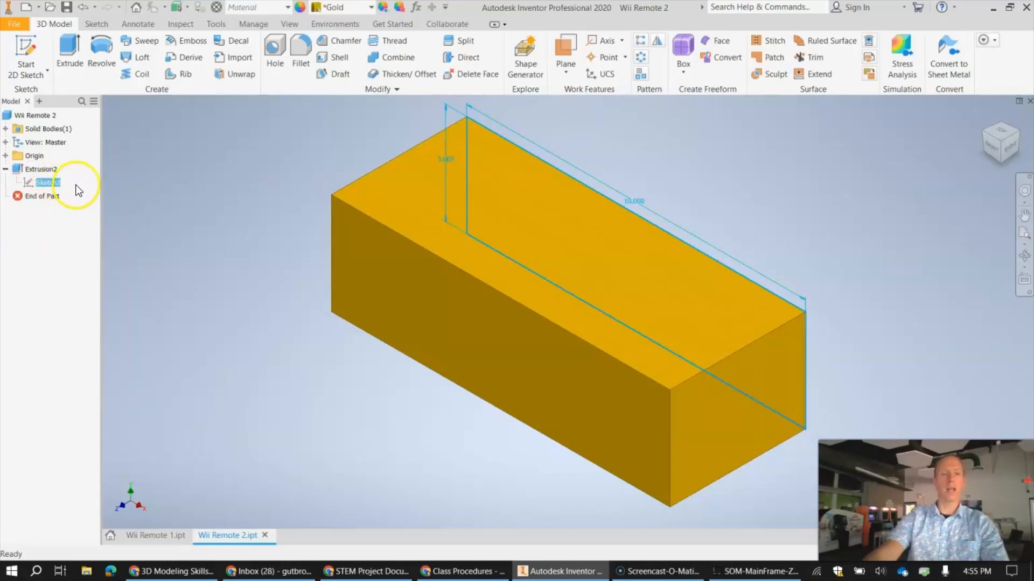
{"action": "left_click", "coordinate": [49, 184]}
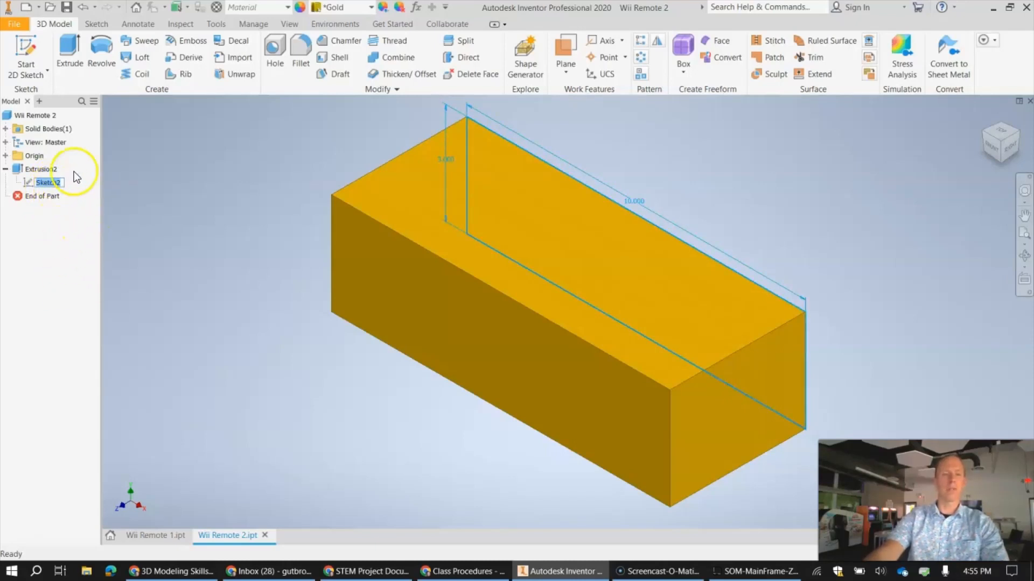
{"action": "left_click", "coordinate": [45, 247]}
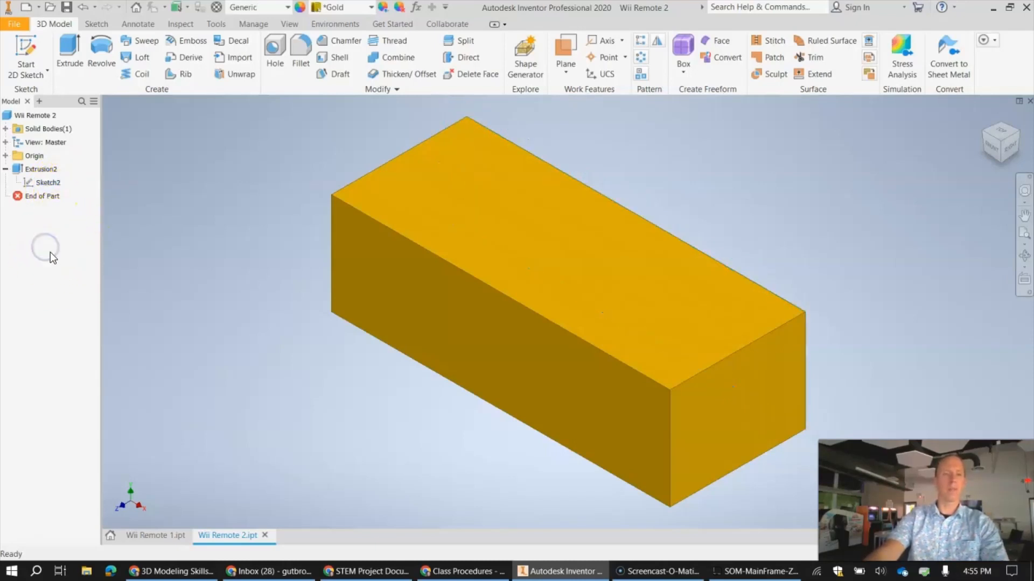
{"action": "left_click", "coordinate": [49, 183]}
{"action": "left_click", "coordinate": [57, 185]}
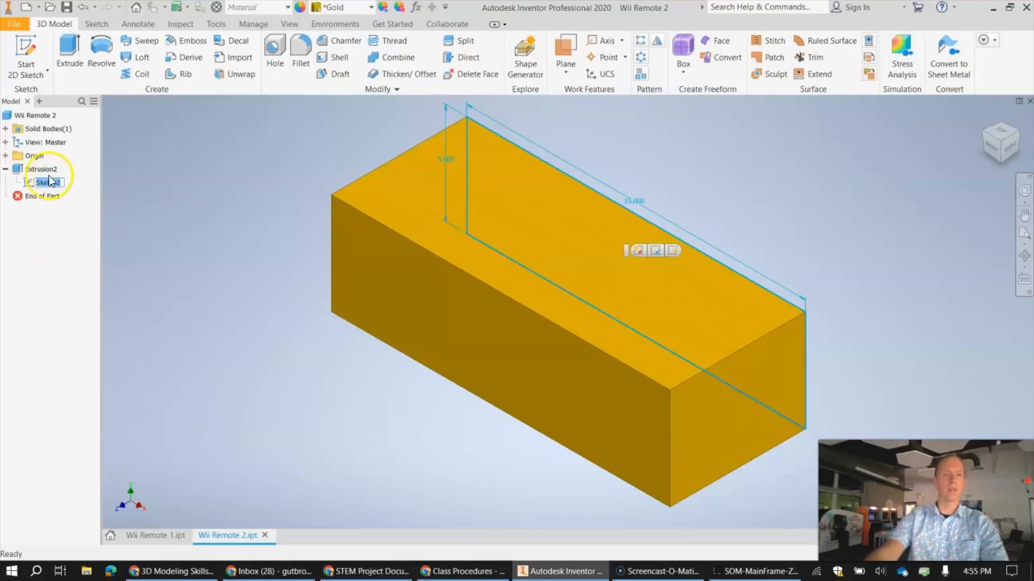
{"action": "left_click", "coordinate": [37, 274]}
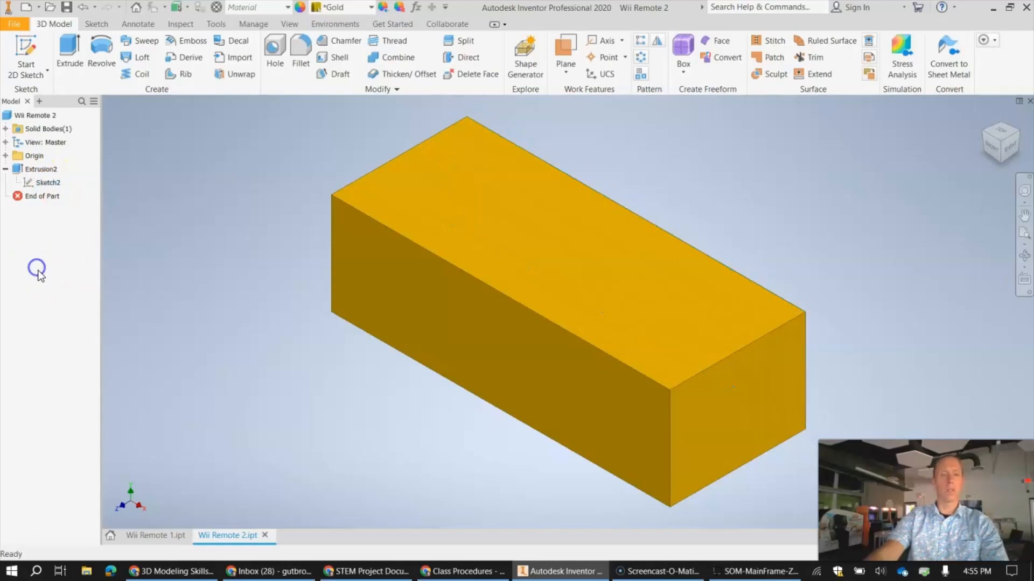
- Edit Sketch2 to make the rectangle 6 in long and 1.25 in high, and finish the sketch
{"action": "double_click", "coordinate": [54, 185]}
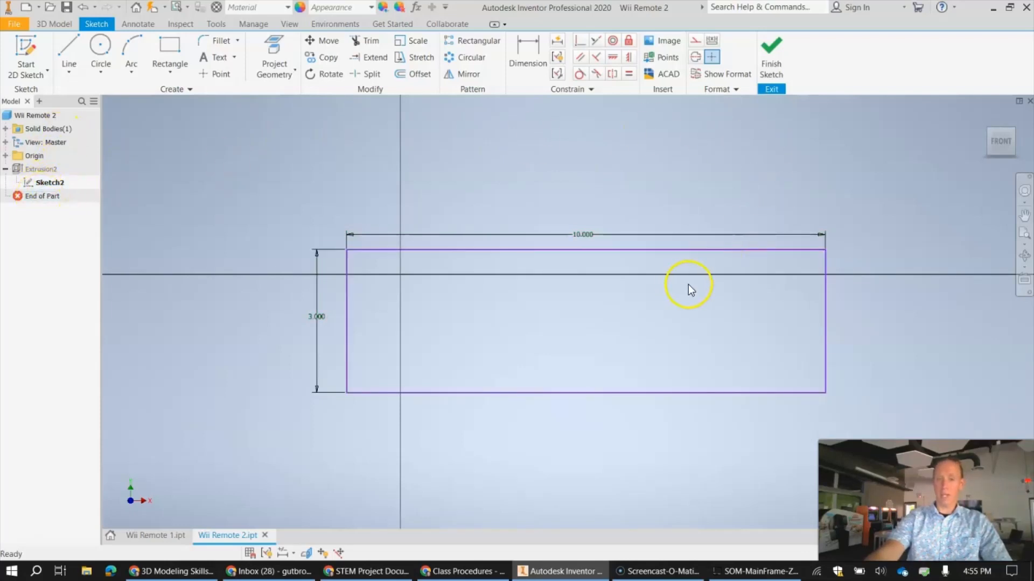
{"action": "double_click", "coordinate": [585, 234]}
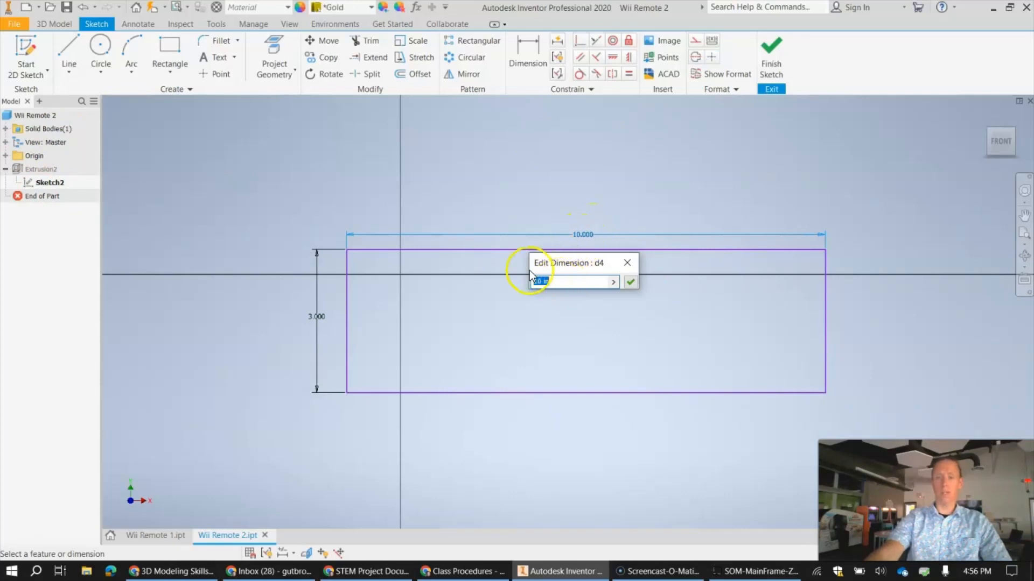
{"action": "type", "text": "6"}
{"action": "key", "text": "Return"}
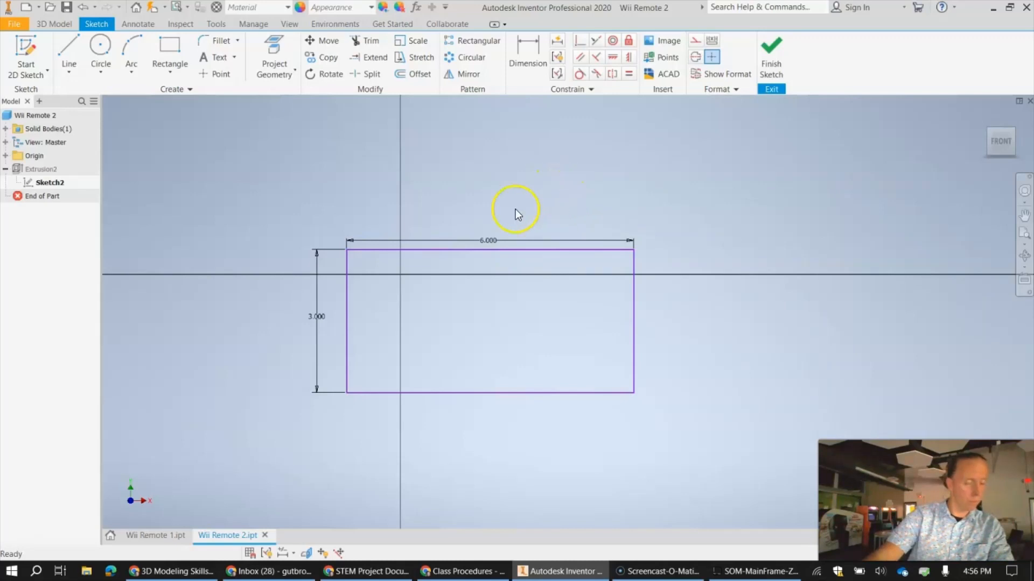
{"action": "double_click", "coordinate": [319, 316]}
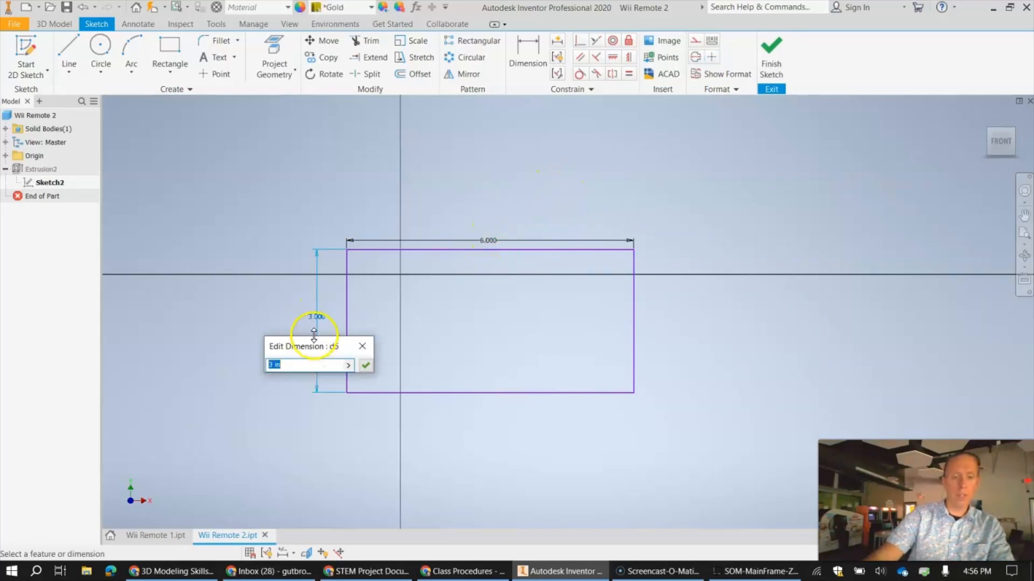
{"action": "type", "text": "1.25"}
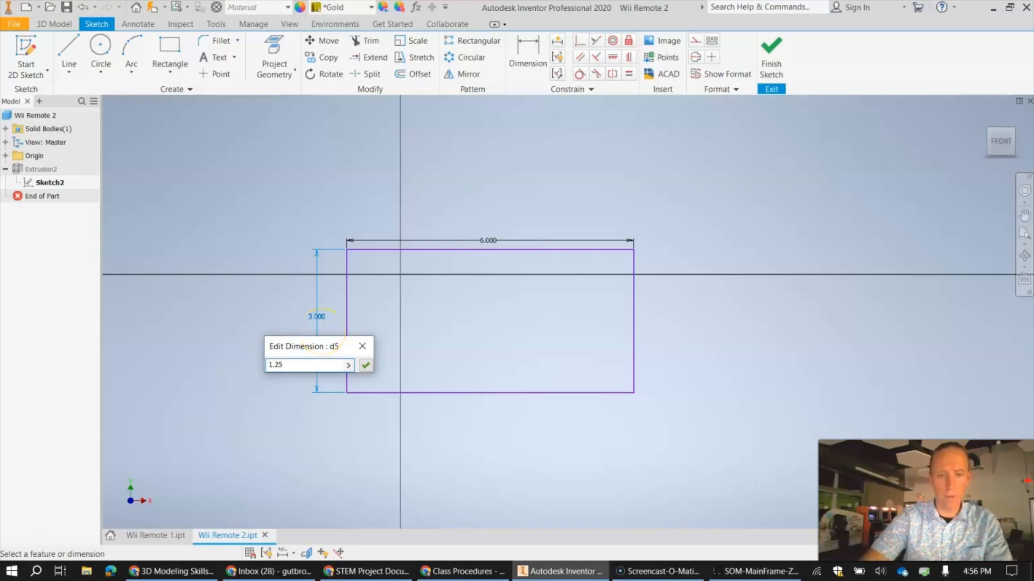
{"action": "key", "text": "Return"}
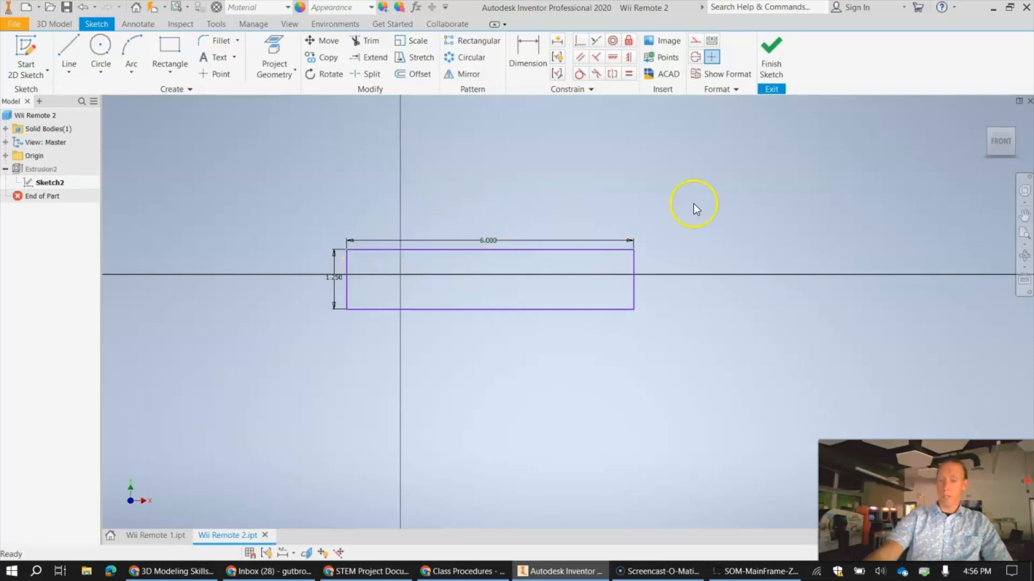
{"action": "left_click", "coordinate": [766, 54]}
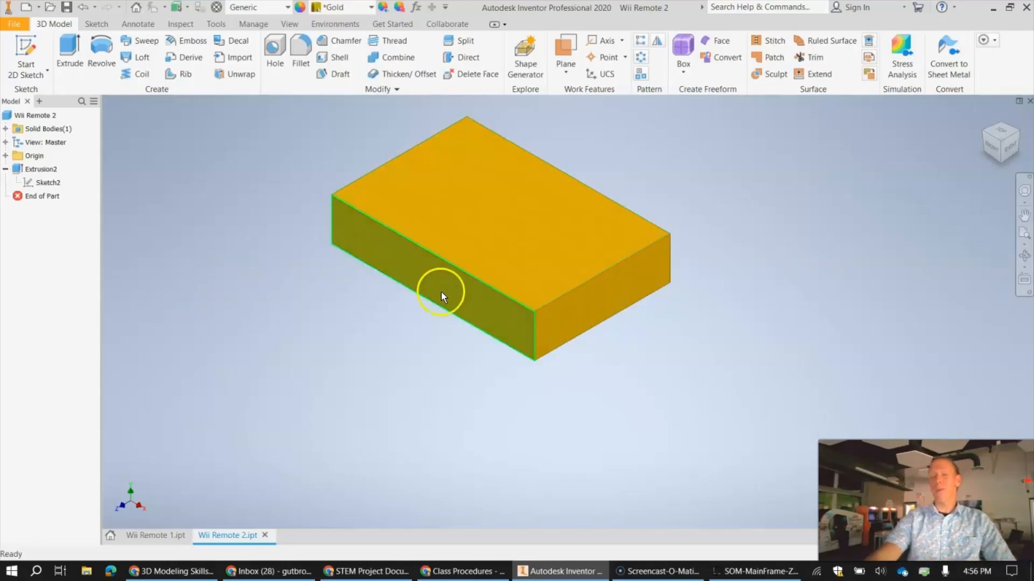
- View the properties of Extrusion2 and the editing commands available for it, and close both
{"action": "double_click", "coordinate": [41, 169]}
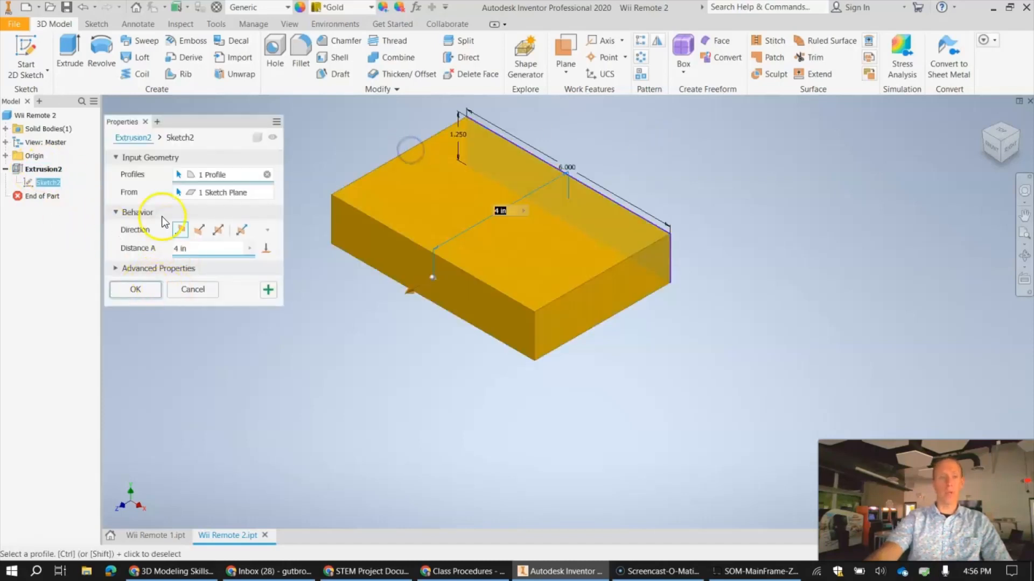
{"action": "left_click", "coordinate": [145, 122]}
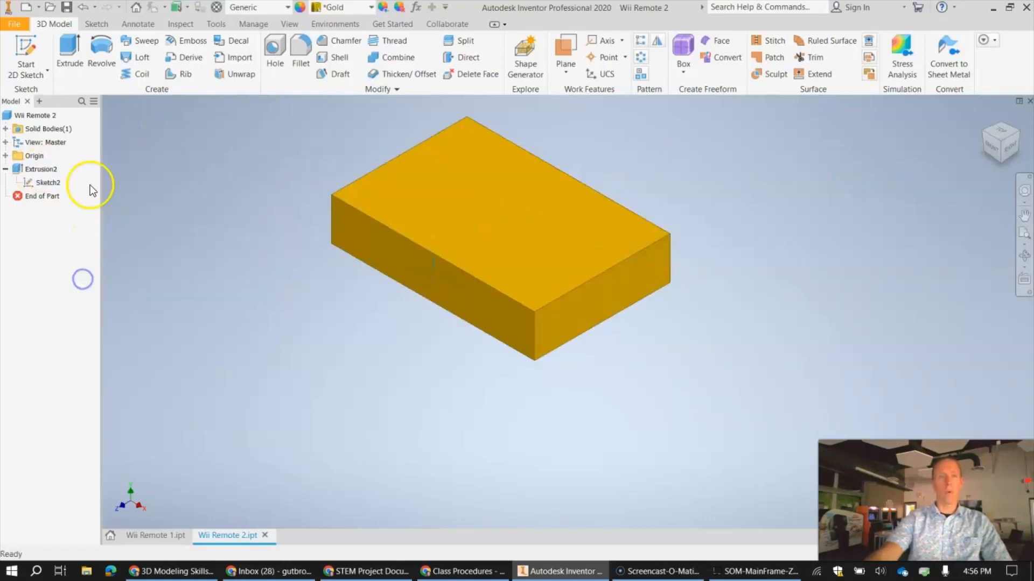
{"action": "left_click", "coordinate": [52, 170]}
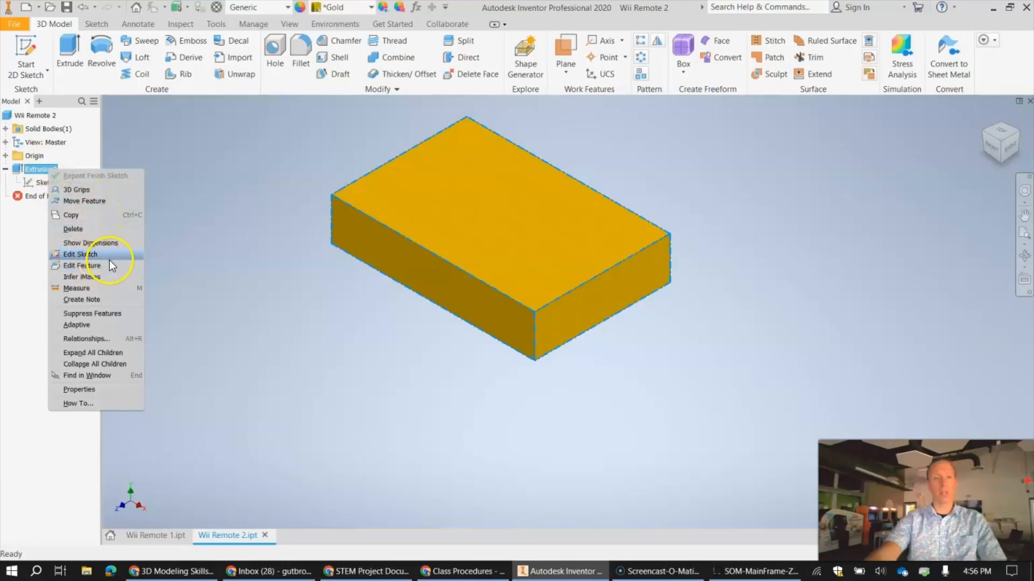
{"action": "left_click", "coordinate": [28, 247]}
{"action": "left_click", "coordinate": [69, 233]}
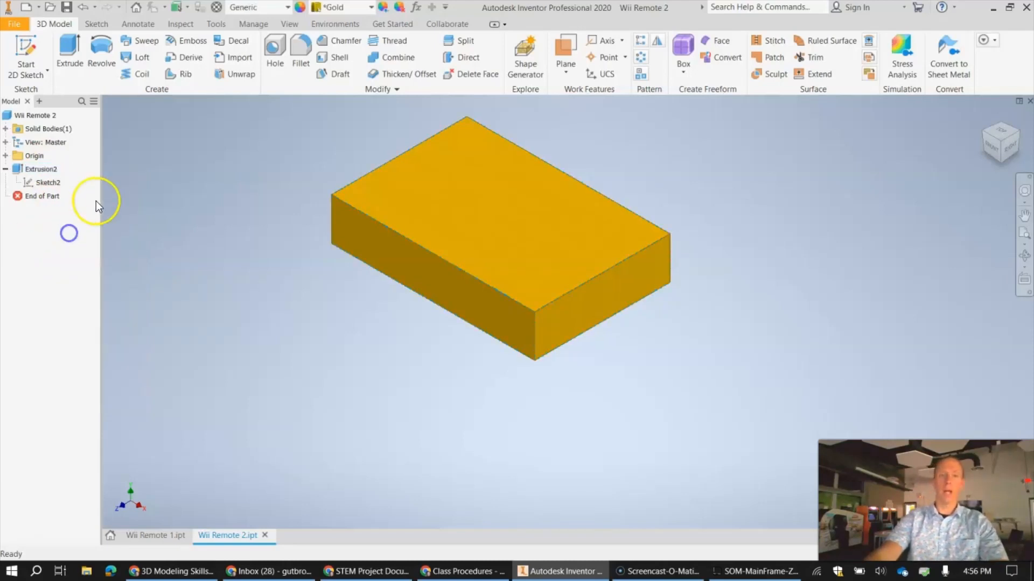
- Edit Extrusion2 to set its distance to 1.5 in, and return the box to its home view
{"action": "double_click", "coordinate": [54, 170]}
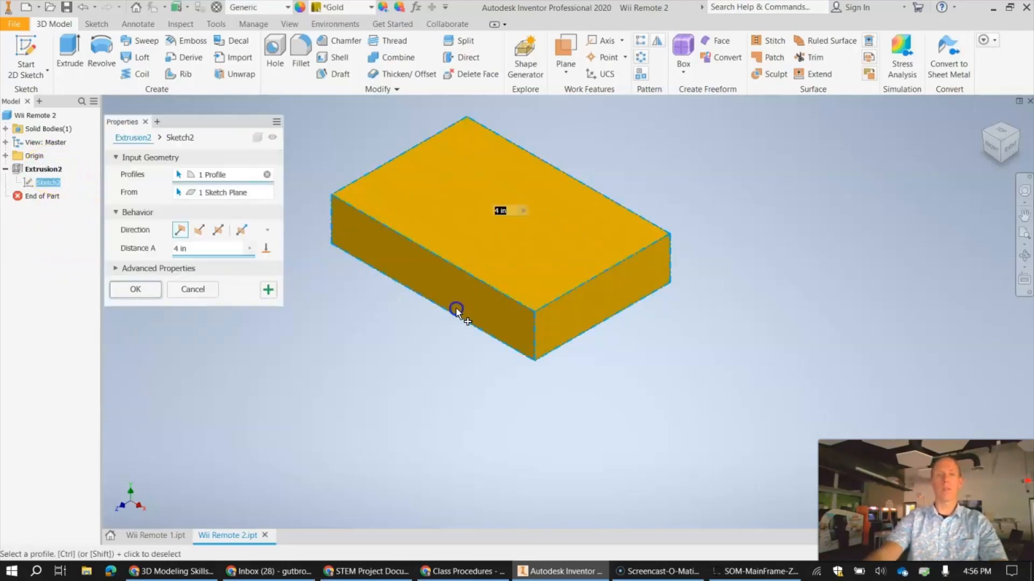
{"action": "left_click_drag", "start_coordinate": [200, 248], "coordinate": [163, 252]}
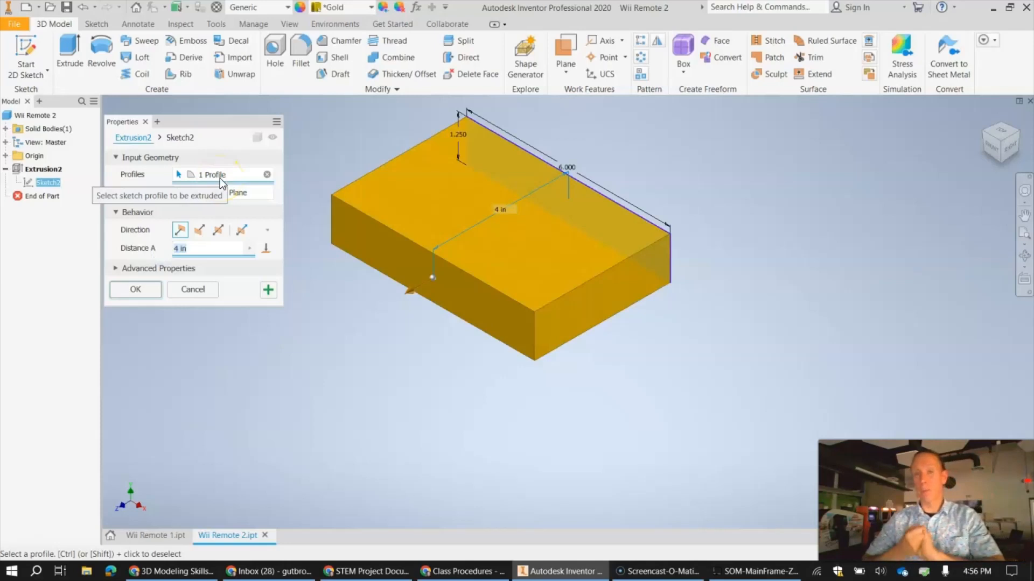
{"action": "type", "text": "1.5"}
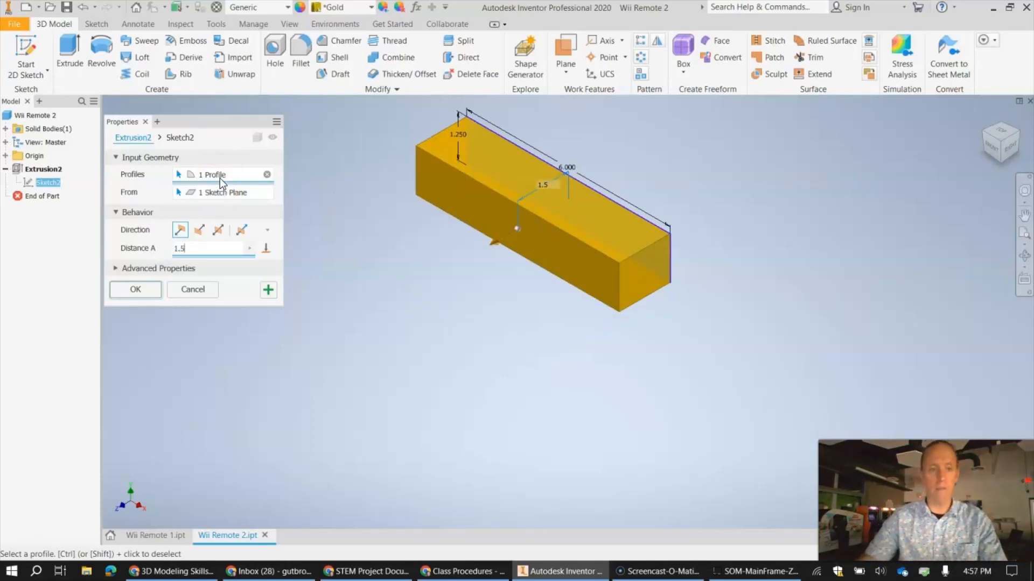
{"action": "left_click", "coordinate": [219, 179]}
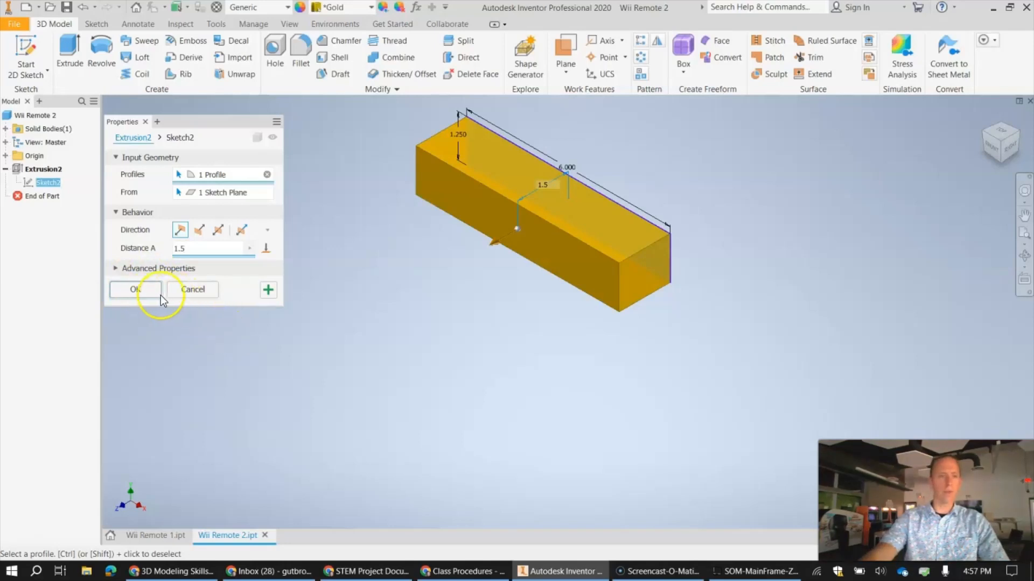
{"action": "left_click", "coordinate": [137, 289]}
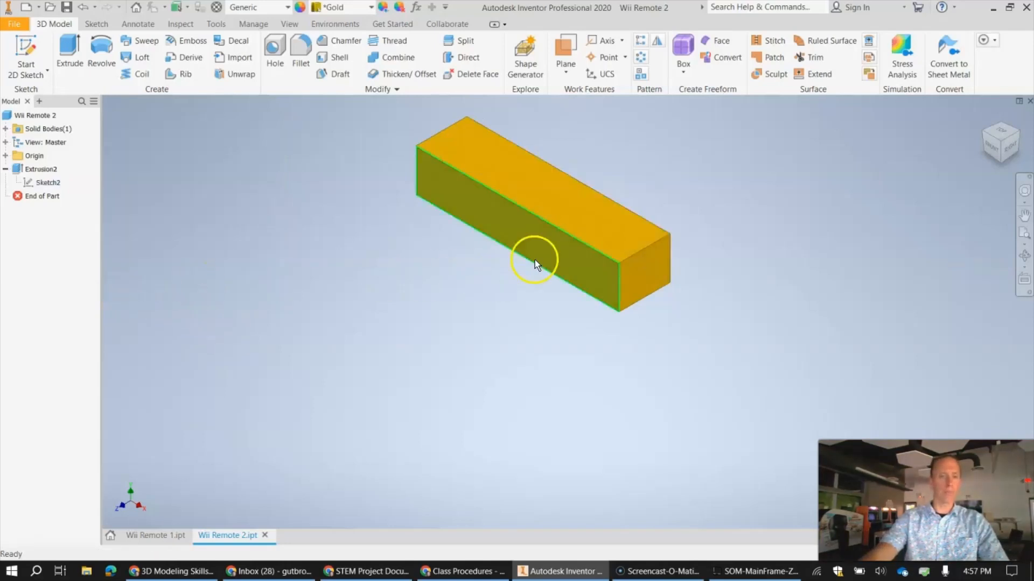
{"action": "middle_click_drag", "start_coordinate": [741, 241], "coordinate": [727, 293]}
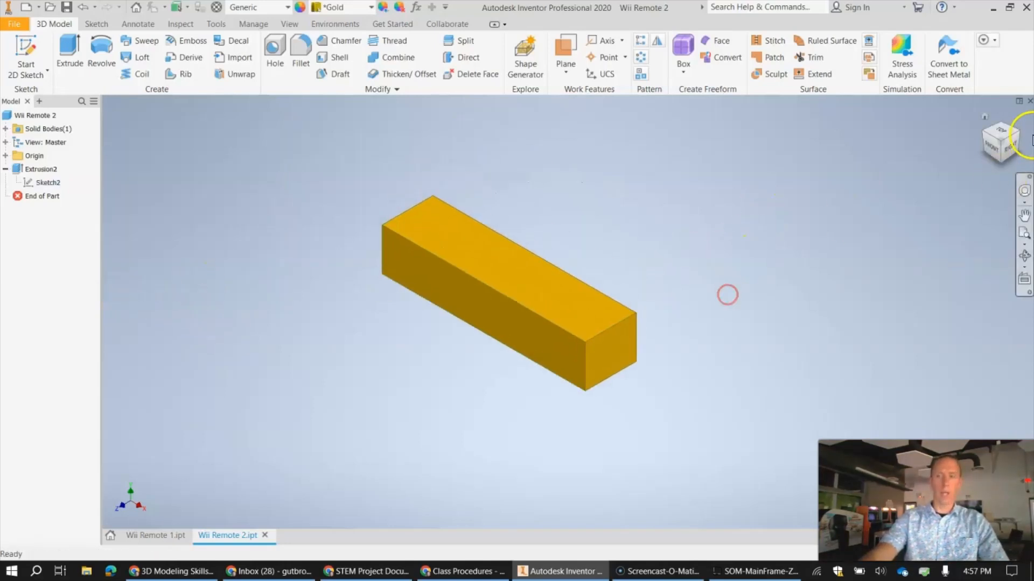
{"action": "left_click", "coordinate": [985, 115]}
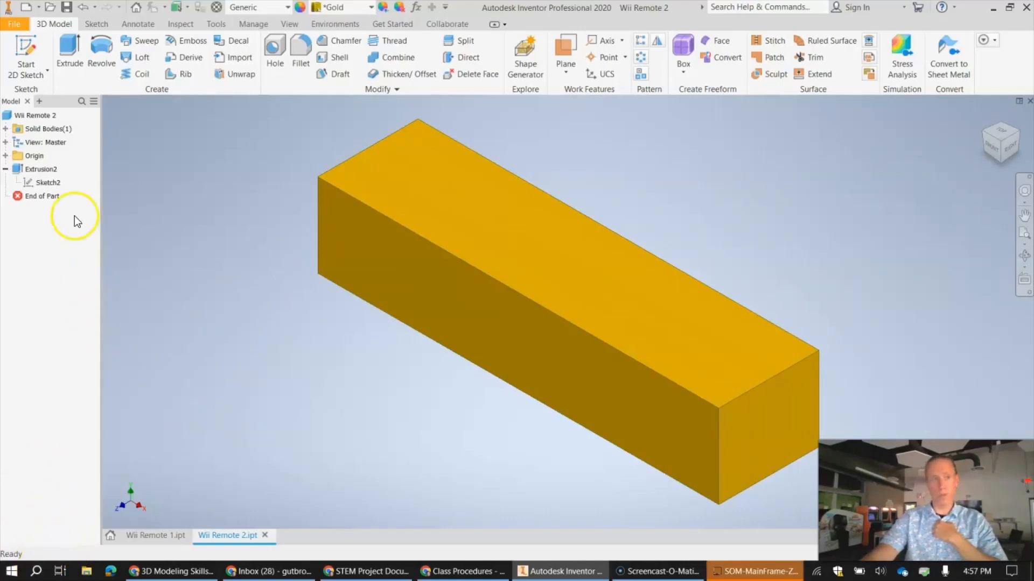
- Start and finish three empty 2D sketches in a row on the top face of the box
{"action": "left_click", "coordinate": [25, 47]}
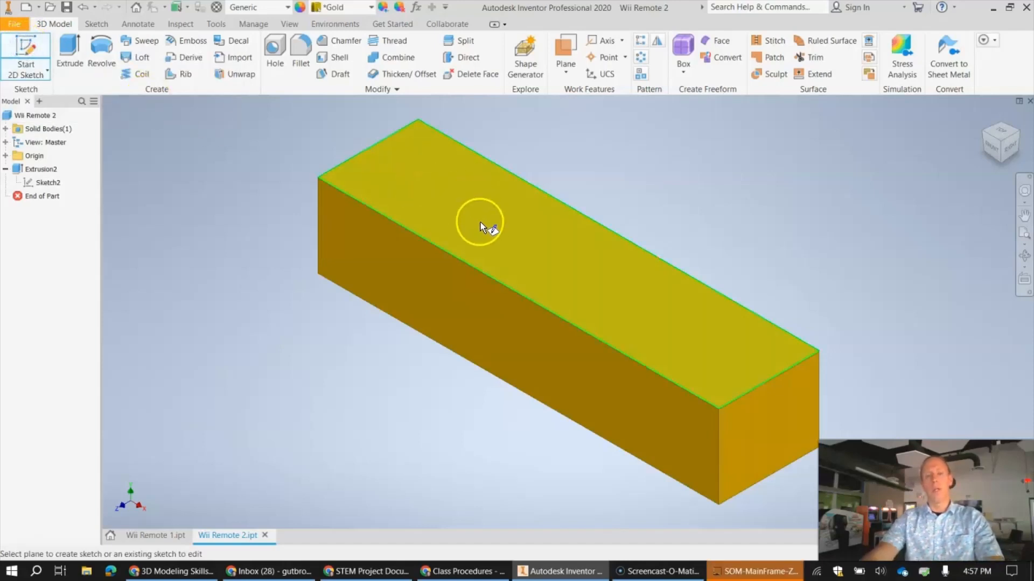
{"action": "left_click", "coordinate": [481, 221]}
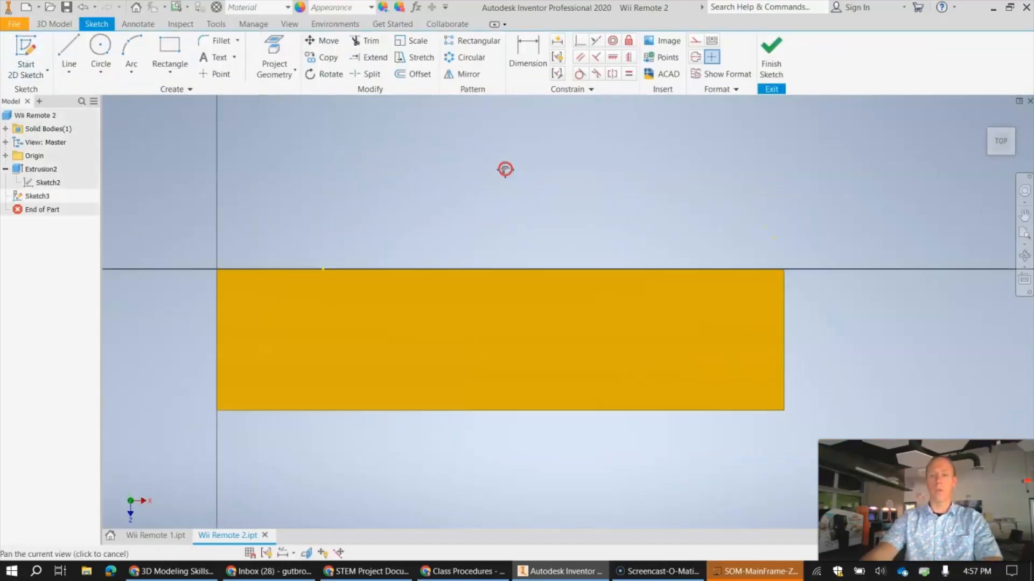
{"action": "left_click", "coordinate": [772, 54]}
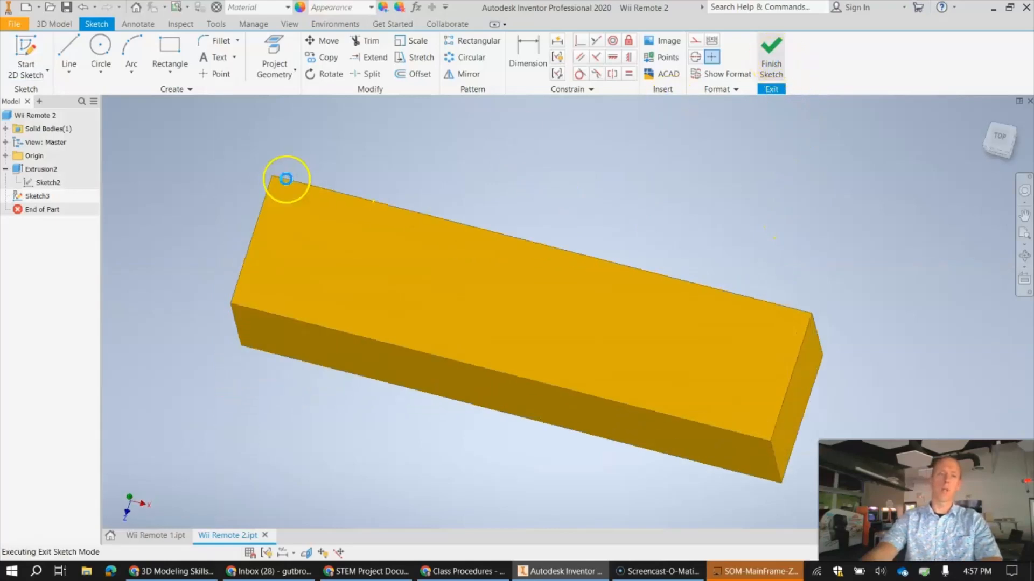
{"action": "left_click", "coordinate": [24, 48]}
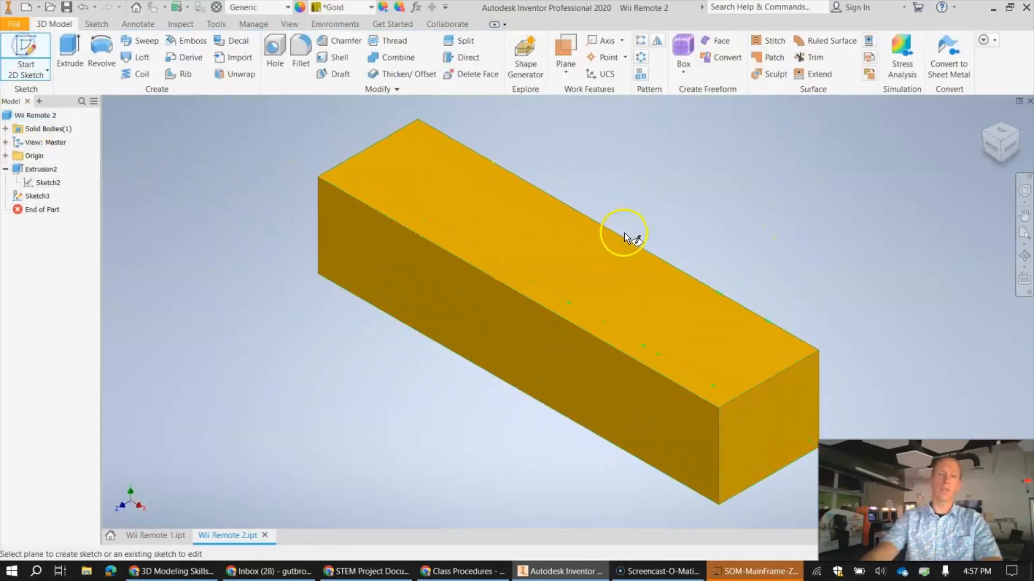
{"action": "left_click", "coordinate": [538, 263]}
{"action": "left_click", "coordinate": [777, 53]}
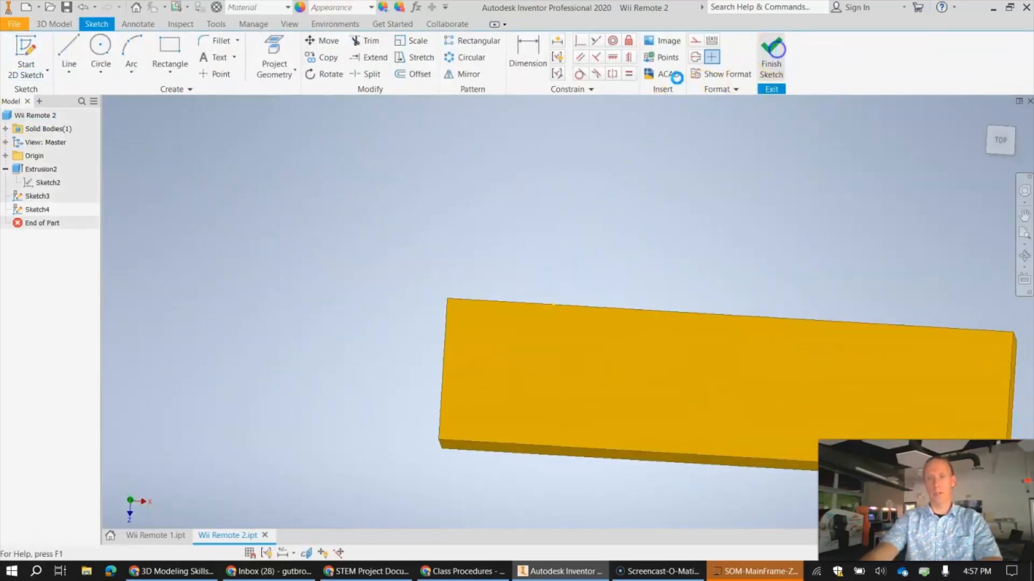
{"action": "left_click", "coordinate": [26, 48]}
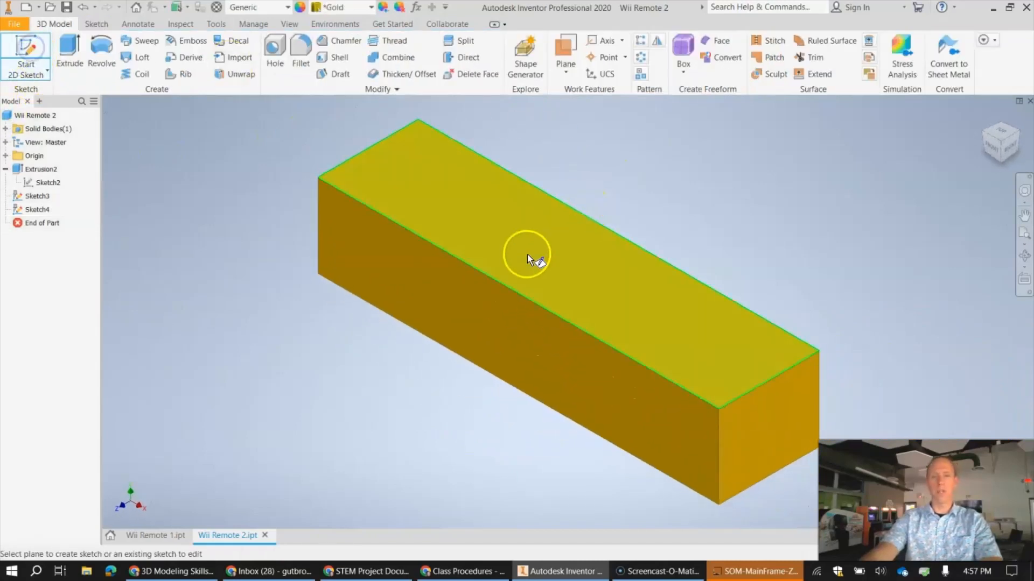
{"action": "left_click", "coordinate": [531, 258]}
{"action": "left_click", "coordinate": [764, 49]}
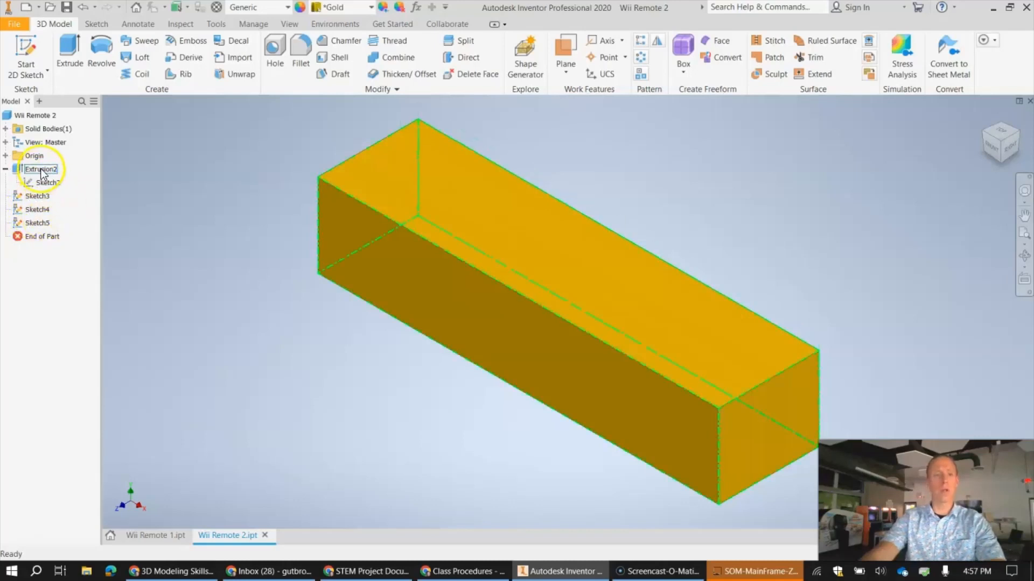
- Check what Sketch3 contains, and delete the three empty sketches, Sketch3, Sketch4 and Sketch5
{"action": "left_click", "coordinate": [38, 197]}
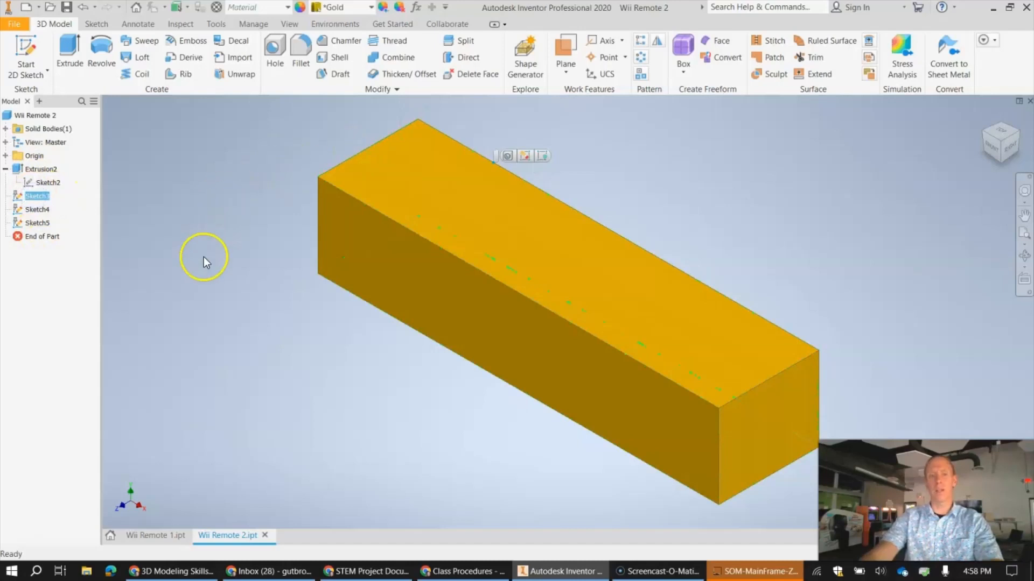
{"action": "left_click", "coordinate": [64, 296]}
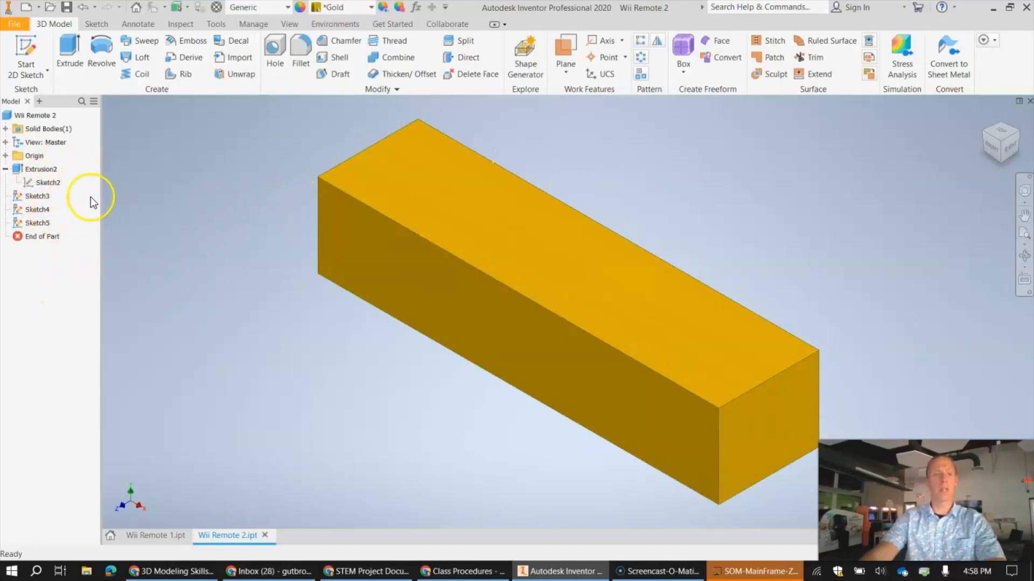
{"action": "right_click", "coordinate": [44, 200]}
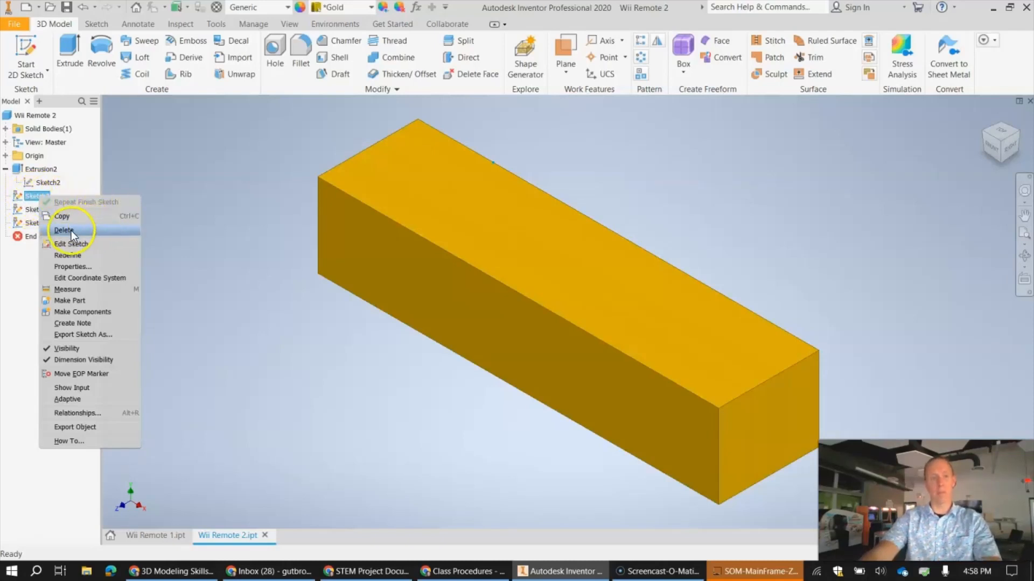
{"action": "left_click", "coordinate": [71, 230]}
{"action": "right_click", "coordinate": [44, 198]}
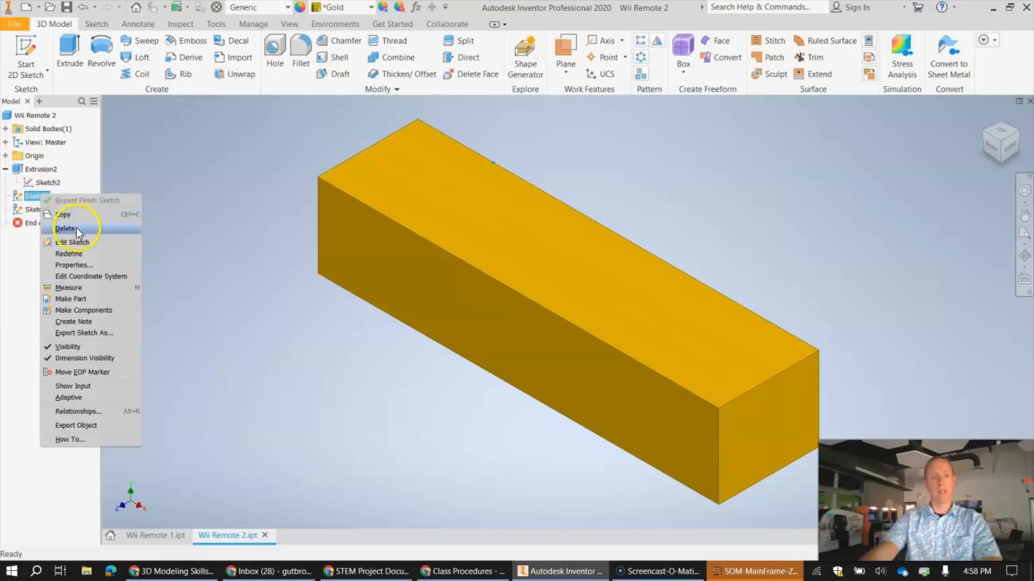
{"action": "left_click", "coordinate": [77, 228]}
{"action": "right_click", "coordinate": [43, 196]}
{"action": "left_click", "coordinate": [80, 226]}
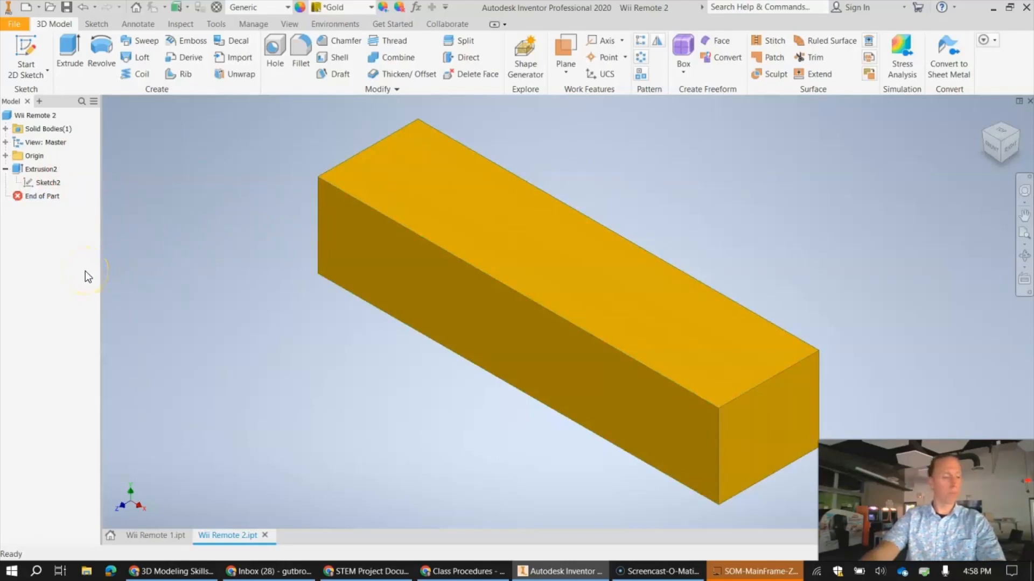
- Save the Wii Remote 2 part
{"action": "left_click", "coordinate": [32, 115]}
{"action": "left_click", "coordinate": [16, 24]}
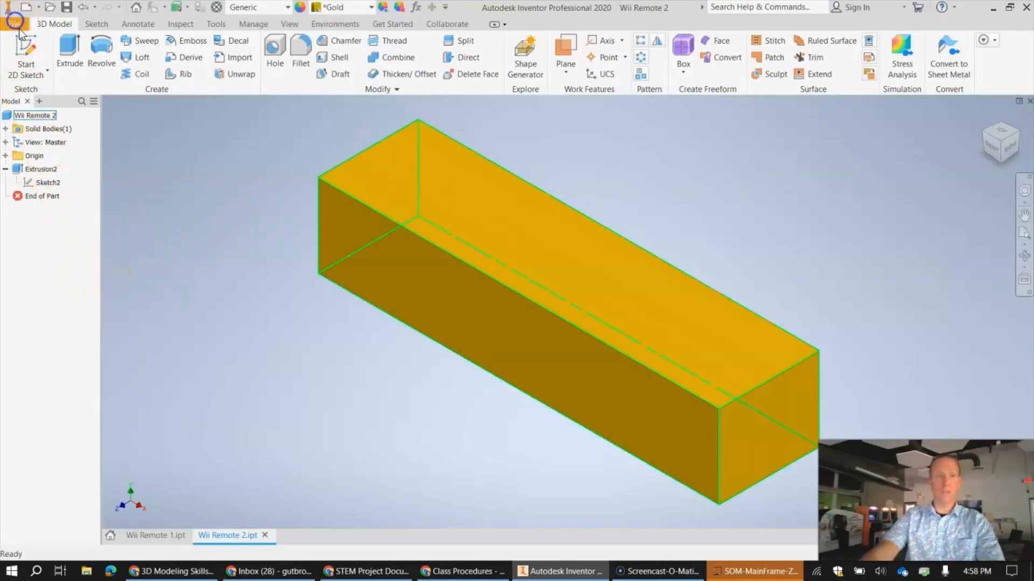
{"action": "left_click", "coordinate": [44, 137]}
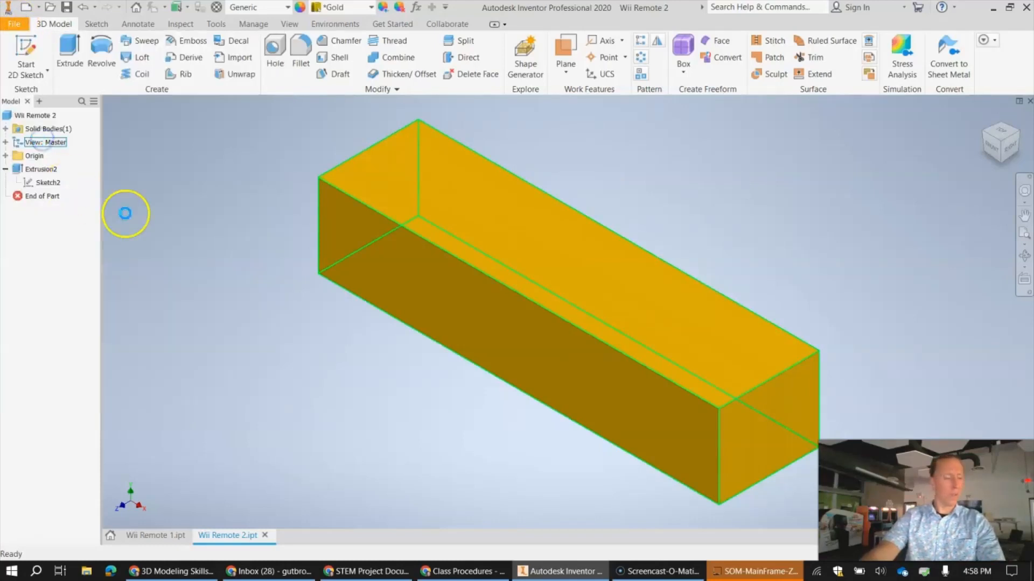
{"action": "left_click", "coordinate": [230, 250]}
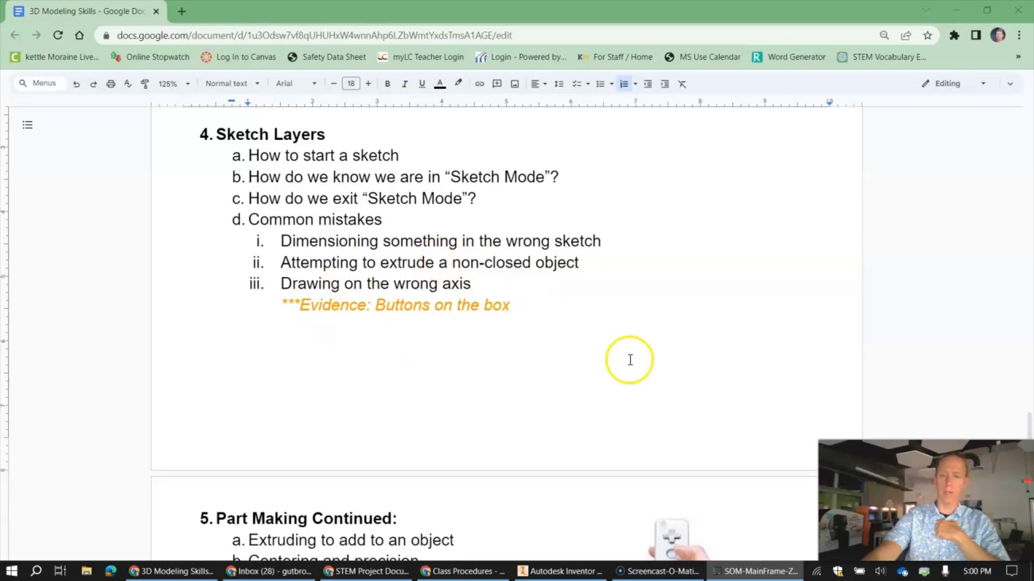
- Switch back to Inventor and start a 2D sketch on the top face of the box
{"action": "left_click", "coordinate": [558, 570]}
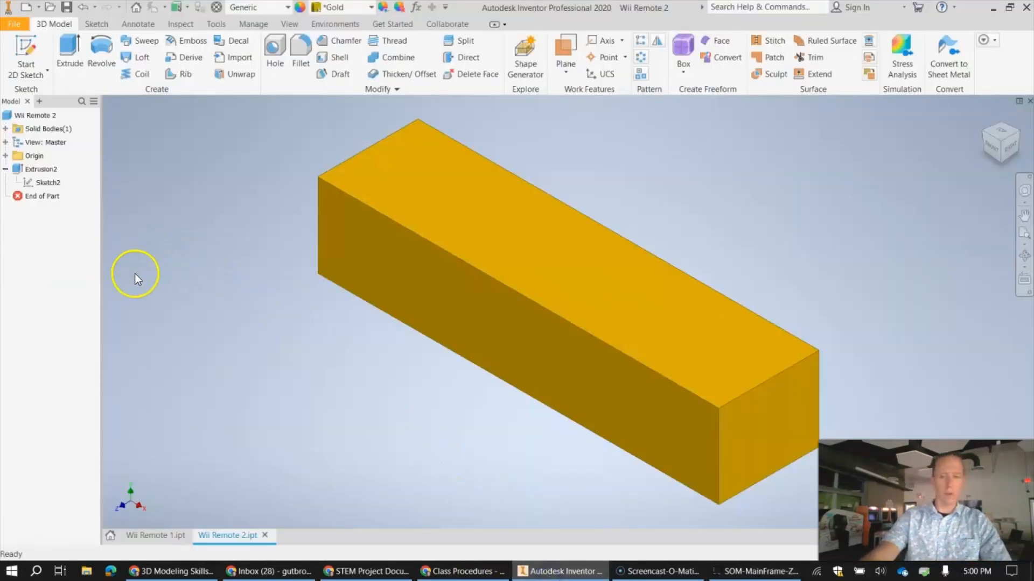
{"action": "left_click", "coordinate": [31, 44]}
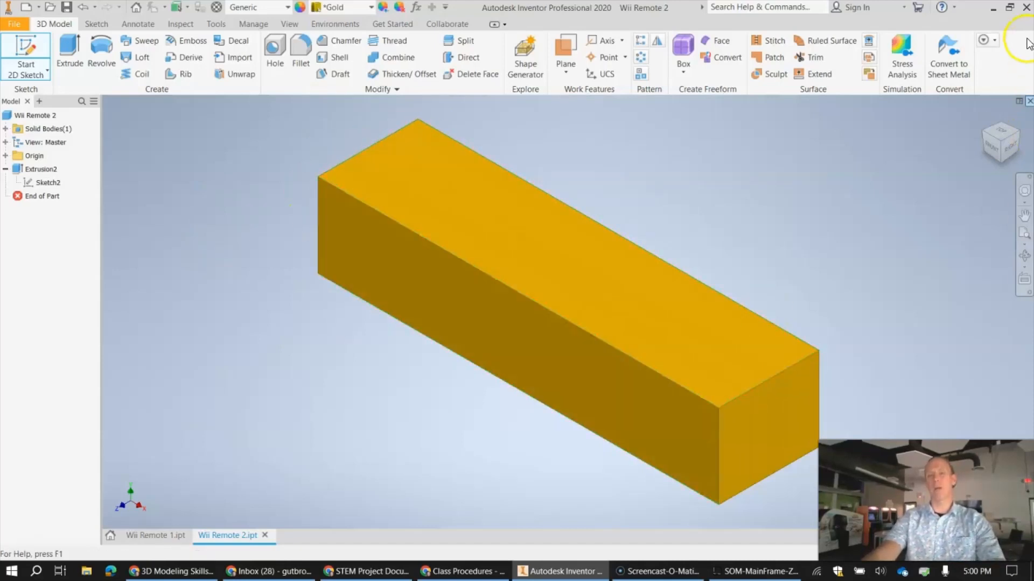
{"action": "mouse_move", "coordinate": [1003, 143]}
{"action": "left_mouse_down"}
{"action": "mouse_move", "coordinate": [964, 106]}
{"action": "mouse_move", "coordinate": [951, 130]}
{"action": "mouse_move", "coordinate": [1007, 154]}
{"action": "left_mouse_up"}
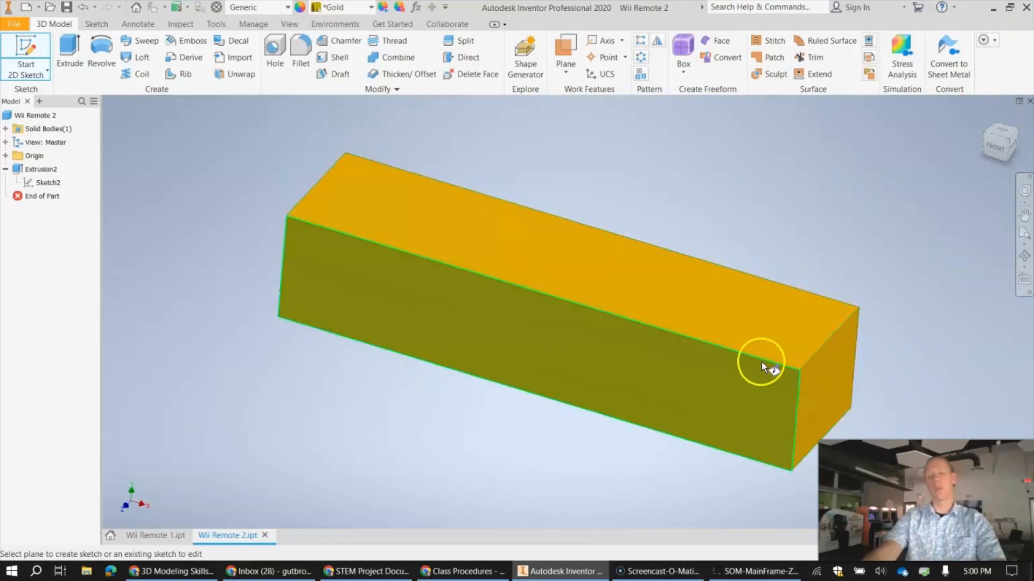
{"action": "left_click", "coordinate": [462, 227]}
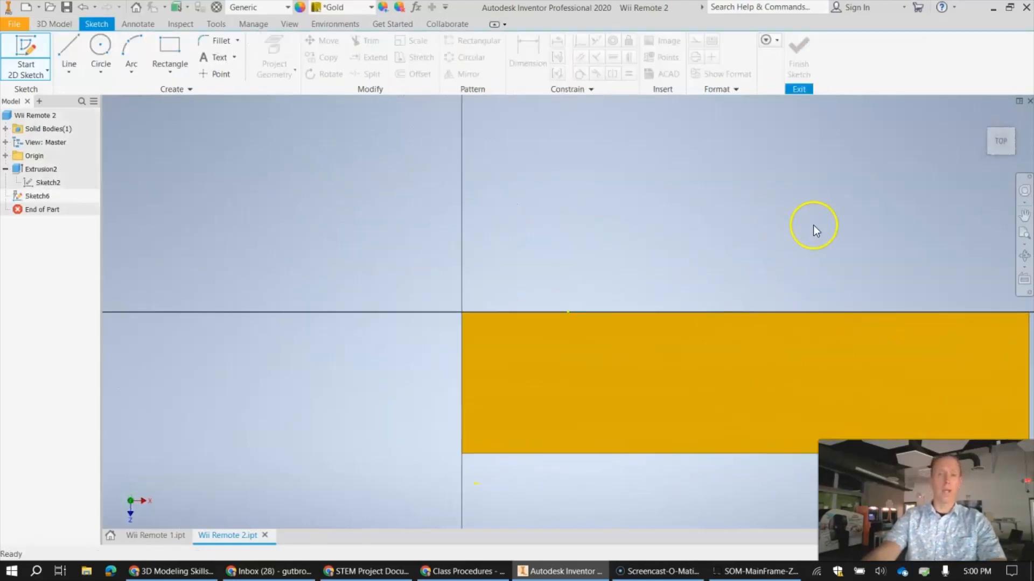
{"action": "middle_click_drag", "start_coordinate": [801, 221], "coordinate": [650, 195]}
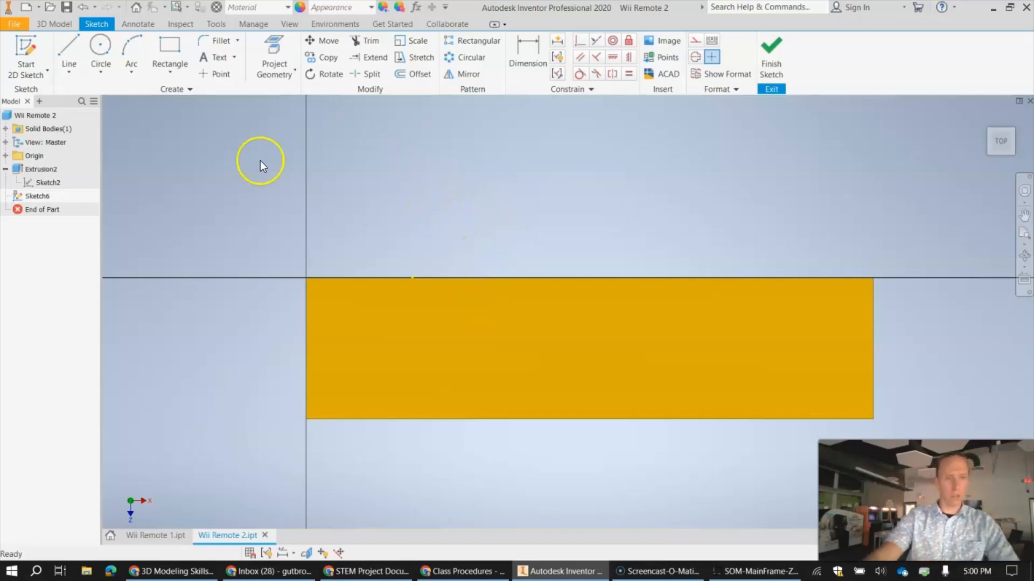
- Draw a freehand circle on the left half of the box's top face, clear of its edges, and finish the sketch
{"action": "left_click", "coordinate": [100, 45]}
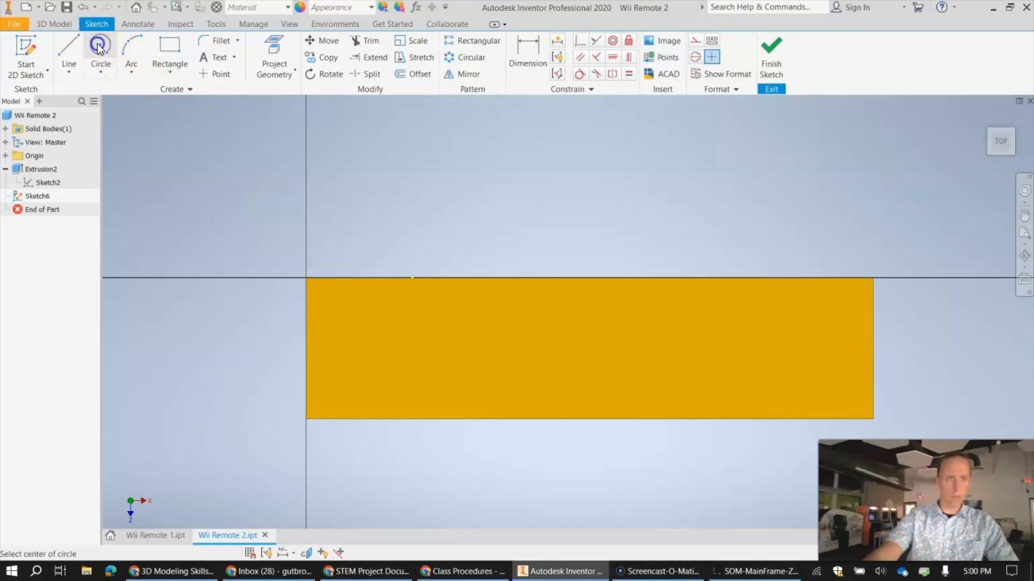
{"action": "left_click", "coordinate": [473, 342]}
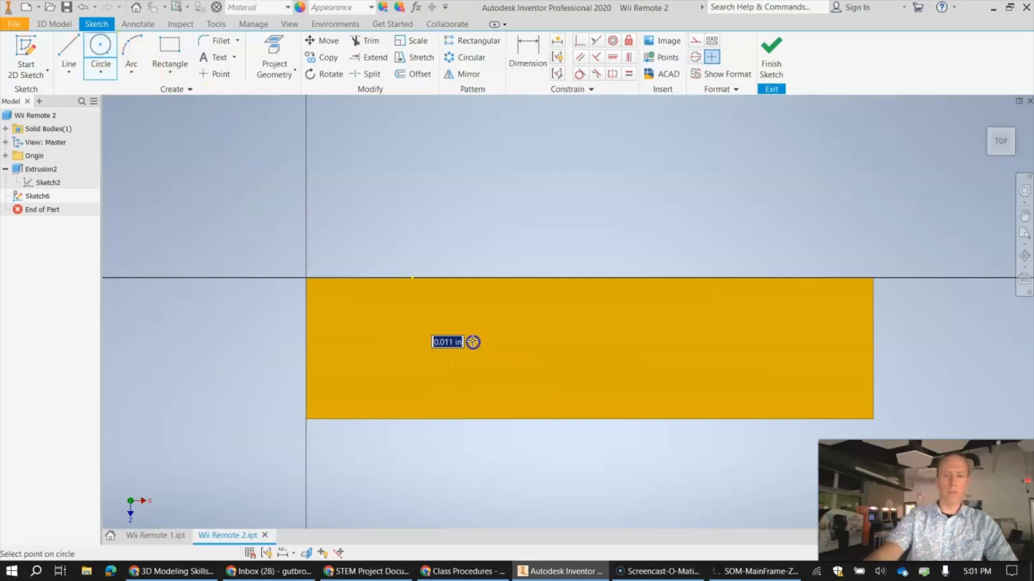
{"action": "left_click", "coordinate": [442, 322]}
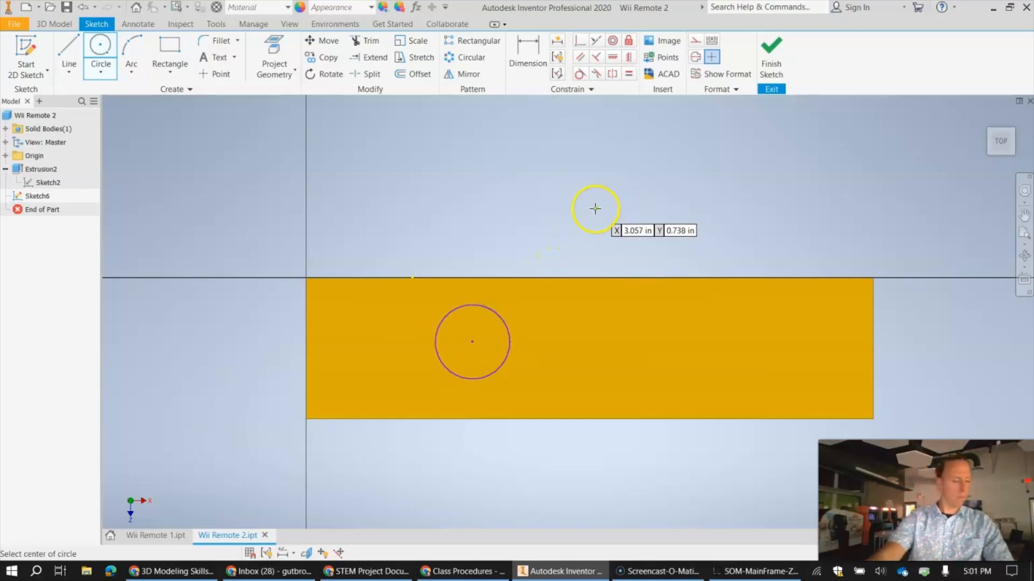
{"action": "left_click", "coordinate": [769, 57]}
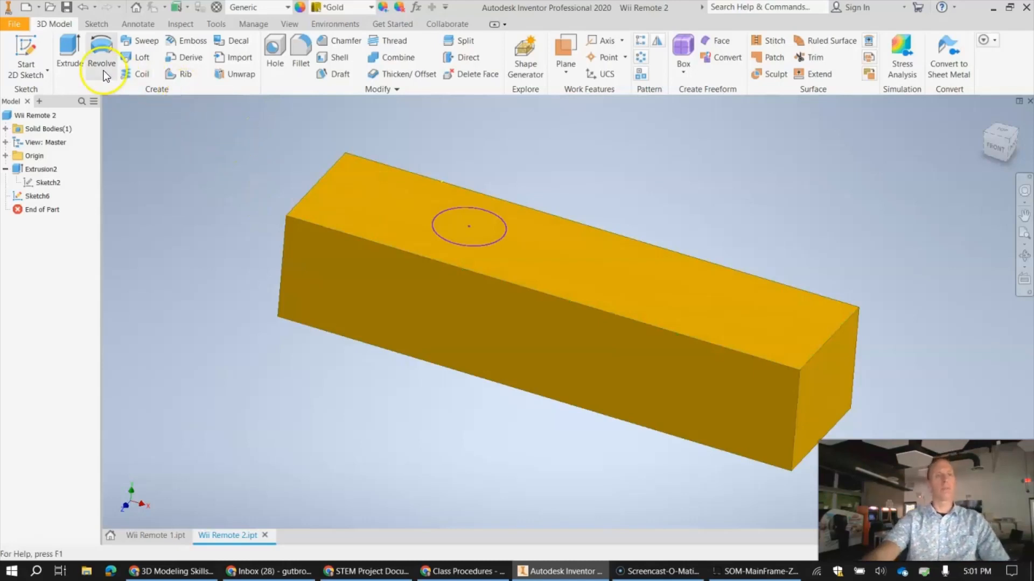
- Start a second 2D sketch on the same top face as the circle, and point it out in the Model Browser
{"action": "left_click", "coordinate": [26, 57]}
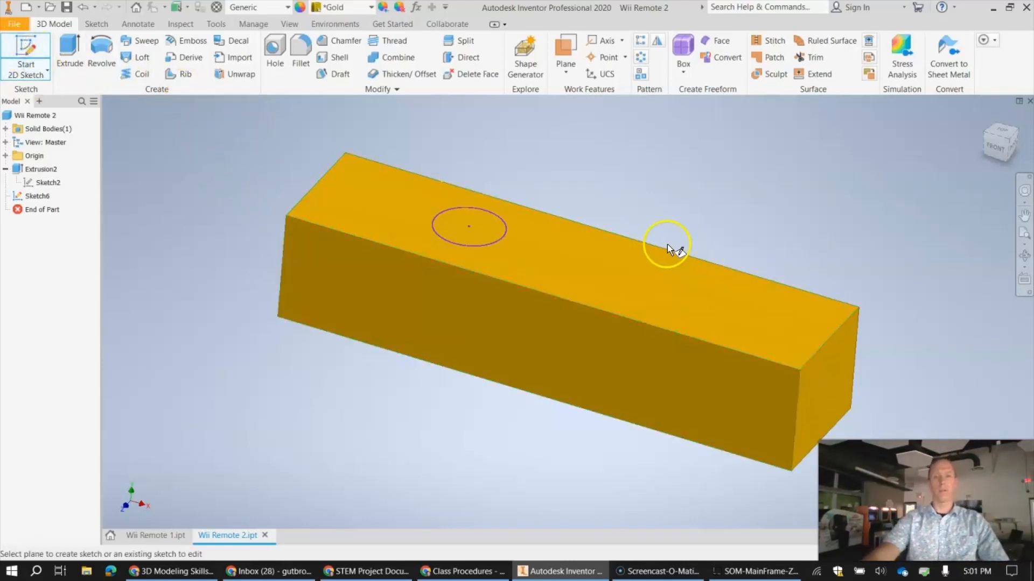
{"action": "left_click", "coordinate": [551, 259]}
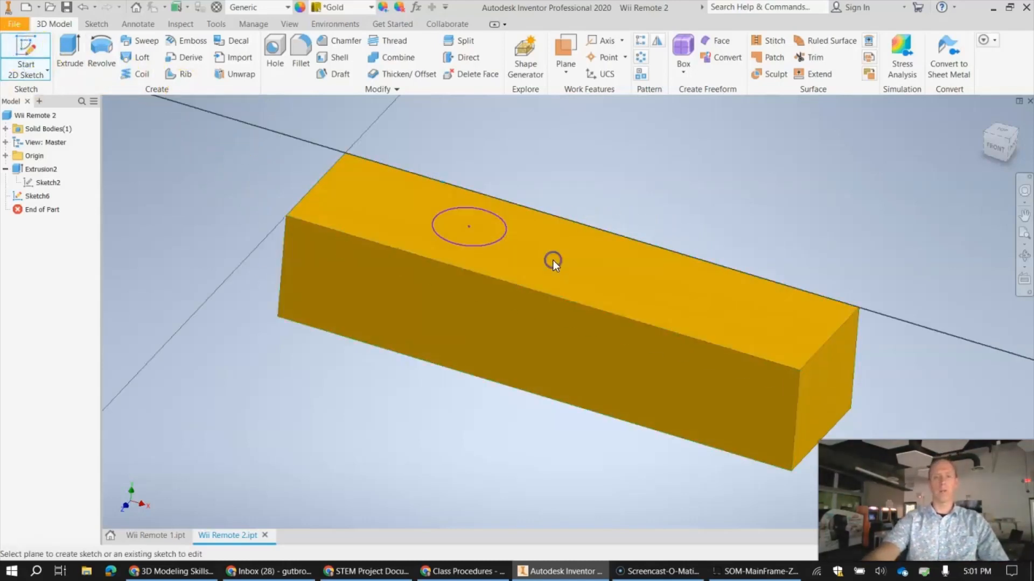
{"action": "middle_click_drag", "start_coordinate": [687, 247], "coordinate": [619, 218]}
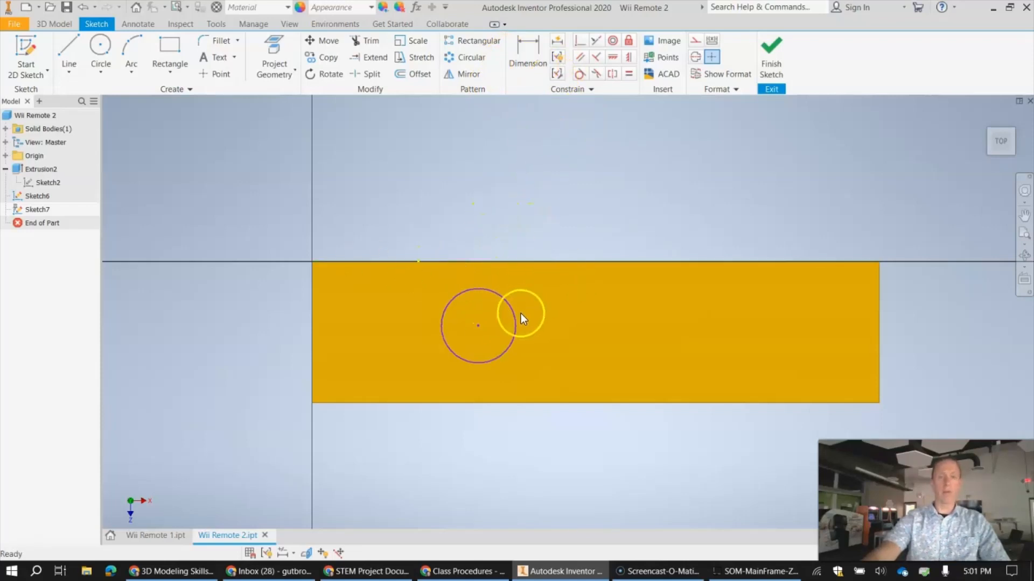
{"action": "left_click", "coordinate": [37, 210]}
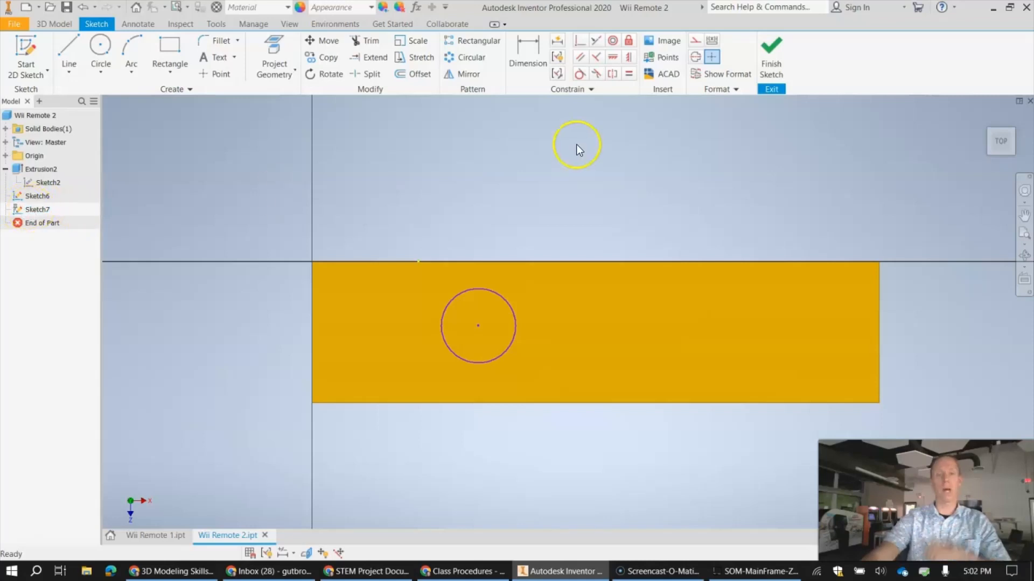
- Draw two circles about 0.4 in across, side by side on the right half of the top face, and finish the sketch
{"action": "left_click", "coordinate": [532, 54]}
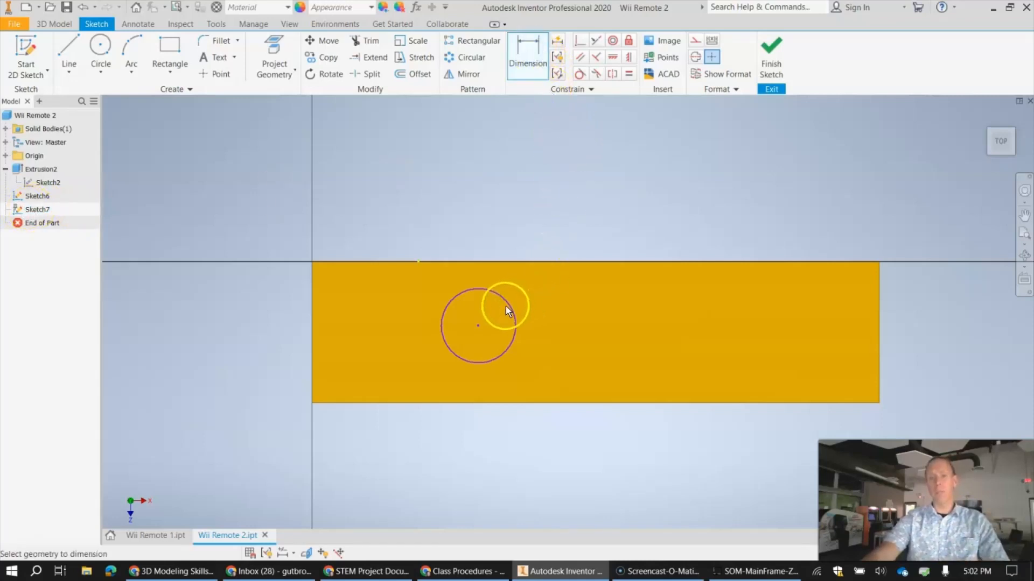
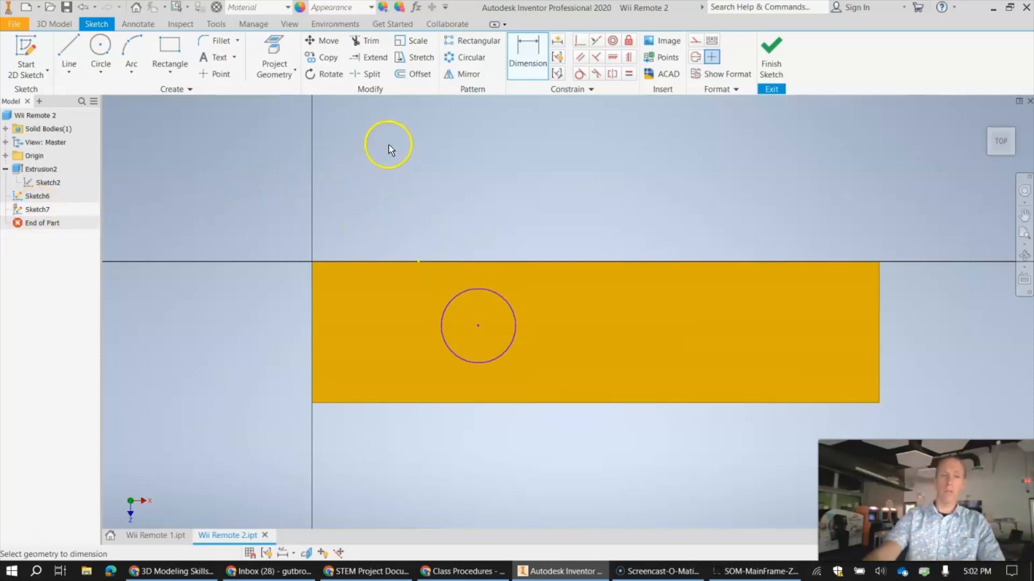
{"action": "left_click", "coordinate": [101, 50]}
{"action": "left_click", "coordinate": [685, 333]}
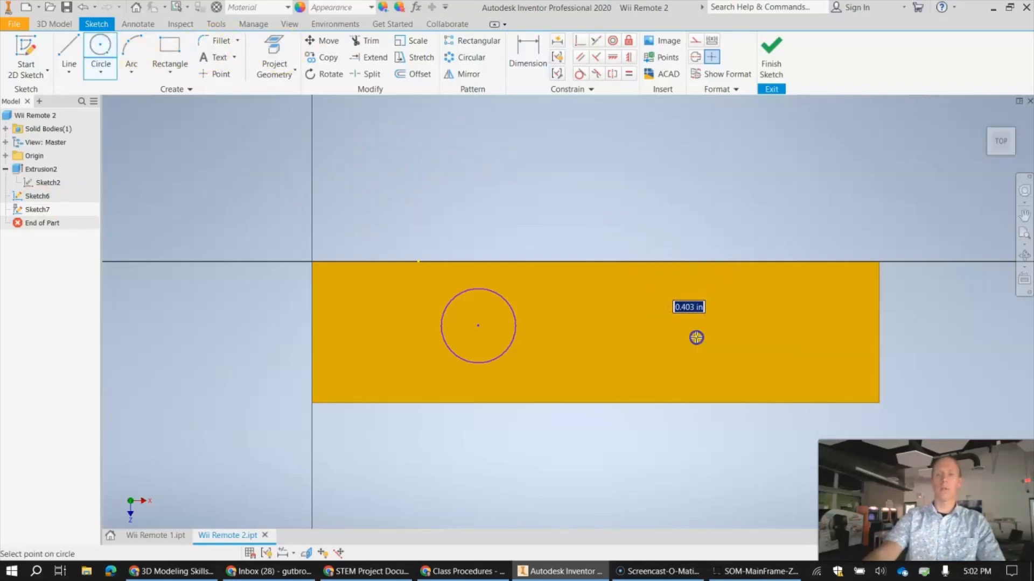
{"action": "left_click", "coordinate": [697, 335]}
{"action": "left_click", "coordinate": [756, 323]}
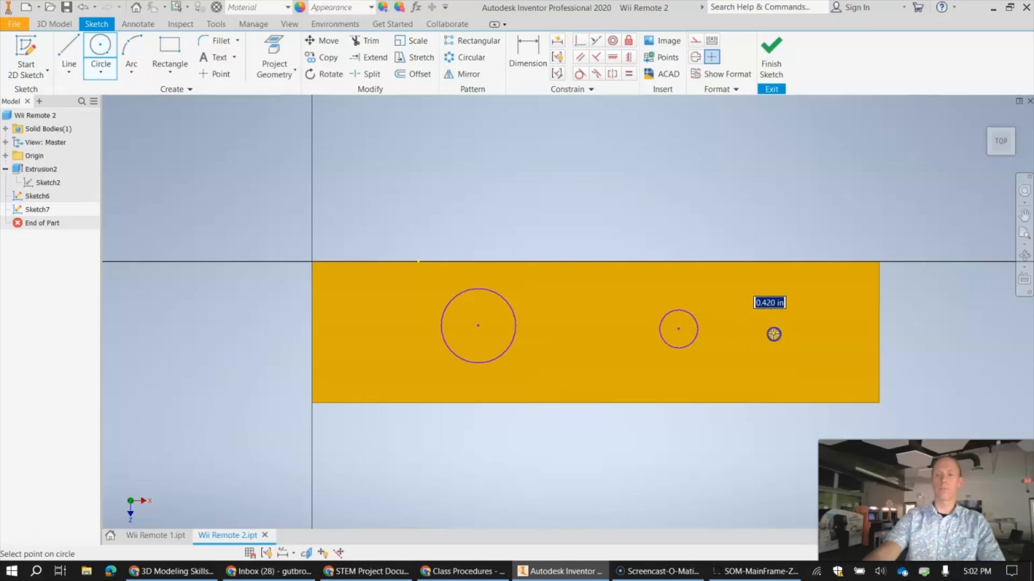
{"action": "left_click", "coordinate": [773, 333]}
{"action": "left_click", "coordinate": [773, 63]}
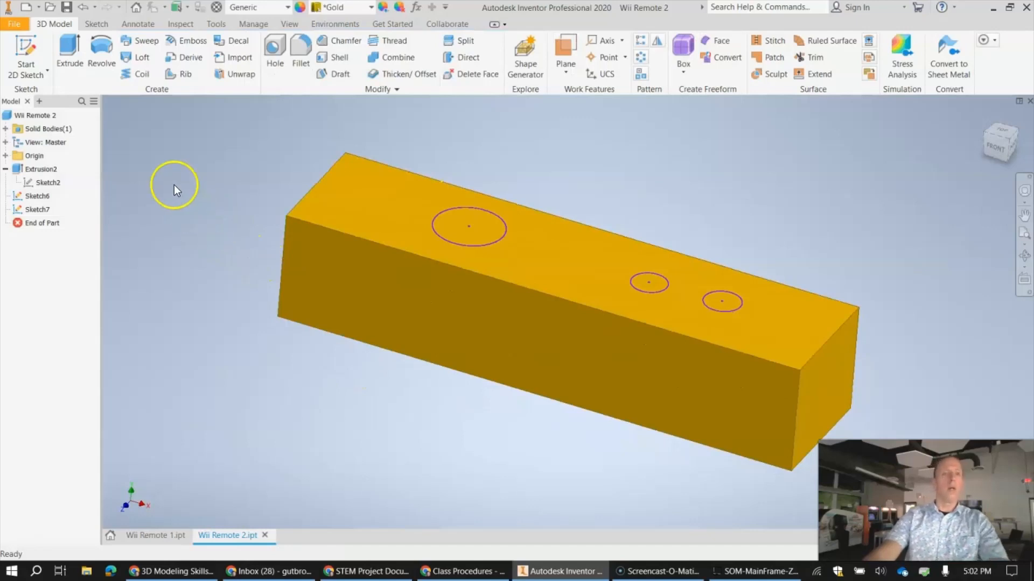
- Select Sketch6 and Sketch7 in the Model Browser in turn to examine which circles belong to each sketch
{"action": "left_click", "coordinate": [37, 197]}
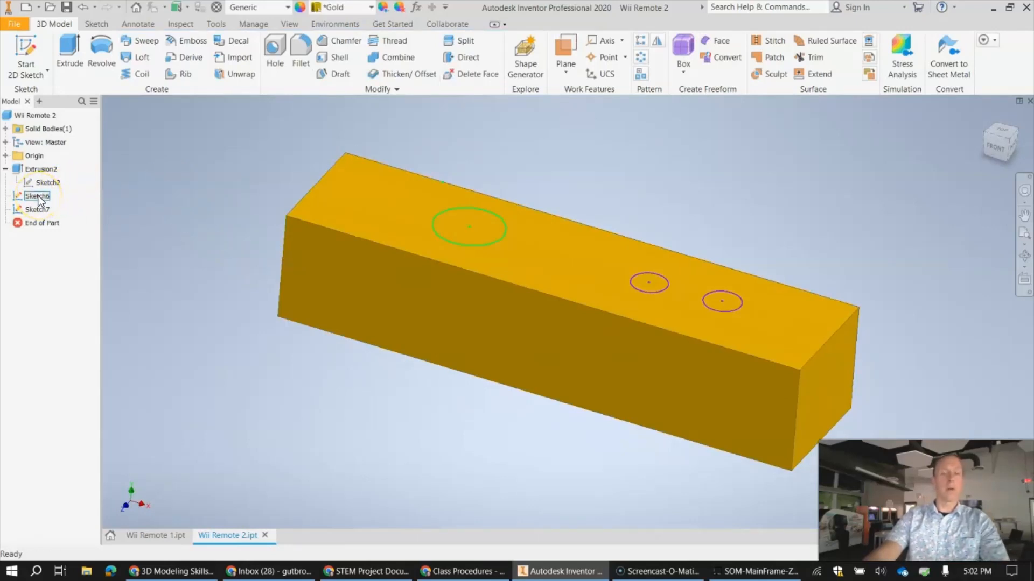
{"action": "left_click", "coordinate": [36, 197]}
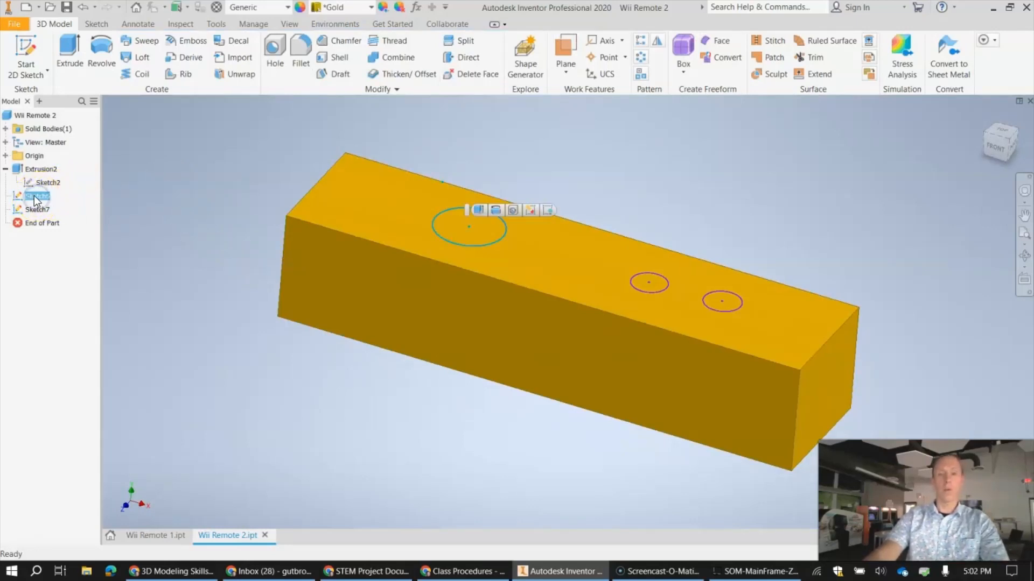
{"action": "left_click", "coordinate": [36, 196]}
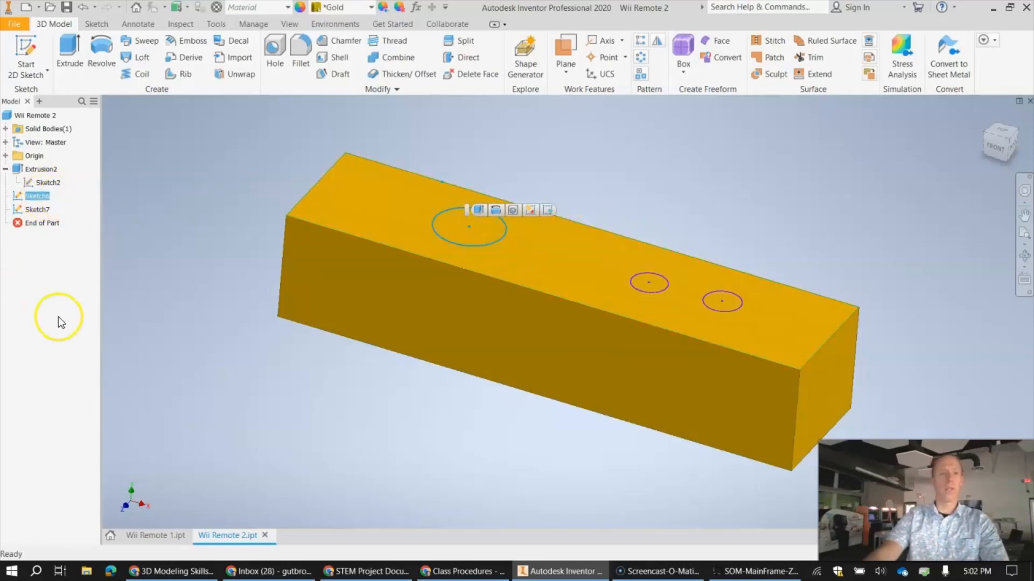
{"action": "left_click", "coordinate": [36, 210]}
{"action": "left_click", "coordinate": [74, 245]}
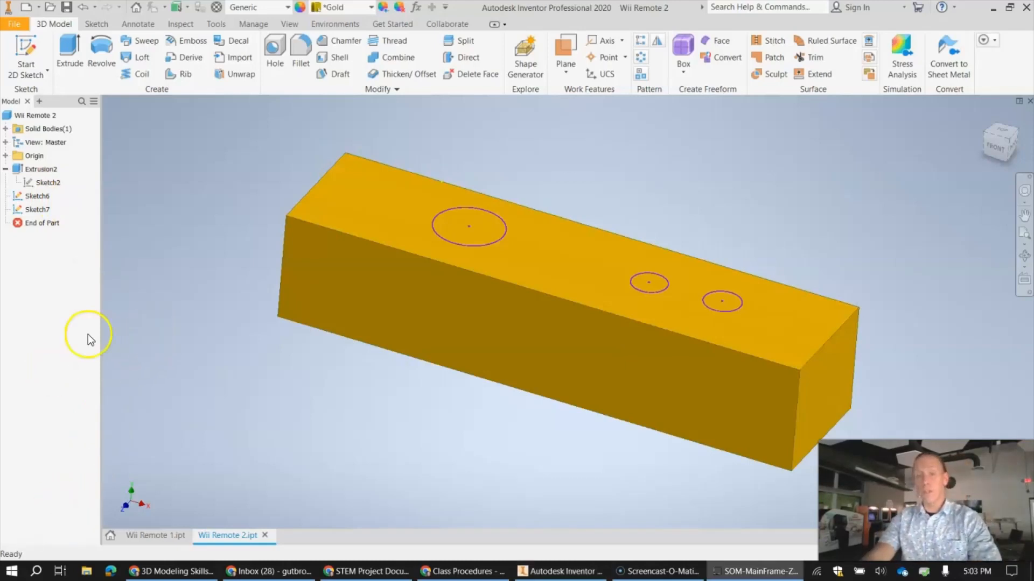
- Reopen Sketch6 for editing and dimension the circle's diameter to 0.5 in
{"action": "double_click", "coordinate": [34, 194]}
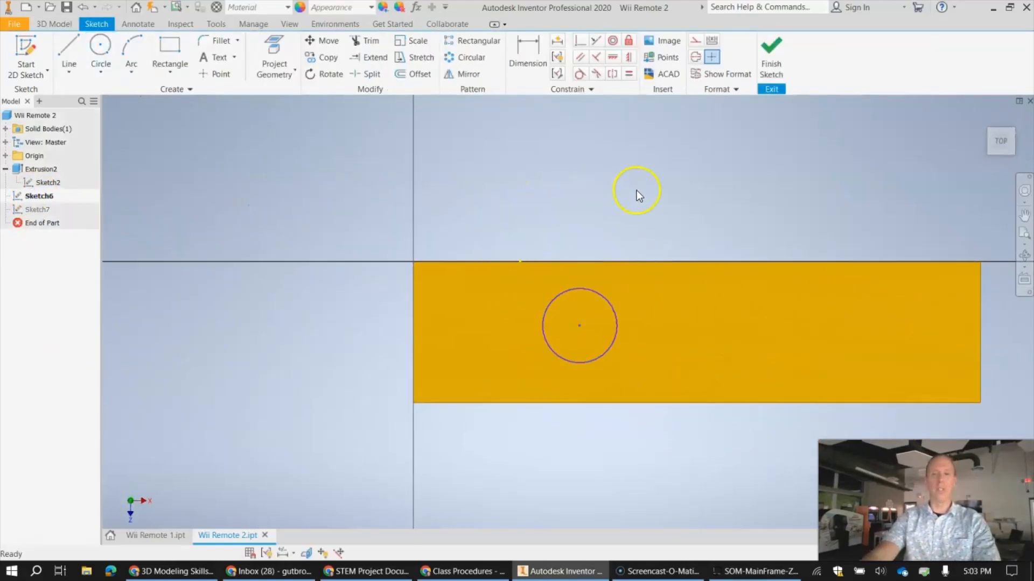
{"action": "middle_click_drag", "start_coordinate": [637, 190], "coordinate": [570, 190]}
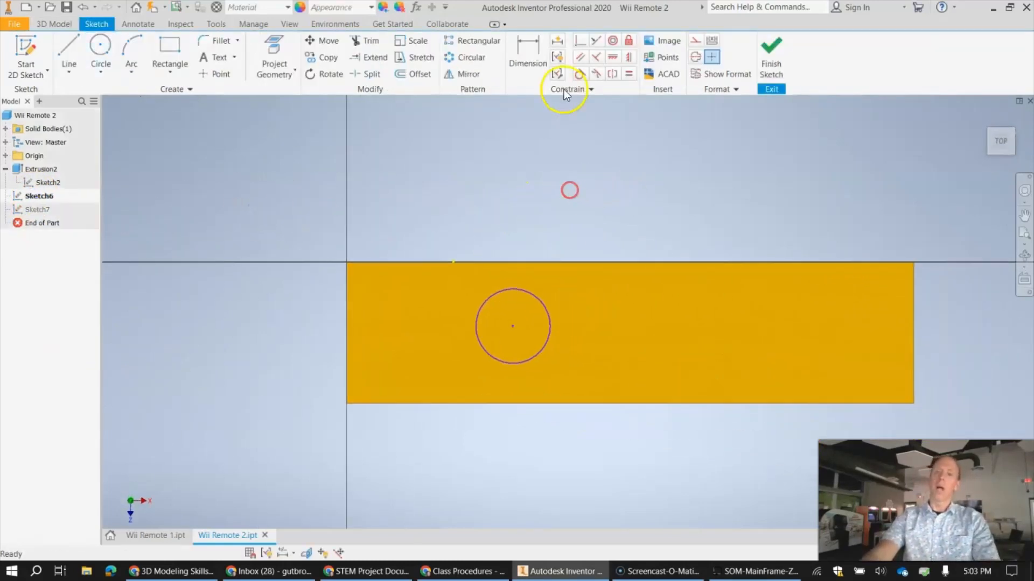
{"action": "left_click", "coordinate": [522, 58]}
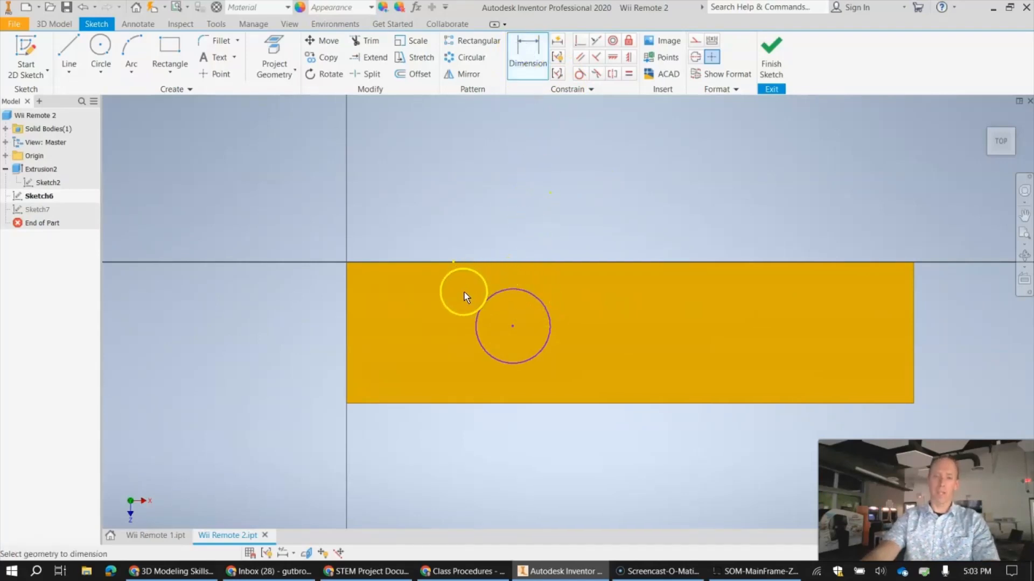
{"action": "left_click", "coordinate": [479, 314]}
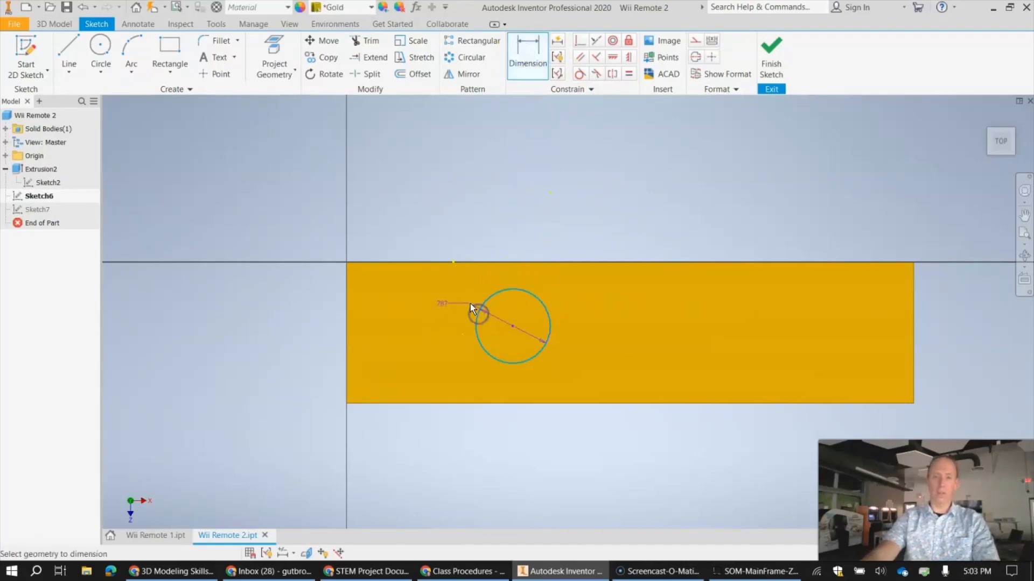
{"action": "left_click", "coordinate": [453, 198]}
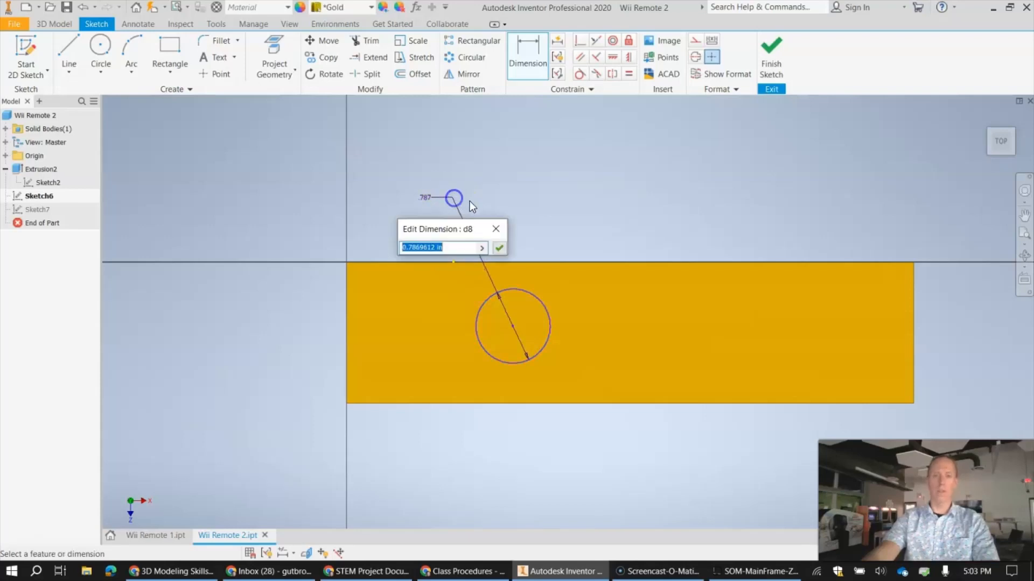
{"action": "left_click", "coordinate": [575, 225]}
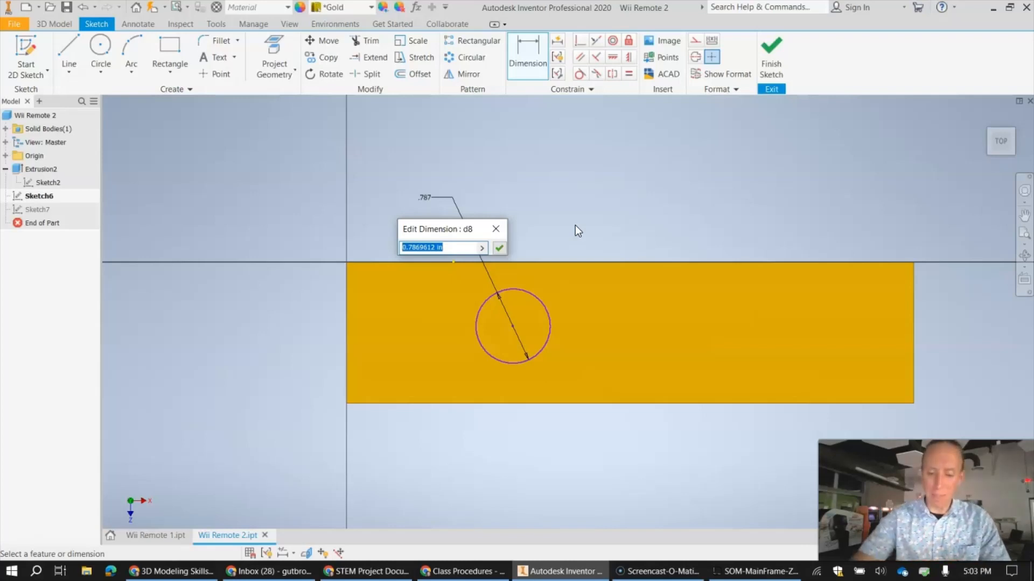
{"action": "type", "text": ".5"}
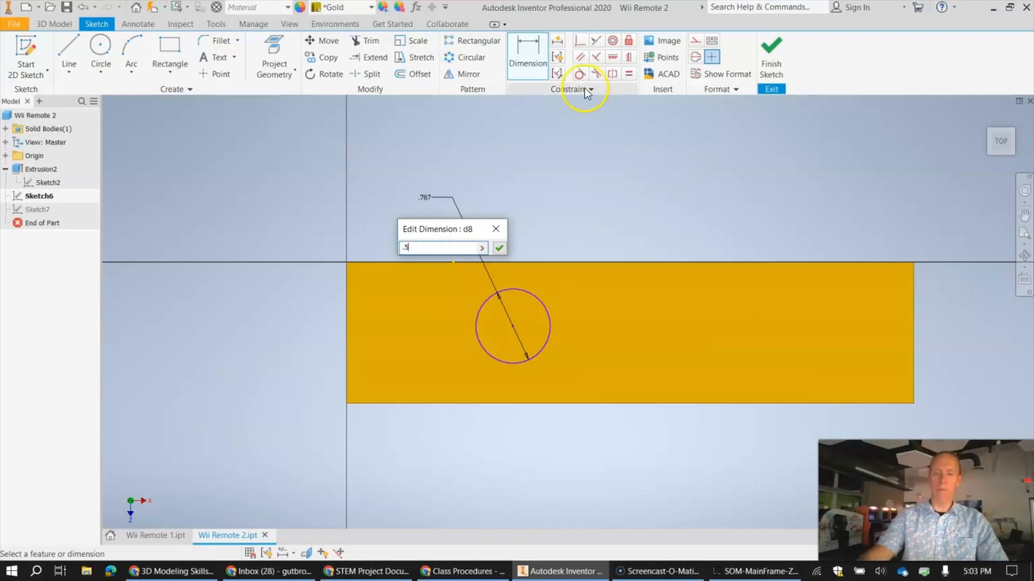
{"action": "left_click", "coordinate": [498, 249]}
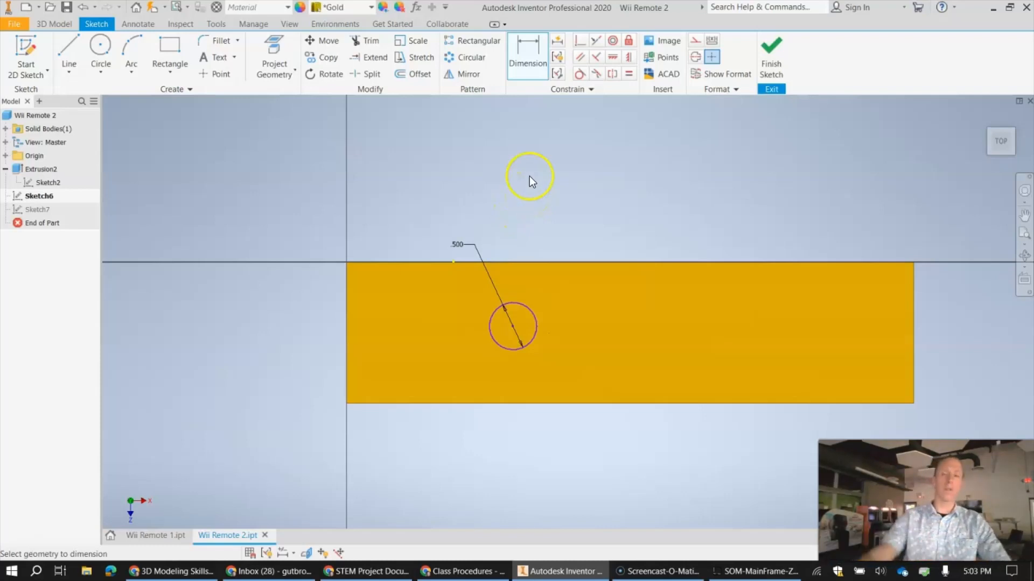
- Dimension the circle's center 0.75 in from the upper long edge of the box's top face
{"action": "left_click", "coordinate": [536, 60]}
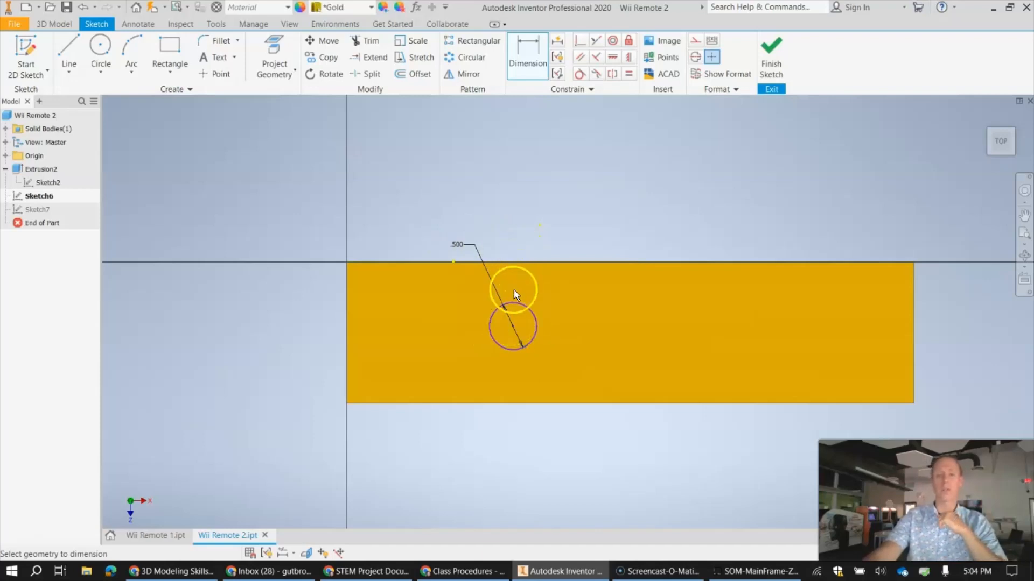
{"action": "left_click", "coordinate": [507, 263]}
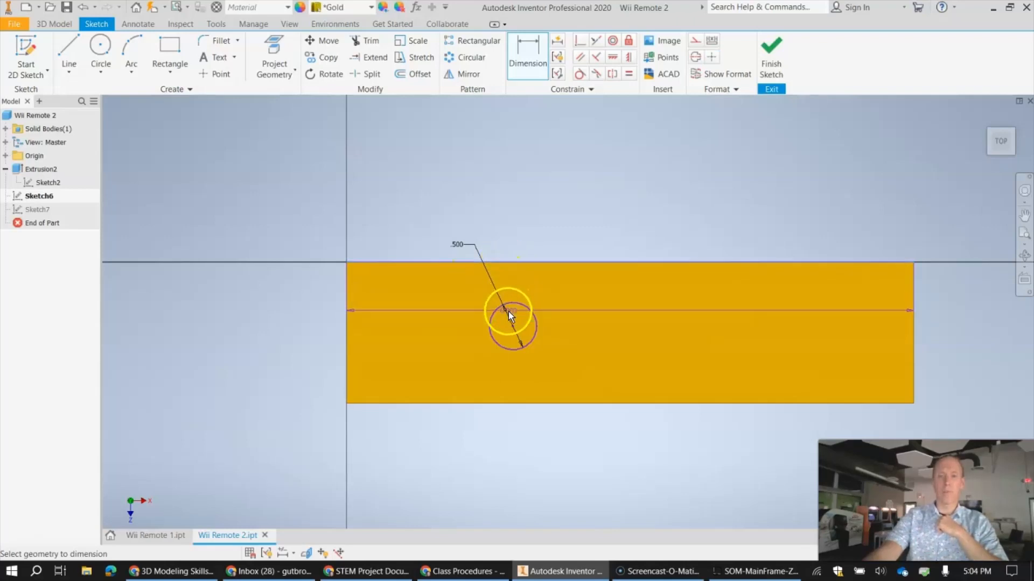
{"action": "left_click", "coordinate": [513, 262]}
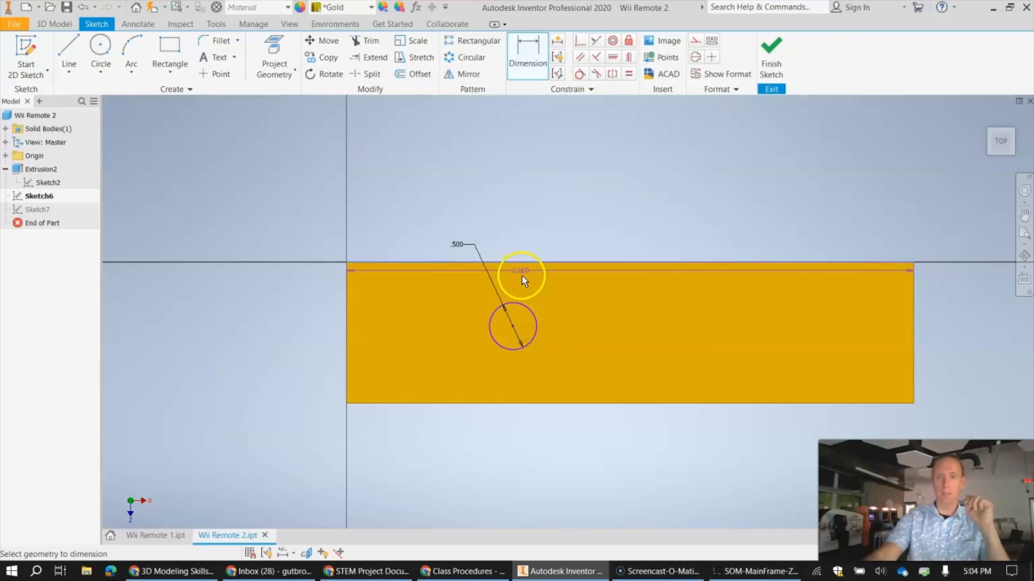
{"action": "left_click", "coordinate": [512, 328]}
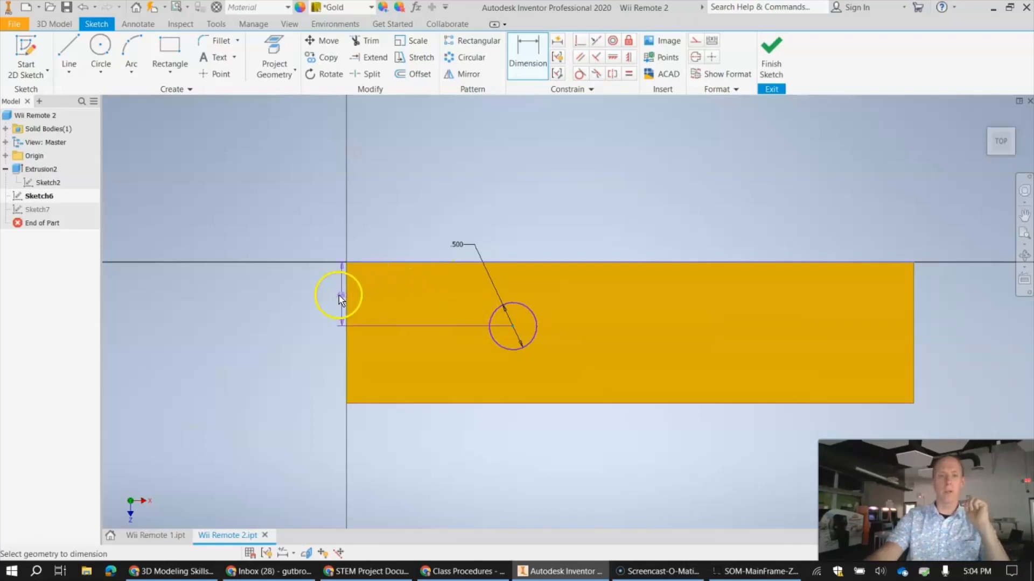
{"action": "left_click", "coordinate": [310, 295]}
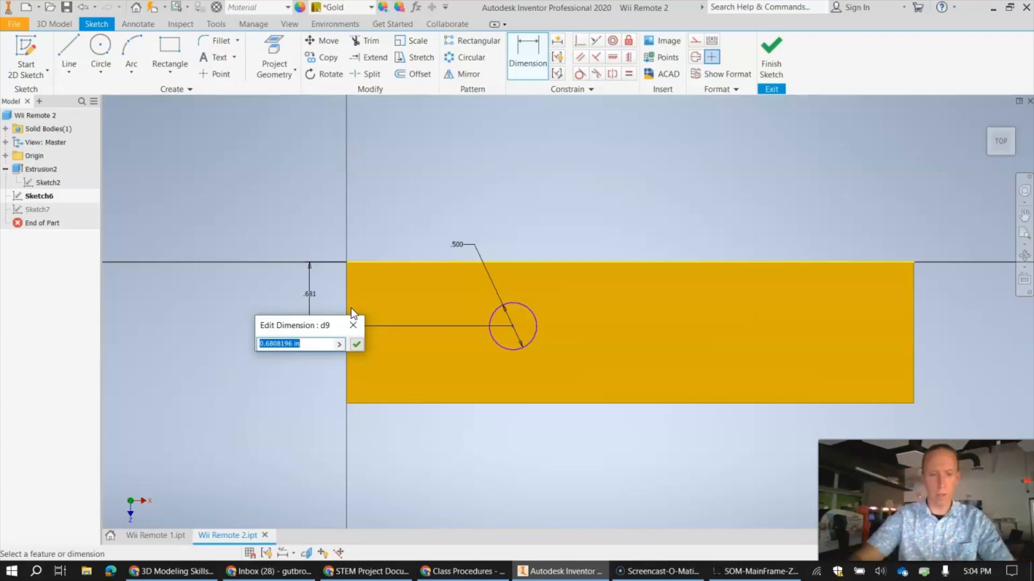
{"action": "type", "text": ".75"}
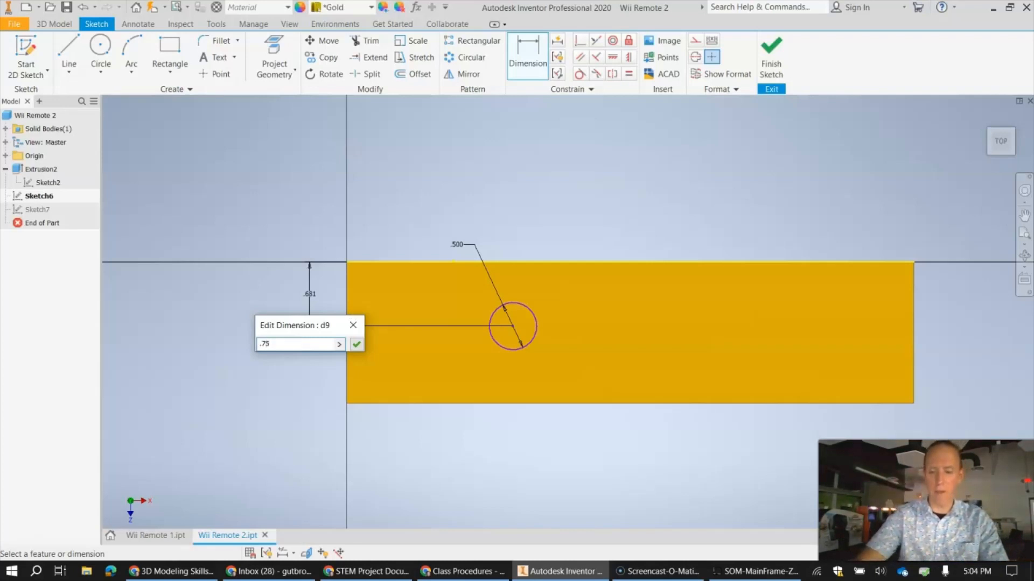
{"action": "key", "text": "Return"}
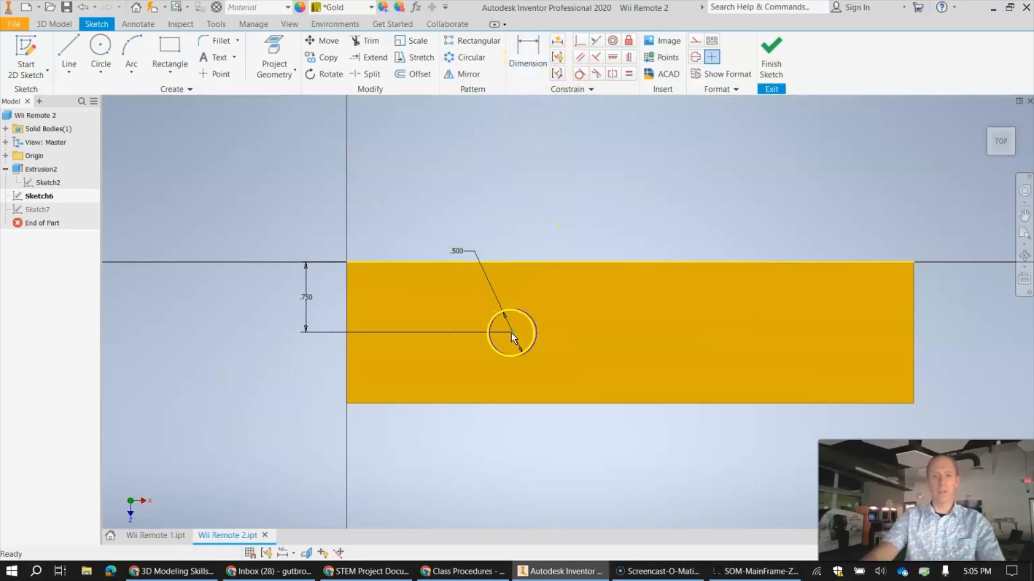
- Shift the circle slightly to test its freedom, and dimension its center 1.5 in from the left short edge of the top face
{"action": "mouse_move", "coordinate": [511, 333]}
{"action": "left_mouse_down"}
{"action": "mouse_move", "coordinate": [589, 323]}
{"action": "mouse_move", "coordinate": [477, 322]}
{"action": "mouse_move", "coordinate": [519, 307]}
{"action": "mouse_move", "coordinate": [509, 329]}
{"action": "left_mouse_up"}
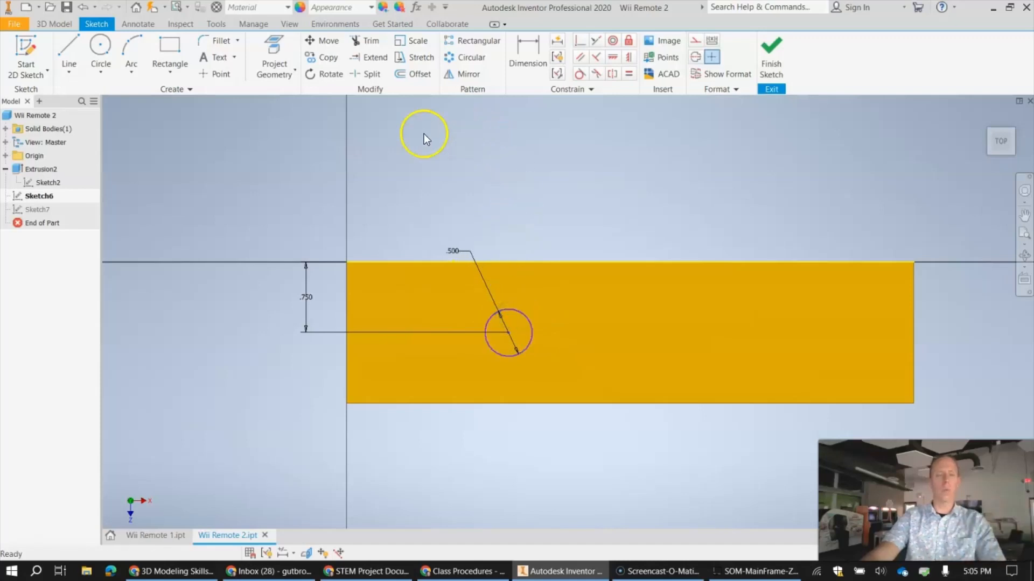
{"action": "left_click", "coordinate": [527, 56]}
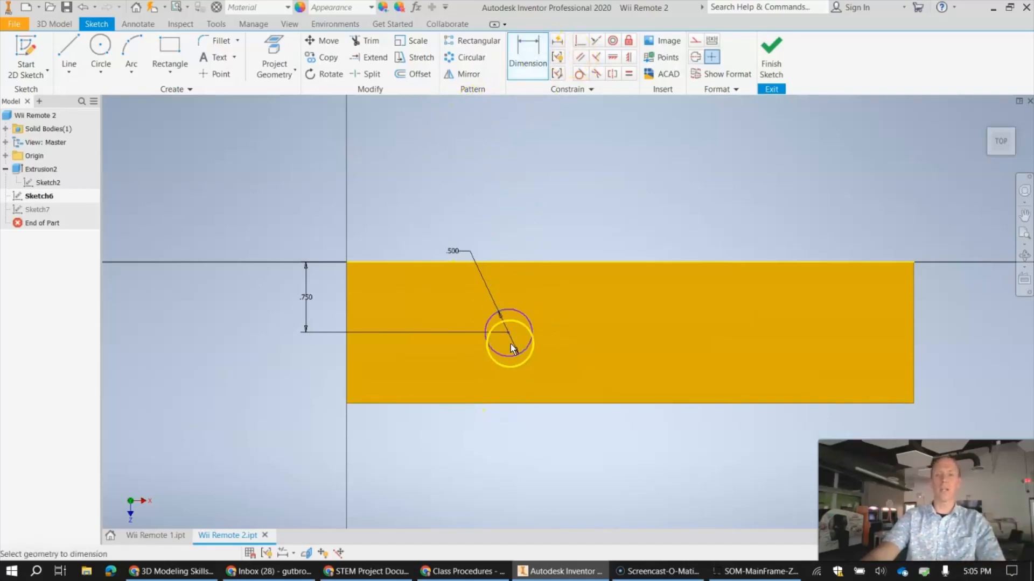
{"action": "left_click", "coordinate": [347, 318]}
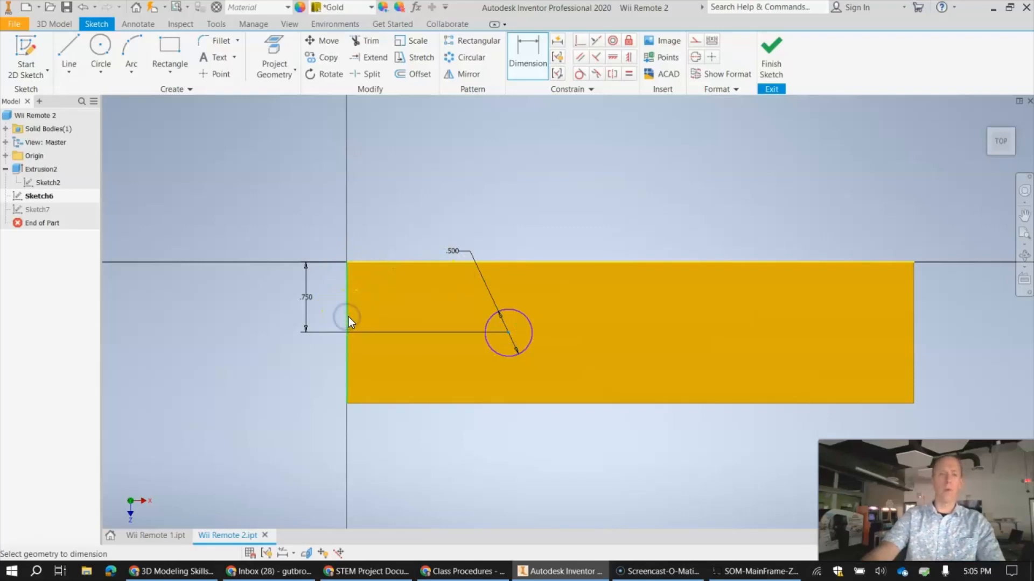
{"action": "left_click", "coordinate": [508, 333]}
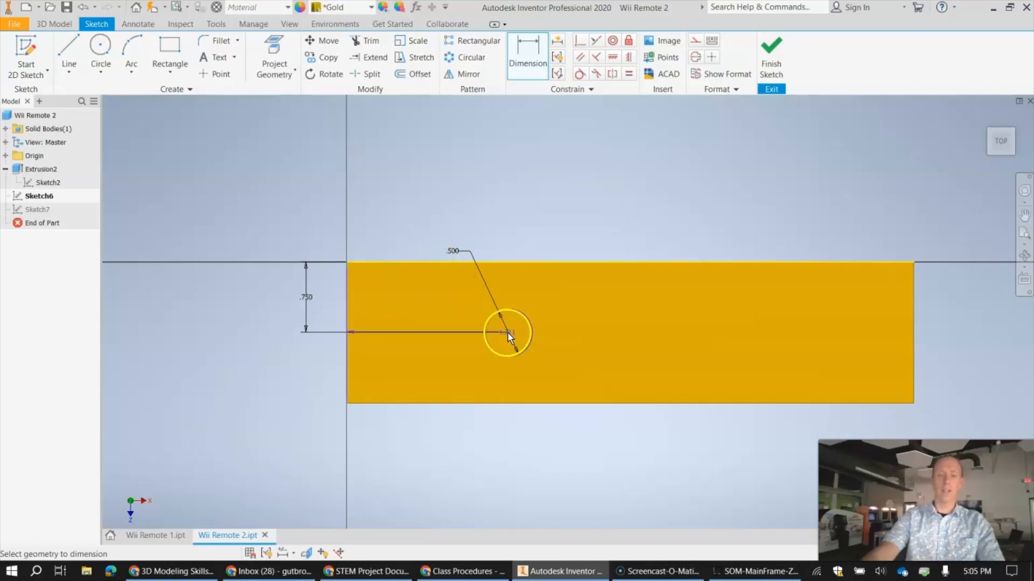
{"action": "left_click", "coordinate": [347, 331]}
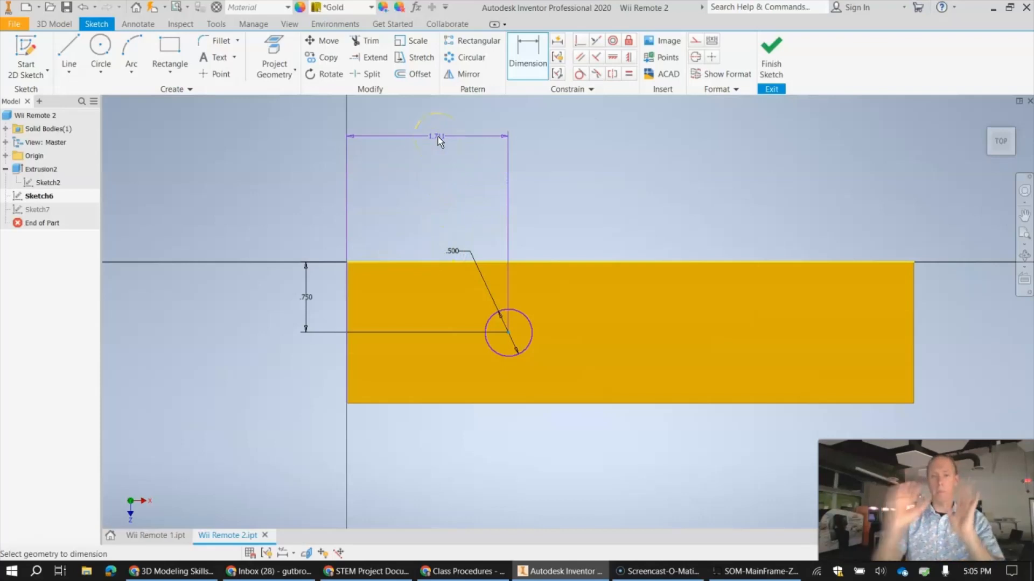
{"action": "left_click", "coordinate": [443, 203]}
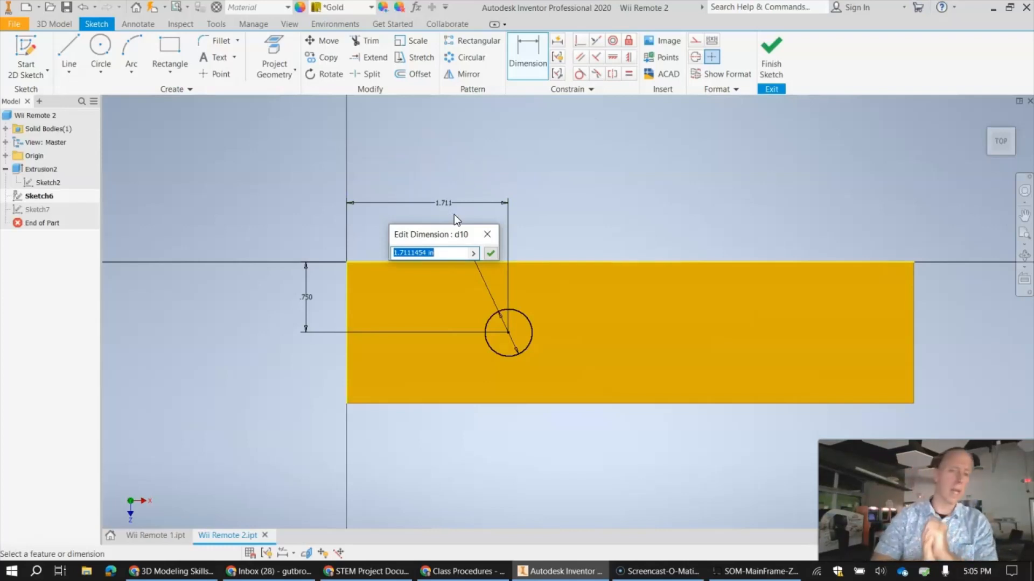
{"action": "type", "text": "1."}
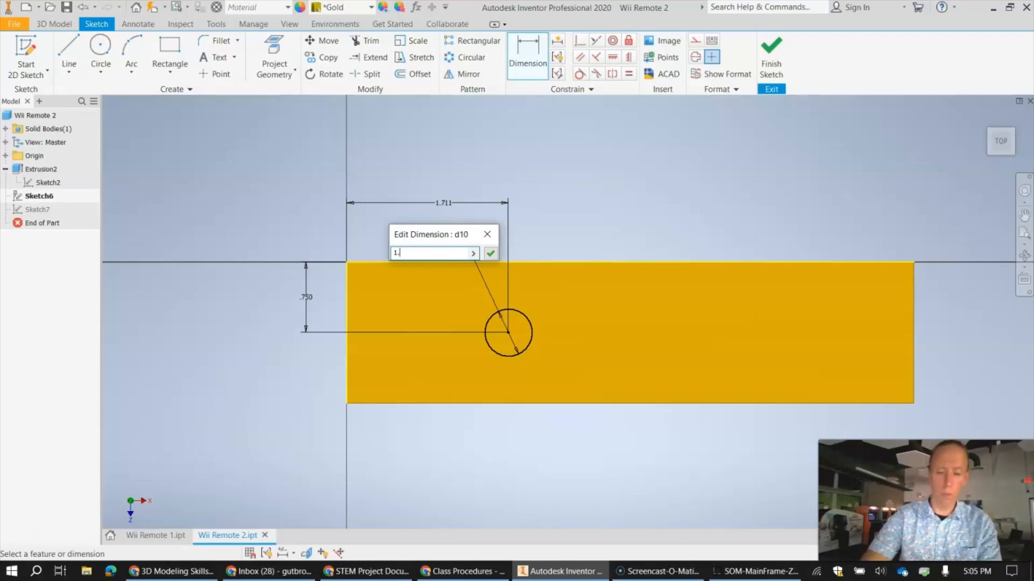
{"action": "type", "text": "5"}
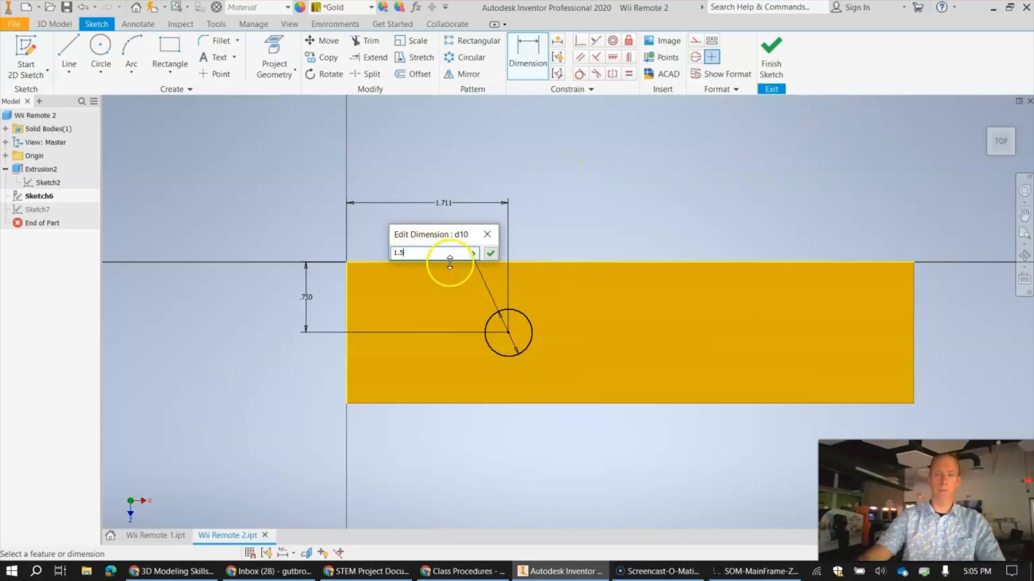
{"action": "left_click", "coordinate": [490, 254]}
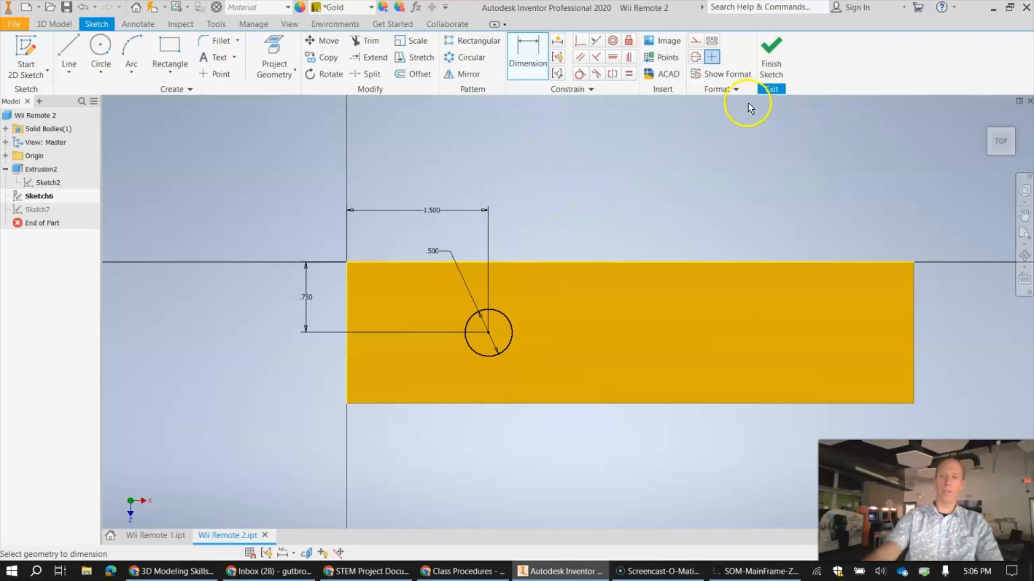
- Finish the sketch of the 0.5 in circle and open Sketch7, which holds the two small circles, for editing
{"action": "left_click", "coordinate": [771, 56]}
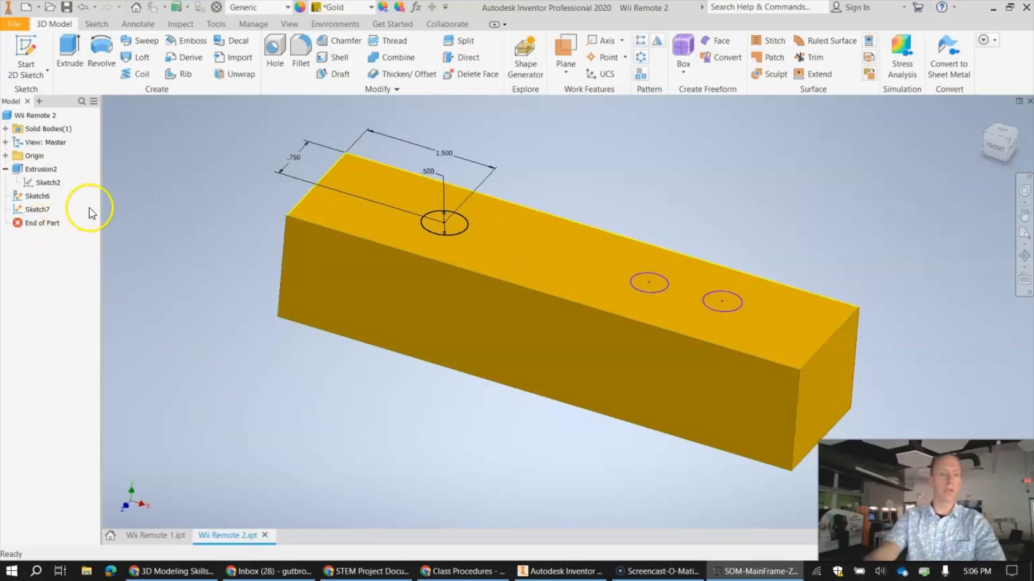
{"action": "double_click", "coordinate": [36, 211]}
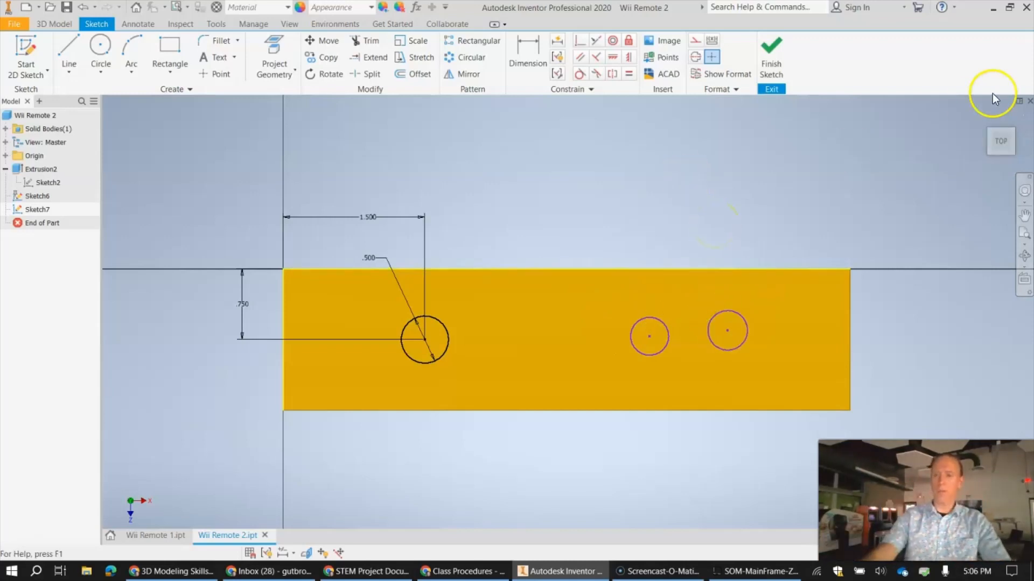
{"action": "left_click_drag", "start_coordinate": [1000, 155], "coordinate": [982, 69]}
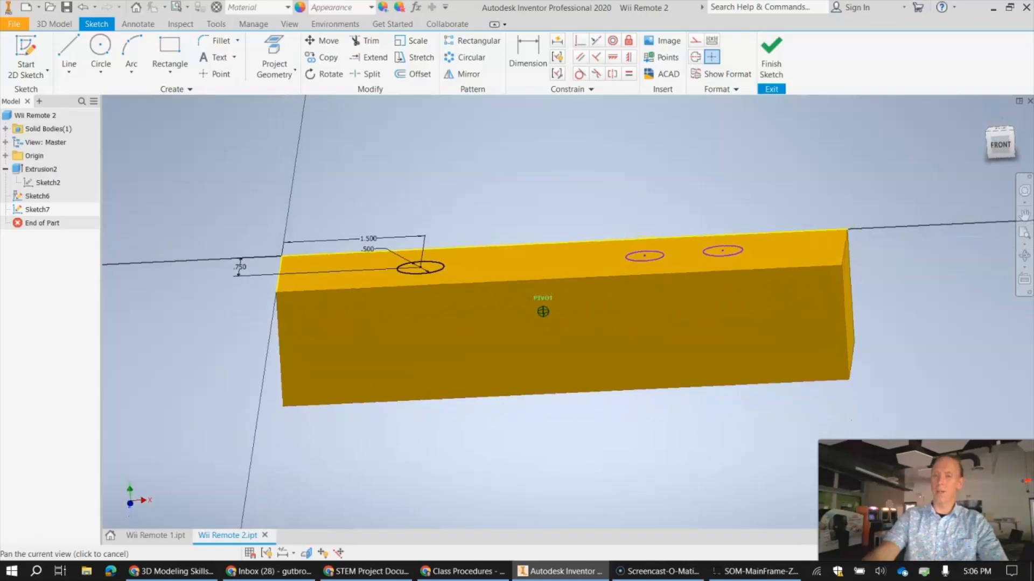
{"action": "left_click", "coordinate": [1000, 145]}
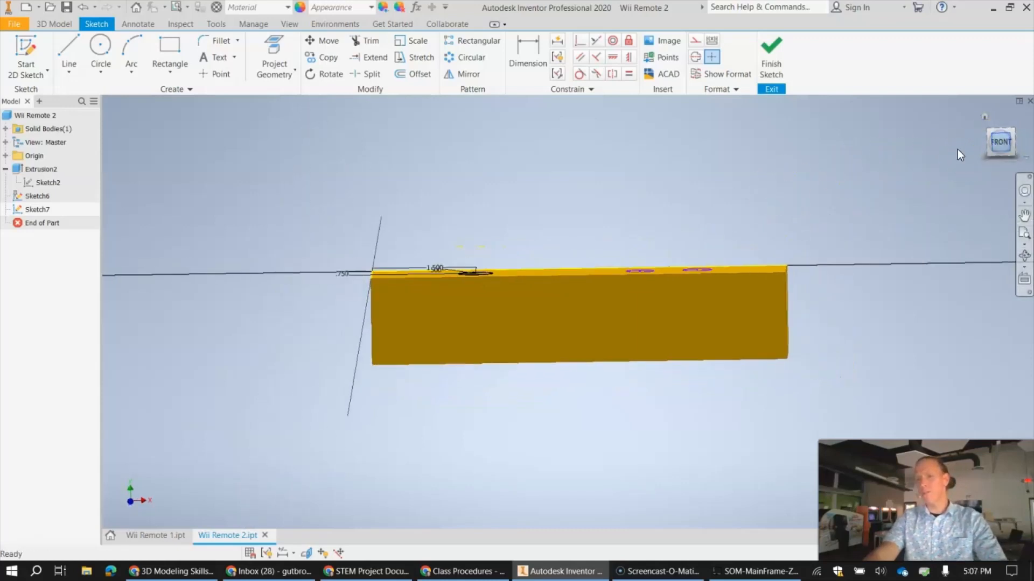
{"action": "scroll", "coordinate": [543, 383], "scroll_direction": "up", "scroll_amount": 3}
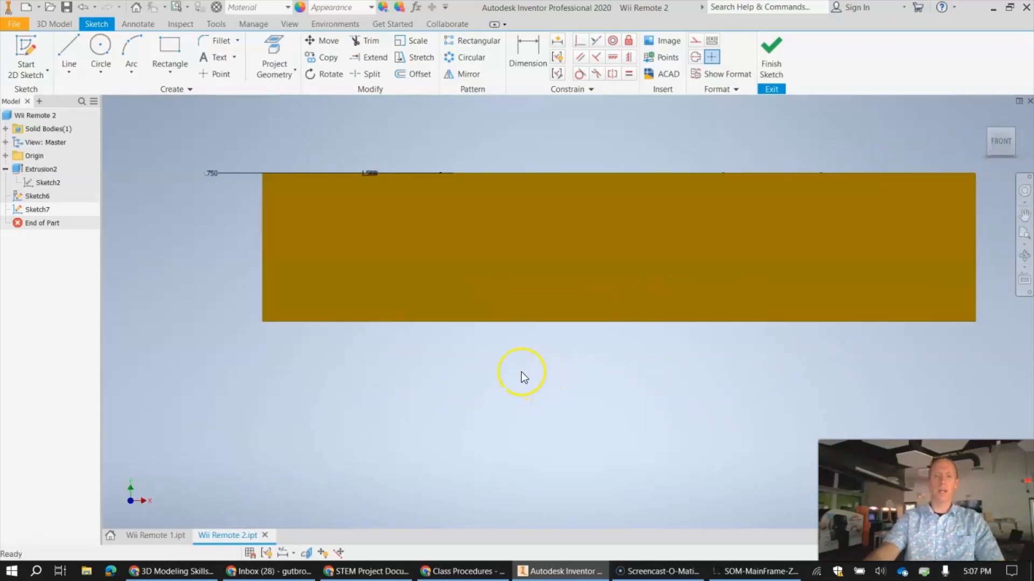
{"action": "middle_click_drag", "start_coordinate": [842, 227], "coordinate": [725, 271]}
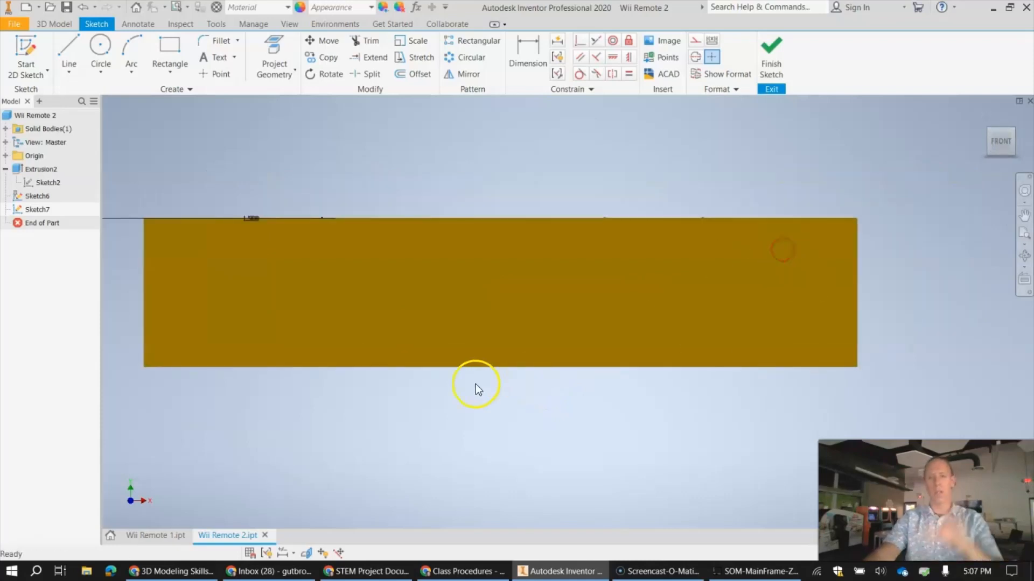
{"action": "middle_click_drag", "start_coordinate": [398, 400], "coordinate": [460, 407]}
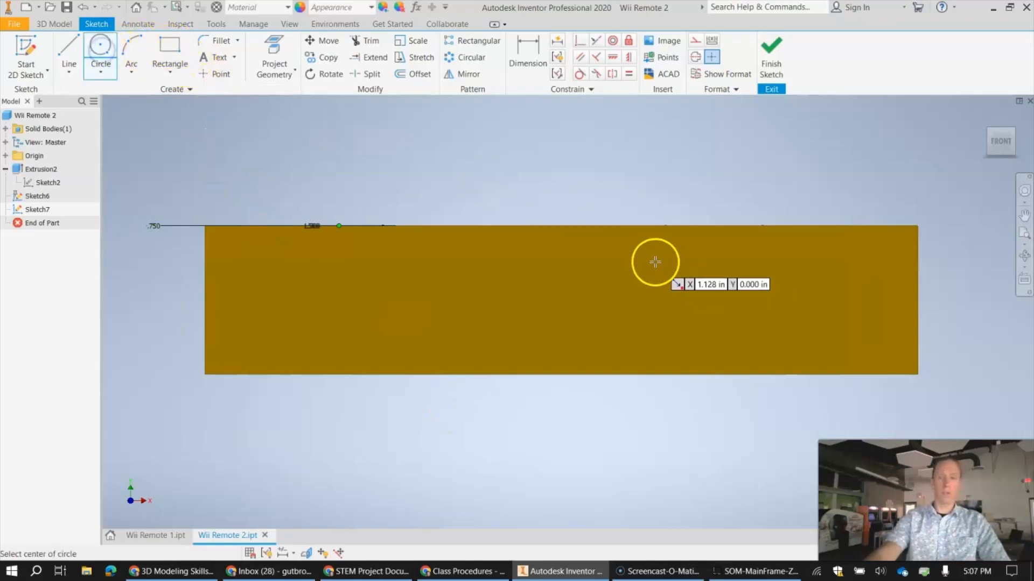
{"action": "mouse_move", "coordinate": [598, 248]}
{"action": "left_mouse_down"}
{"action": "mouse_move", "coordinate": [672, 289]}
{"action": "mouse_move", "coordinate": [697, 325]}
{"action": "mouse_move", "coordinate": [674, 346]}
{"action": "left_mouse_up"}
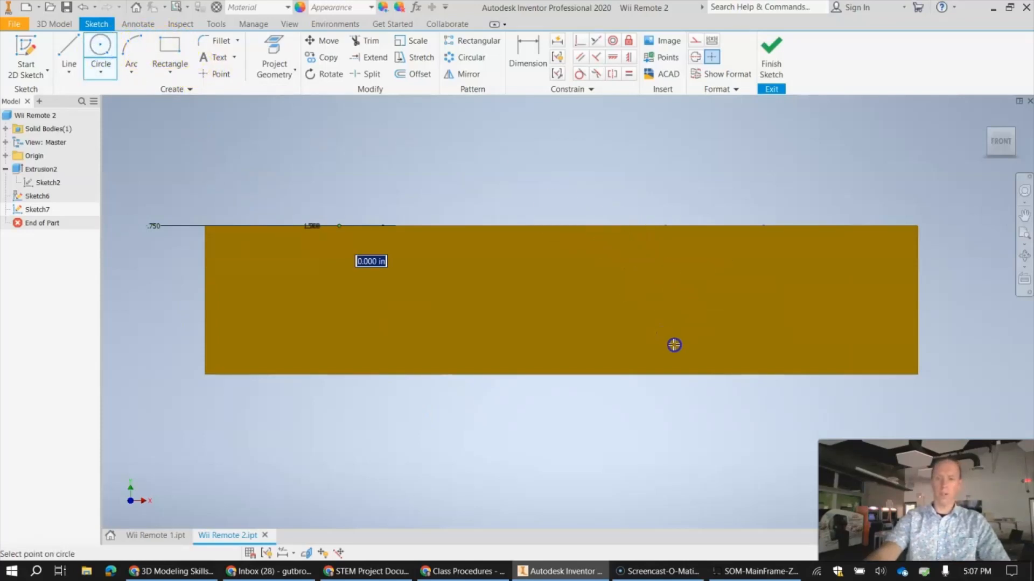
{"action": "left_click_drag", "start_coordinate": [578, 192], "coordinate": [647, 260]}
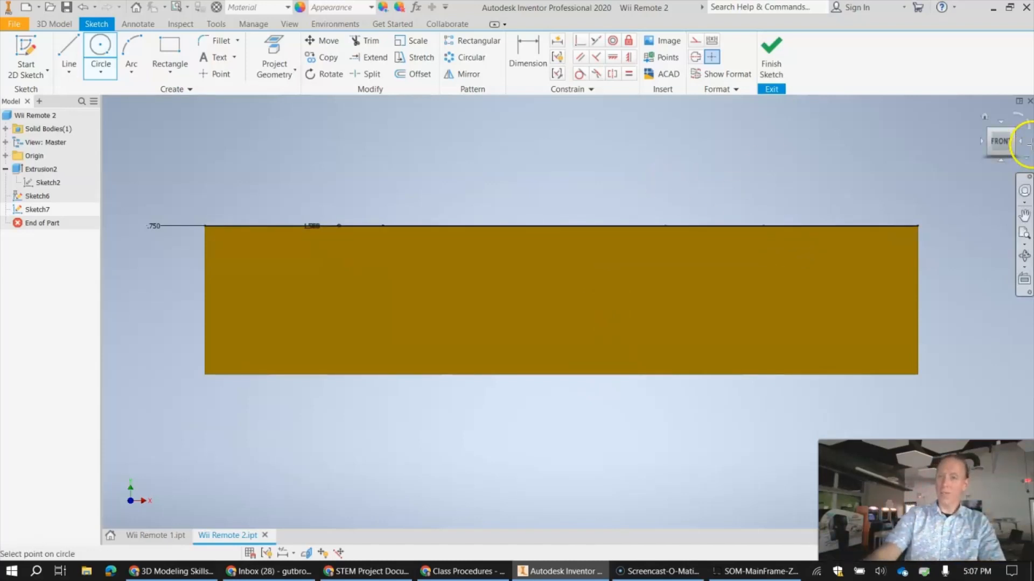
{"action": "mouse_move", "coordinate": [1008, 141]}
{"action": "left_mouse_down"}
{"action": "mouse_move", "coordinate": [981, 163]}
{"action": "mouse_move", "coordinate": [993, 139]}
{"action": "left_mouse_up"}
{"action": "left_click", "coordinate": [1000, 143]}
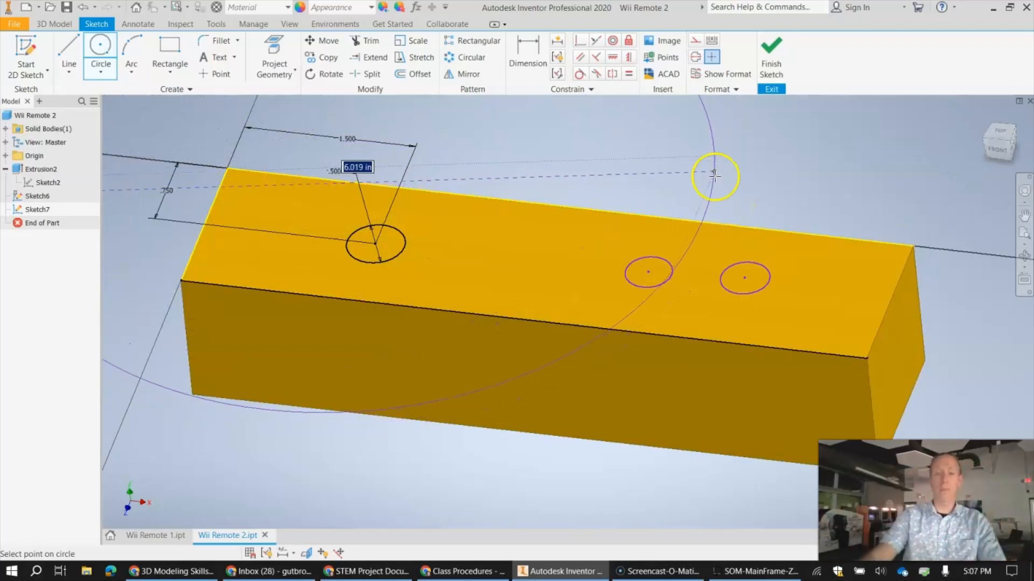
{"action": "left_click", "coordinate": [997, 150]}
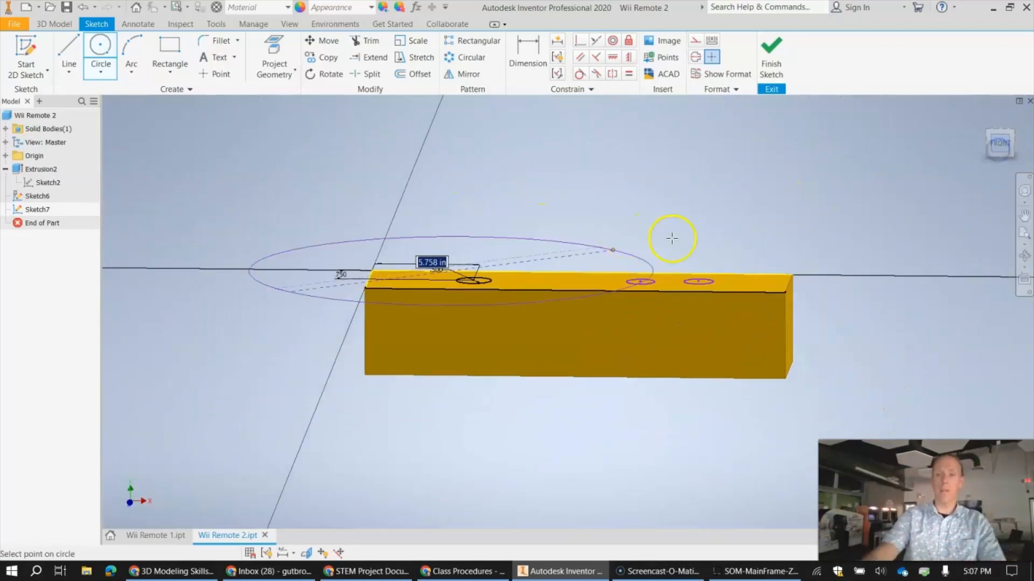
{"action": "scroll", "coordinate": [620, 290], "scroll_direction": "up", "scroll_amount": 3}
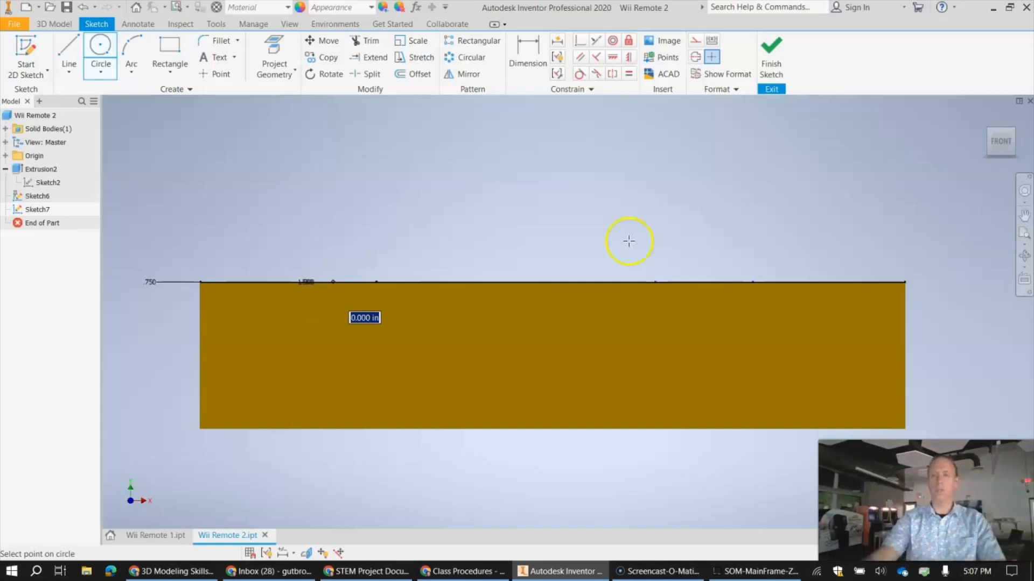
{"action": "left_click", "coordinate": [1001, 145]}
{"action": "left_click_drag", "start_coordinate": [1000, 144], "coordinate": [972, 183]}
{"action": "left_click", "coordinate": [1004, 138]}
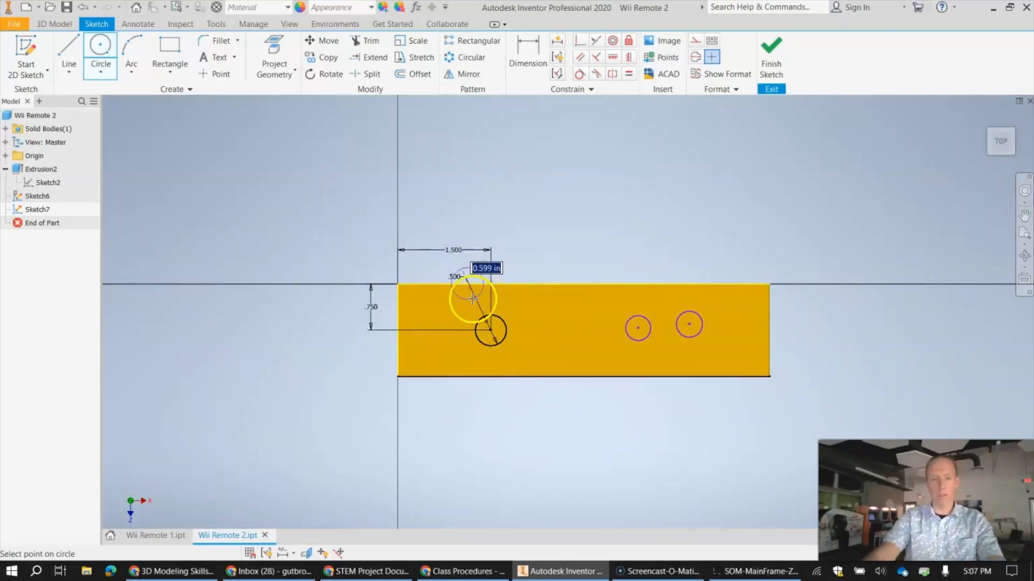
{"action": "key", "text": "Escape"}
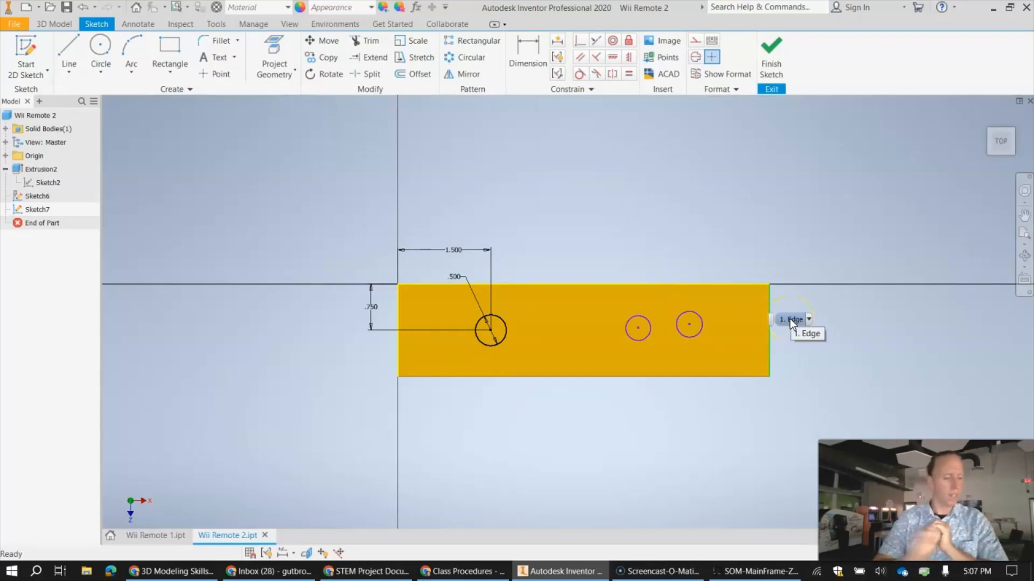
- Dimension the centre-to-centre distance between the two small circles as 1 in
{"action": "left_click", "coordinate": [818, 350]}
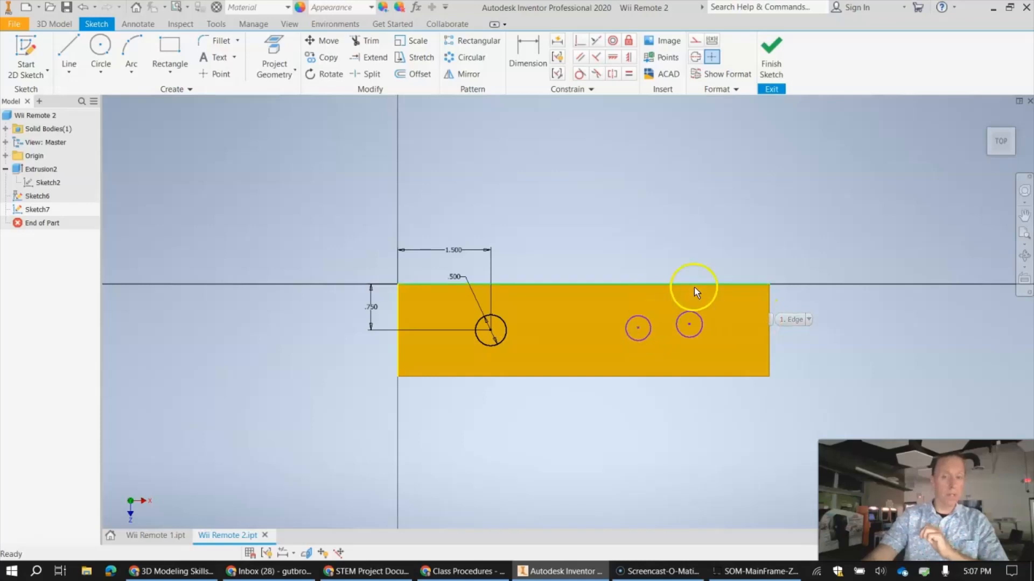
{"action": "scroll", "coordinate": [688, 312], "scroll_direction": "up", "scroll_amount": 3}
{"action": "middle_click_drag", "start_coordinate": [690, 305], "coordinate": [630, 284]}
{"action": "left_click", "coordinate": [529, 60]}
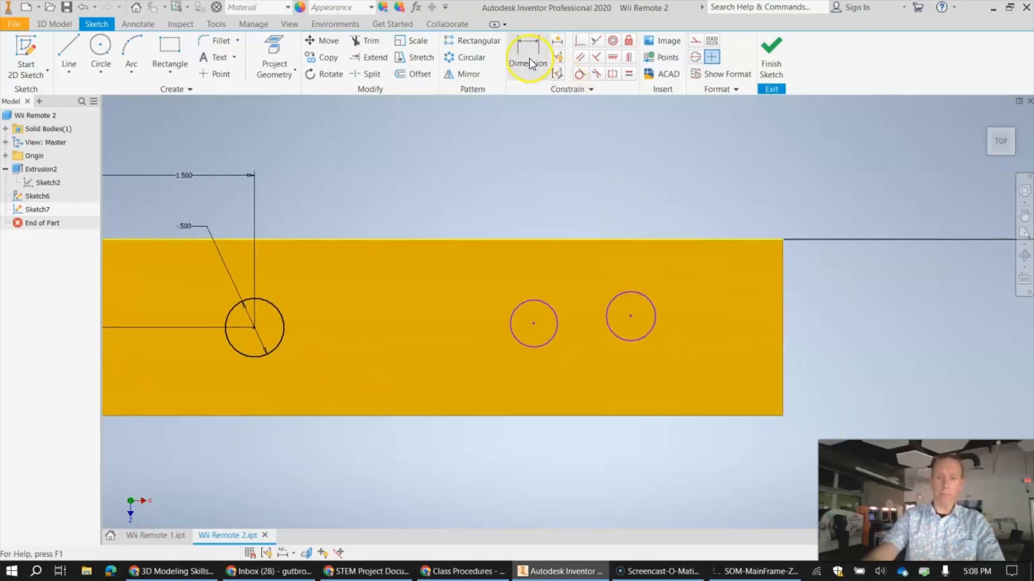
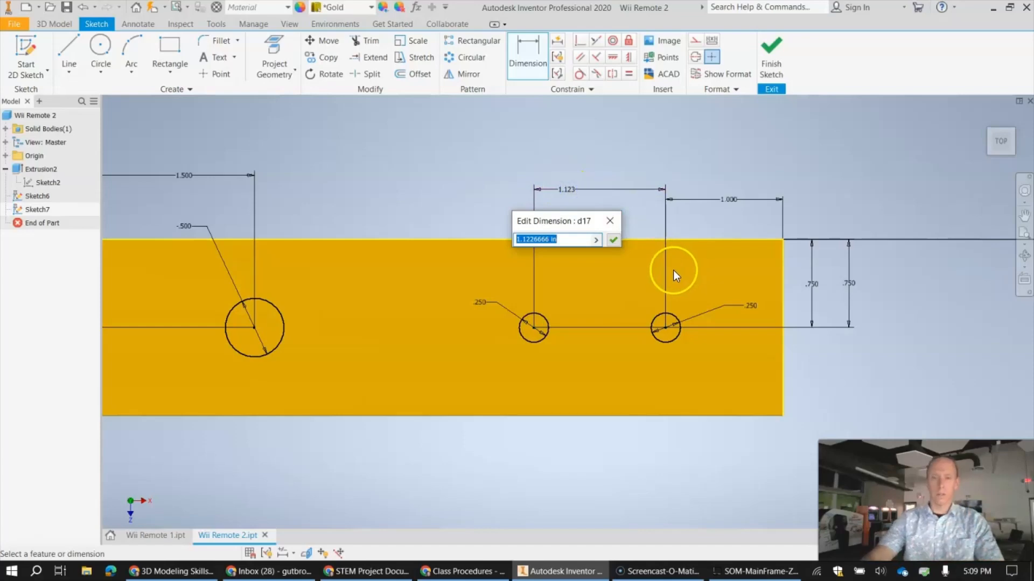
{"action": "type", "text": "1"}
{"action": "key", "text": "Return"}
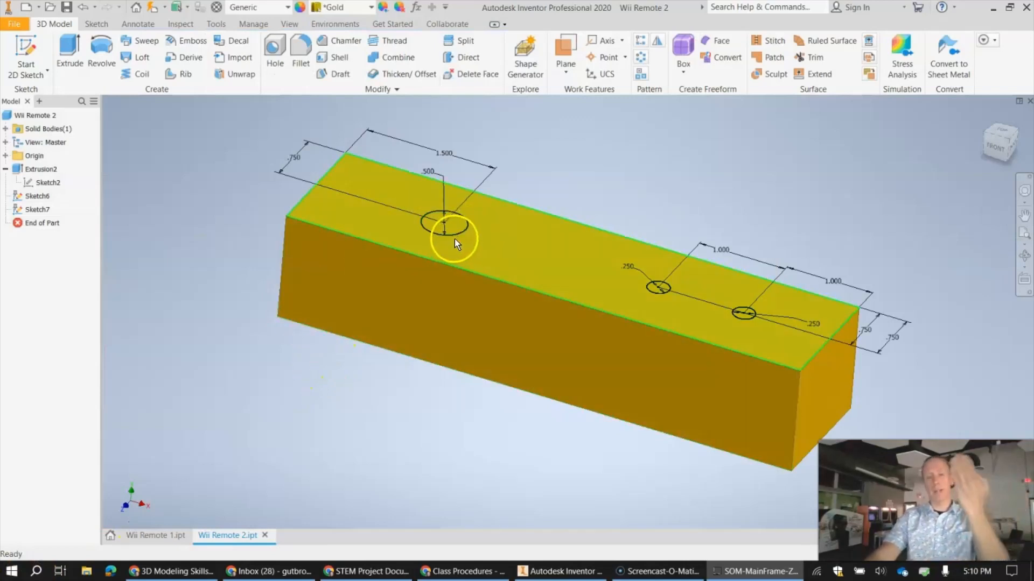
- Extrude the 0.5 in circle upward from the block's top face by 1/8 in, joined to the body
{"action": "left_click", "coordinate": [459, 220]}
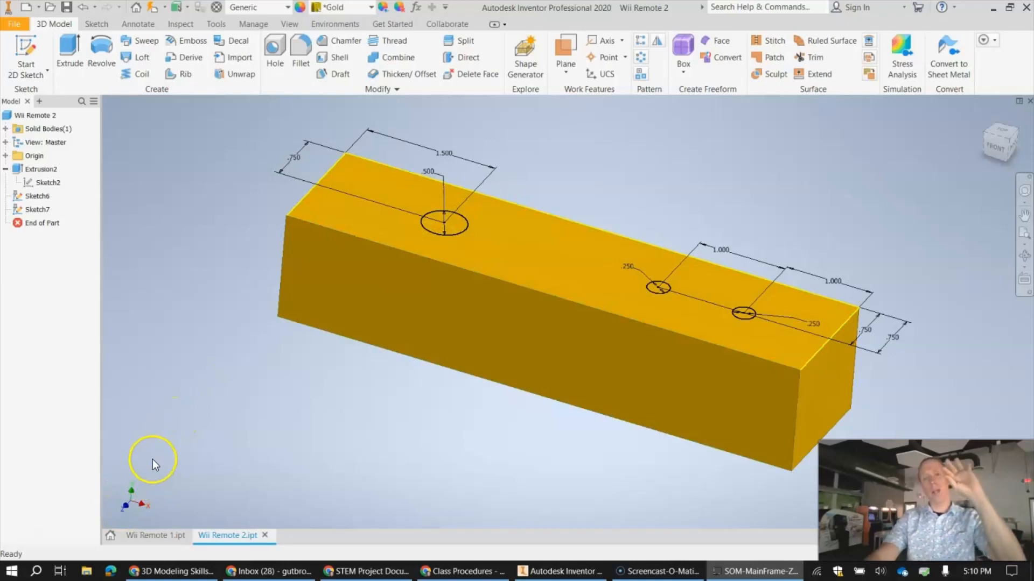
{"action": "left_click", "coordinate": [70, 51]}
{"action": "left_click", "coordinate": [462, 229]}
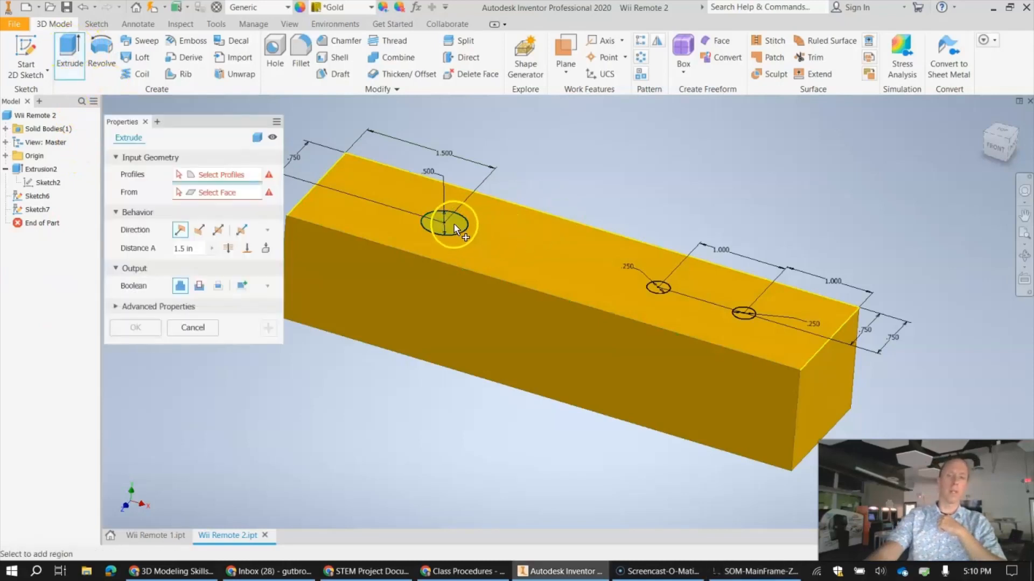
{"action": "scroll", "coordinate": [462, 221], "scroll_direction": "up", "scroll_amount": 5}
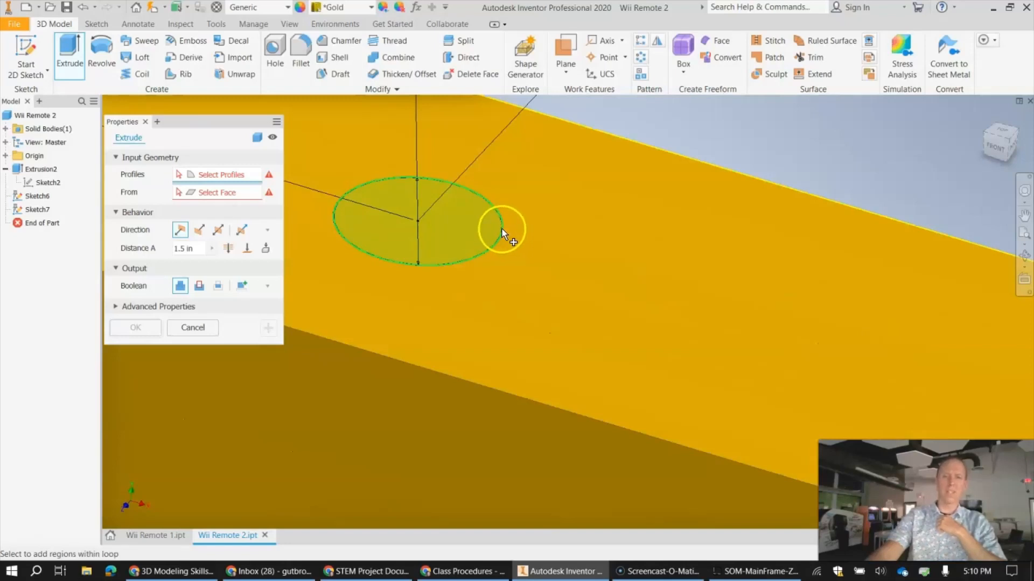
{"action": "left_click", "coordinate": [456, 237]}
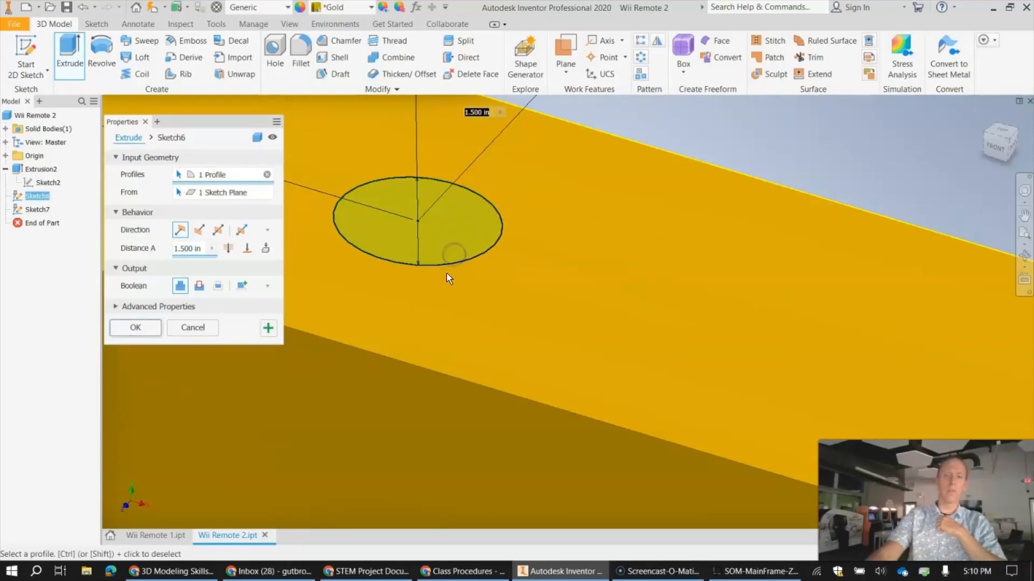
{"action": "scroll", "coordinate": [445, 274], "scroll_direction": "down", "scroll_amount": 3}
{"action": "scroll", "coordinate": [428, 298], "scroll_direction": "down", "scroll_amount": 2}
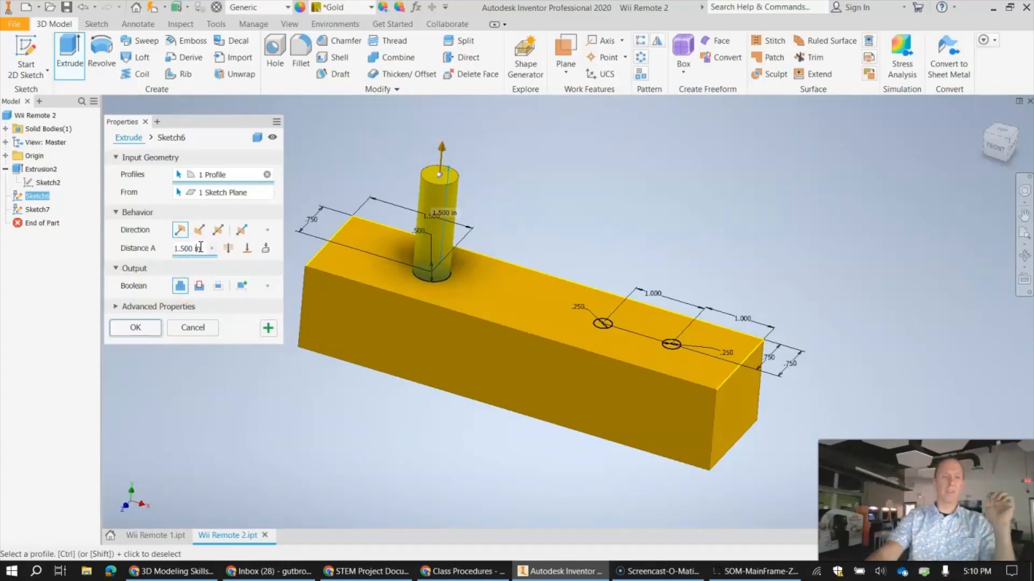
{"action": "left_click_drag", "start_coordinate": [201, 247], "coordinate": [153, 251]}
{"action": "key", "text": "BackSpace"}
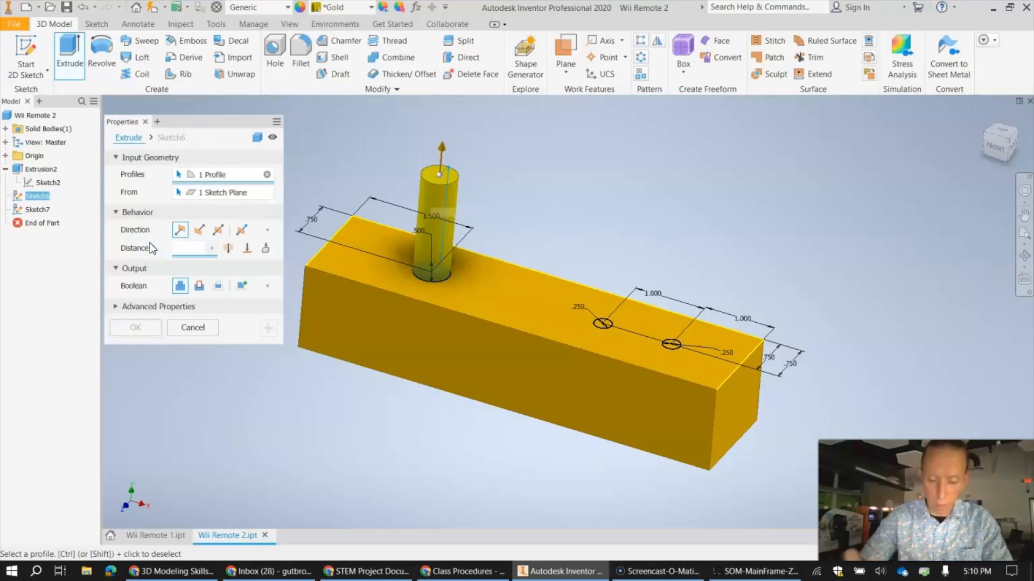
{"action": "type", "text": "1"}
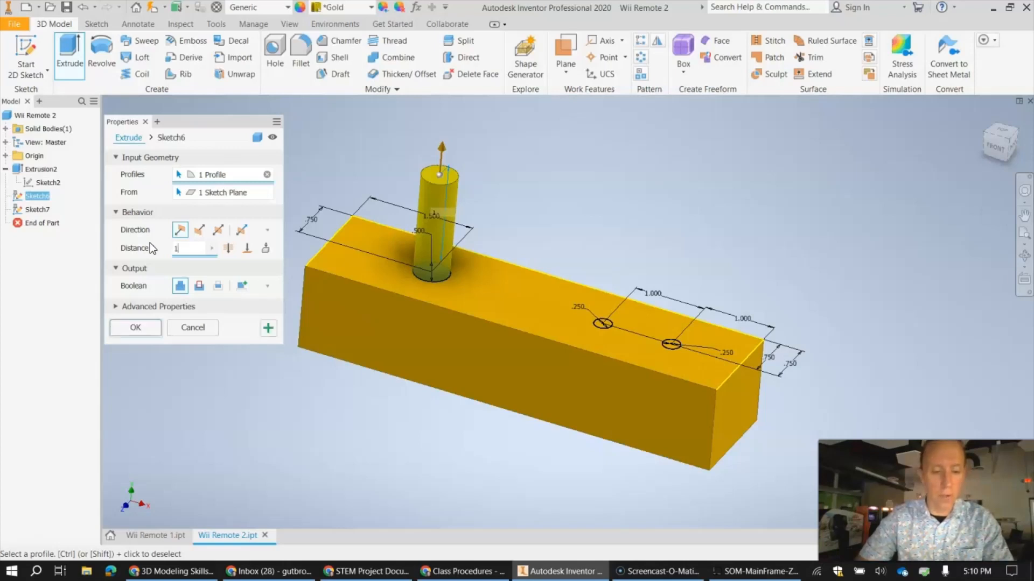
{"action": "type", "text": "/8"}
{"action": "left_click", "coordinate": [179, 178]}
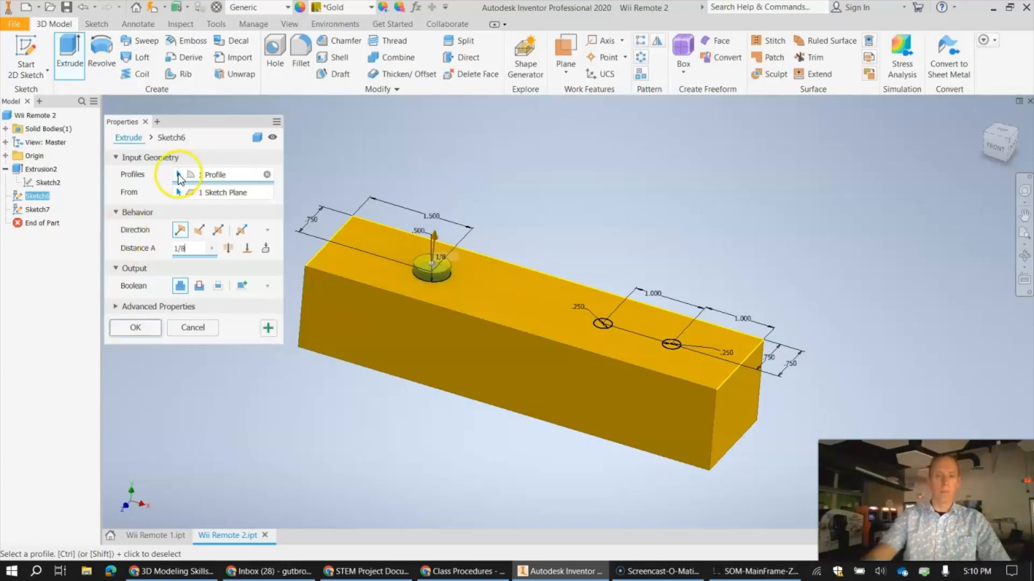
{"action": "left_click", "coordinate": [135, 327]}
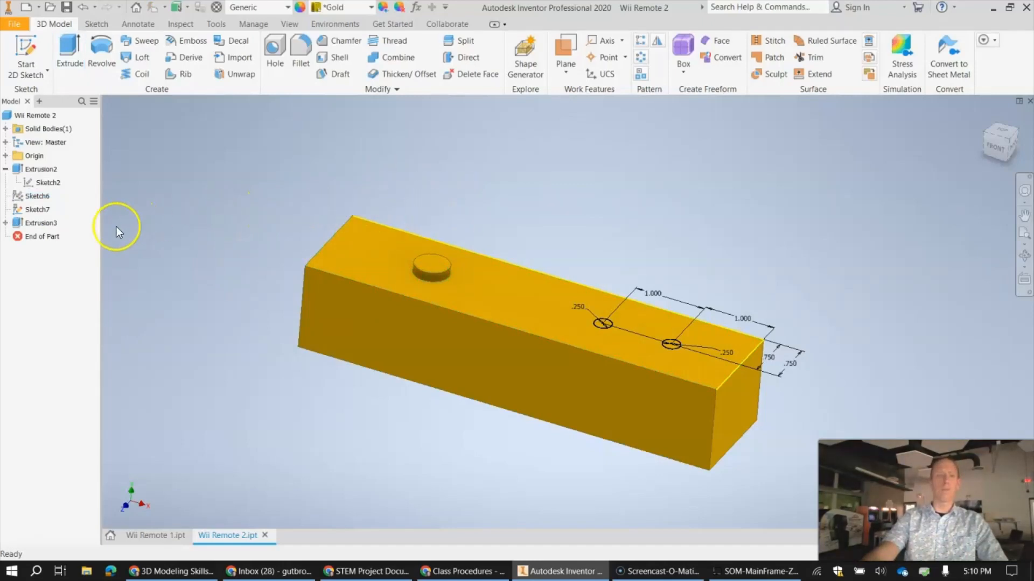
- Extrude the 0.25 in circle nearer the block's middle upward by 1/8 in, joined to the body
{"action": "left_click", "coordinate": [69, 51]}
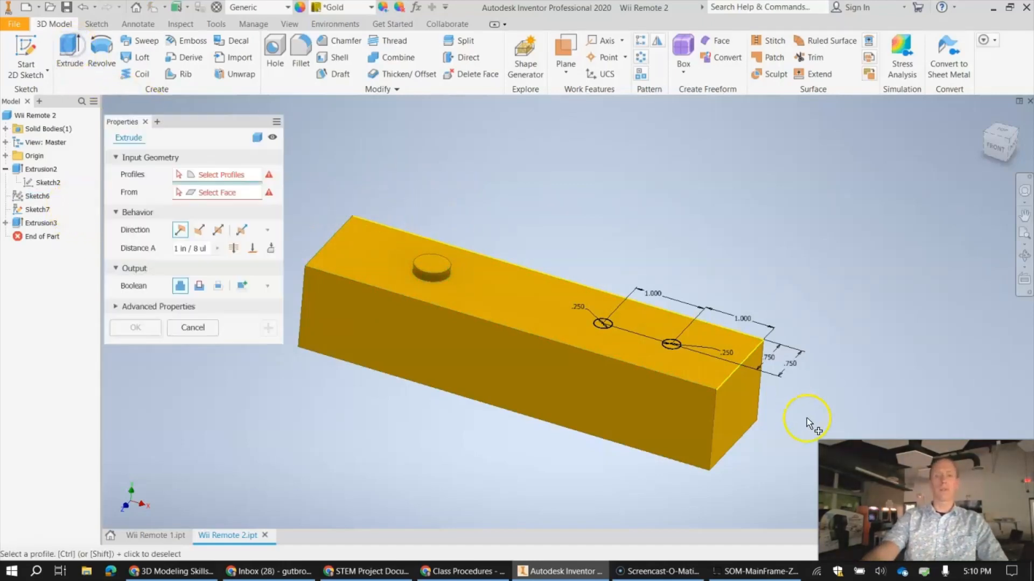
{"action": "scroll", "coordinate": [625, 344], "scroll_direction": "up", "scroll_amount": 3}
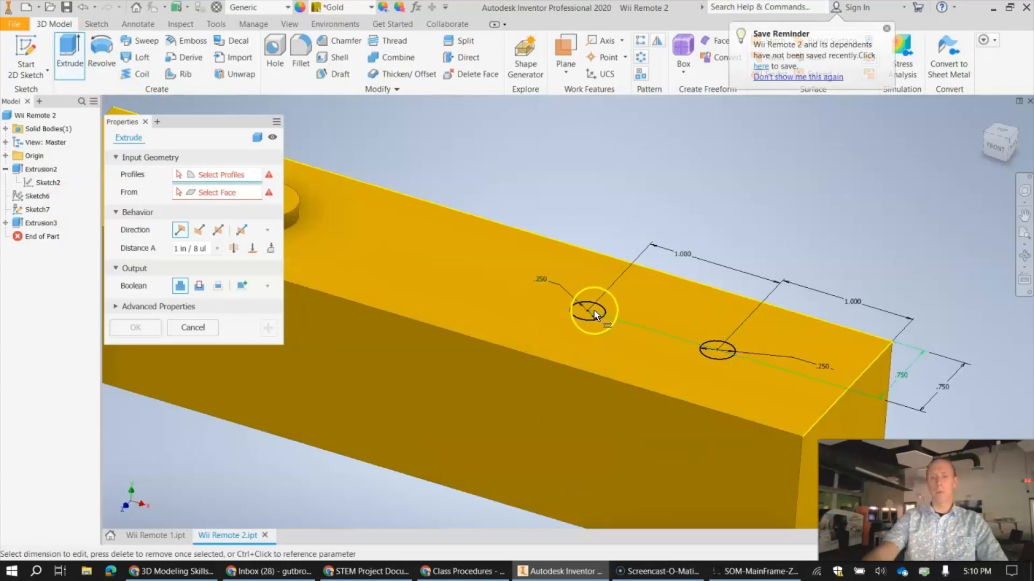
{"action": "scroll", "coordinate": [602, 311], "scroll_direction": "up", "scroll_amount": 2}
{"action": "middle_click_drag", "start_coordinate": [848, 397], "coordinate": [560, 350]}
{"action": "middle_click_drag", "start_coordinate": [537, 272], "coordinate": [549, 272]}
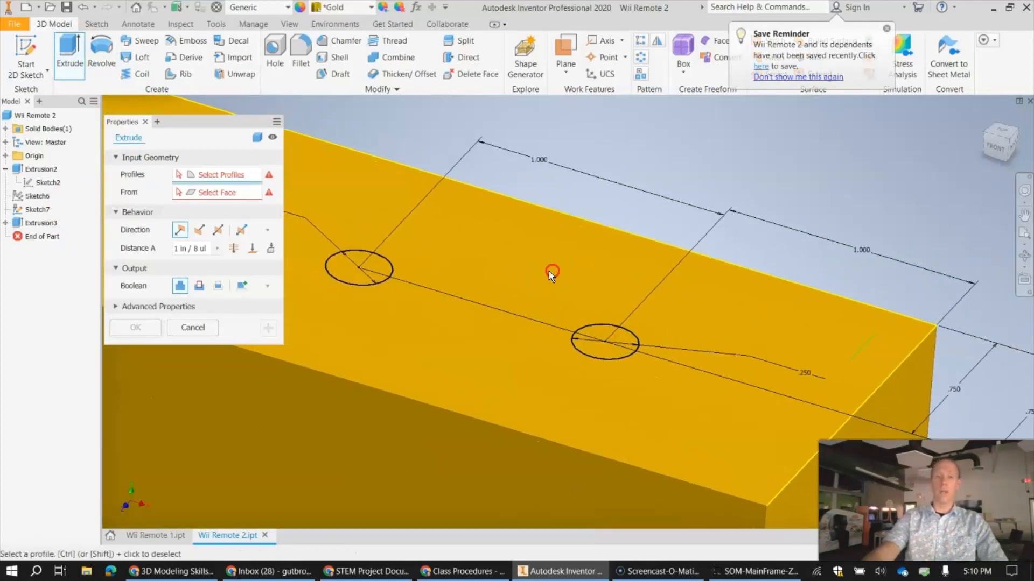
{"action": "left_click", "coordinate": [347, 270]}
{"action": "left_click", "coordinate": [137, 329]}
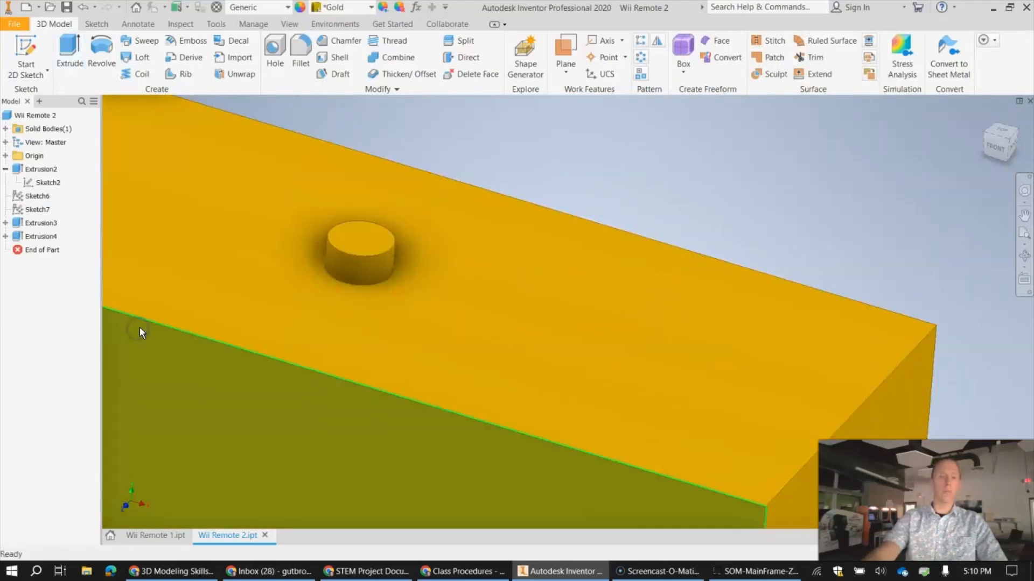
{"action": "scroll", "coordinate": [715, 353], "scroll_direction": "up", "scroll_amount": 5}
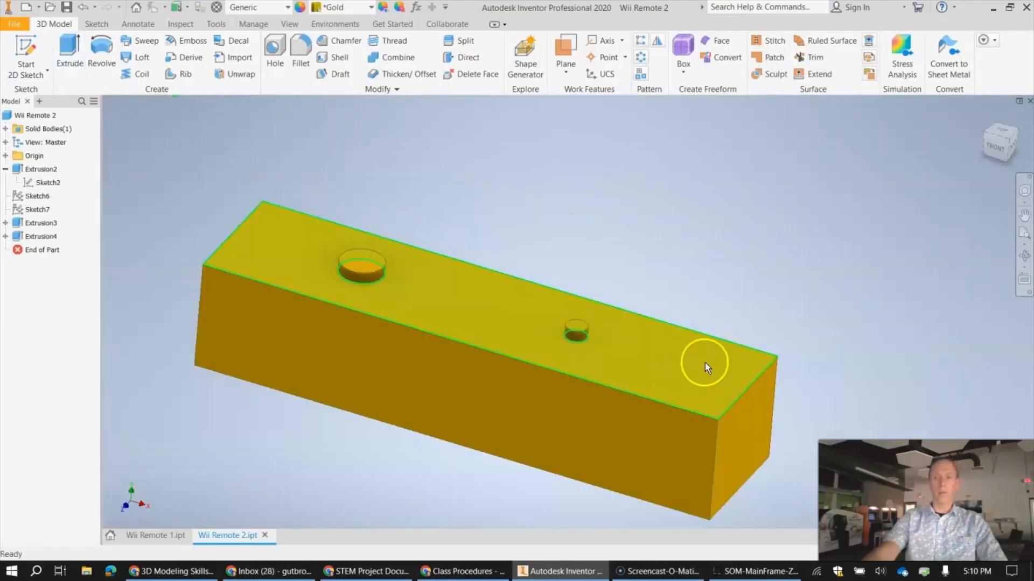
- Create a new sketch on the block's top face and finish it without adding geometry
{"action": "left_click", "coordinate": [26, 54]}
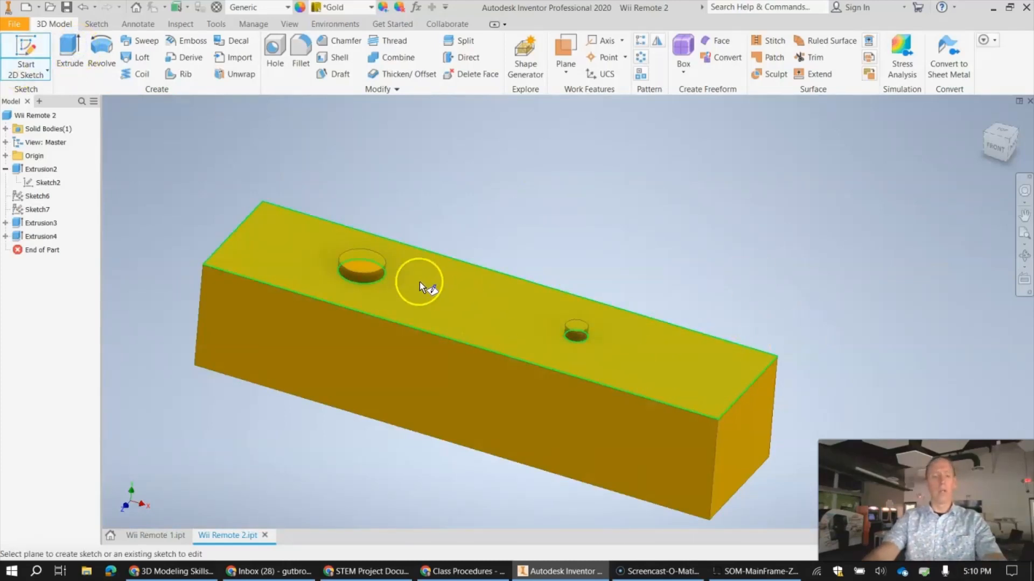
{"action": "left_click", "coordinate": [679, 351]}
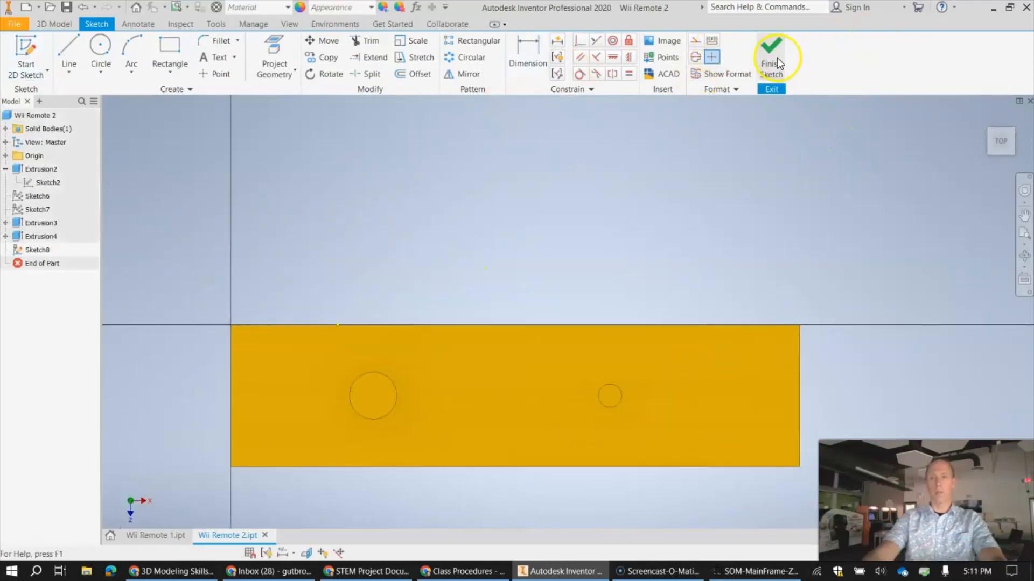
{"action": "left_click", "coordinate": [771, 57]}
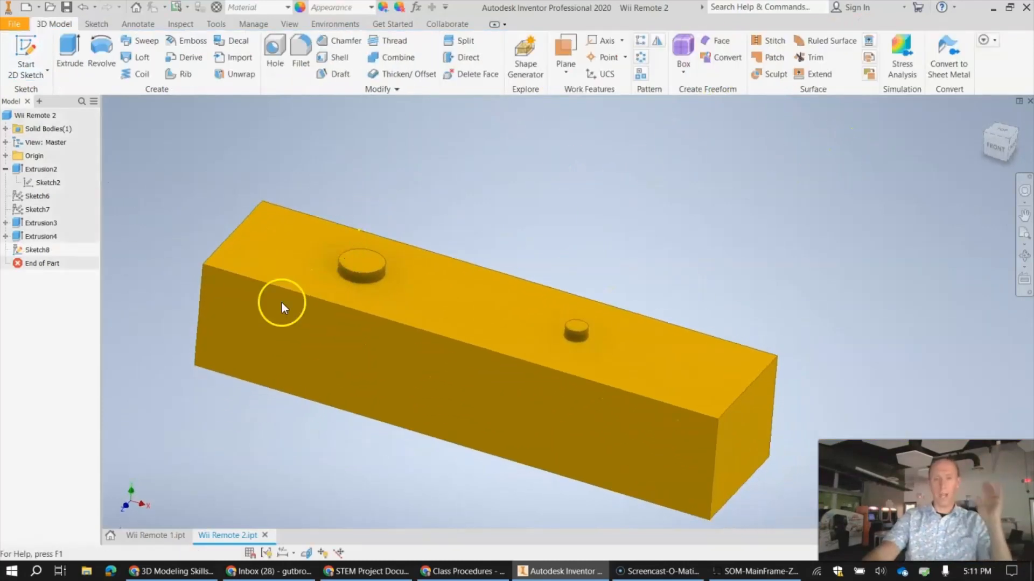
- Delete the empty Sketch8 from the part
{"action": "left_click", "coordinate": [235, 174]}
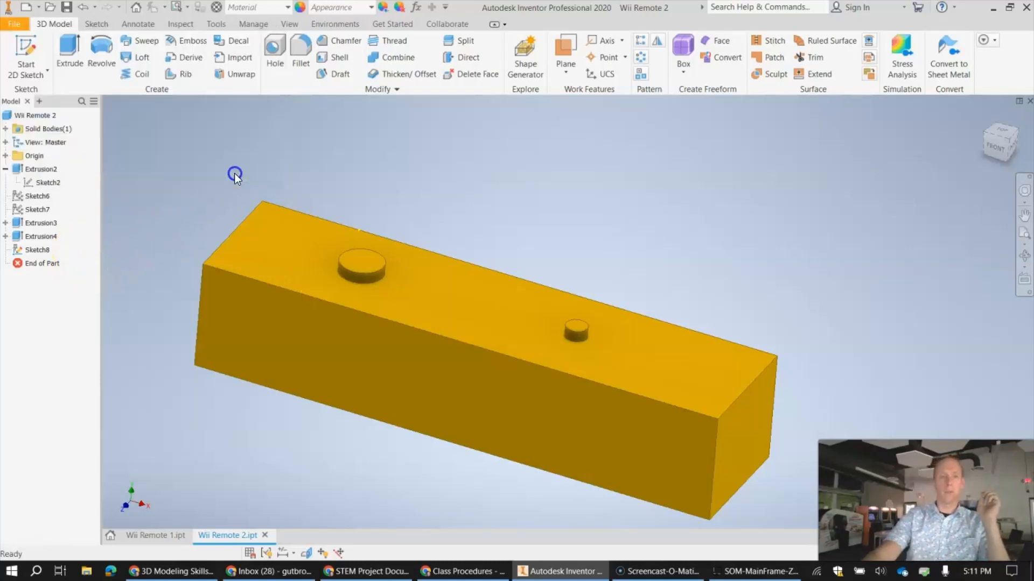
{"action": "right_click", "coordinate": [37, 250]}
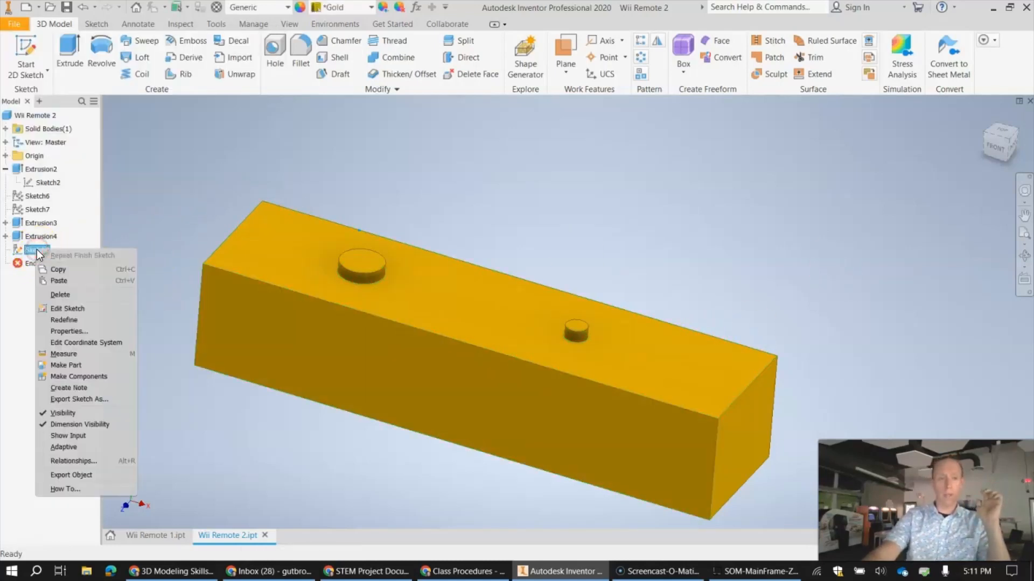
{"action": "left_click", "coordinate": [66, 296]}
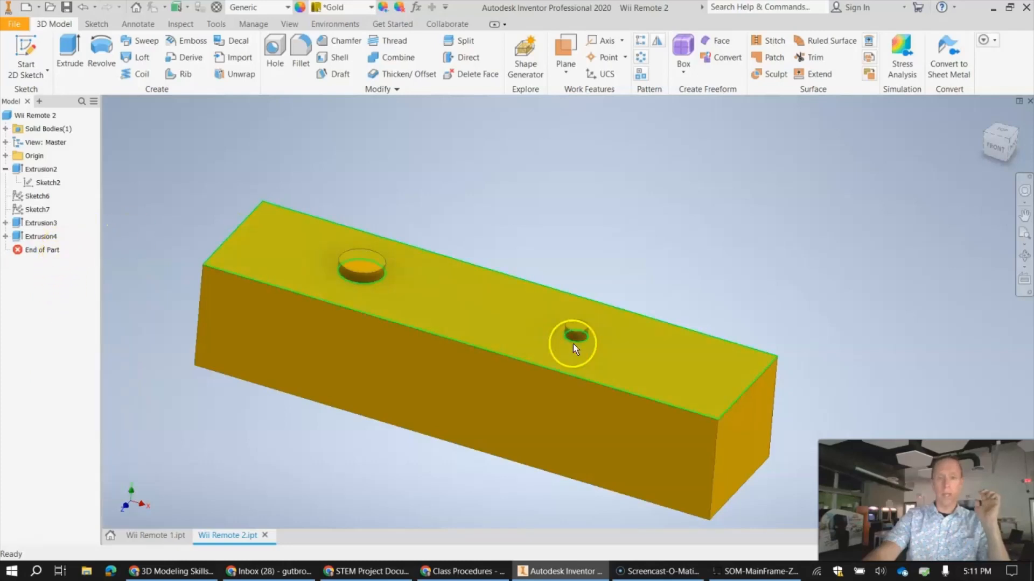
- Delete Extrusion4, the small raised button, while keeping its sketch
{"action": "left_click", "coordinate": [30, 236]}
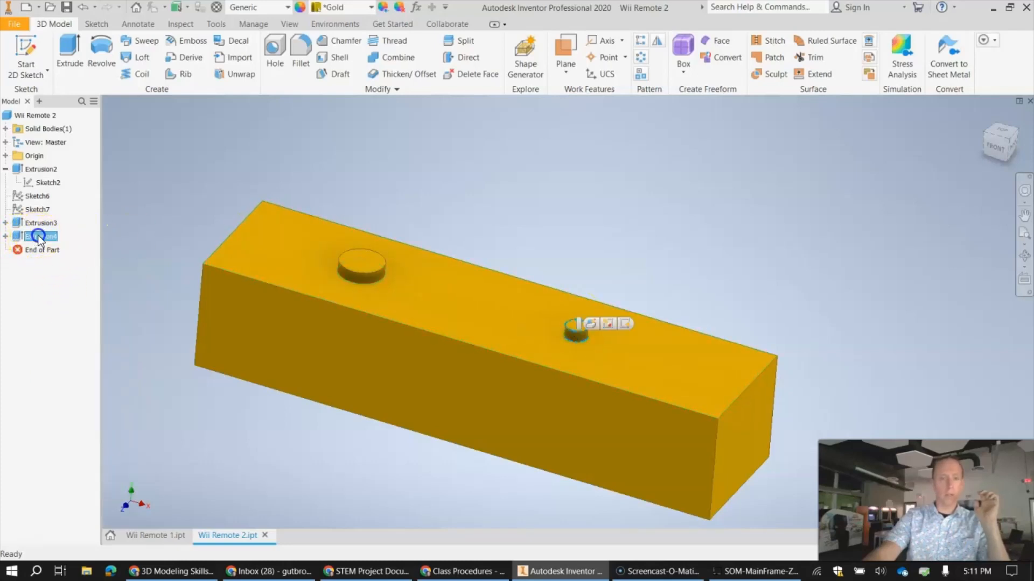
{"action": "left_click", "coordinate": [51, 272]}
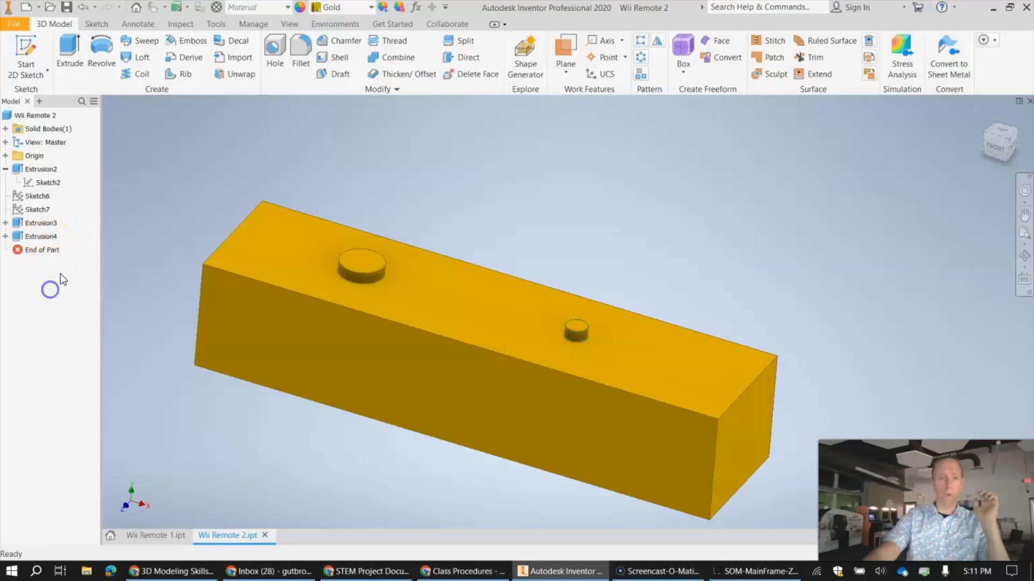
{"action": "right_click", "coordinate": [34, 238]}
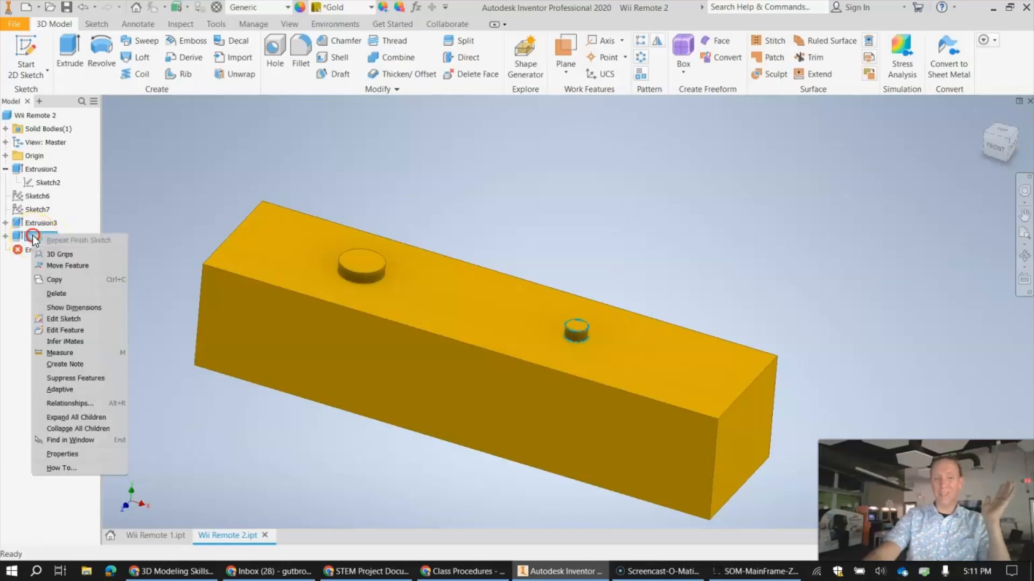
{"action": "left_click", "coordinate": [60, 295]}
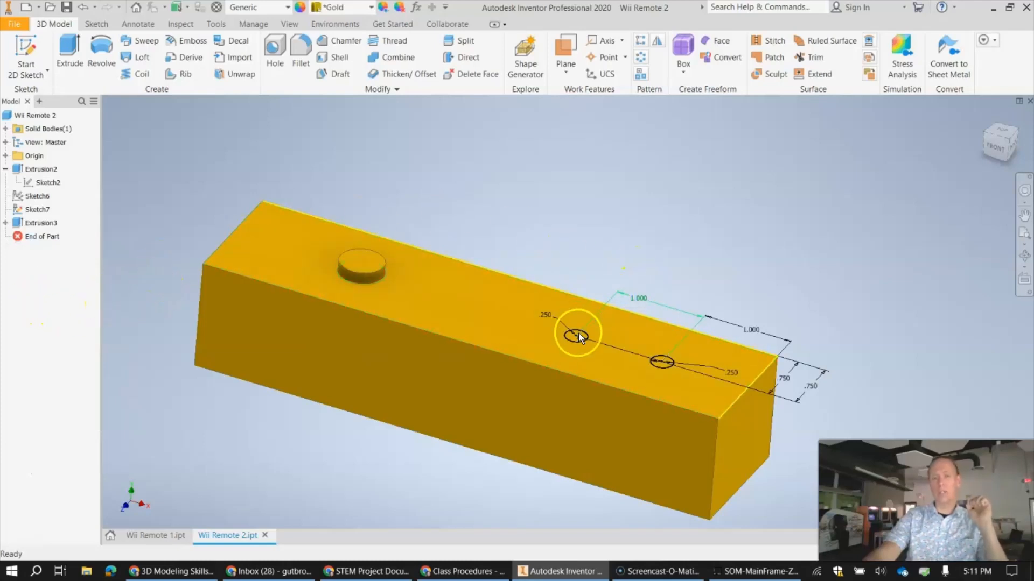
- Extrude both 0.25 in circles together upward from the block's top face by 0.125 in, joined to the body
{"action": "scroll", "coordinate": [576, 305], "scroll_direction": "up", "scroll_amount": 4}
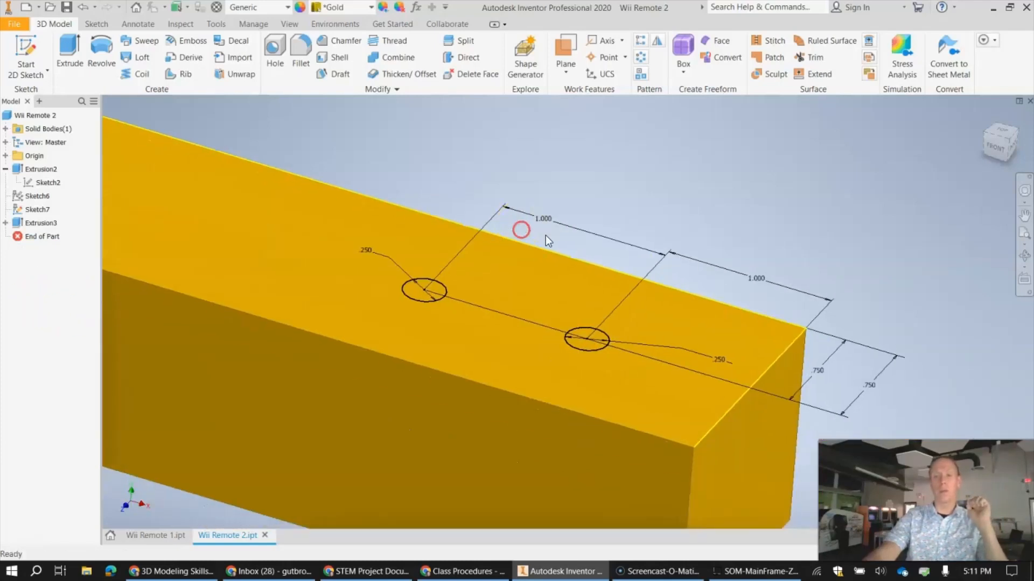
{"action": "left_click", "coordinate": [69, 54]}
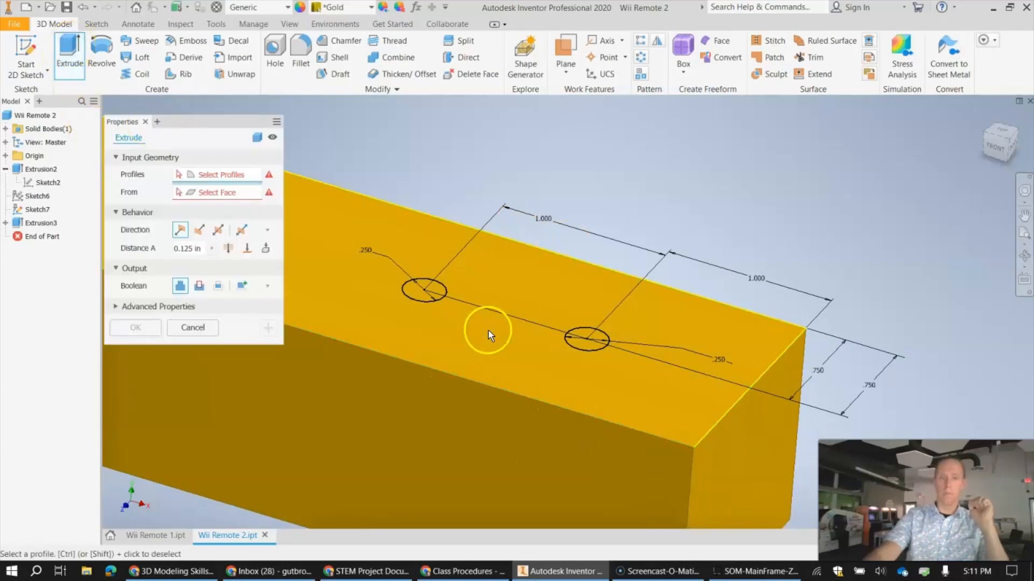
{"action": "scroll", "coordinate": [489, 330], "scroll_direction": "up", "scroll_amount": 3}
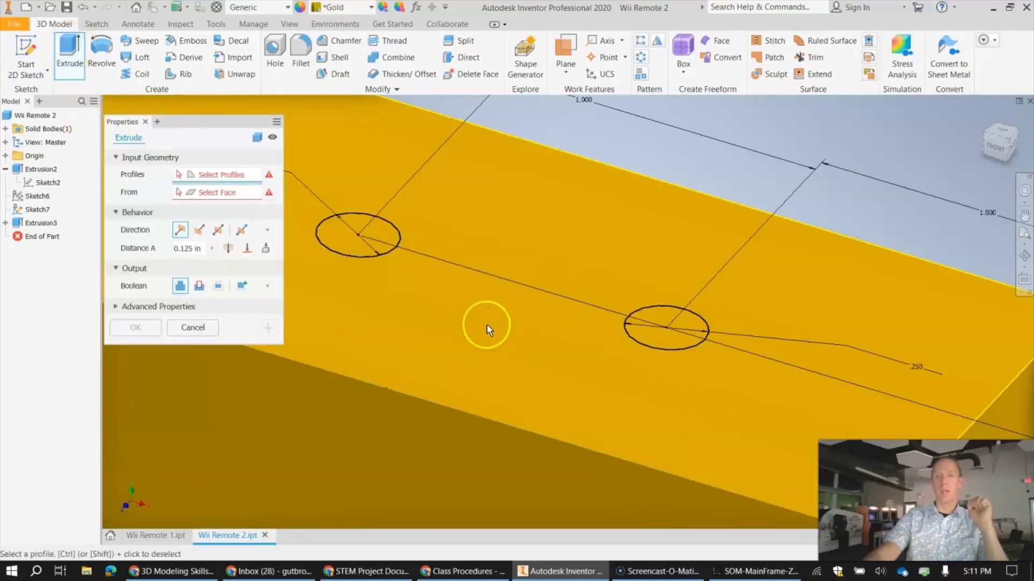
{"action": "left_click", "coordinate": [338, 238]}
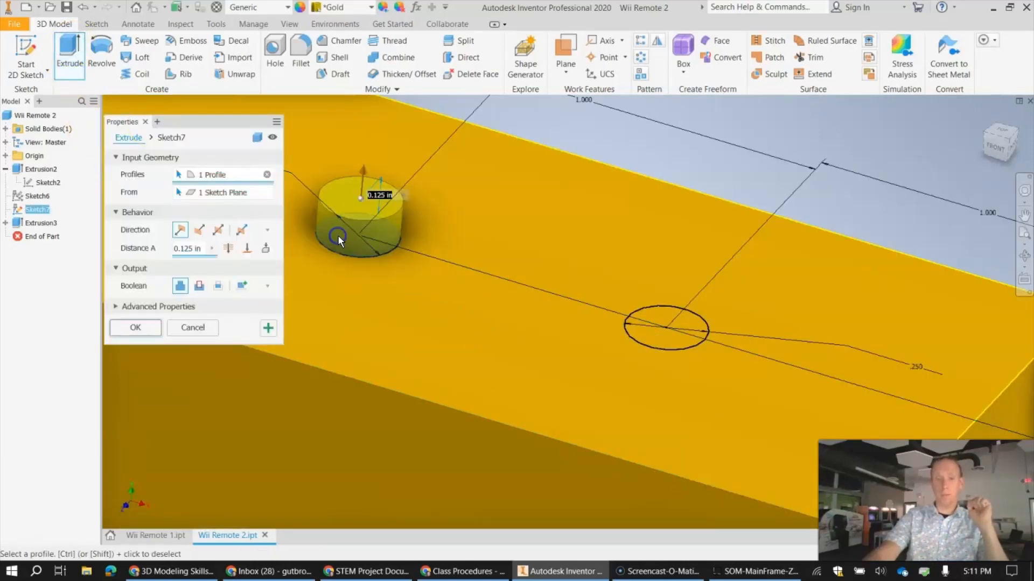
{"action": "left_click", "coordinate": [664, 334]}
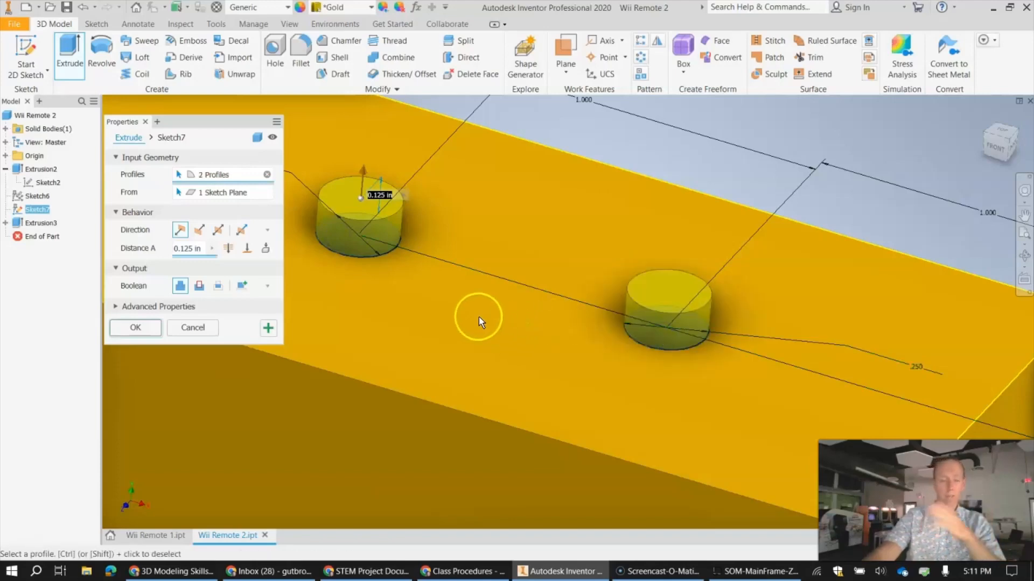
{"action": "left_click", "coordinate": [140, 333]}
{"action": "scroll", "coordinate": [308, 378], "scroll_direction": "up", "scroll_amount": 6}
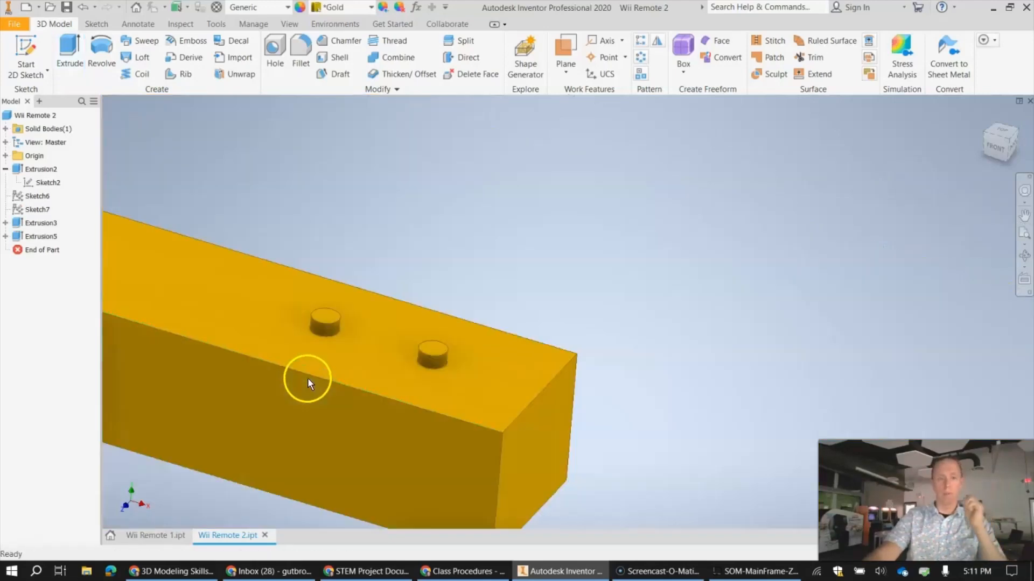
{"action": "middle_click_drag", "start_coordinate": [312, 374], "coordinate": [551, 344]}
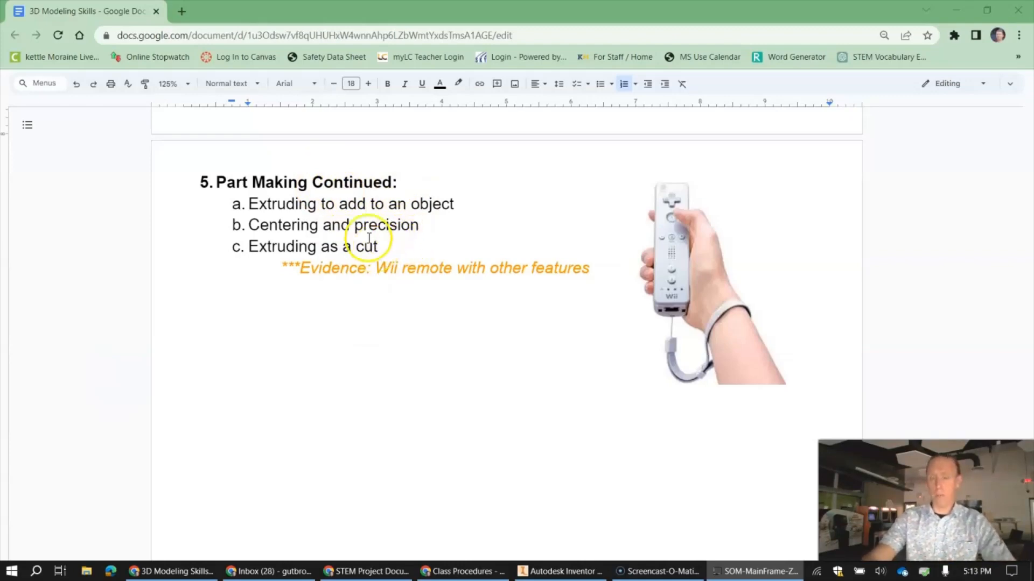
- Review the Part Making Continued section and Wii remote picture in the 3D Modeling Skills document, and return to Inventor
{"action": "left_click", "coordinate": [555, 574]}
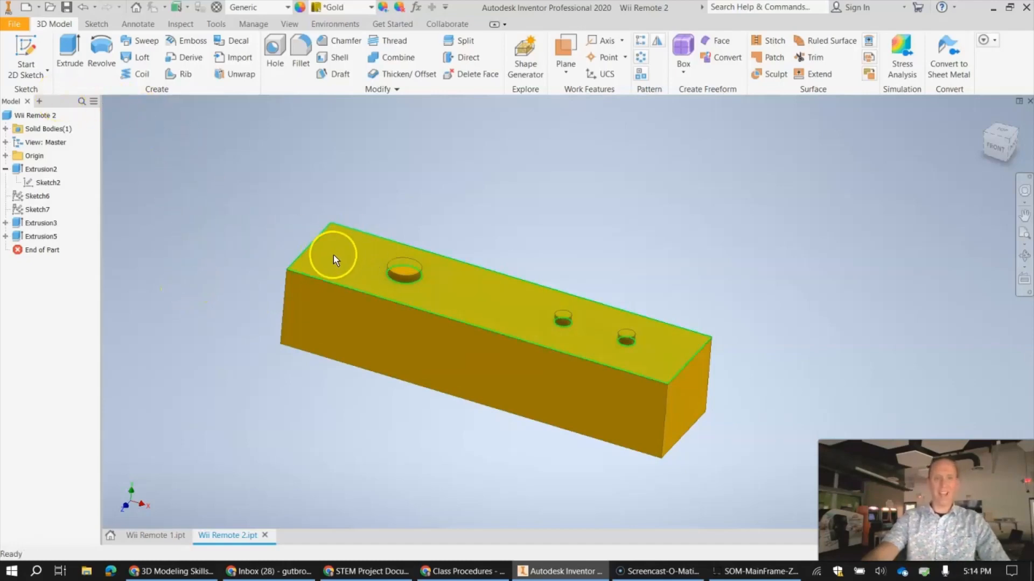
{"action": "left_click", "coordinate": [161, 571]}
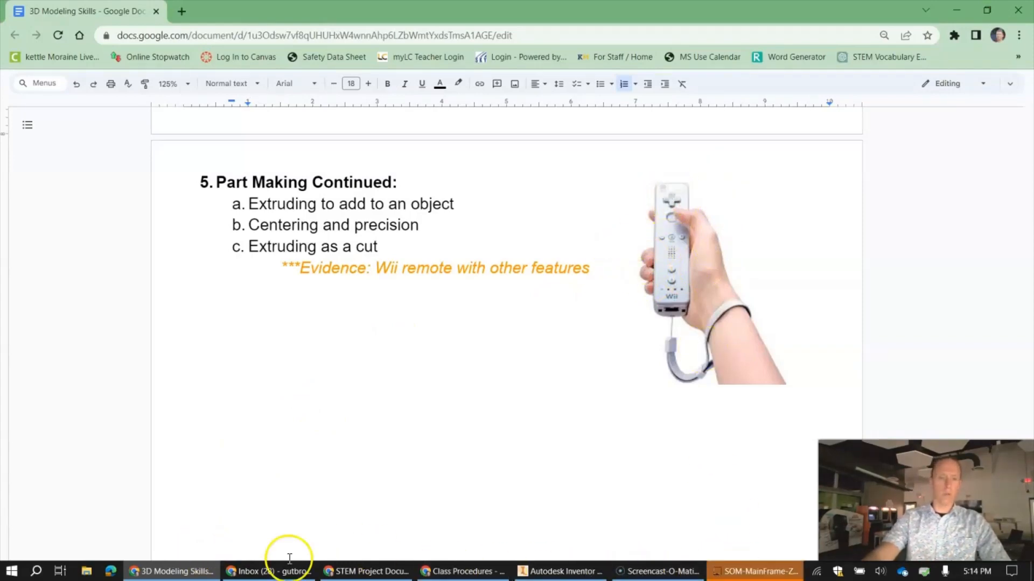
{"action": "left_click", "coordinate": [545, 572]}
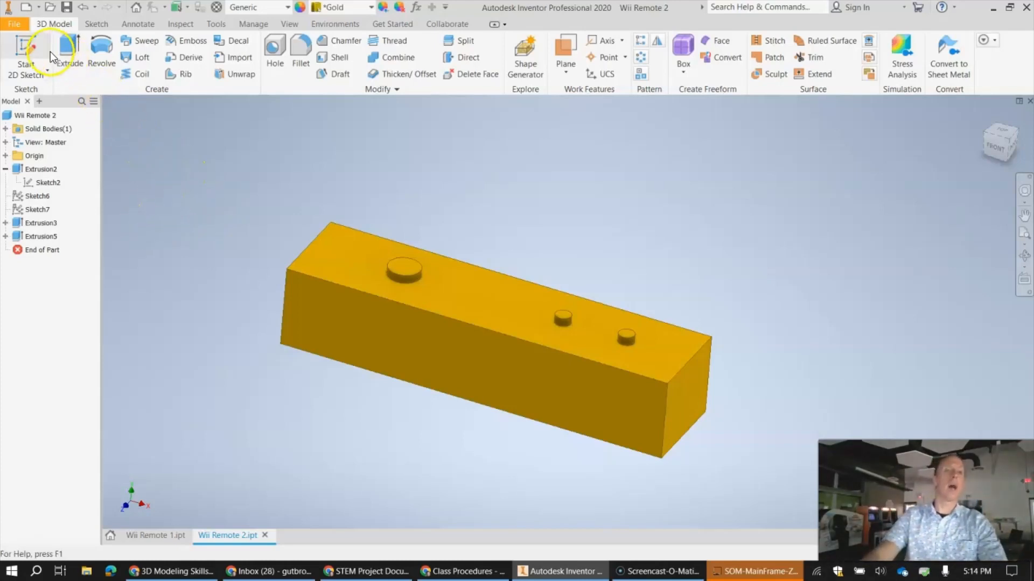
- Create a new sketch on the block's top face, viewed from the top
{"action": "left_click", "coordinate": [28, 48]}
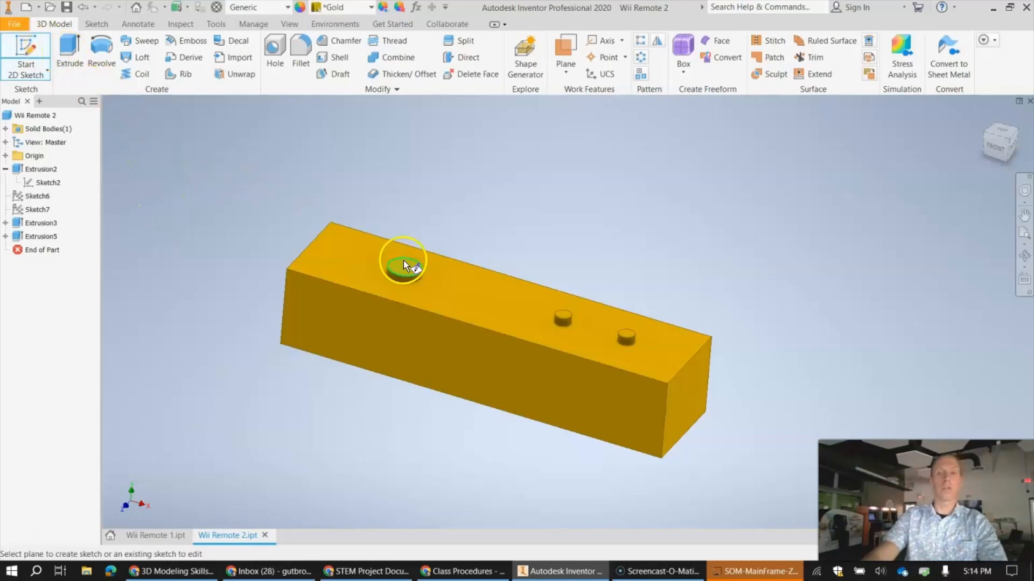
{"action": "left_click", "coordinate": [348, 264]}
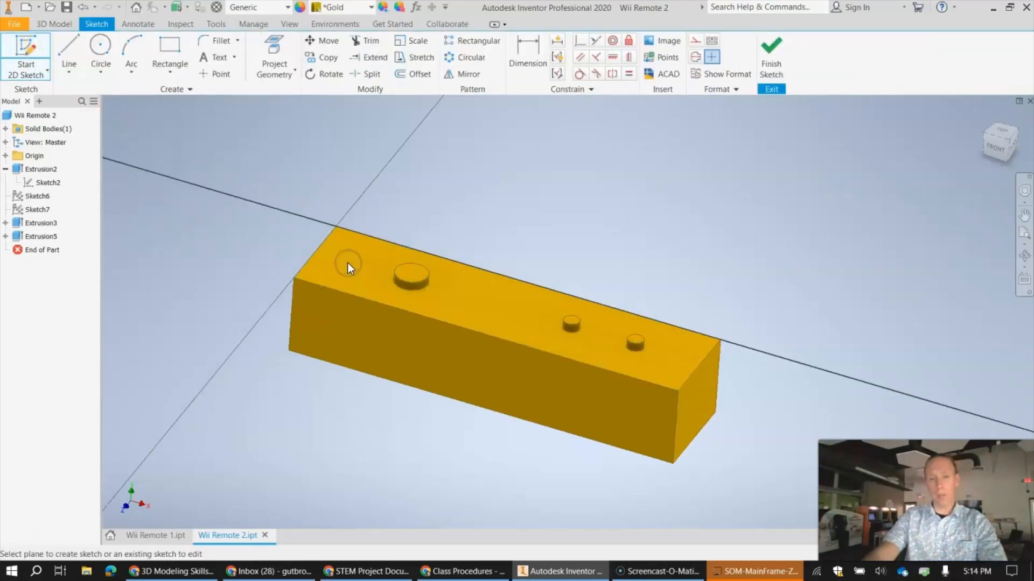
{"action": "middle_click_drag", "start_coordinate": [696, 330], "coordinate": [656, 318]}
{"action": "scroll", "coordinate": [572, 308], "scroll_direction": "down", "scroll_amount": 3}
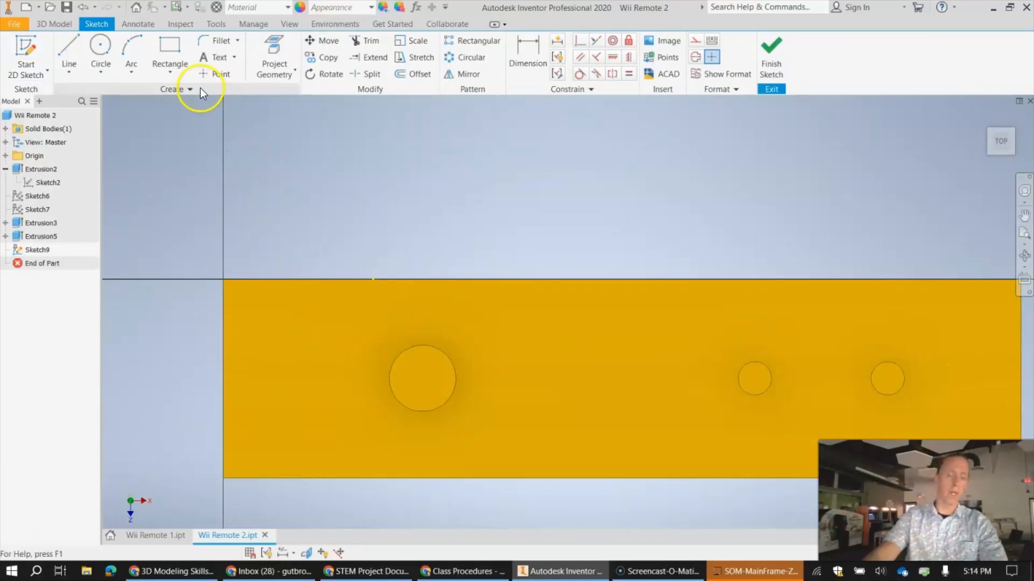
- Sketch a tall rectangle between the block's short end and the large button, crossed by a horizontal rectangle about 0.85 by 0.26 in
{"action": "left_click", "coordinate": [170, 51]}
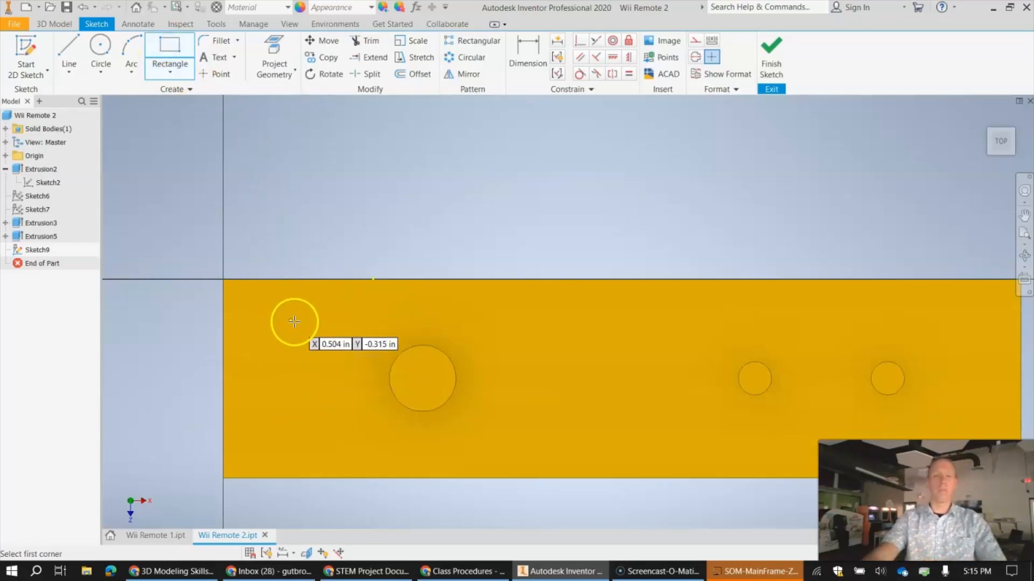
{"action": "left_click", "coordinate": [267, 305]}
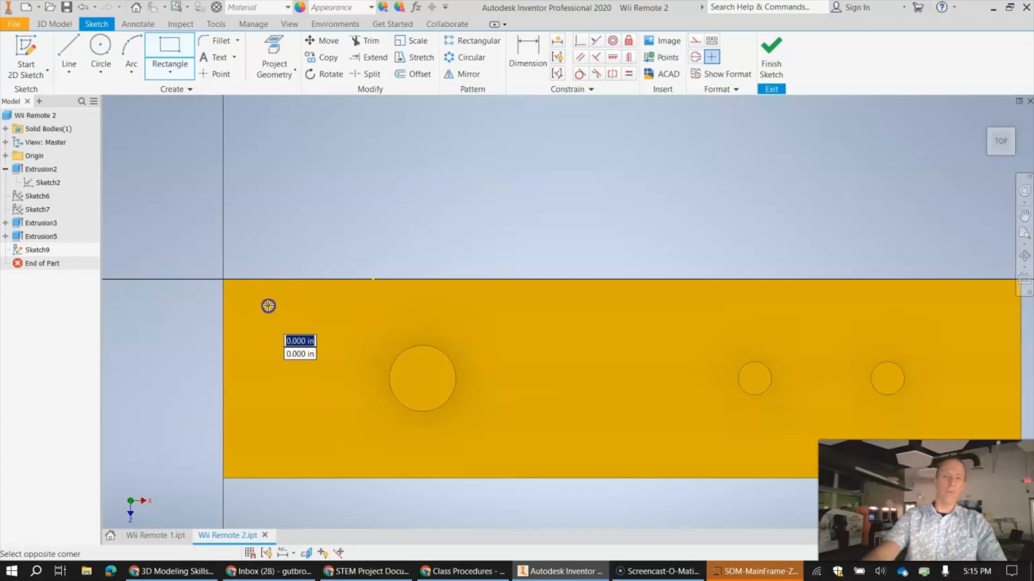
{"action": "left_click", "coordinate": [305, 435]}
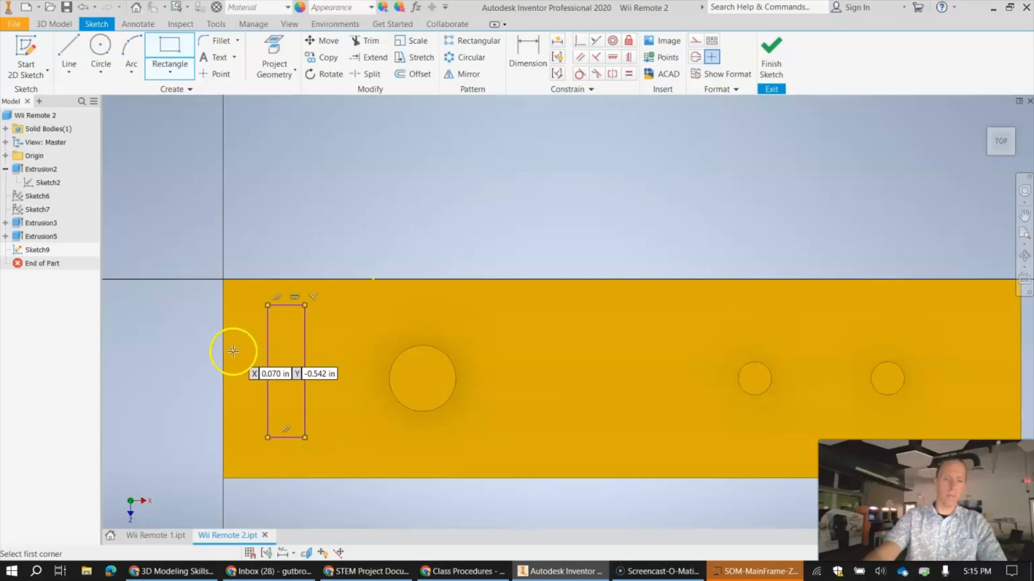
{"action": "left_click", "coordinate": [231, 351]}
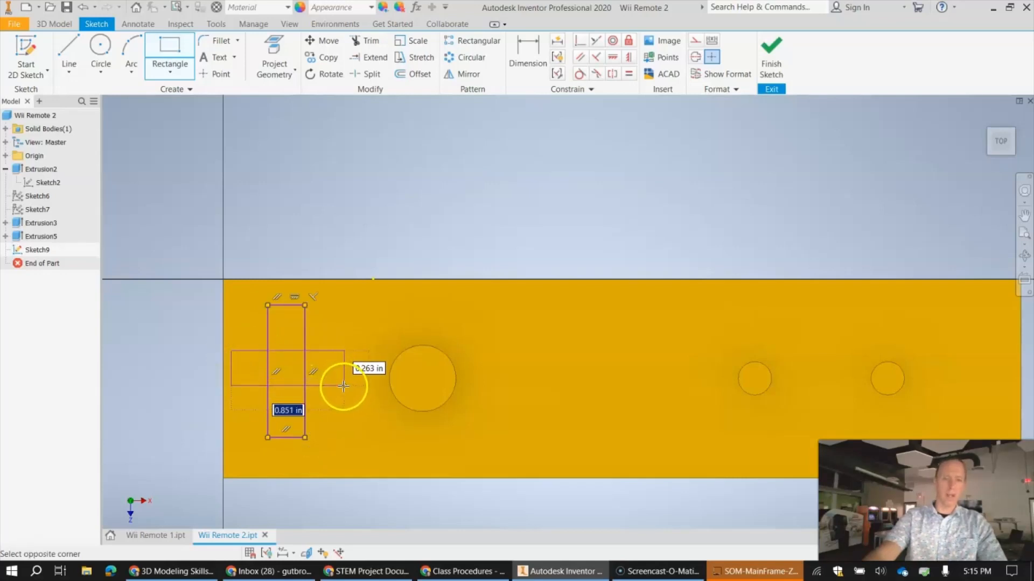
{"action": "left_click", "coordinate": [345, 386]}
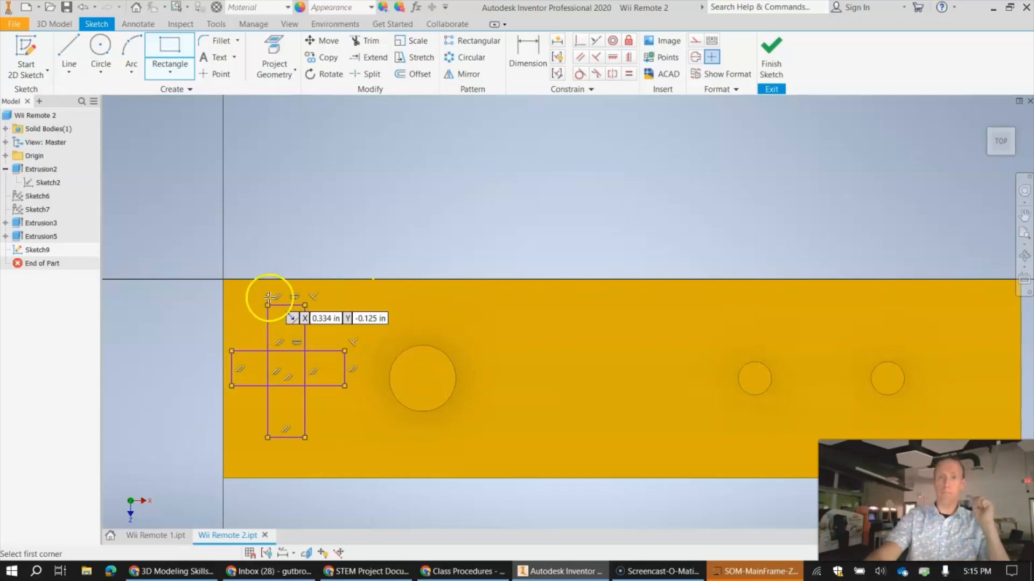
- Try deleting the tall rectangle's long edge nearer the large button, and undo the deletion
{"action": "left_click", "coordinate": [365, 44]}
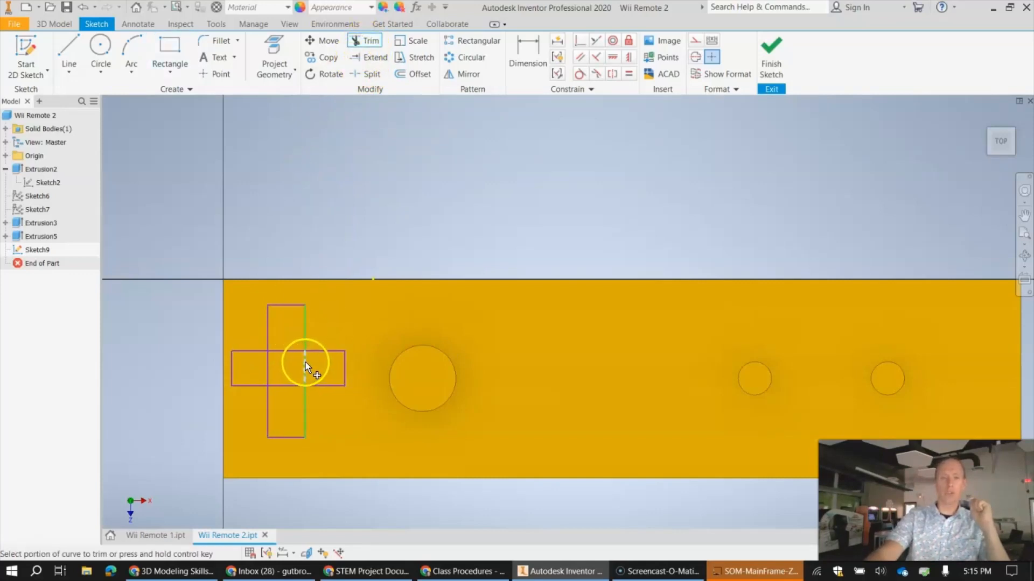
{"action": "scroll", "coordinate": [301, 367], "scroll_direction": "up", "scroll_amount": 3}
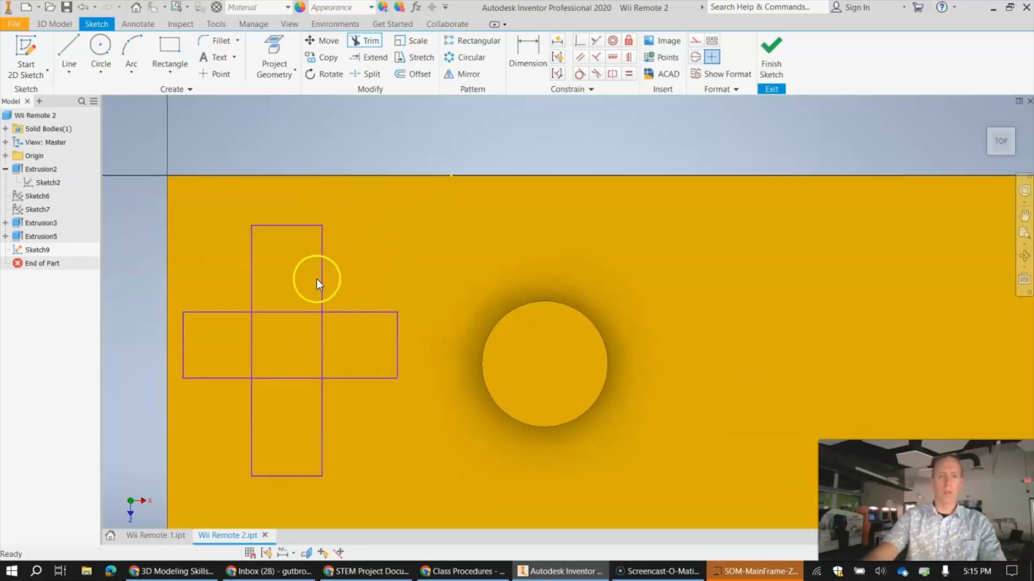
{"action": "key", "text": "Escape"}
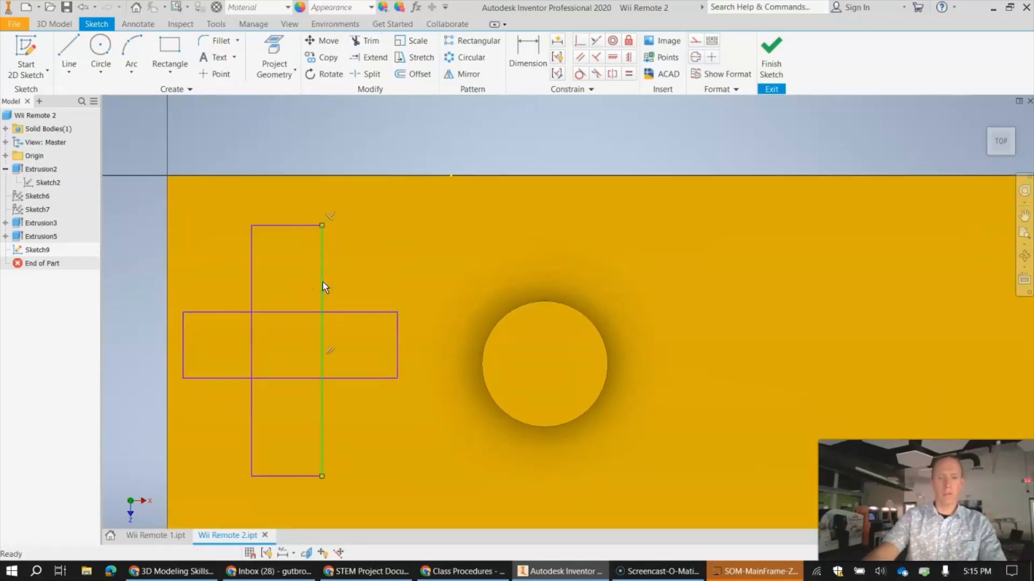
{"action": "left_click", "coordinate": [322, 284]}
{"action": "key", "text": "Delete"}
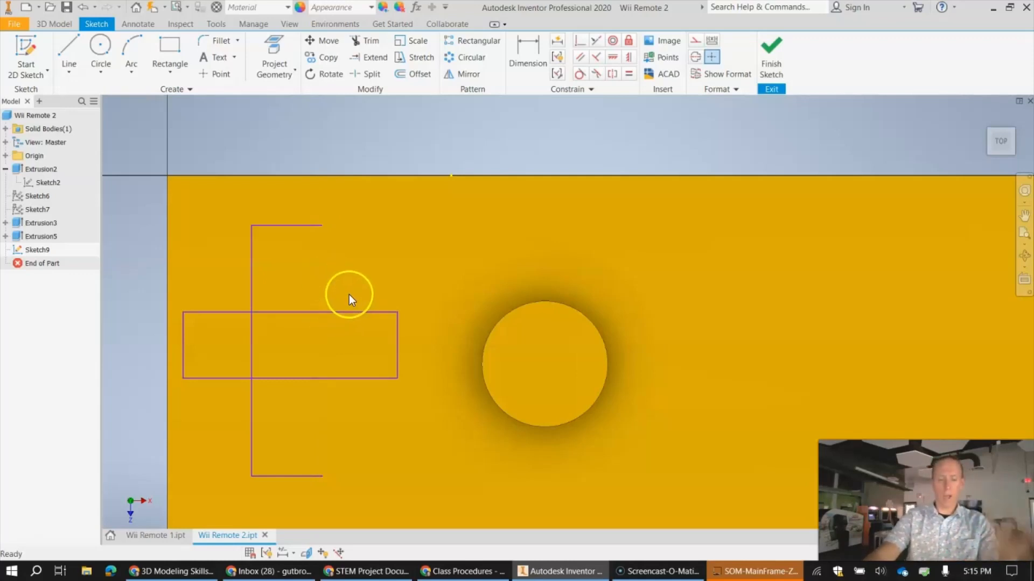
{"action": "key", "text": "ctrl+z"}
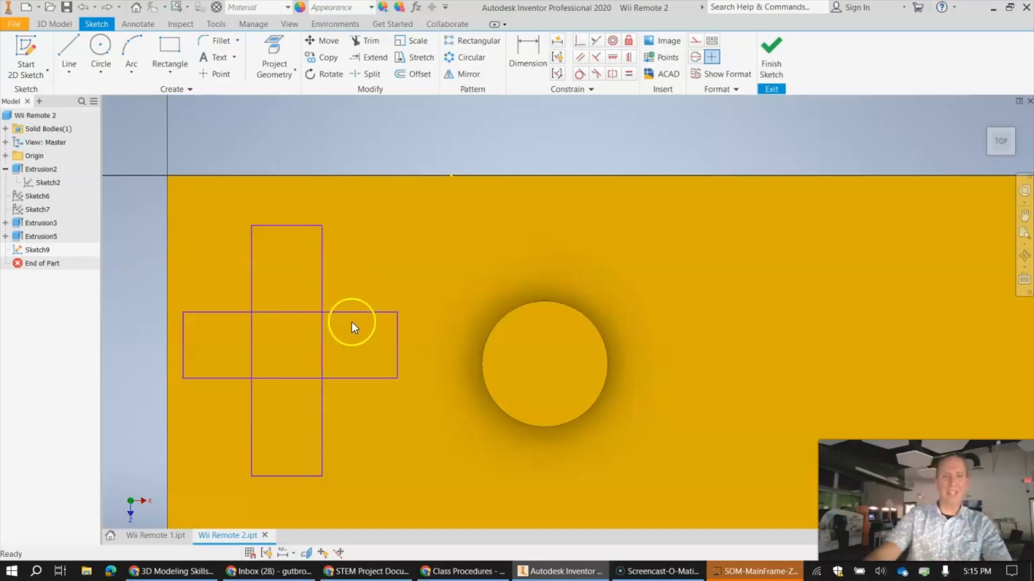
- Trim the four inner line segments where the two rectangles overlap to form a single cross outline
{"action": "left_click", "coordinate": [371, 43]}
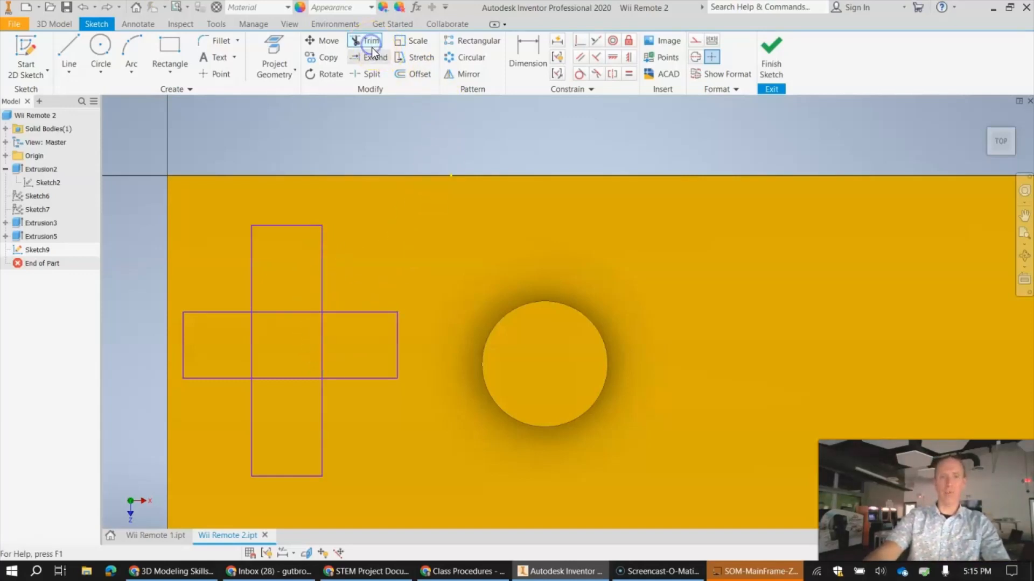
{"action": "left_click", "coordinate": [320, 347]}
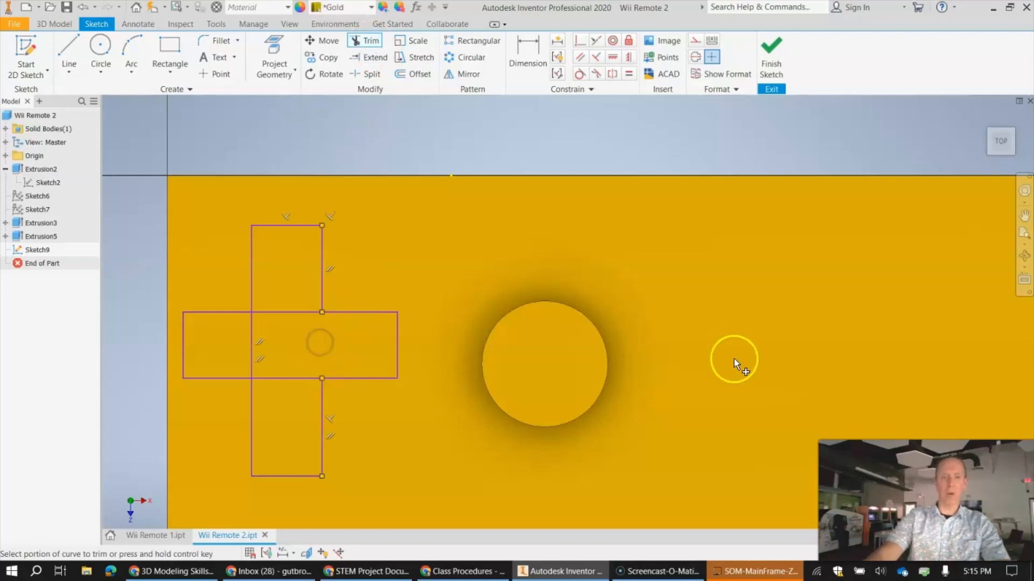
{"action": "left_click", "coordinate": [287, 312]}
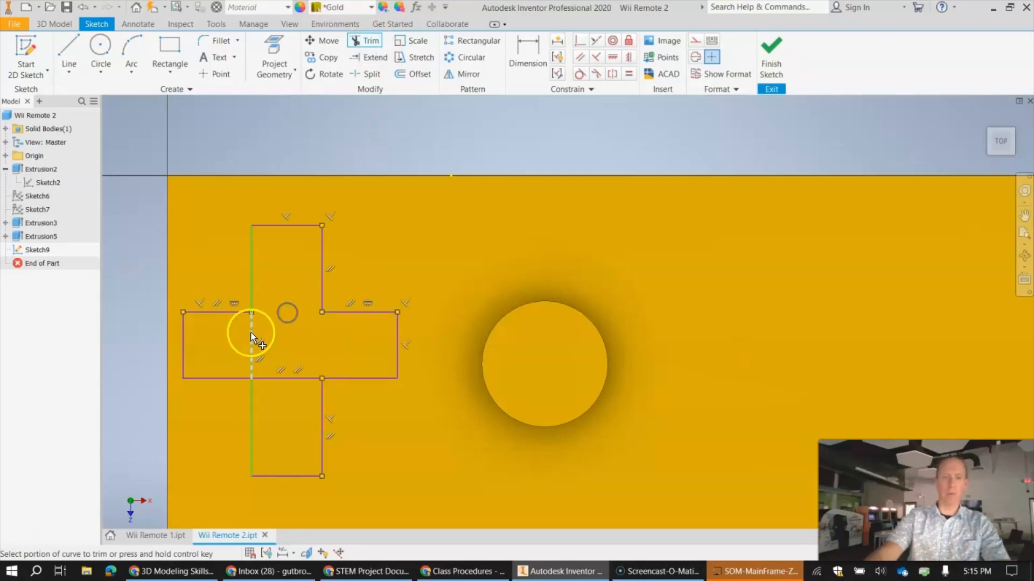
{"action": "left_click", "coordinate": [250, 334]}
{"action": "left_click", "coordinate": [279, 379]}
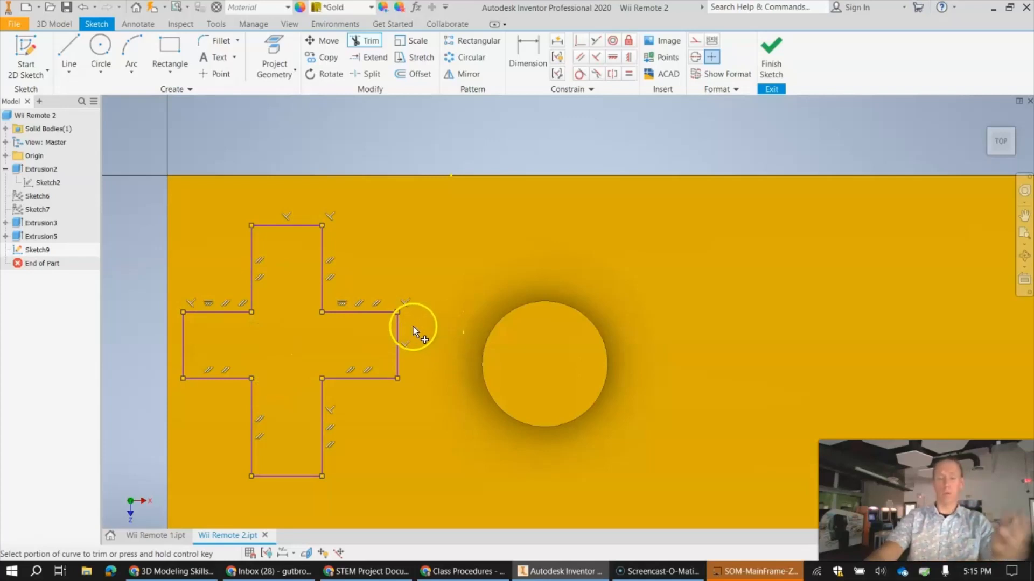
- Undo the four trims on the crossed rectangles
{"action": "key", "text": "Escape"}
{"action": "key", "text": "ctrl+z"}
{"action": "key", "text": "ctrl+z"}
{"action": "key", "text": "ctrl+z"}
{"action": "key", "text": "ctrl+z"}
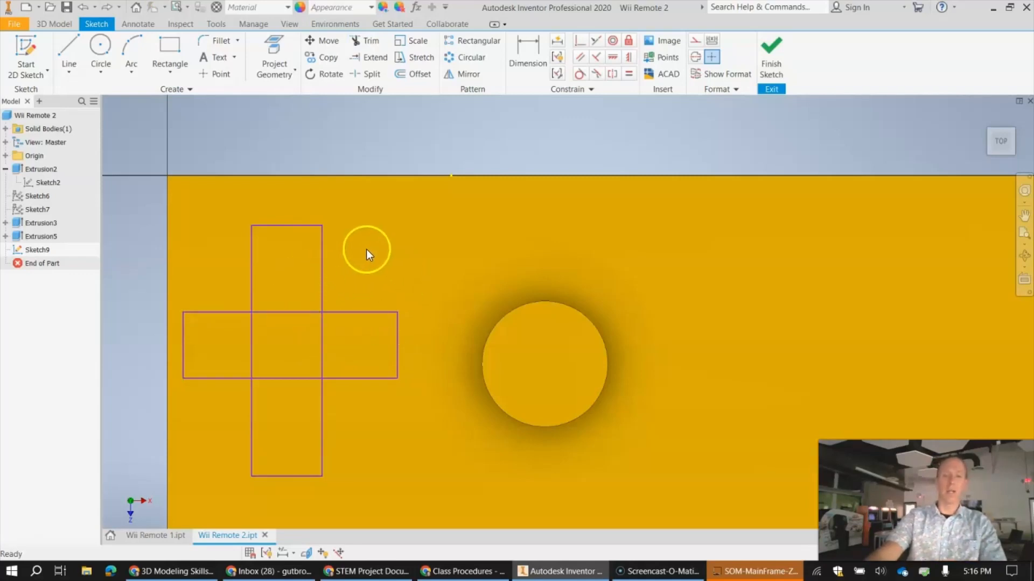
- Finish the cross sketch and extrude all five of its regions upward by 0.125 in as a raised D-pad joined to the block
{"action": "left_click", "coordinate": [771, 52]}
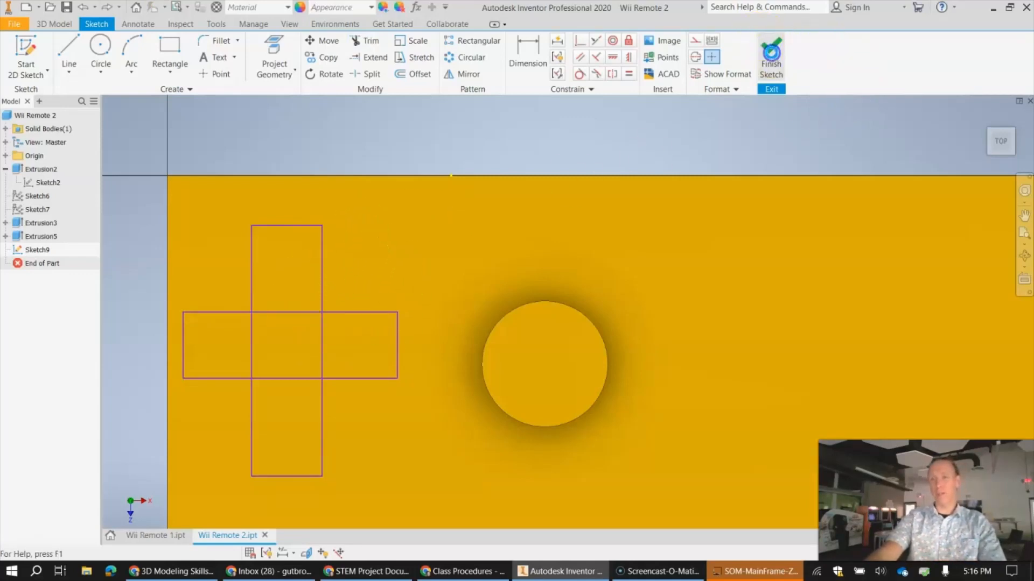
{"action": "scroll", "coordinate": [284, 267], "scroll_direction": "down", "scroll_amount": 3}
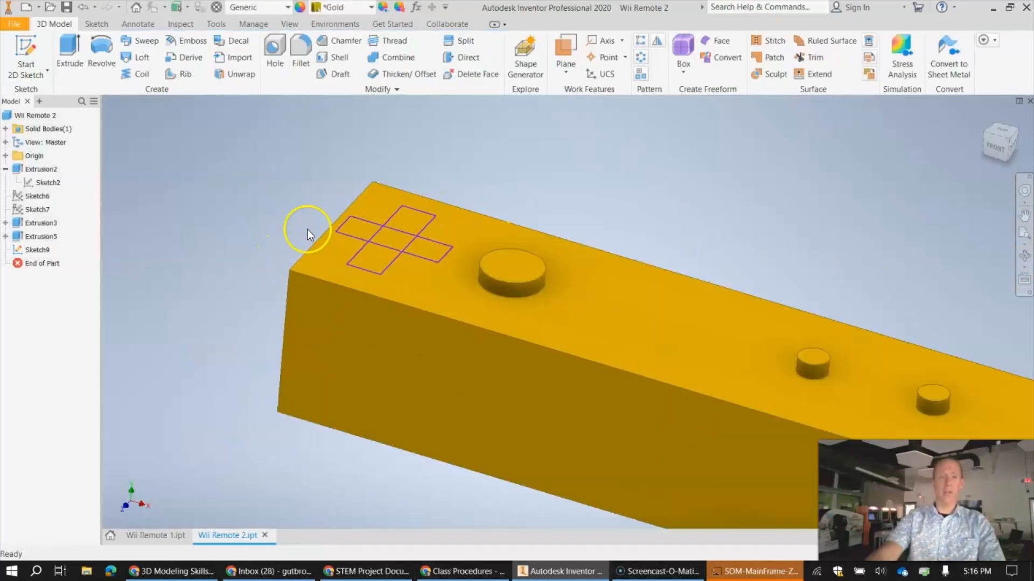
{"action": "scroll", "coordinate": [355, 215], "scroll_direction": "down", "scroll_amount": 3}
{"action": "middle_click_drag", "start_coordinate": [367, 212], "coordinate": [228, 328]}
{"action": "middle_click_drag", "start_coordinate": [364, 336], "coordinate": [451, 285]}
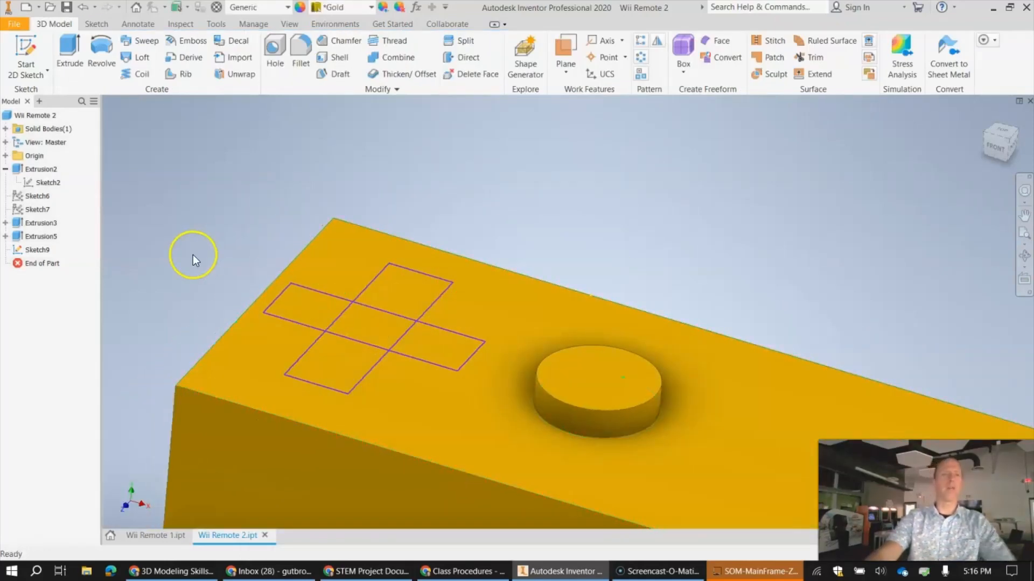
{"action": "left_click", "coordinate": [69, 52]}
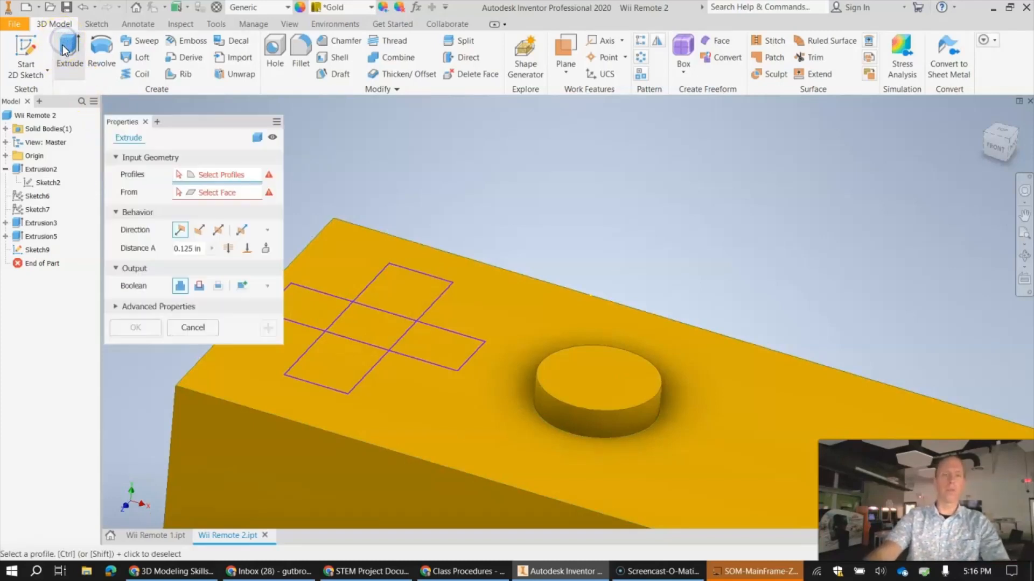
{"action": "left_click", "coordinate": [318, 309]}
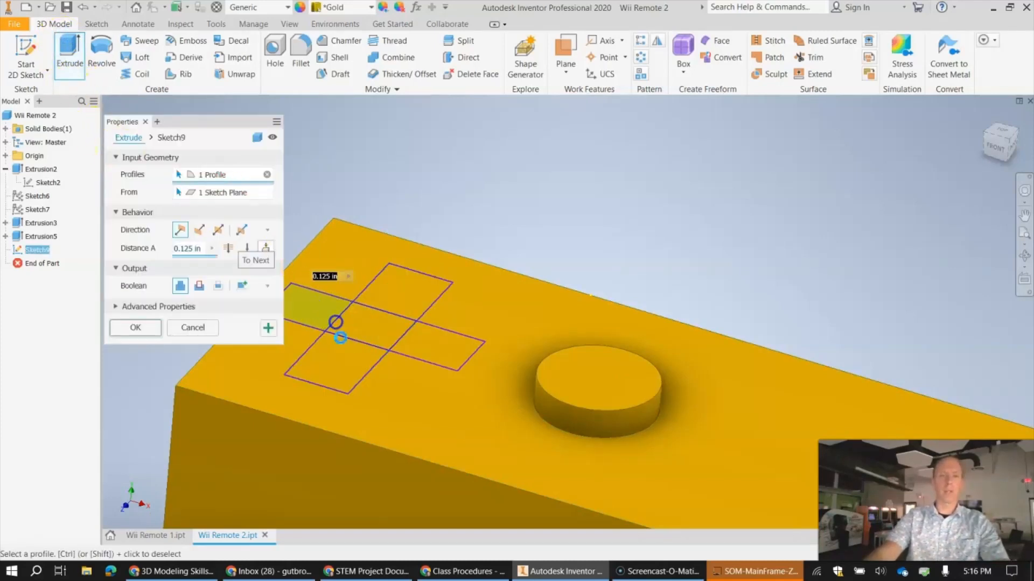
{"action": "left_click", "coordinate": [332, 368]}
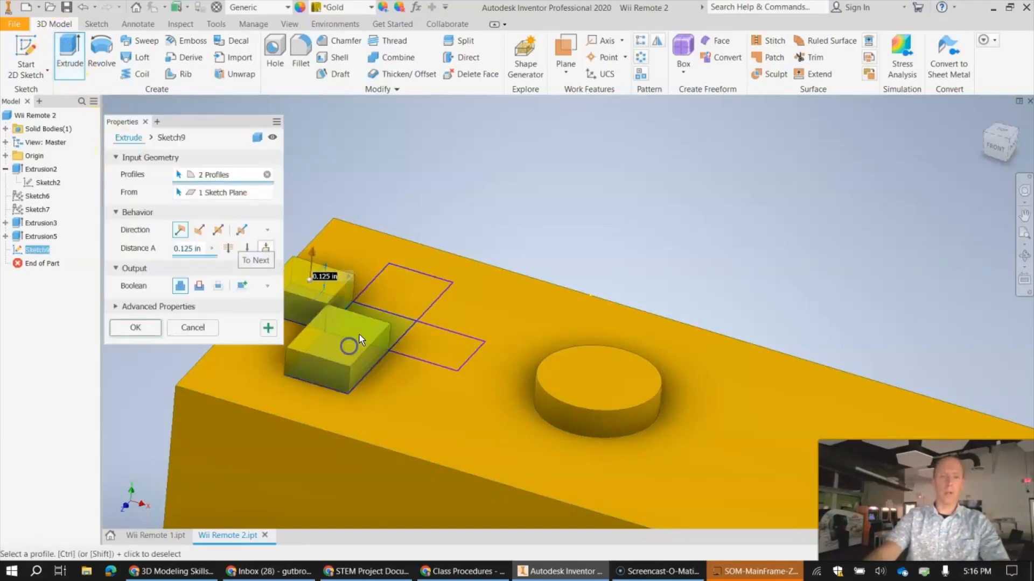
{"action": "left_click", "coordinate": [388, 318]}
{"action": "left_click", "coordinate": [404, 293]}
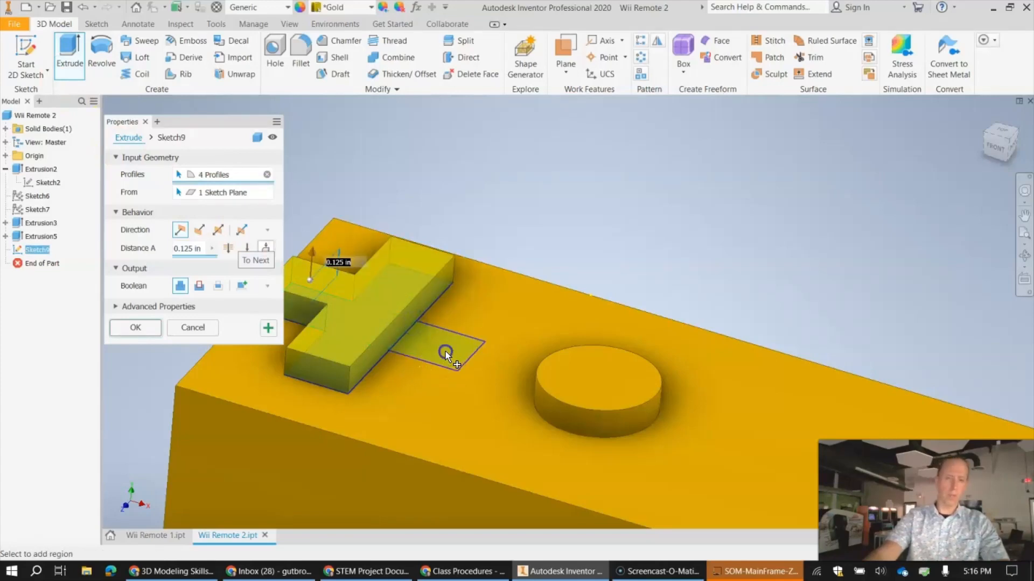
{"action": "left_click", "coordinate": [433, 321]}
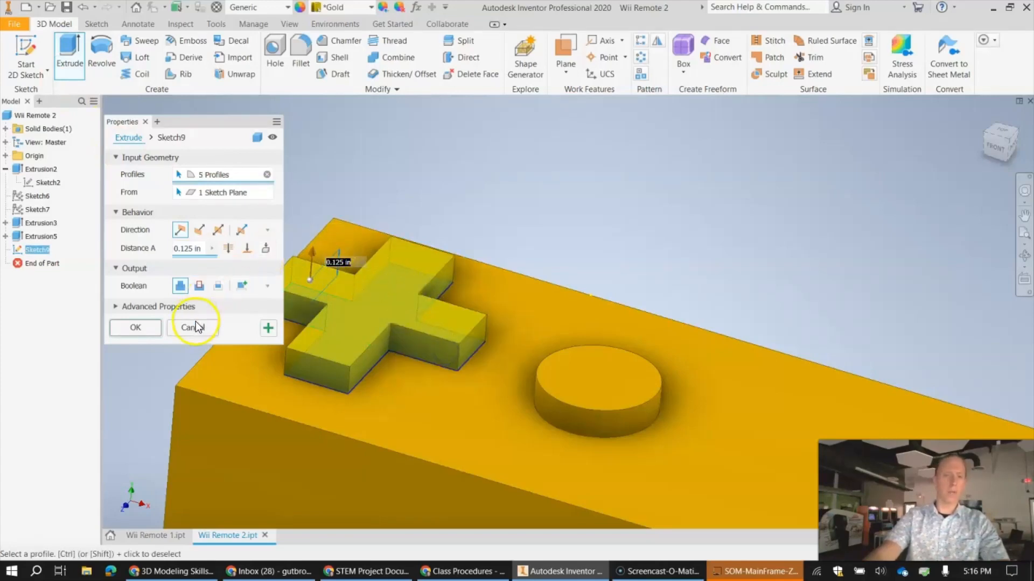
{"action": "left_click", "coordinate": [135, 328]}
{"action": "scroll", "coordinate": [543, 270], "scroll_direction": "down", "scroll_amount": 3}
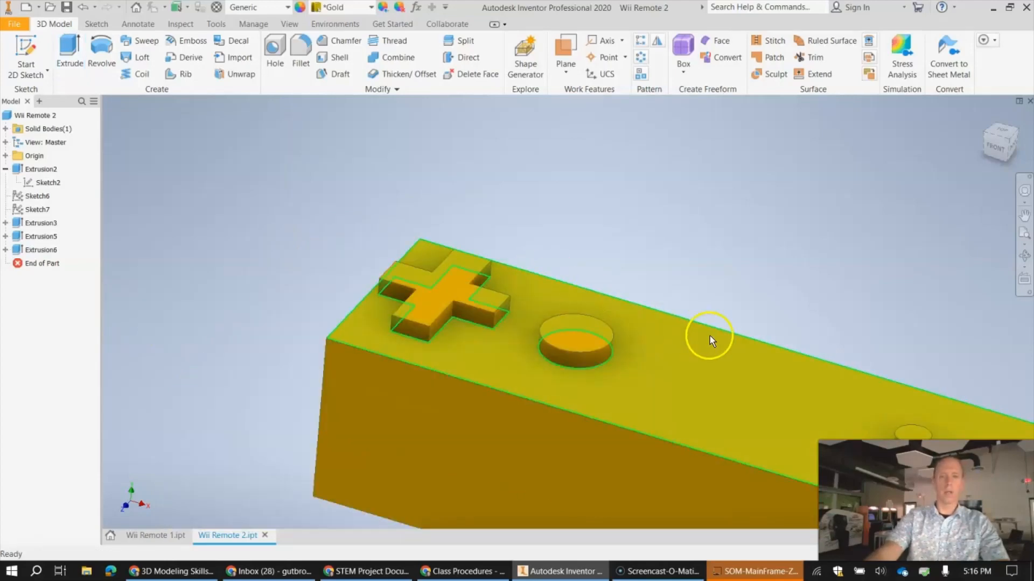
{"action": "middle_click_drag", "start_coordinate": [512, 251], "coordinate": [343, 156]}
{"action": "middle_click_drag", "start_coordinate": [235, 198], "coordinate": [406, 245]}
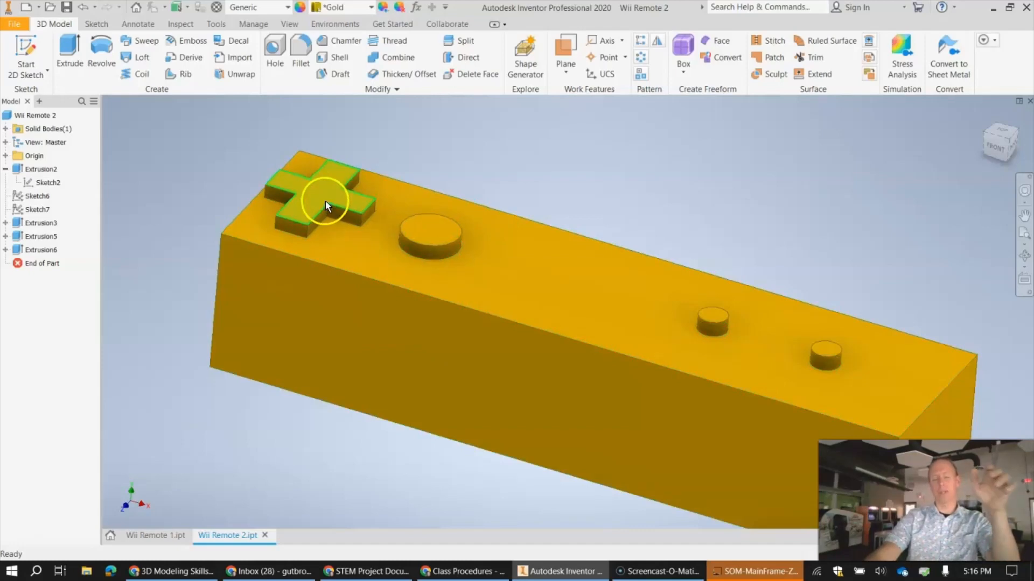
- Examine the rounded underside and end profile of the reference model Wii Remote 1, and compare the end face of Wii Remote 2
{"action": "left_click", "coordinate": [165, 535]}
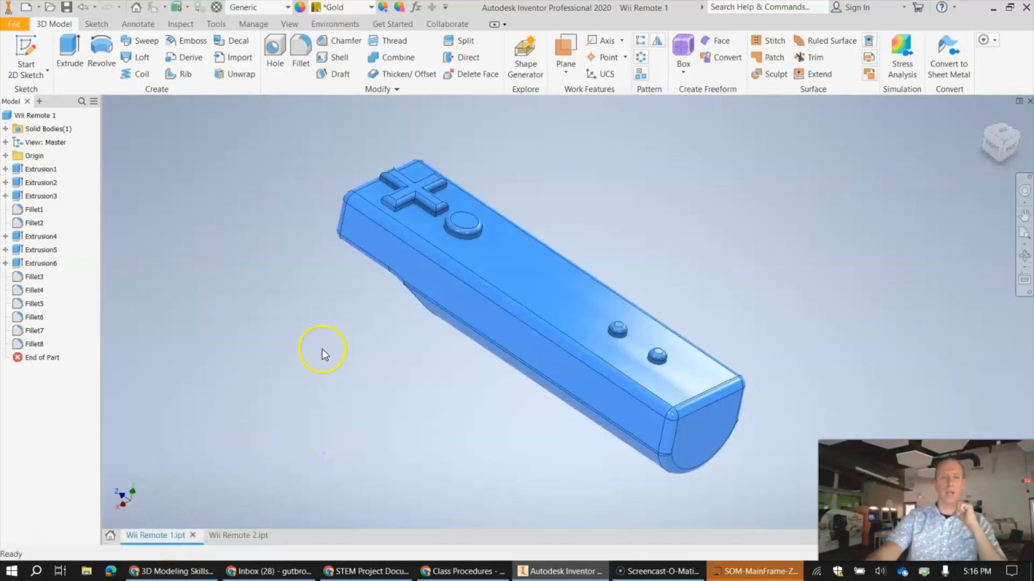
{"action": "left_click", "coordinate": [996, 146]}
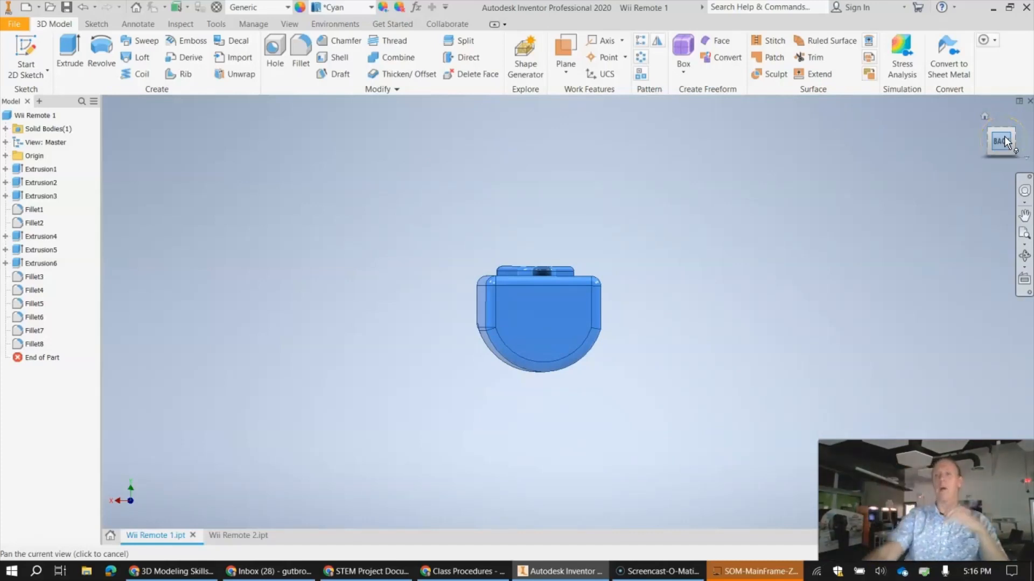
{"action": "left_click_drag", "start_coordinate": [1000, 141], "coordinate": [131, 184]}
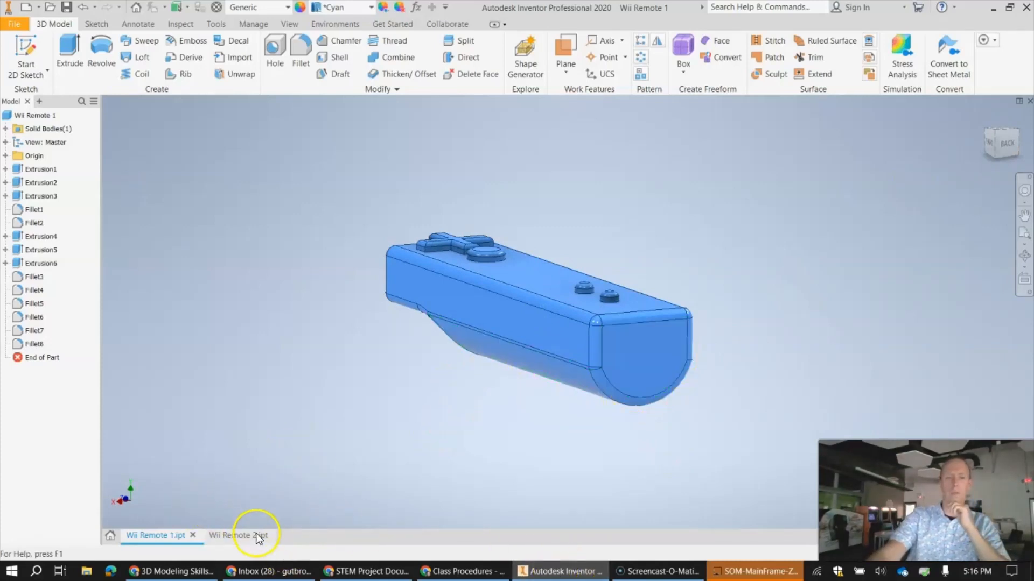
{"action": "left_click", "coordinate": [232, 541]}
{"action": "middle_click_drag", "start_coordinate": [876, 215], "coordinate": [812, 190]}
{"action": "scroll", "coordinate": [817, 214], "scroll_direction": "up", "scroll_amount": 3}
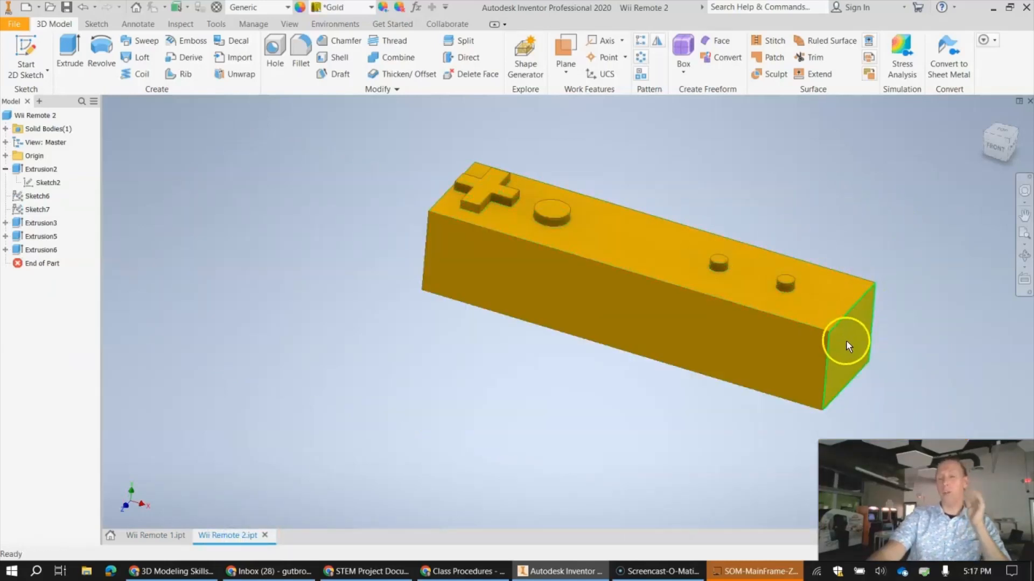
{"action": "left_click_drag", "start_coordinate": [1006, 152], "coordinate": [954, 150]}
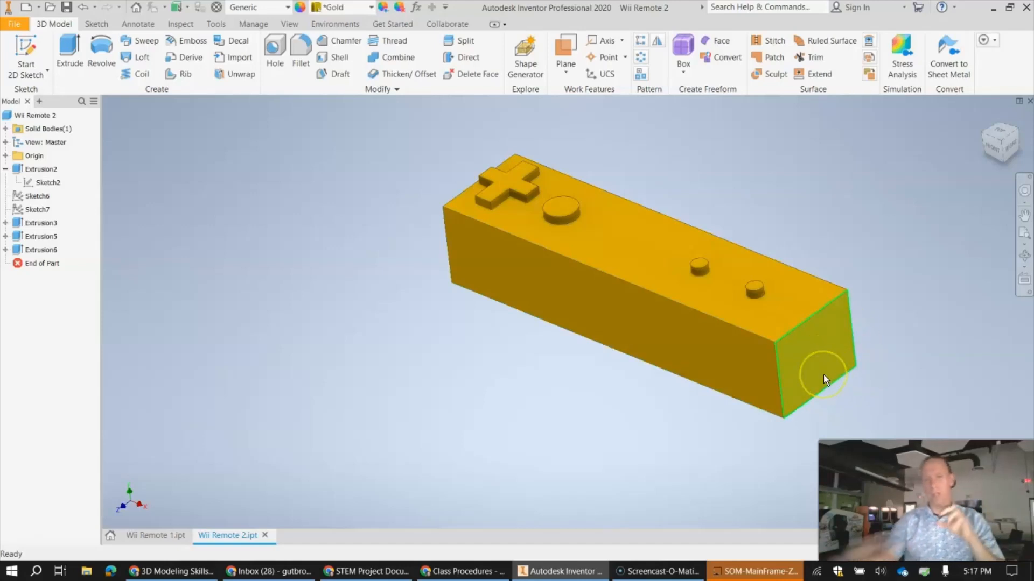
{"action": "left_click", "coordinate": [841, 392]}
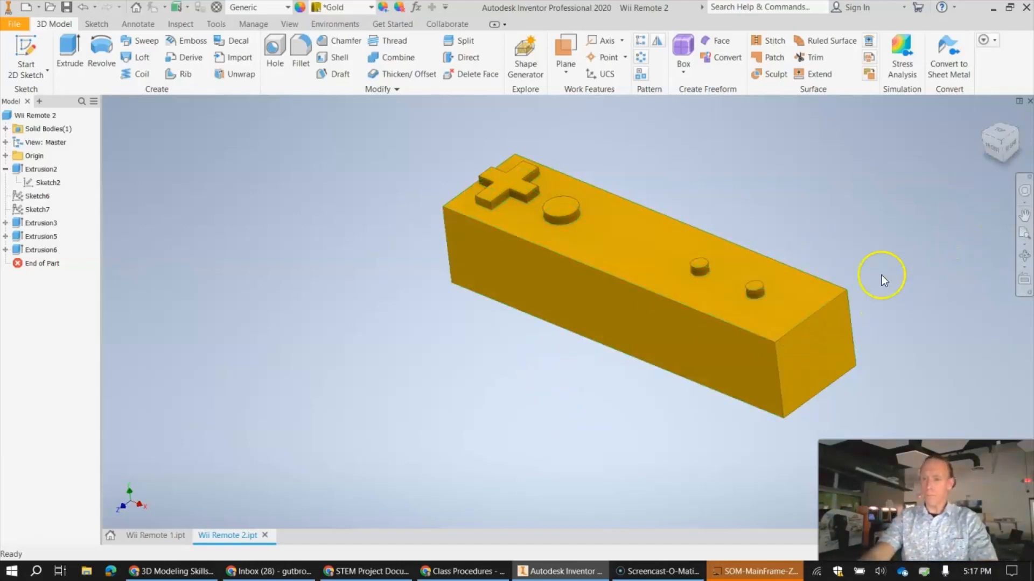
- Start a new 2D sketch on the block's flat end face nearest the two small buttons
{"action": "scroll", "coordinate": [815, 351], "scroll_direction": "up", "scroll_amount": 3}
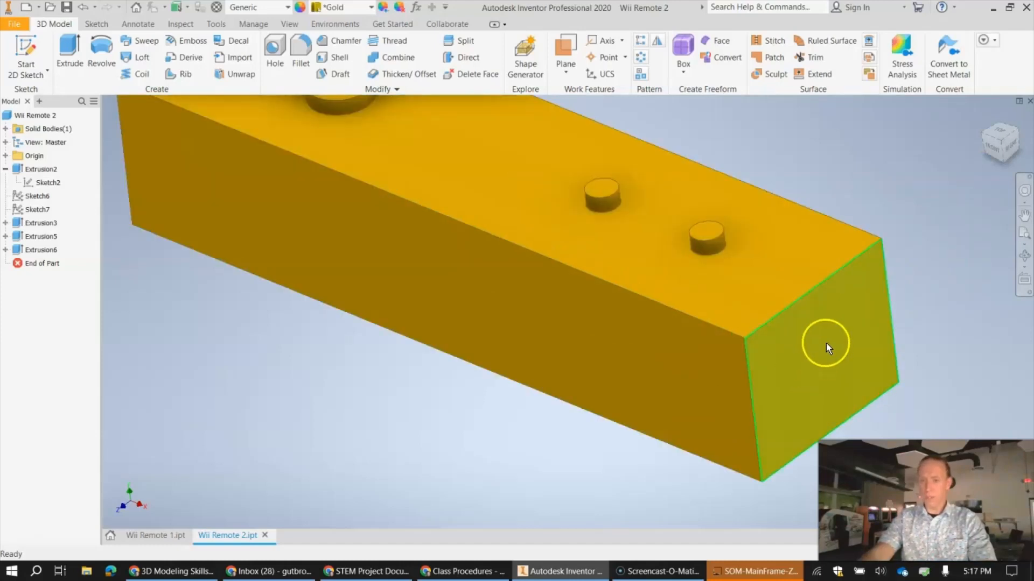
{"action": "scroll", "coordinate": [824, 356], "scroll_direction": "down", "scroll_amount": 5}
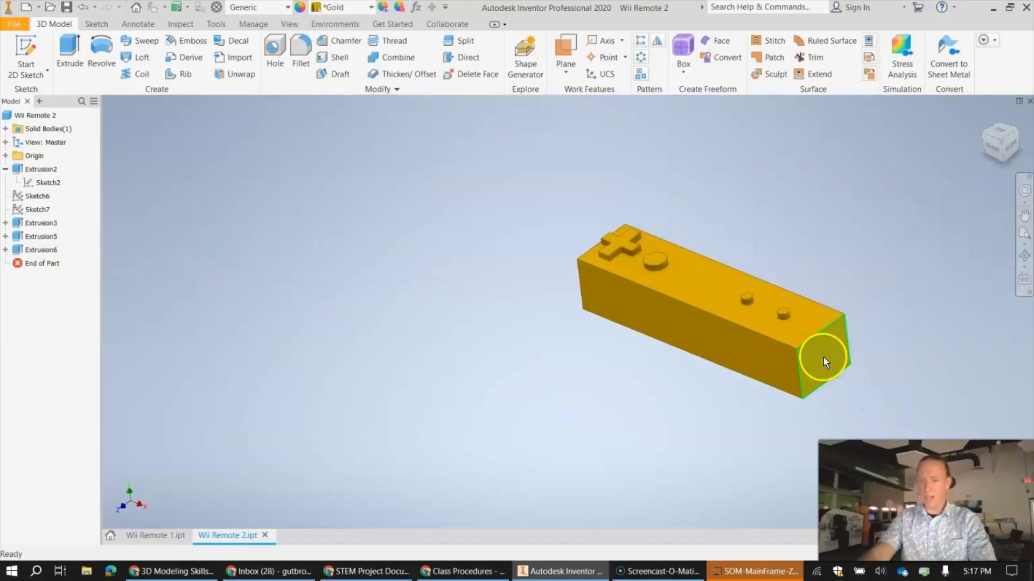
{"action": "left_click", "coordinate": [1011, 151]}
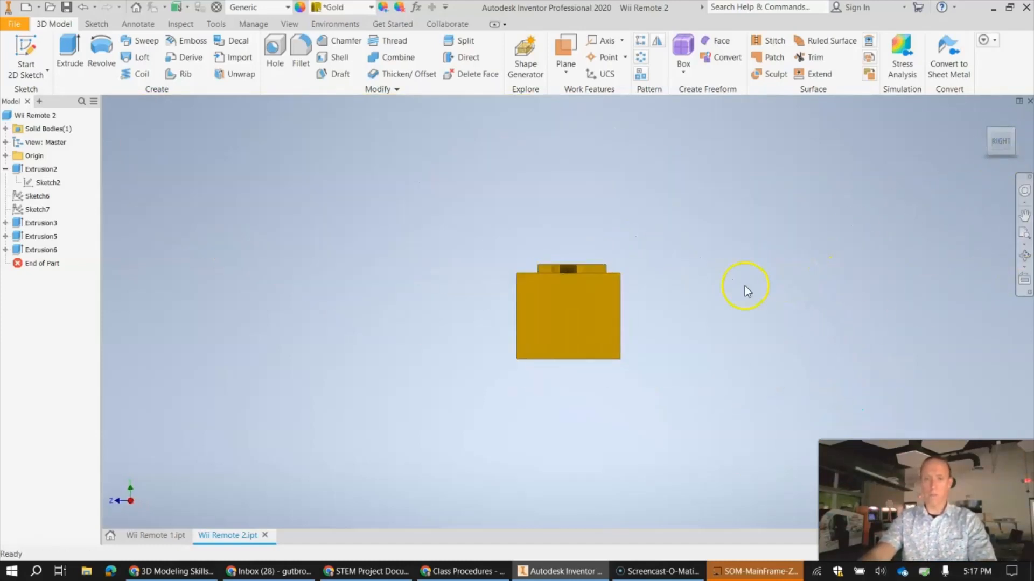
{"action": "scroll", "coordinate": [745, 286], "scroll_direction": "up", "scroll_amount": 3}
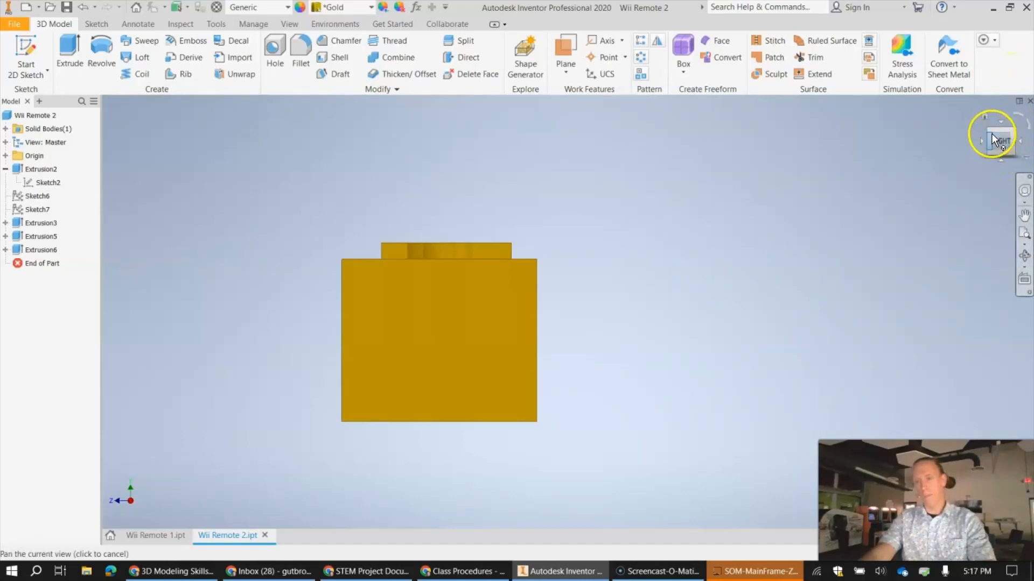
{"action": "left_click_drag", "start_coordinate": [992, 134], "coordinate": [1029, 141]}
{"action": "middle_click_drag", "start_coordinate": [789, 250], "coordinate": [847, 136]}
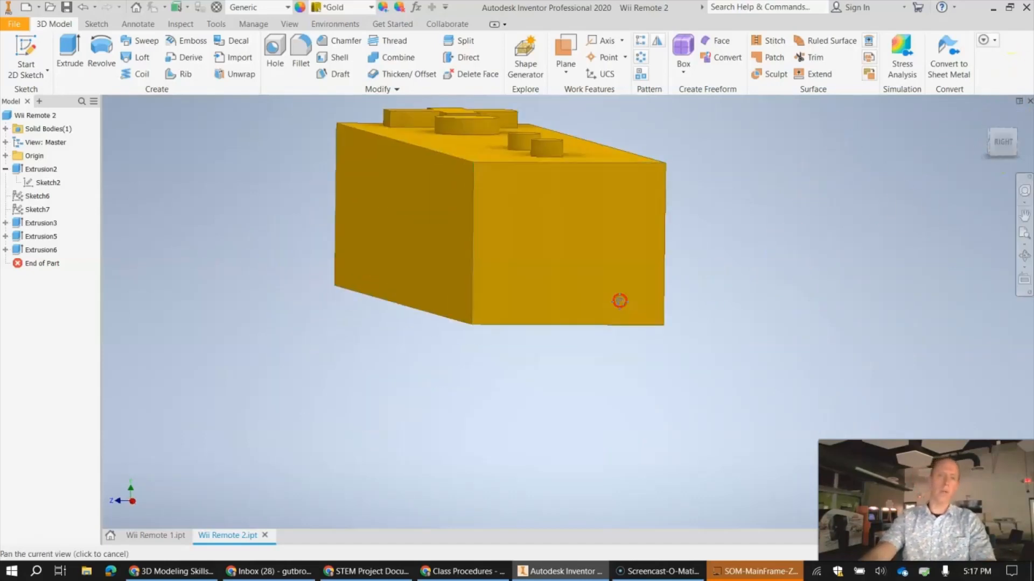
{"action": "middle_click_drag", "start_coordinate": [619, 301], "coordinate": [653, 349]}
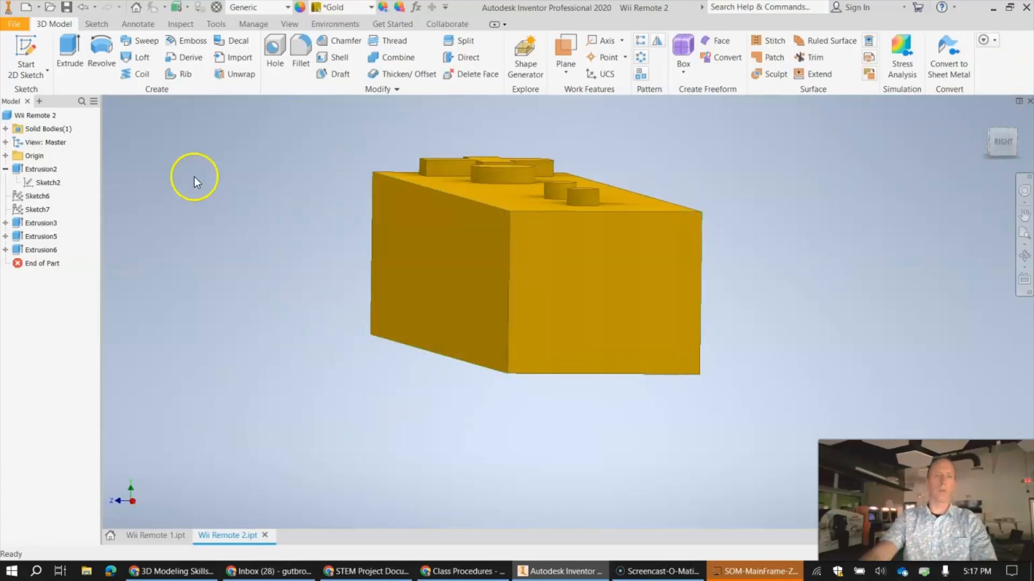
{"action": "left_click", "coordinate": [27, 48]}
{"action": "left_click", "coordinate": [29, 49]}
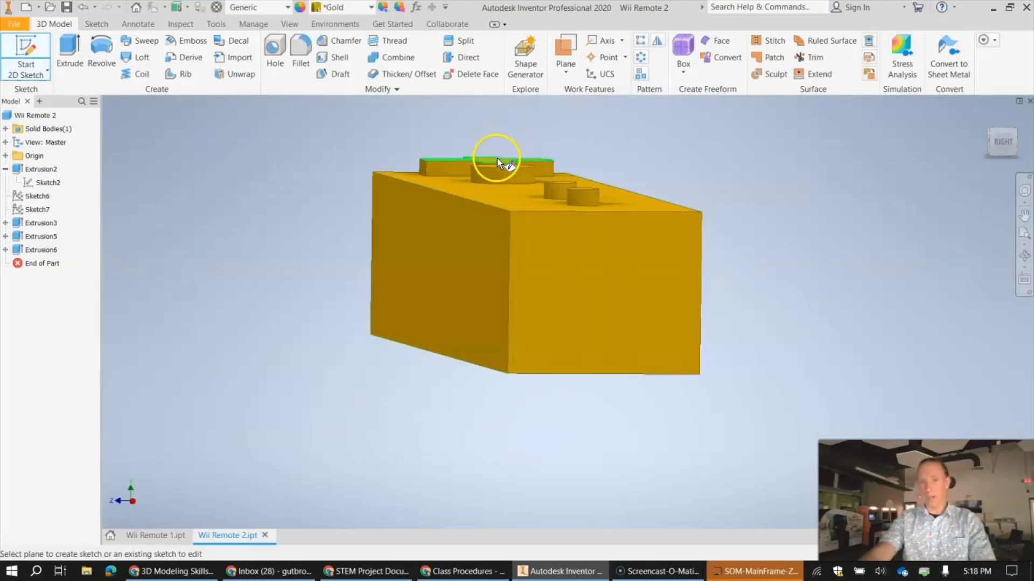
{"action": "left_click", "coordinate": [602, 273]}
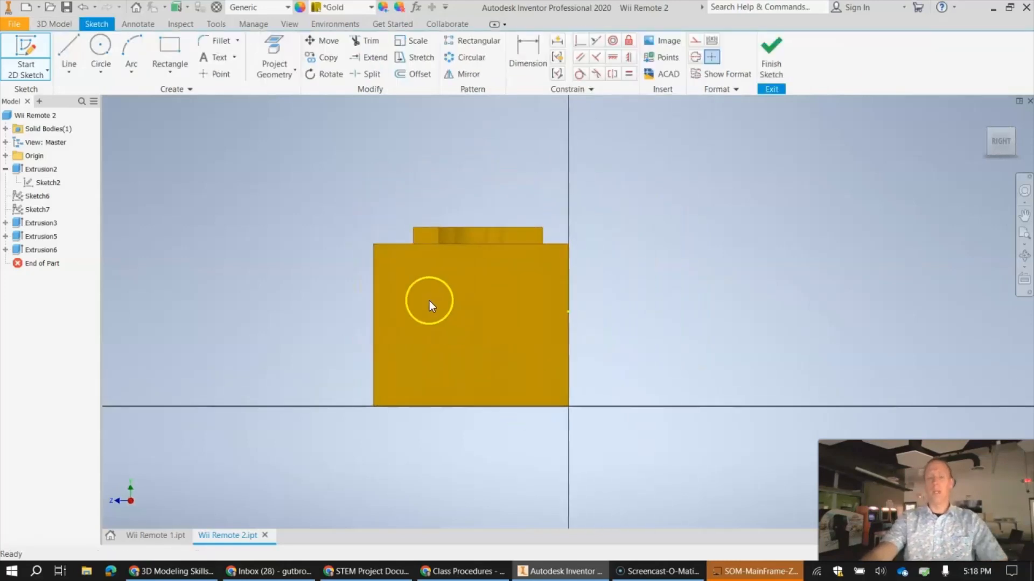
{"action": "scroll", "coordinate": [431, 325], "scroll_direction": "down", "scroll_amount": 3}
{"action": "middle_click_drag", "start_coordinate": [432, 325], "coordinate": [459, 278]}
{"action": "middle_click_drag", "start_coordinate": [502, 252], "coordinate": [467, 288]}
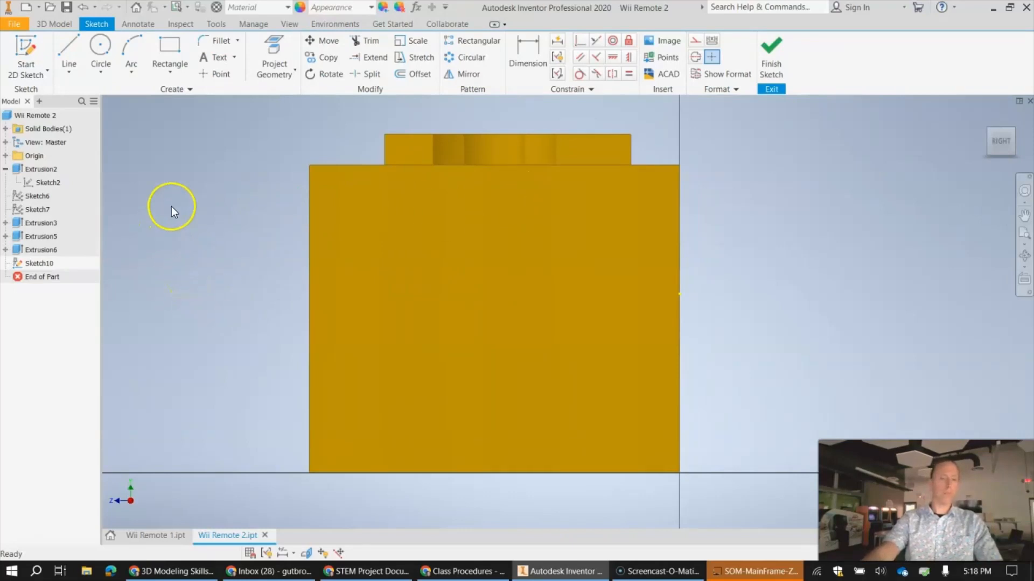
- Sketch a three-point arc of about 0.77 in radius between the end face's side edges, touching the bottom edge's middle, and finish the sketch
{"action": "left_click", "coordinate": [131, 45]}
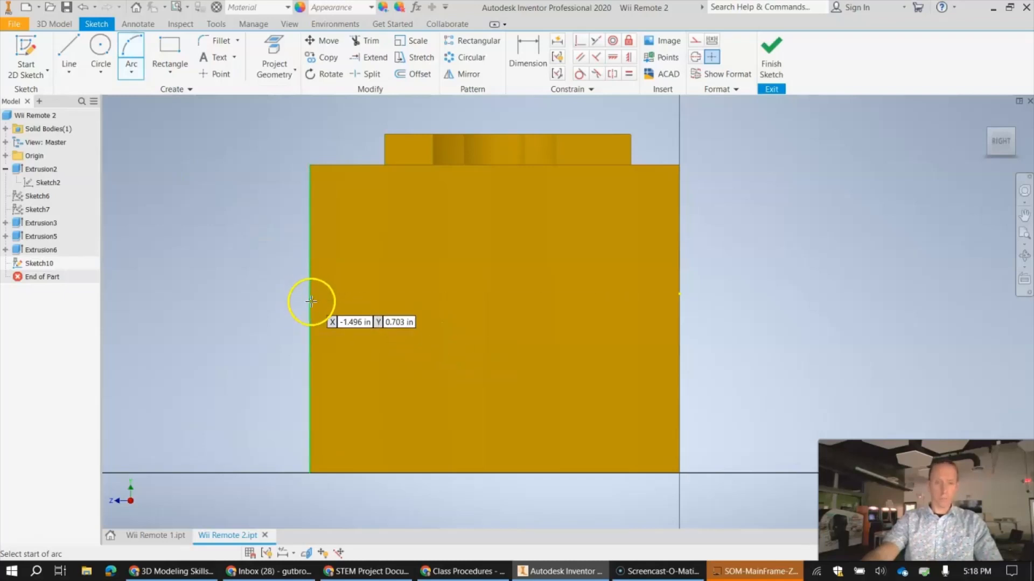
{"action": "left_click", "coordinate": [311, 323]}
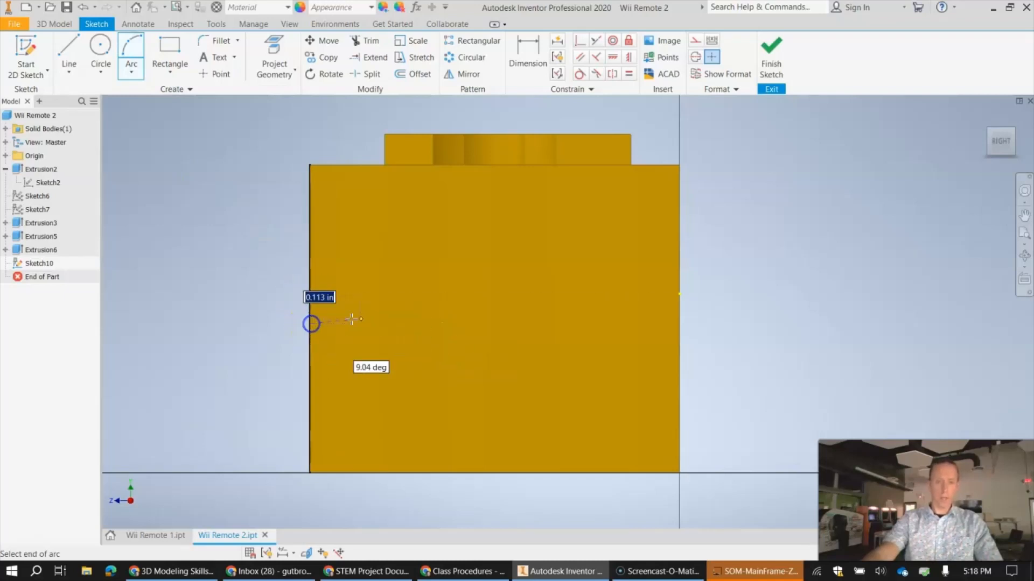
{"action": "left_click", "coordinate": [678, 323]}
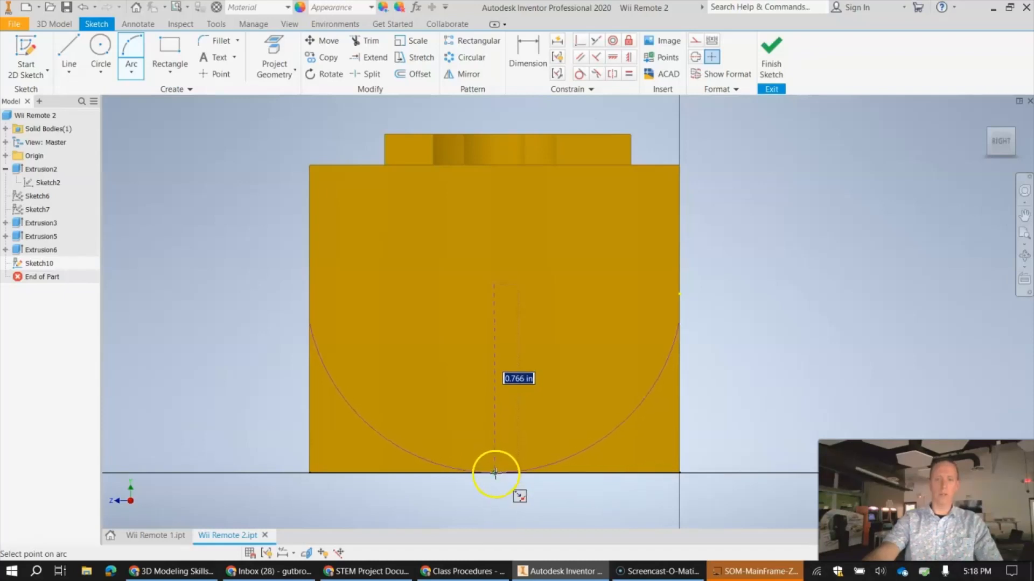
{"action": "left_click", "coordinate": [494, 470]}
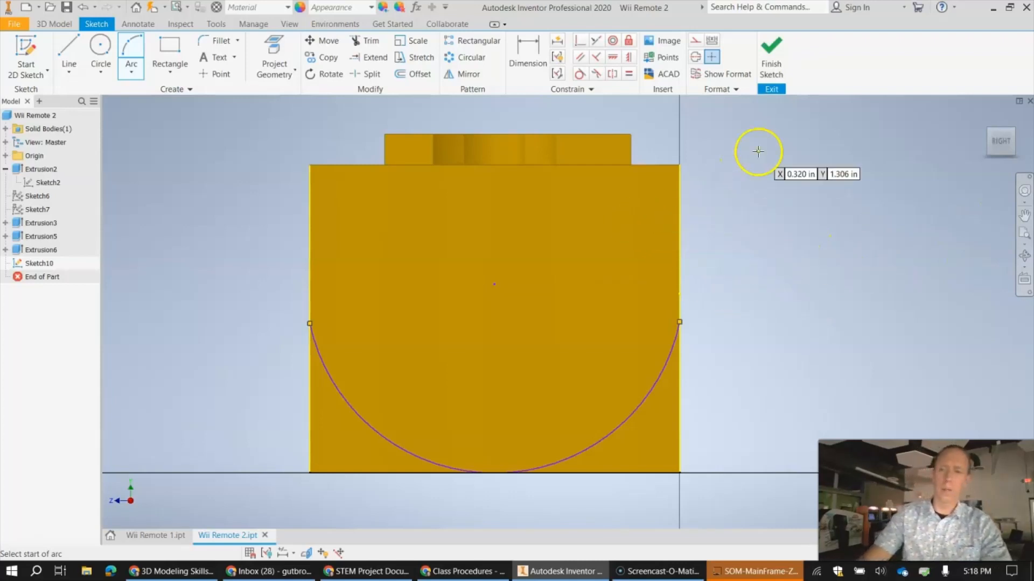
{"action": "left_click", "coordinate": [772, 54]}
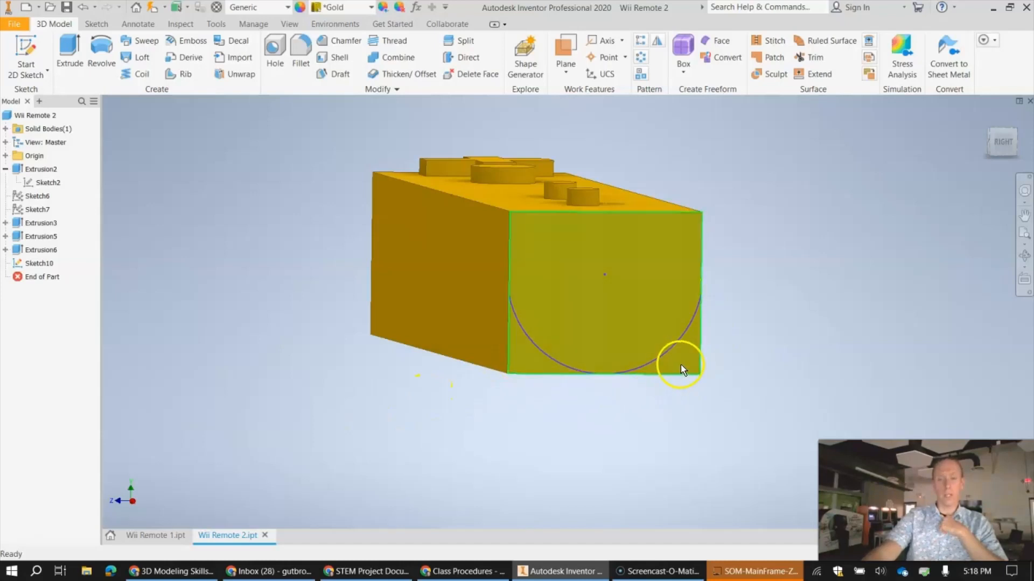
{"action": "left_click", "coordinate": [67, 50]}
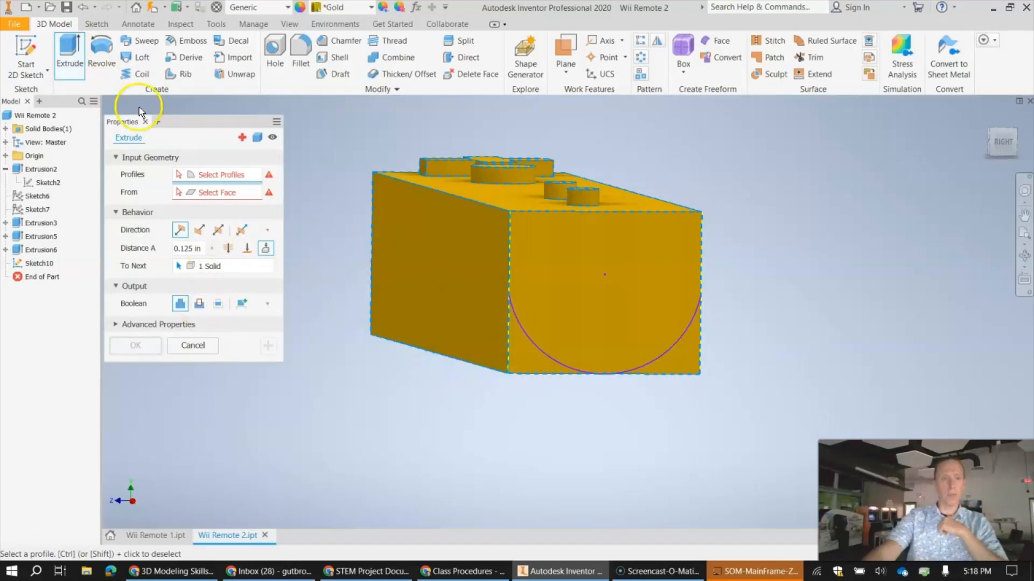
{"action": "left_click", "coordinate": [200, 304]}
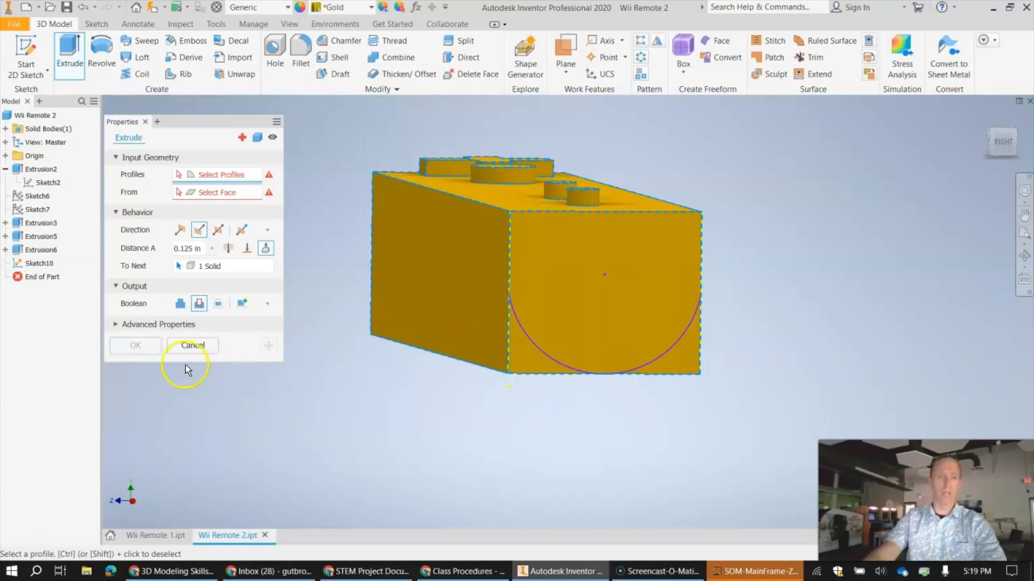
{"action": "left_click", "coordinate": [200, 346]}
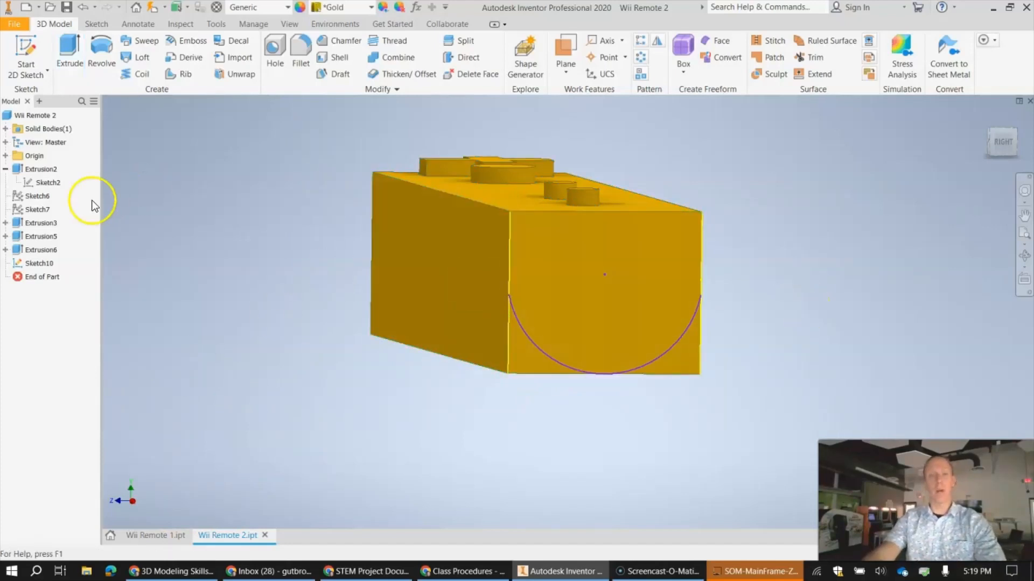
- Reopen the end-face arc sketch, draw three connected lines around the block's lower corners from one arc end to just short of the other, and finish
{"action": "left_click", "coordinate": [48, 266]}
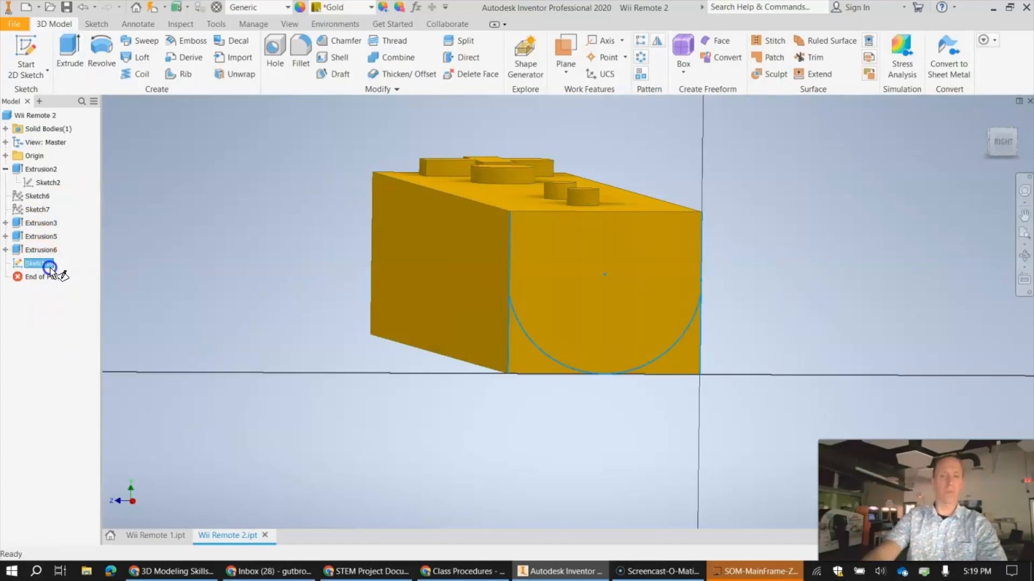
{"action": "double_click", "coordinate": [49, 267]}
{"action": "scroll", "coordinate": [487, 335], "scroll_direction": "down", "scroll_amount": 3}
{"action": "mouse_move", "coordinate": [774, 359]}
{"action": "middle_mouse_down"}
{"action": "mouse_move", "coordinate": [572, 347]}
{"action": "mouse_move", "coordinate": [618, 343]}
{"action": "middle_mouse_up"}
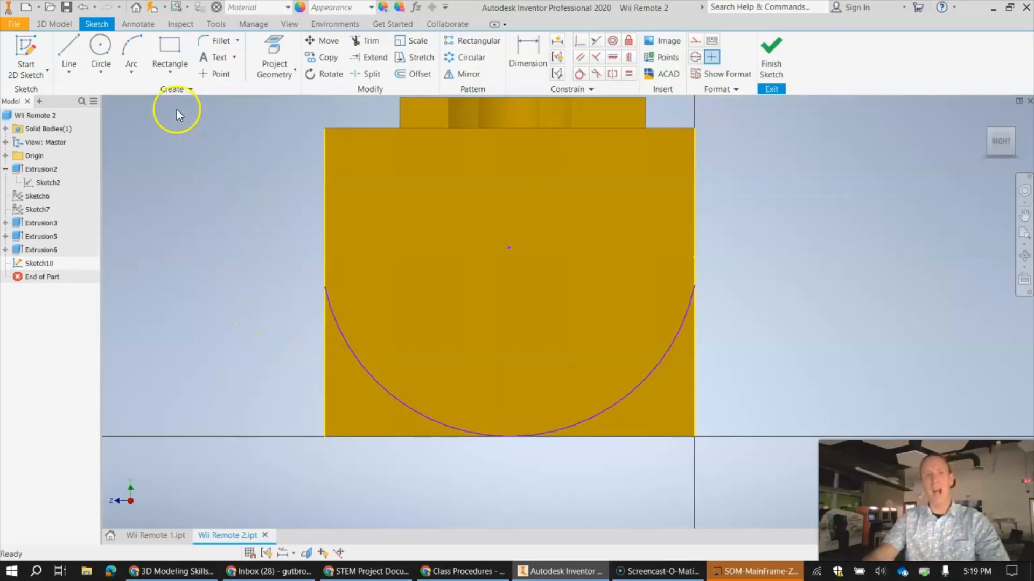
{"action": "left_click", "coordinate": [69, 50]}
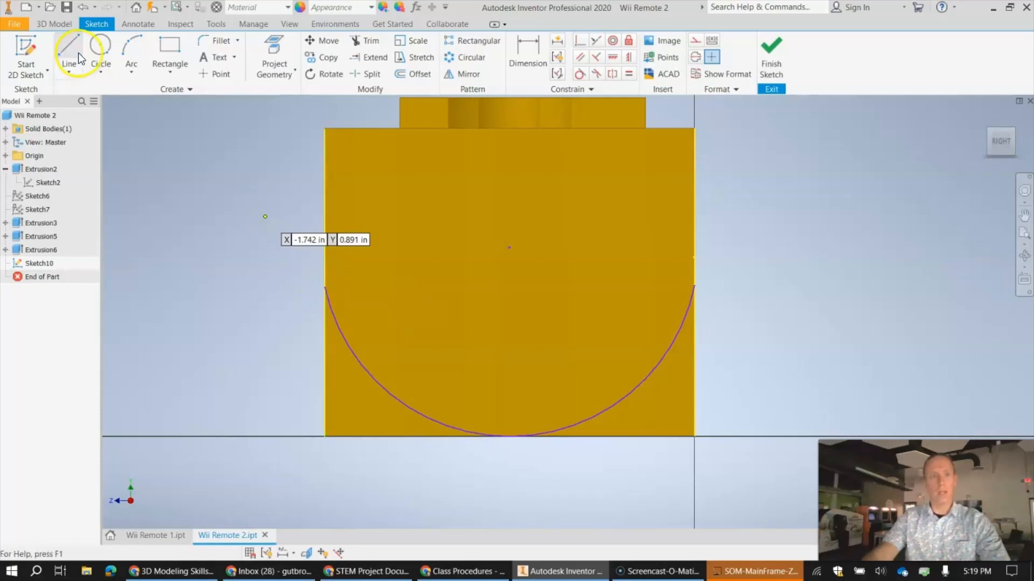
{"action": "left_click", "coordinate": [324, 289]}
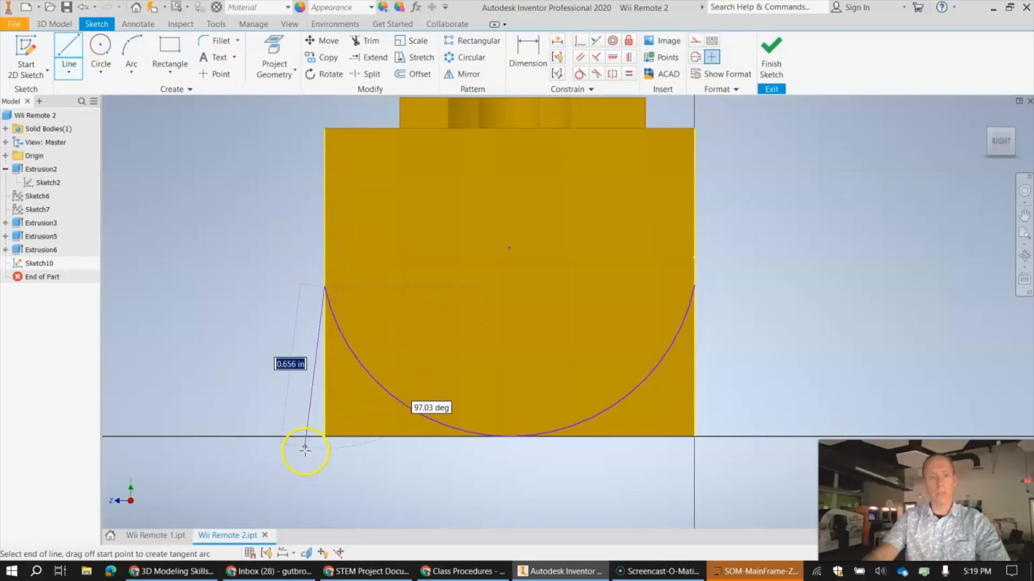
{"action": "left_click", "coordinate": [303, 486]}
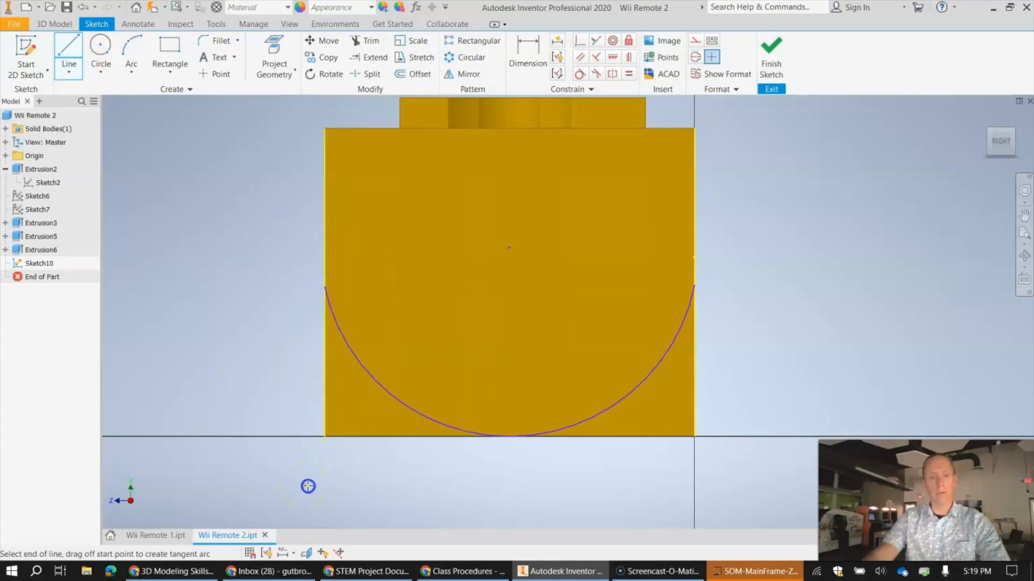
{"action": "left_click", "coordinate": [774, 477]}
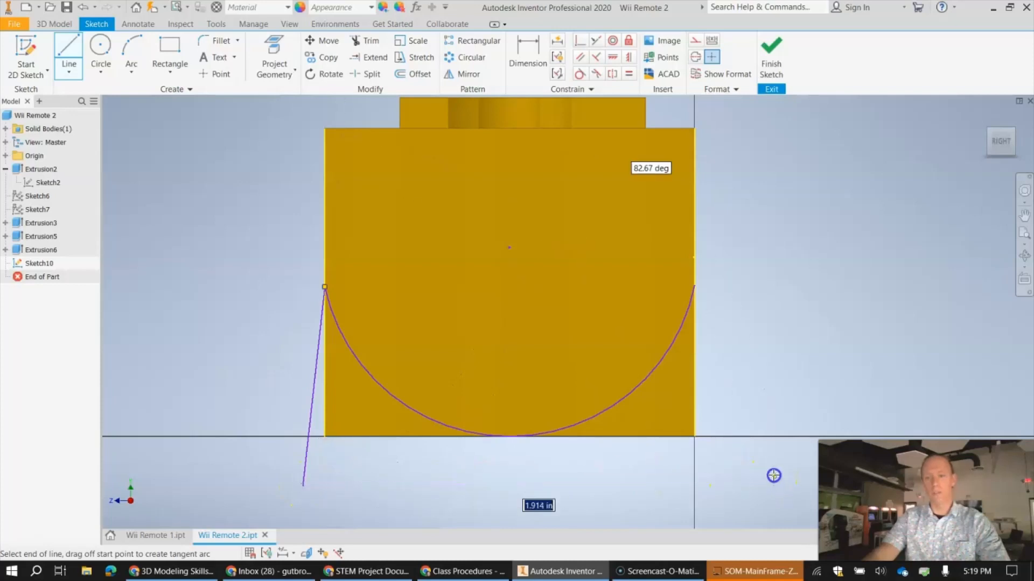
{"action": "left_click", "coordinate": [701, 290]}
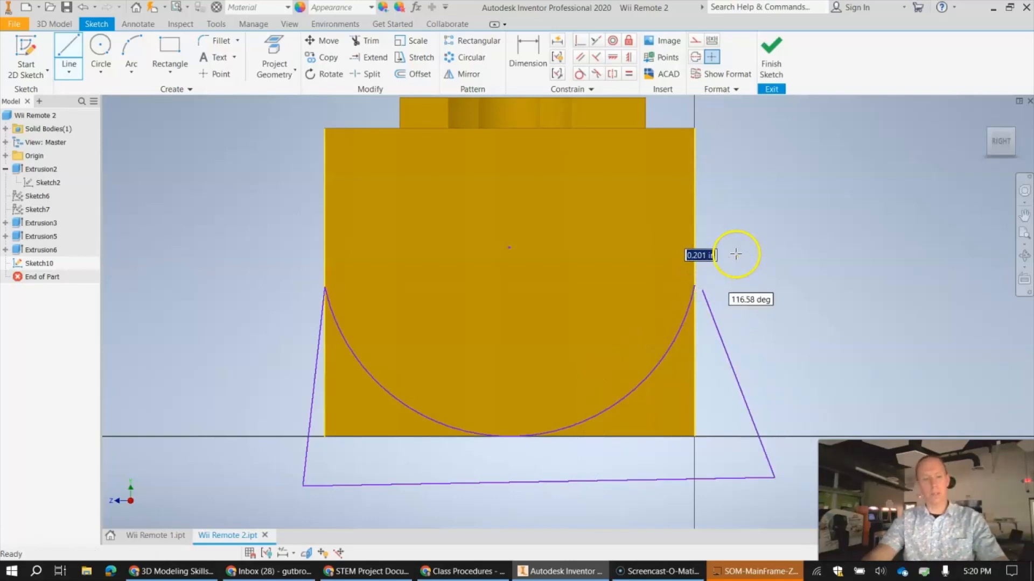
{"action": "key", "text": "Escape"}
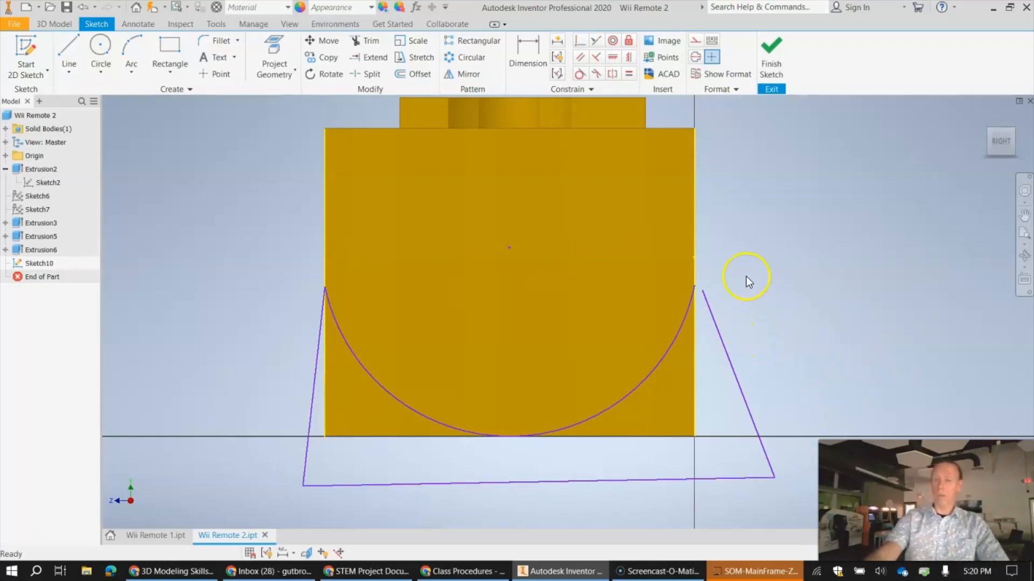
{"action": "left_click", "coordinate": [774, 51]}
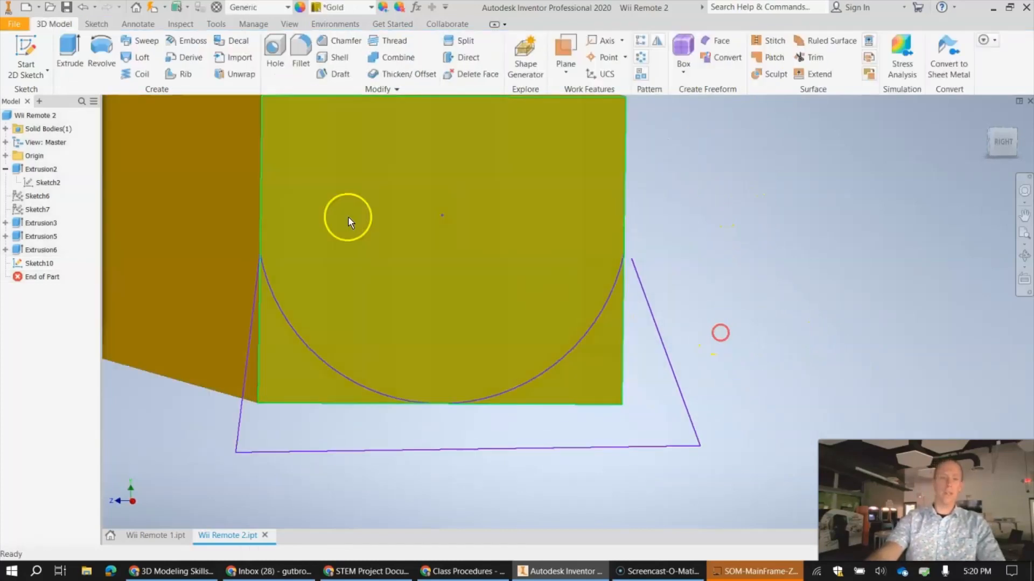
- Try to extrude the end-face sketch as a cut, and cancel the extrusion
{"action": "key", "text": "e"}
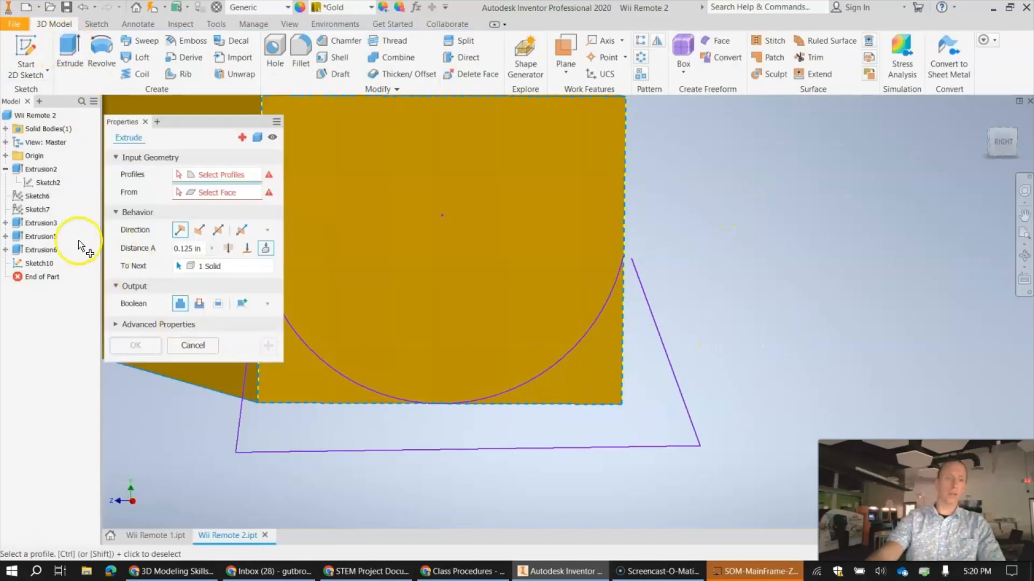
{"action": "left_click", "coordinate": [199, 303]}
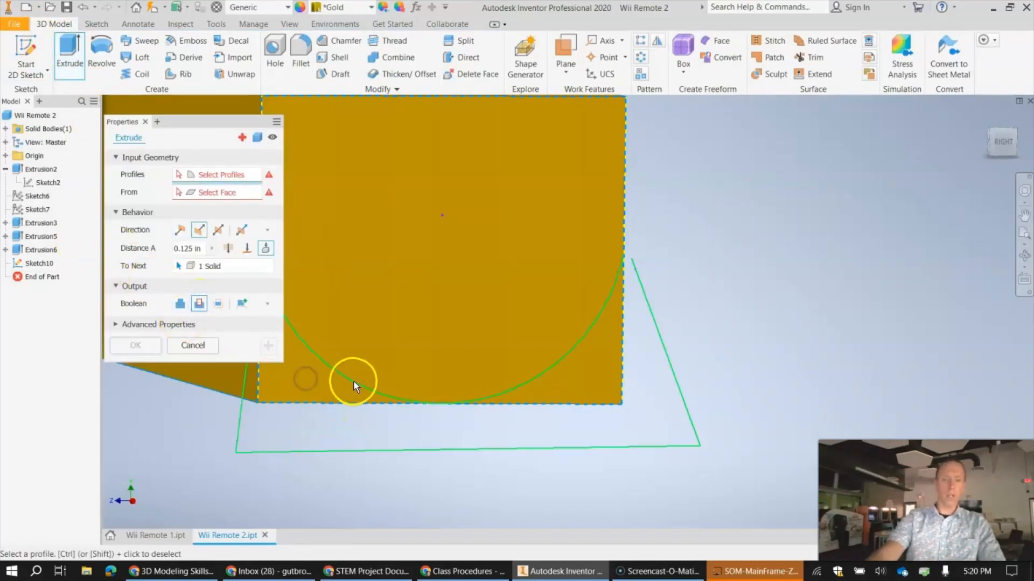
{"action": "left_click", "coordinate": [580, 338]}
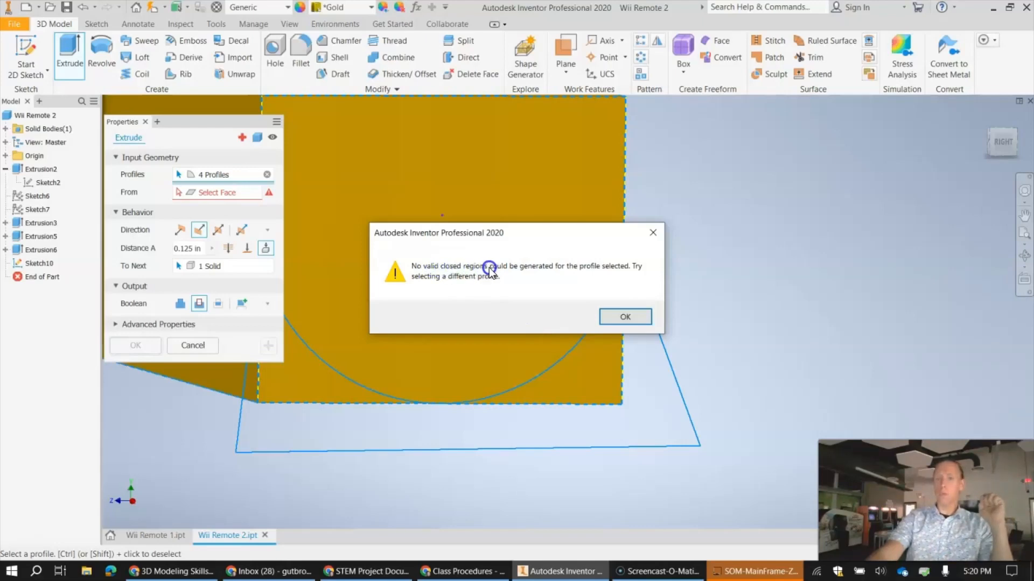
{"action": "left_click", "coordinate": [624, 317]}
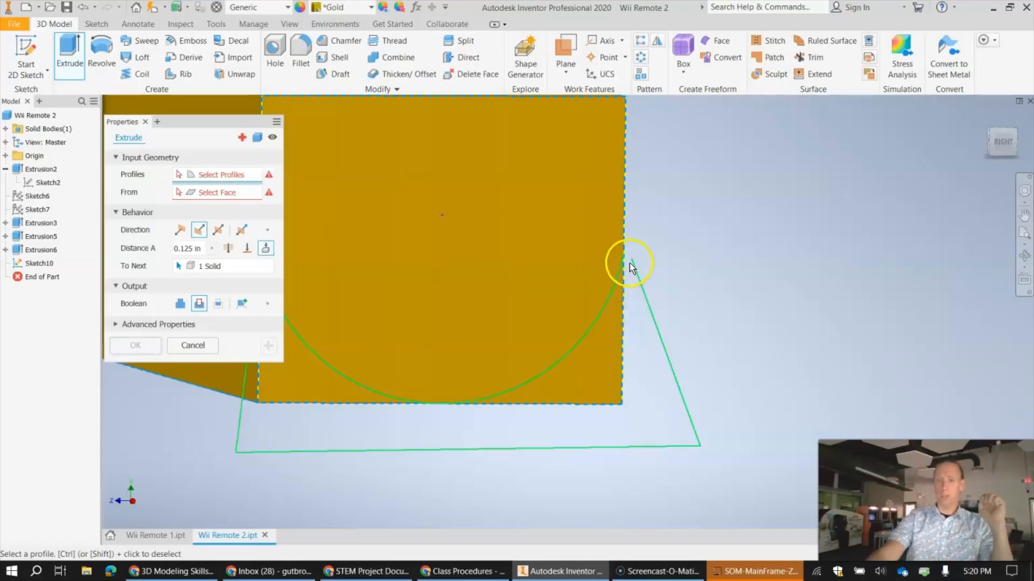
{"action": "scroll", "coordinate": [619, 248], "scroll_direction": "down", "scroll_amount": 3}
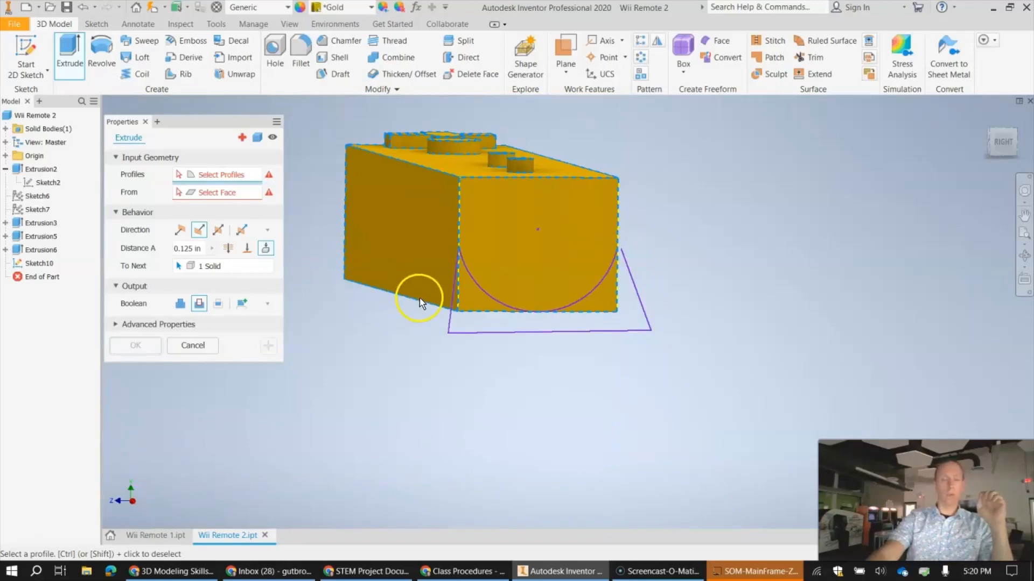
{"action": "scroll", "coordinate": [431, 299], "scroll_direction": "up", "scroll_amount": 3}
{"action": "middle_click_drag", "start_coordinate": [581, 266], "coordinate": [567, 320]}
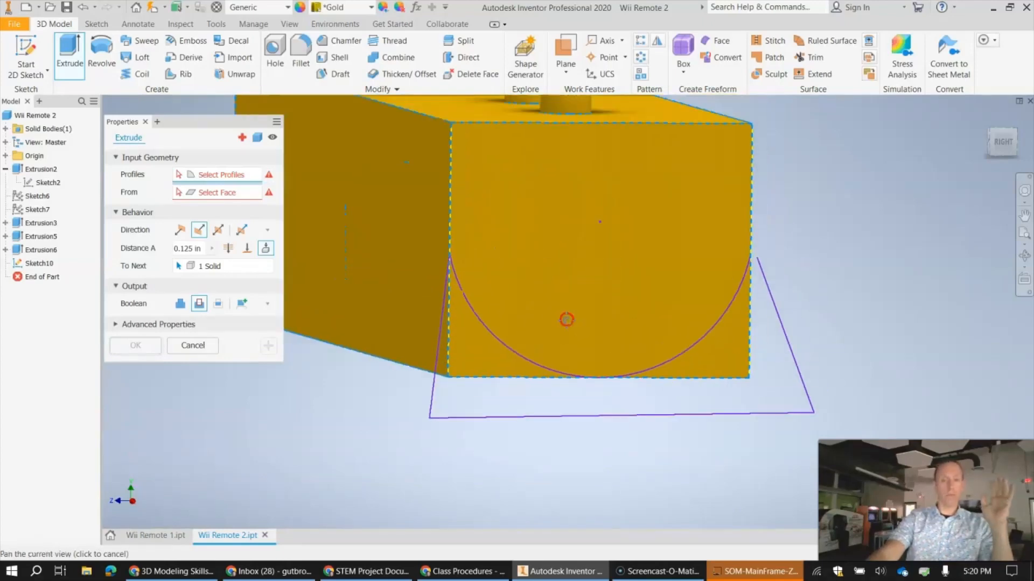
{"action": "left_click", "coordinate": [190, 346]}
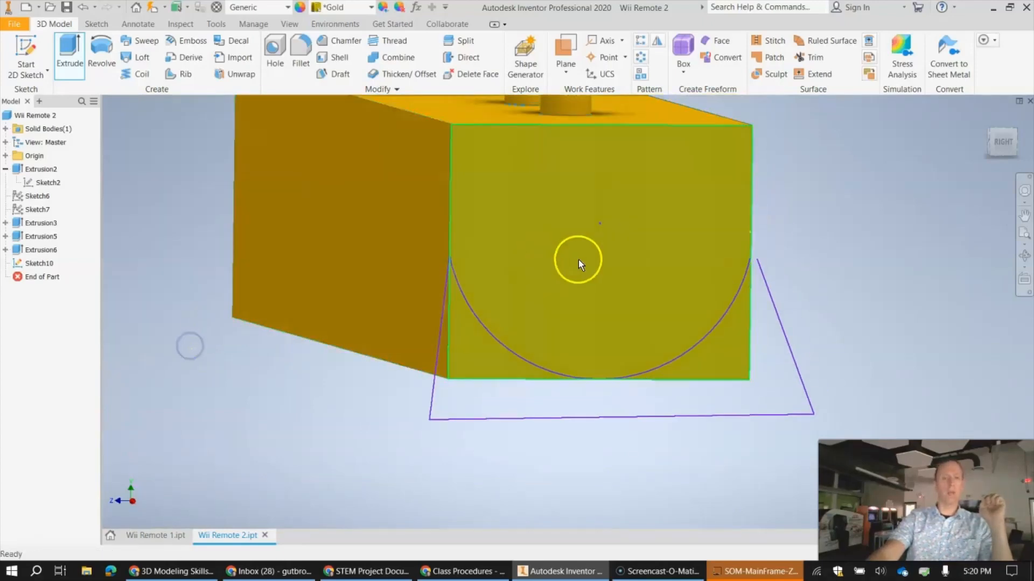
- Reopen the end-face sketch, close the gap between the slanted line and the arc's end with a short line, and finish the sketch
{"action": "double_click", "coordinate": [40, 264]}
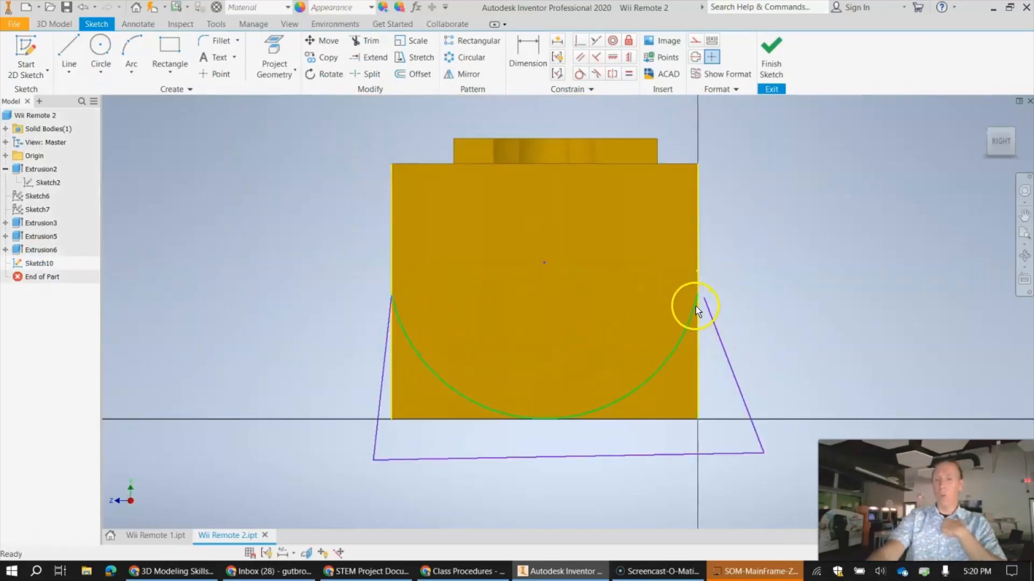
{"action": "scroll", "coordinate": [702, 295], "scroll_direction": "up", "scroll_amount": 3}
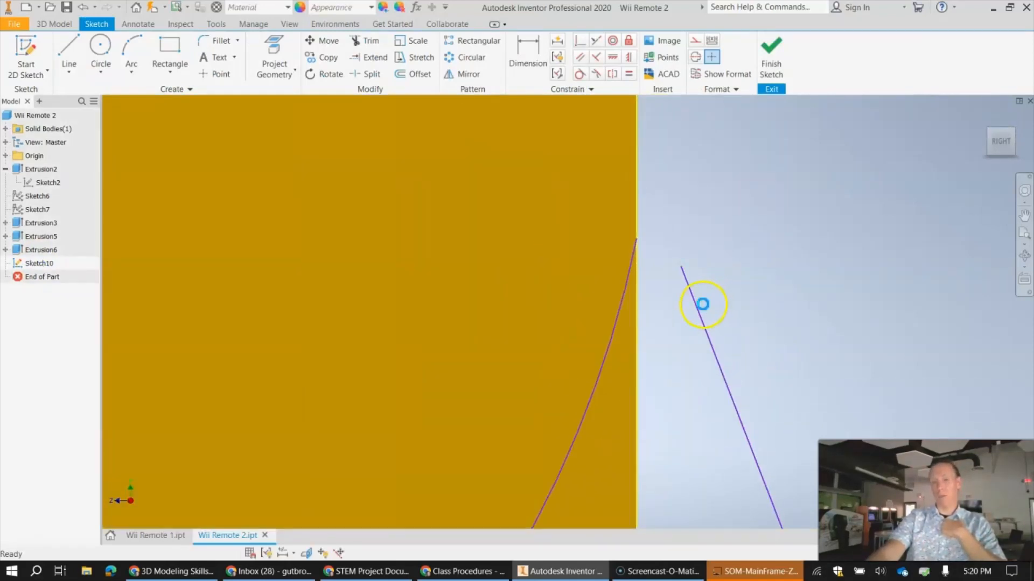
{"action": "scroll", "coordinate": [673, 280], "scroll_direction": "down", "scroll_amount": 3}
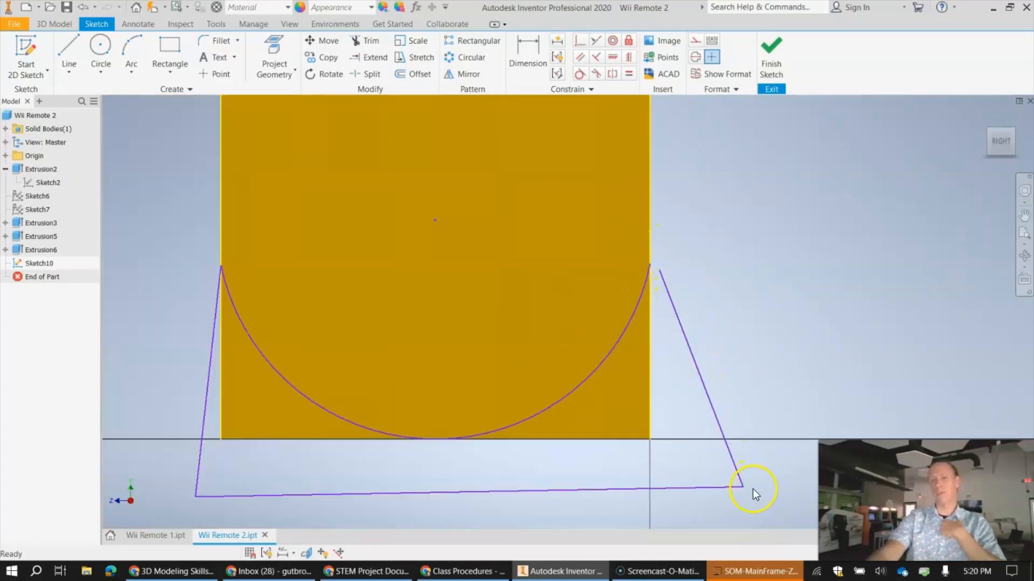
{"action": "scroll", "coordinate": [659, 276], "scroll_direction": "up", "scroll_amount": 2}
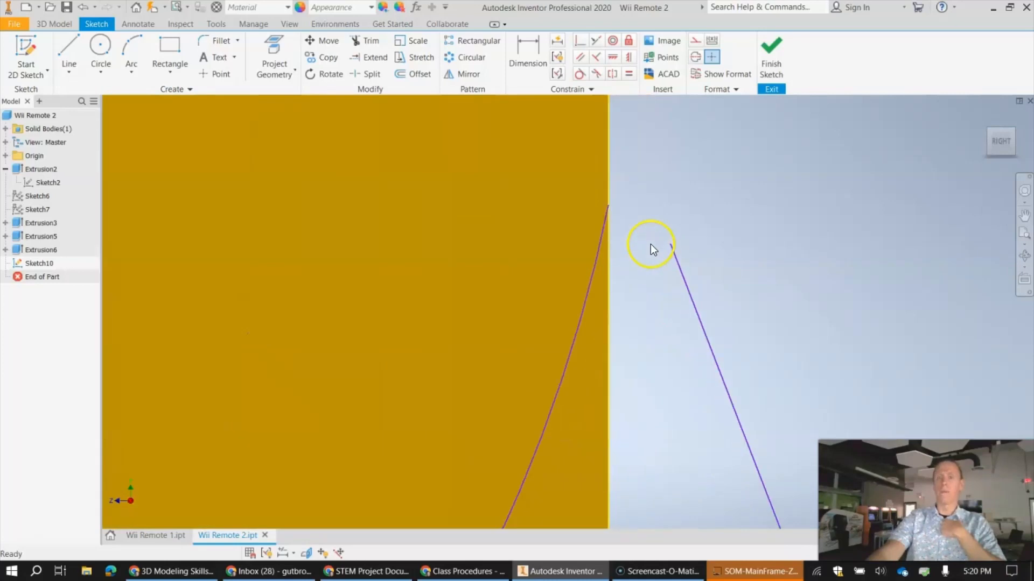
{"action": "left_click", "coordinate": [69, 50]}
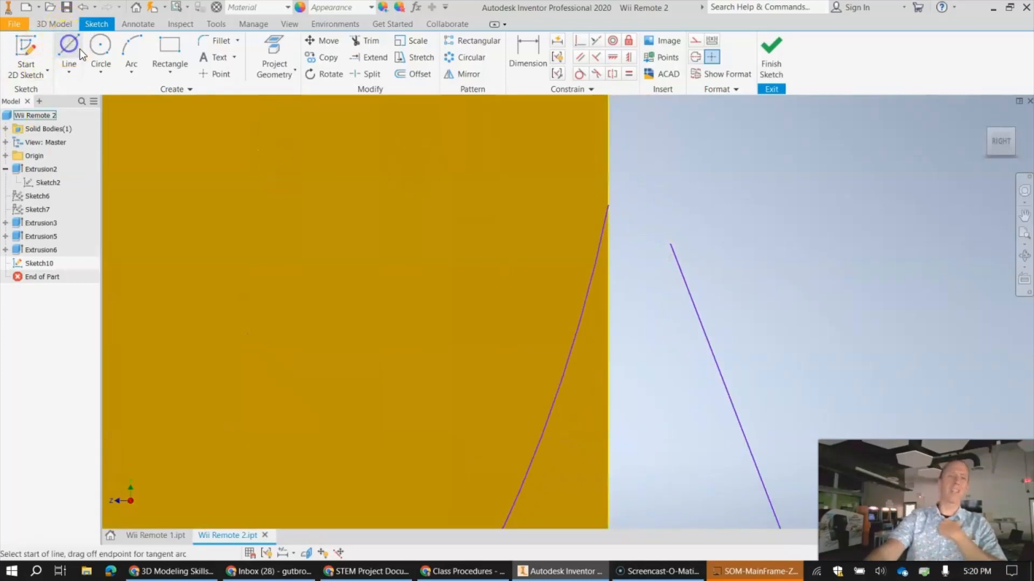
{"action": "left_click", "coordinate": [672, 243]}
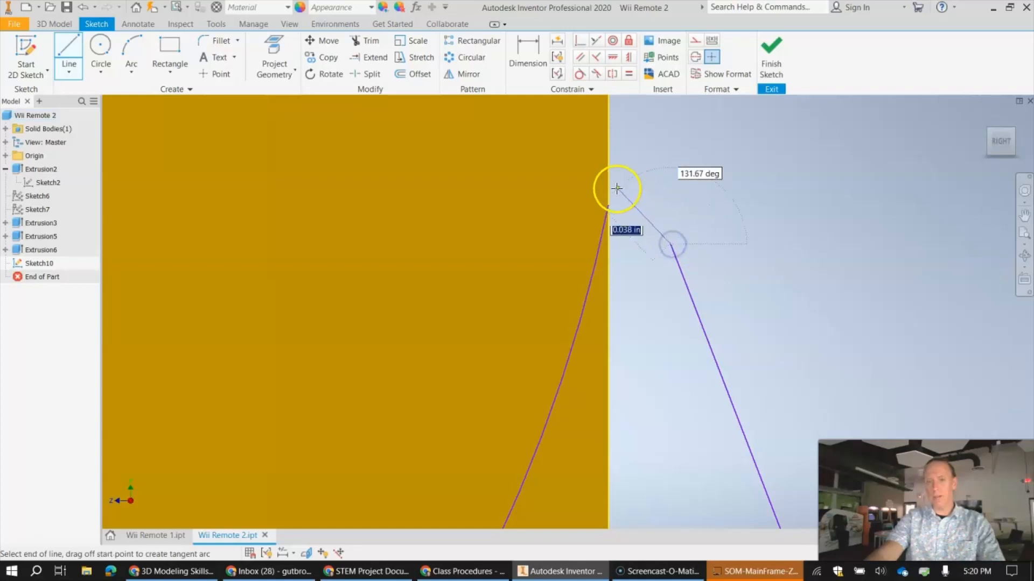
{"action": "double_click", "coordinate": [609, 207]}
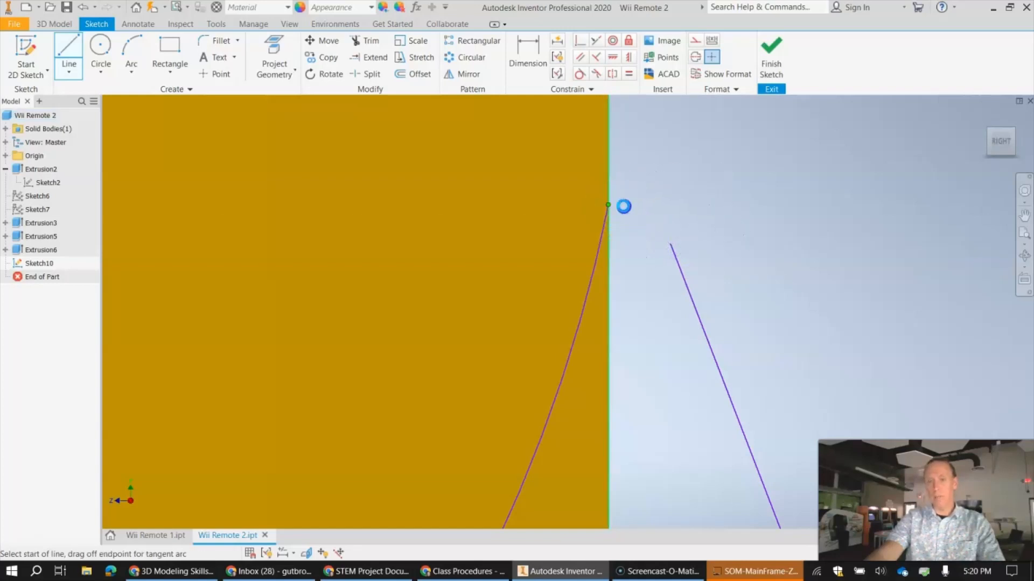
{"action": "scroll", "coordinate": [605, 335], "scroll_direction": "down", "scroll_amount": 4}
{"action": "scroll", "coordinate": [598, 345], "scroll_direction": "down", "scroll_amount": 4}
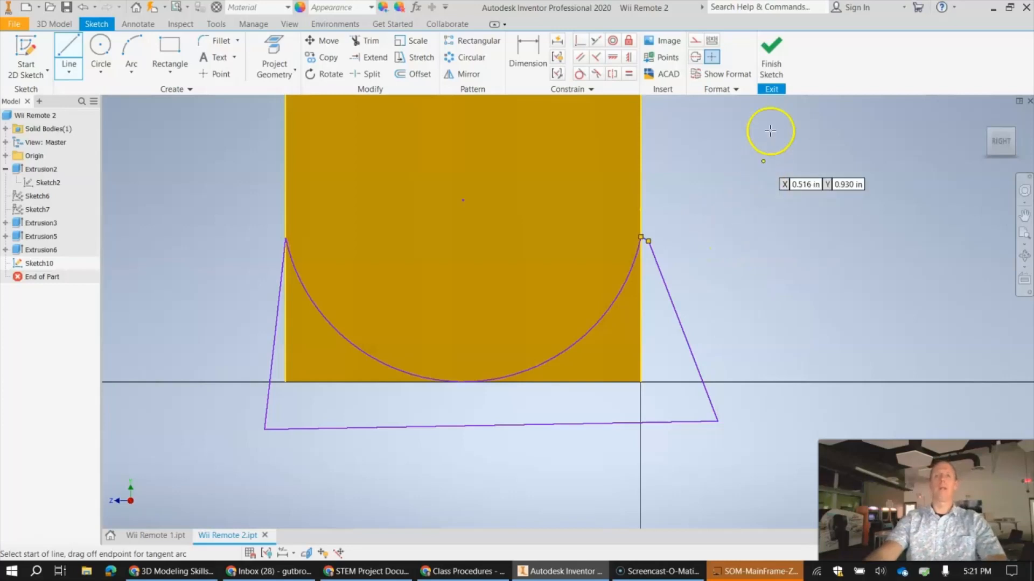
{"action": "left_click", "coordinate": [770, 54]}
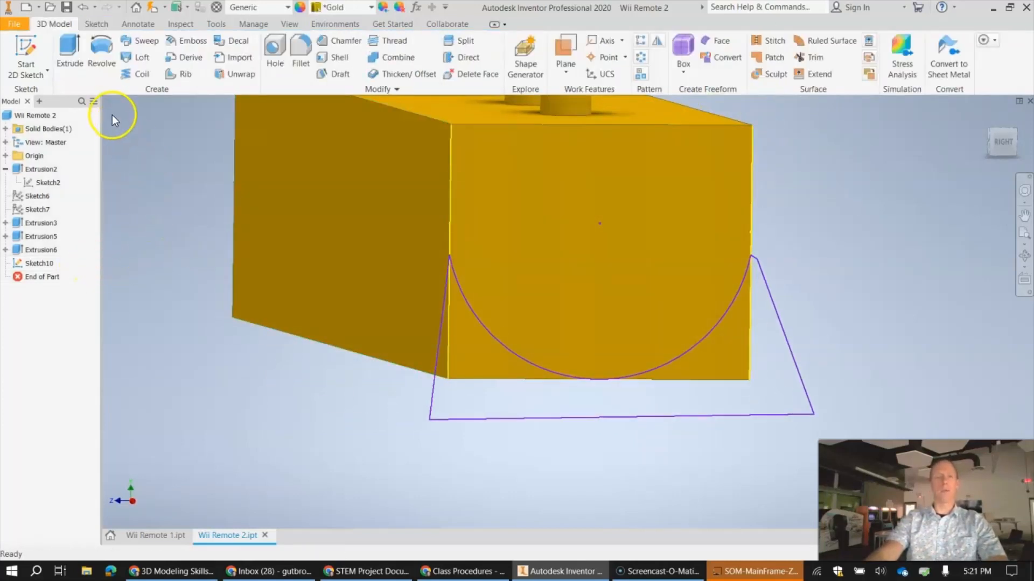
- Extrude the closed region below the arc 7.1875 in back past the block's far end as a cut
{"action": "left_click", "coordinate": [70, 51]}
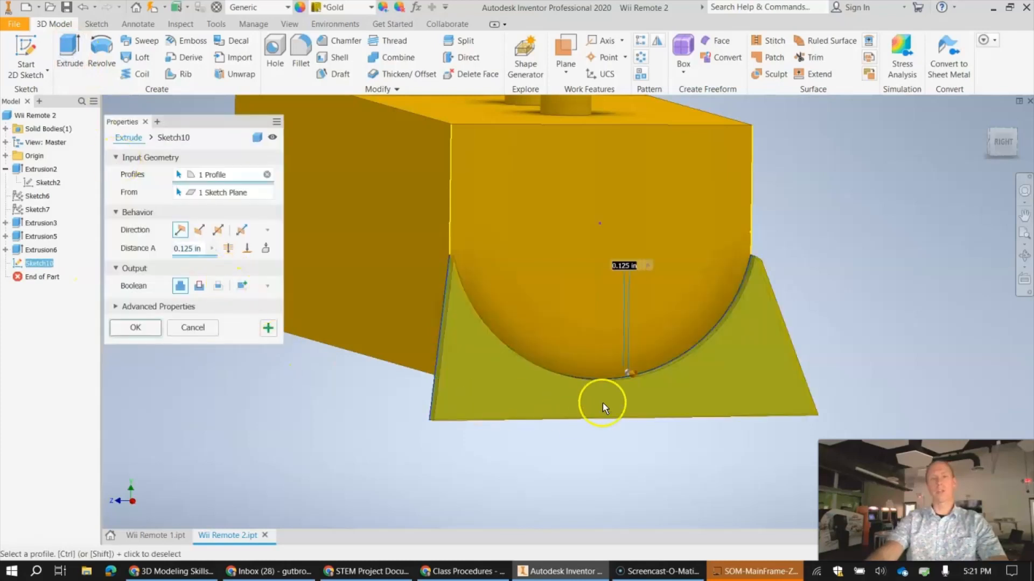
{"action": "scroll", "coordinate": [603, 402], "scroll_direction": "down", "scroll_amount": 4}
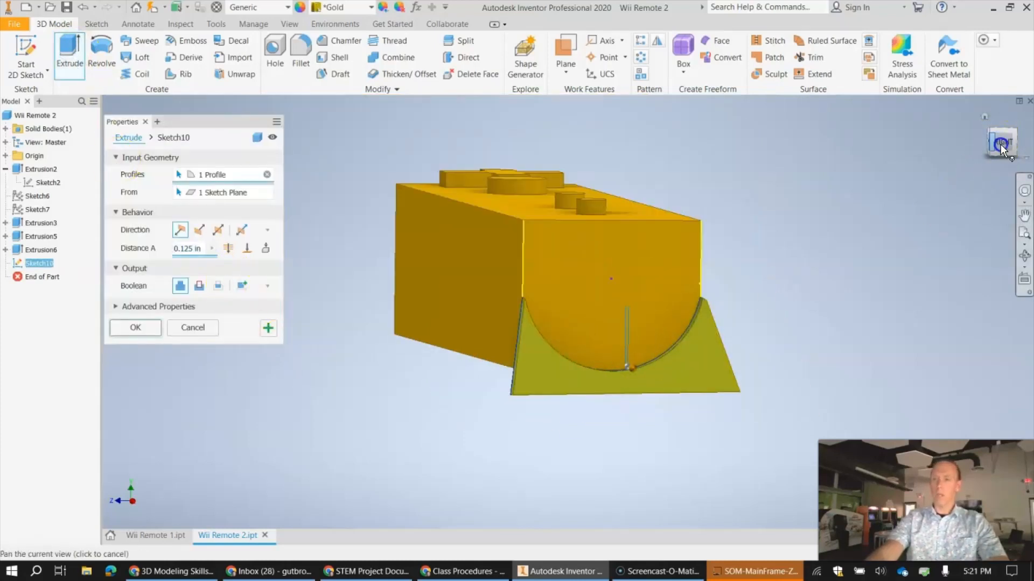
{"action": "left_click_drag", "start_coordinate": [1001, 145], "coordinate": [131, 163]}
{"action": "scroll", "coordinate": [993, 141], "scroll_direction": "down", "scroll_amount": 1}
{"action": "middle_click_drag", "start_coordinate": [980, 114], "coordinate": [785, 212]}
{"action": "scroll", "coordinate": [785, 212], "scroll_direction": "down", "scroll_amount": 2}
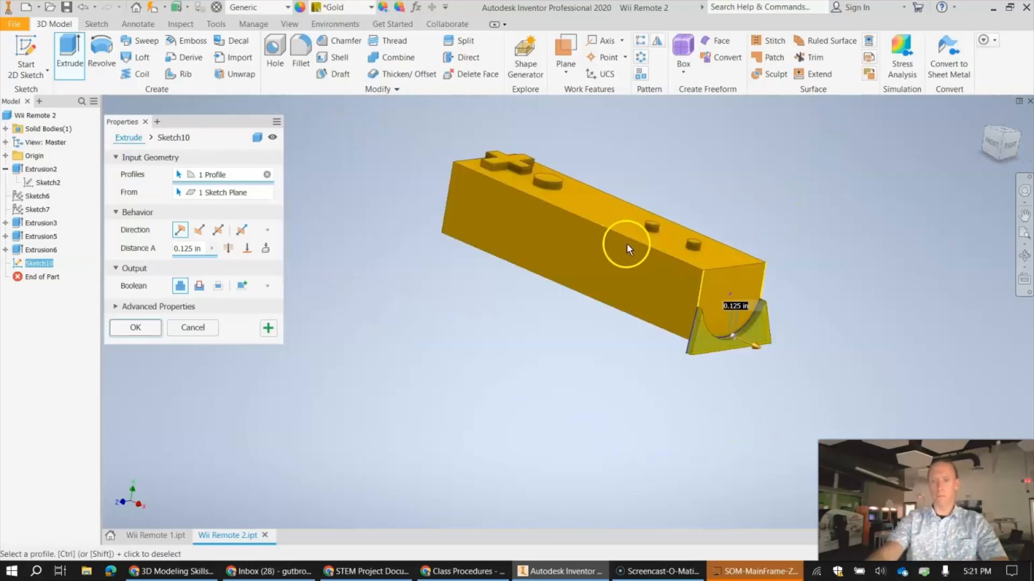
{"action": "left_click_drag", "start_coordinate": [758, 344], "coordinate": [918, 403]}
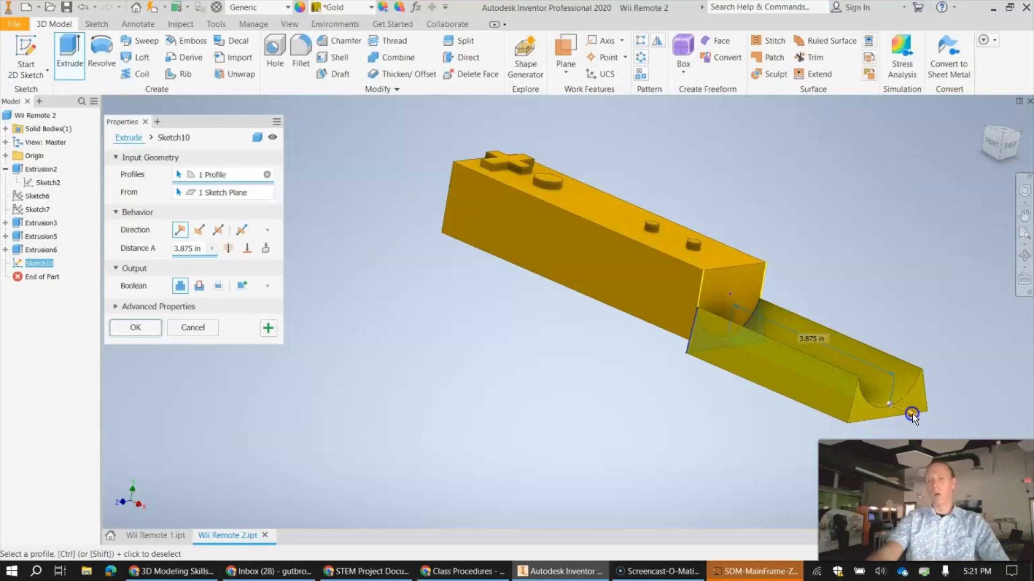
{"action": "left_click_drag", "start_coordinate": [912, 415], "coordinate": [438, 241]}
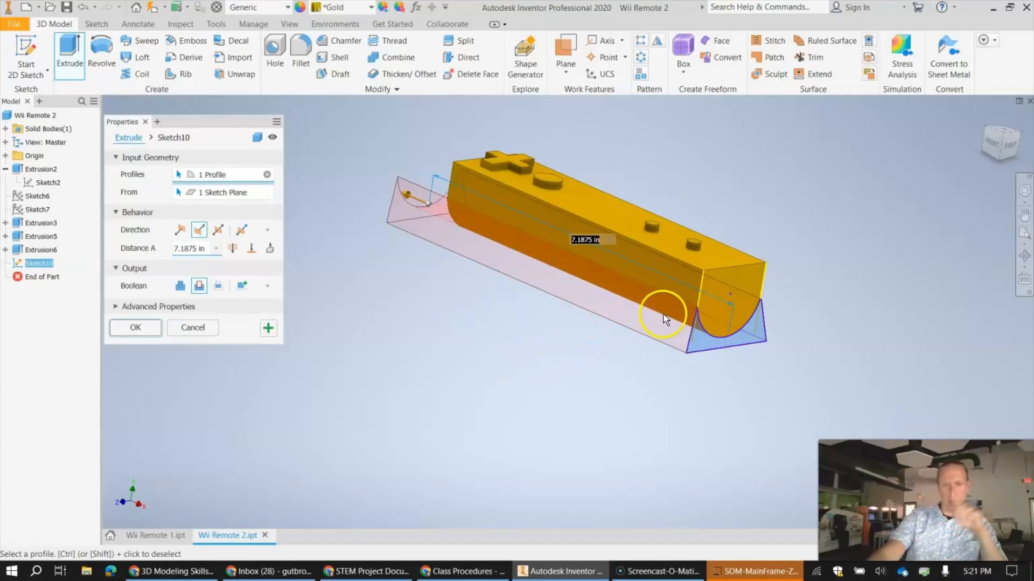
- Preview the underside extrusion as a join, and return its Boolean operation to cut
{"action": "left_click", "coordinate": [180, 286]}
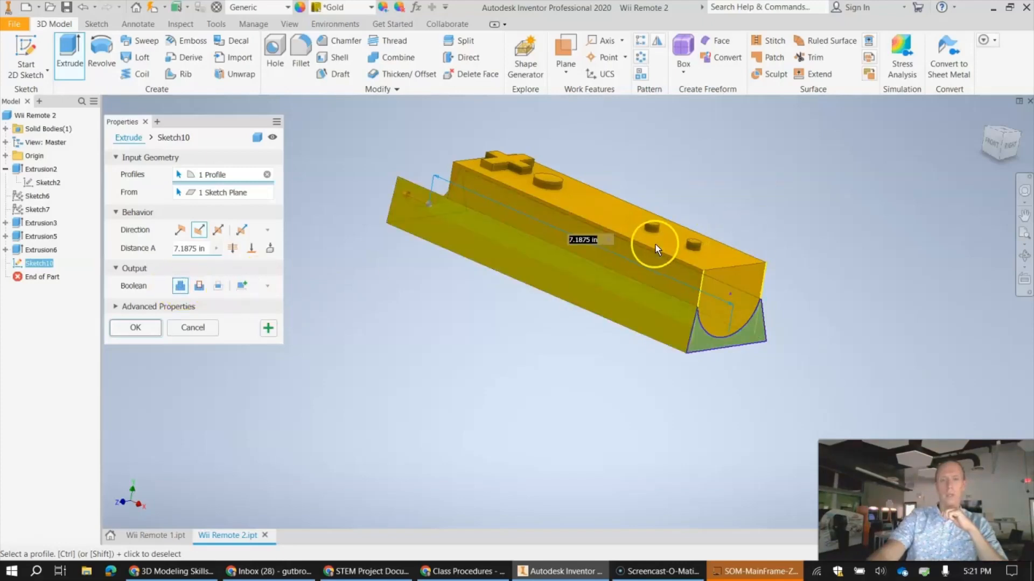
{"action": "scroll", "coordinate": [655, 244], "scroll_direction": "up", "scroll_amount": 5}
{"action": "scroll", "coordinate": [495, 328], "scroll_direction": "down", "scroll_amount": 4}
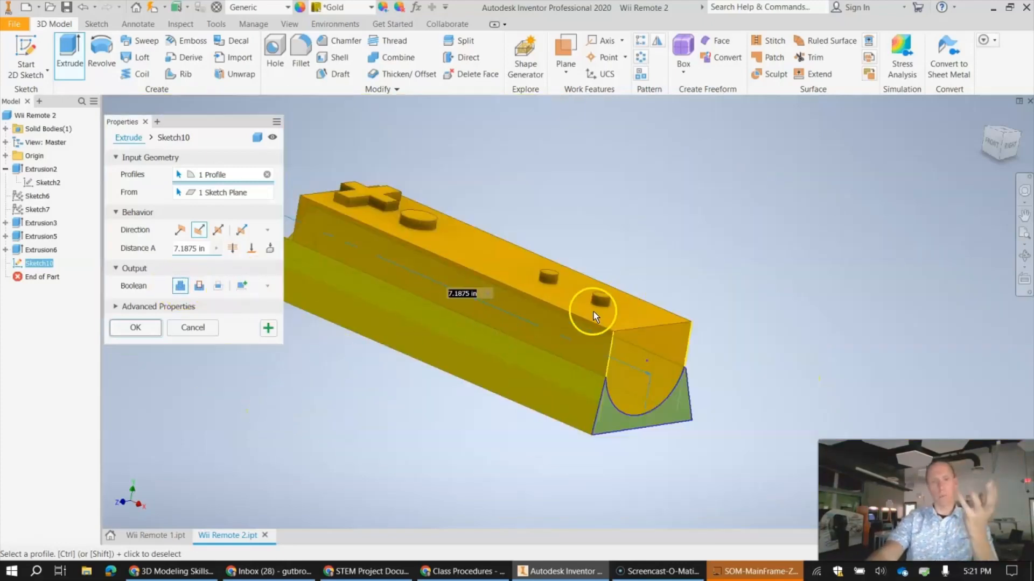
{"action": "middle_click_drag", "start_coordinate": [454, 338], "coordinate": [515, 315]}
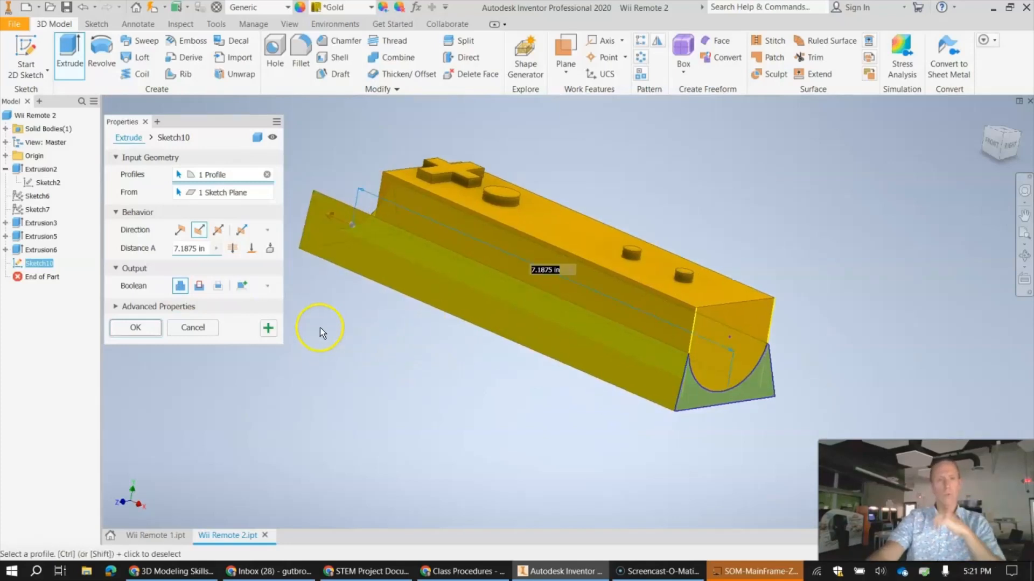
{"action": "left_click", "coordinate": [199, 286]}
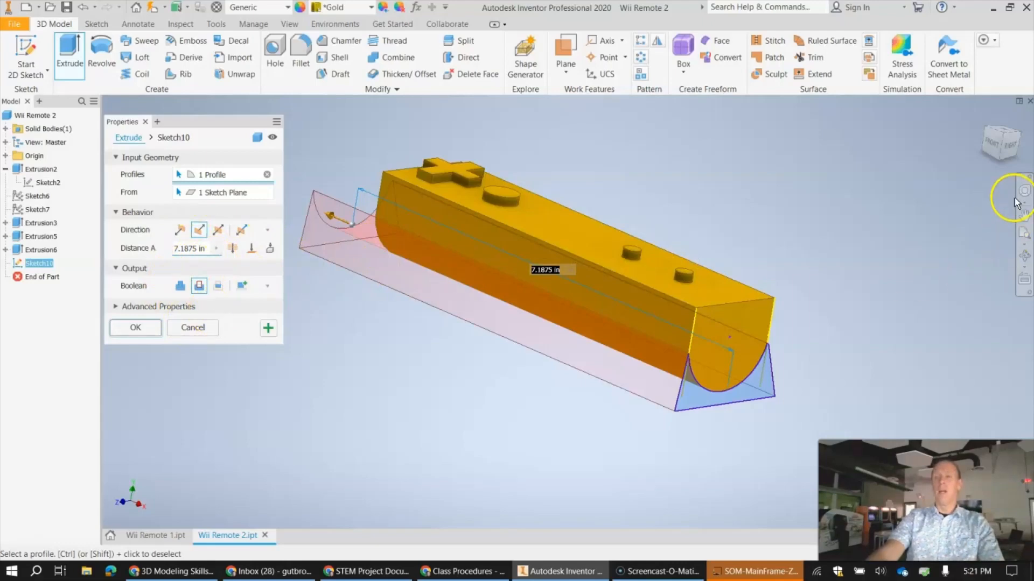
- Apply the 7.1875 in cut extrusion that rounds the remote's underside along its full length
{"action": "left_click", "coordinate": [1004, 147]}
{"action": "left_click_drag", "start_coordinate": [1003, 145], "coordinate": [916, 123]}
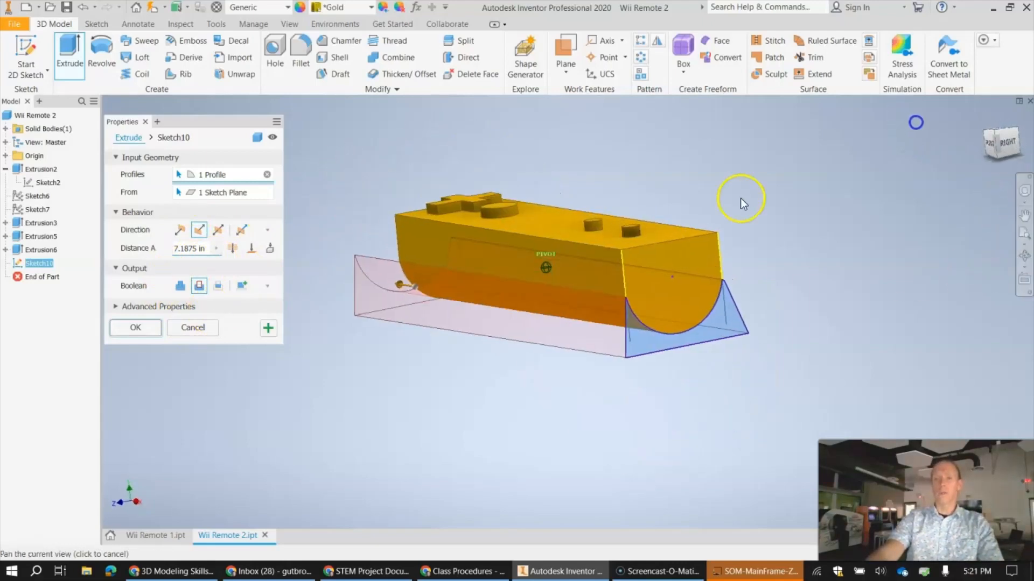
{"action": "left_click", "coordinate": [134, 328]}
{"action": "mouse_move", "coordinate": [1006, 142]}
{"action": "left_mouse_down"}
{"action": "mouse_move", "coordinate": [781, 175]}
{"action": "mouse_move", "coordinate": [290, 146]}
{"action": "mouse_move", "coordinate": [236, 159]}
{"action": "mouse_move", "coordinate": [111, 160]}
{"action": "mouse_move", "coordinate": [136, 175]}
{"action": "left_mouse_up"}
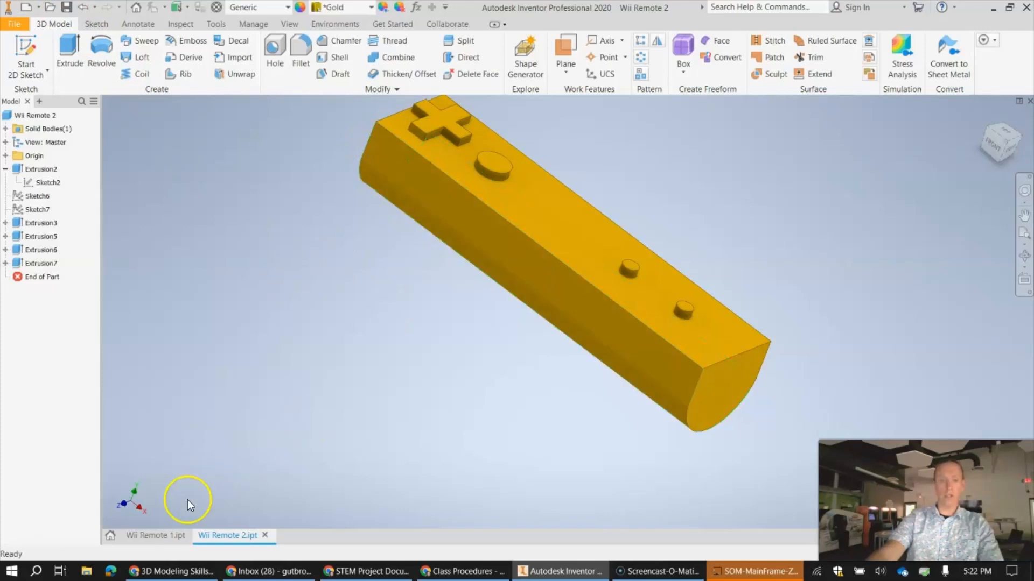
- Examine the stepped, curved underside of the finished remote in Wii Remote 1.ipt, and return to Wii Remote 2.ipt
{"action": "left_click", "coordinate": [151, 536]}
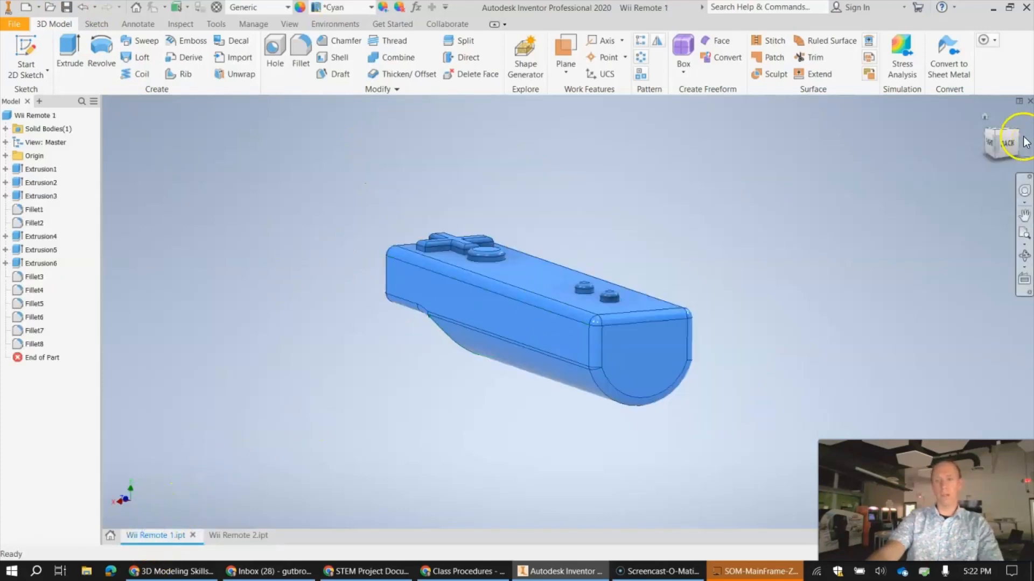
{"action": "left_click", "coordinate": [985, 143]}
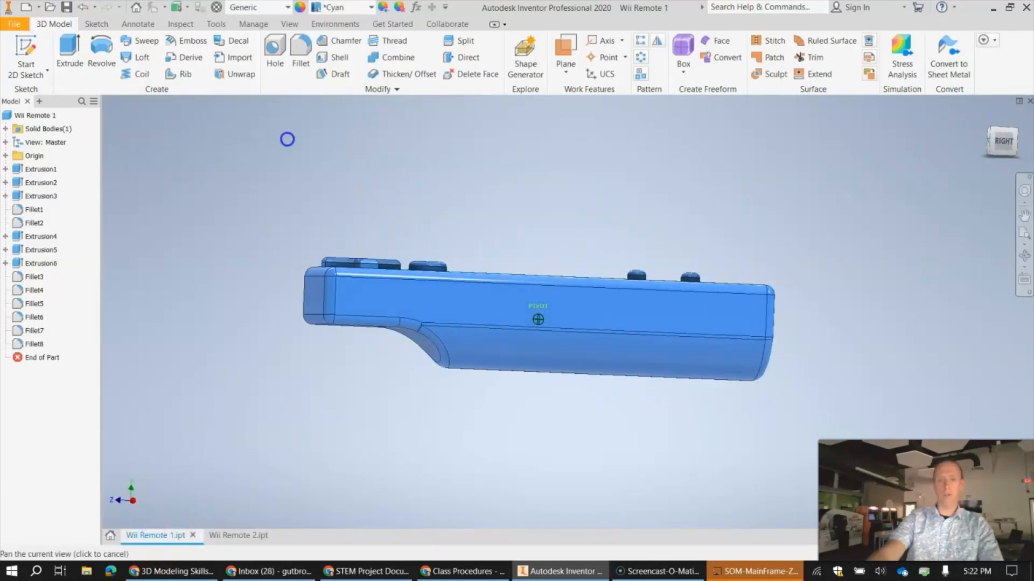
{"action": "middle_click_drag", "start_coordinate": [238, 149], "coordinate": [176, 172], "text": "shift"}
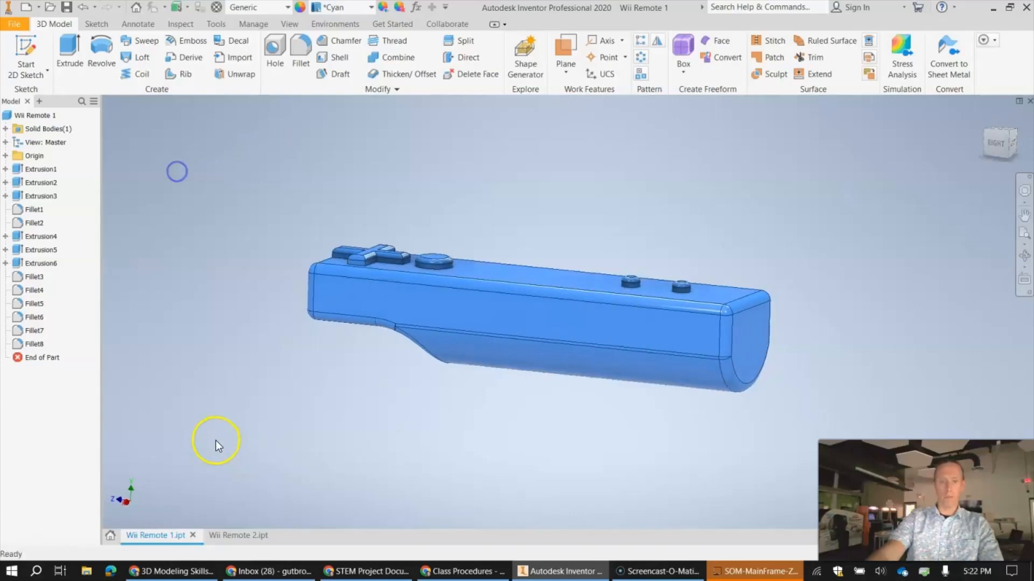
{"action": "left_click", "coordinate": [238, 536]}
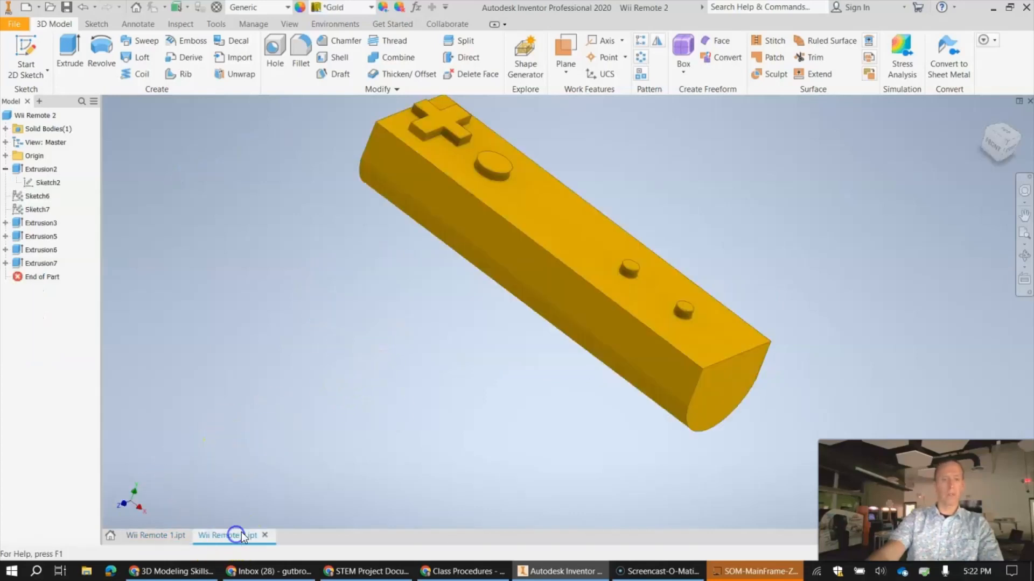
- Start a new sketch on the remote's flat long side face above the rounded underside
{"action": "mouse_move", "coordinate": [1003, 149]}
{"action": "left_mouse_down"}
{"action": "mouse_move", "coordinate": [1031, 96]}
{"action": "mouse_move", "coordinate": [995, 145]}
{"action": "left_mouse_up"}
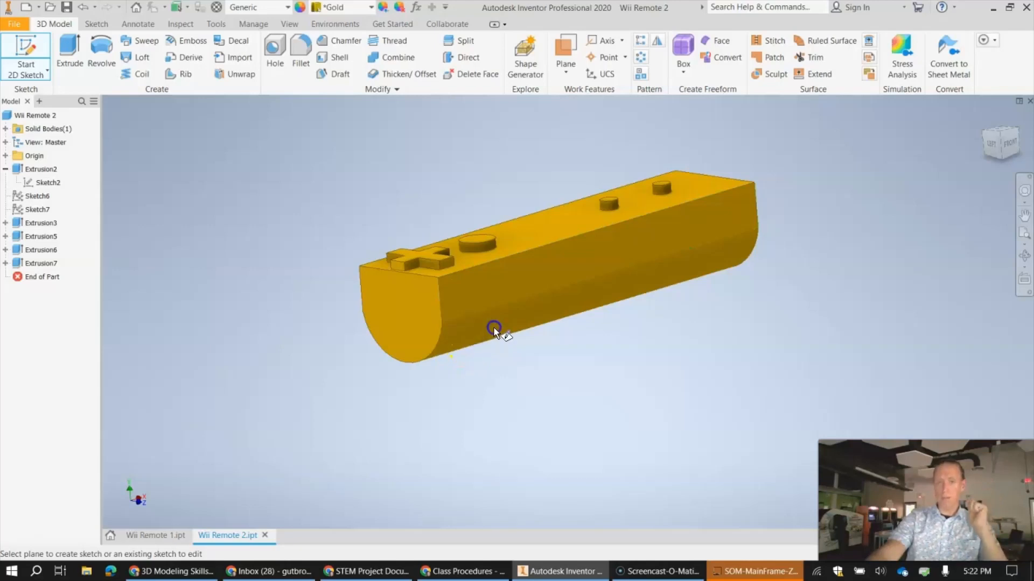
{"action": "left_click", "coordinate": [466, 293]}
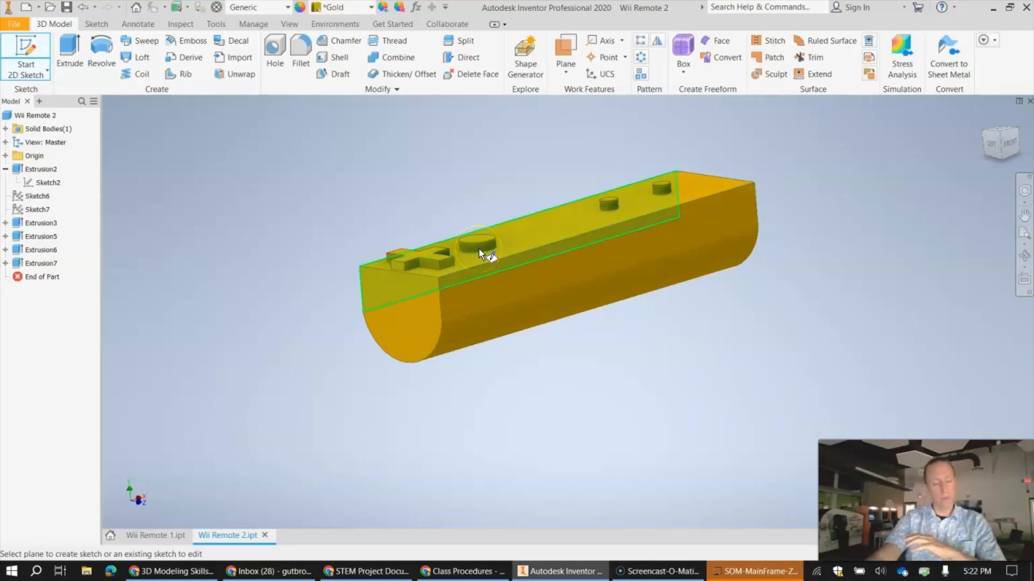
{"action": "left_click", "coordinate": [478, 311]}
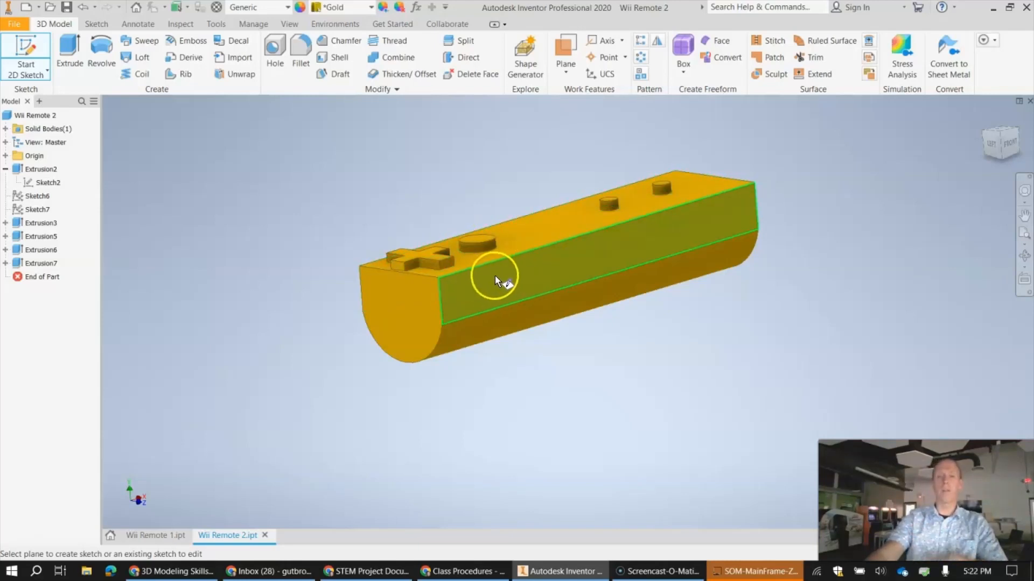
{"action": "left_click", "coordinate": [478, 284]}
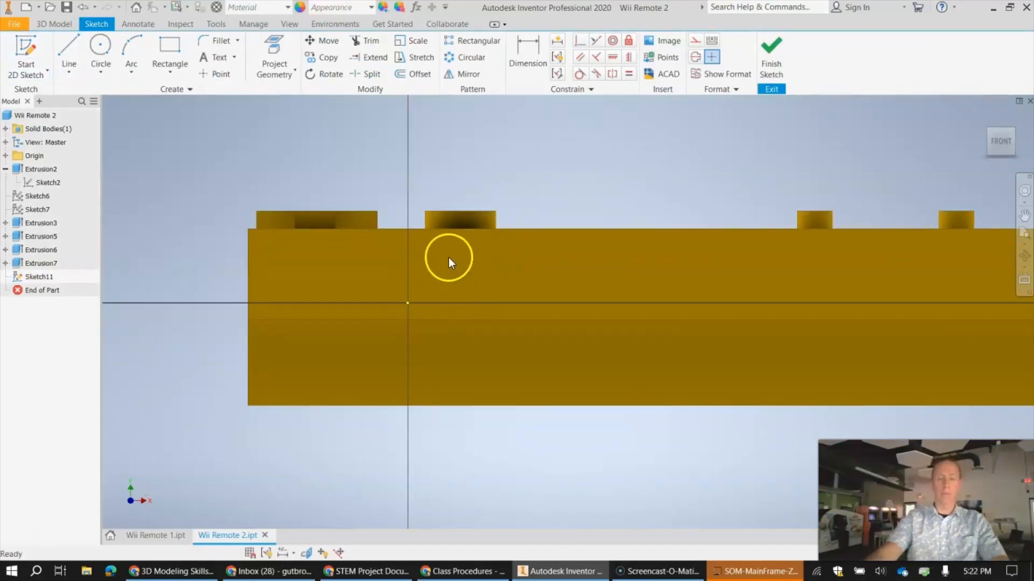
{"action": "middle_click_drag", "start_coordinate": [583, 142], "coordinate": [521, 144]}
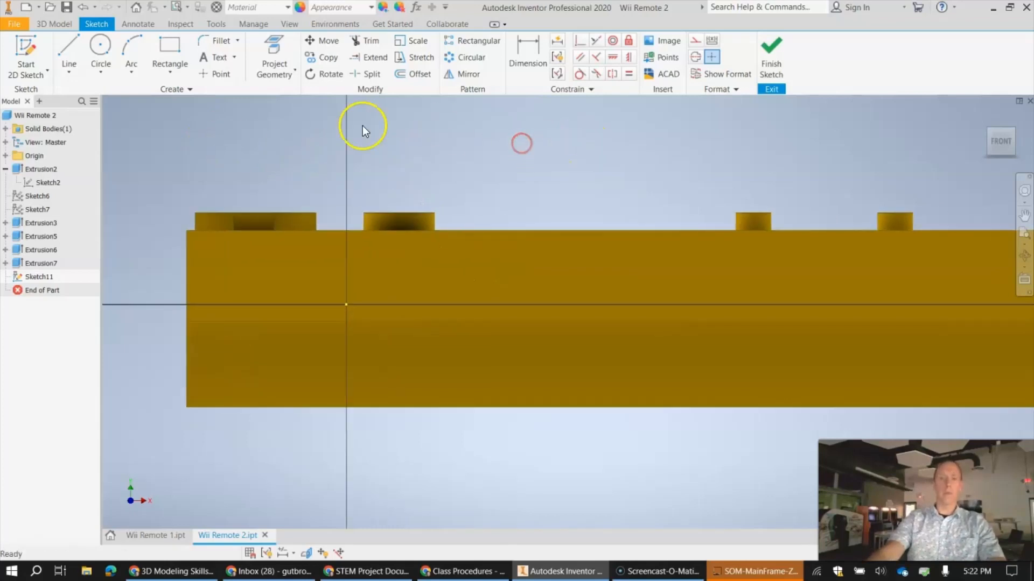
- Draw a horizontal line about 1.03 in long inward from the D-pad end's edge, partway down the rounded lower section
{"action": "left_click", "coordinate": [69, 48]}
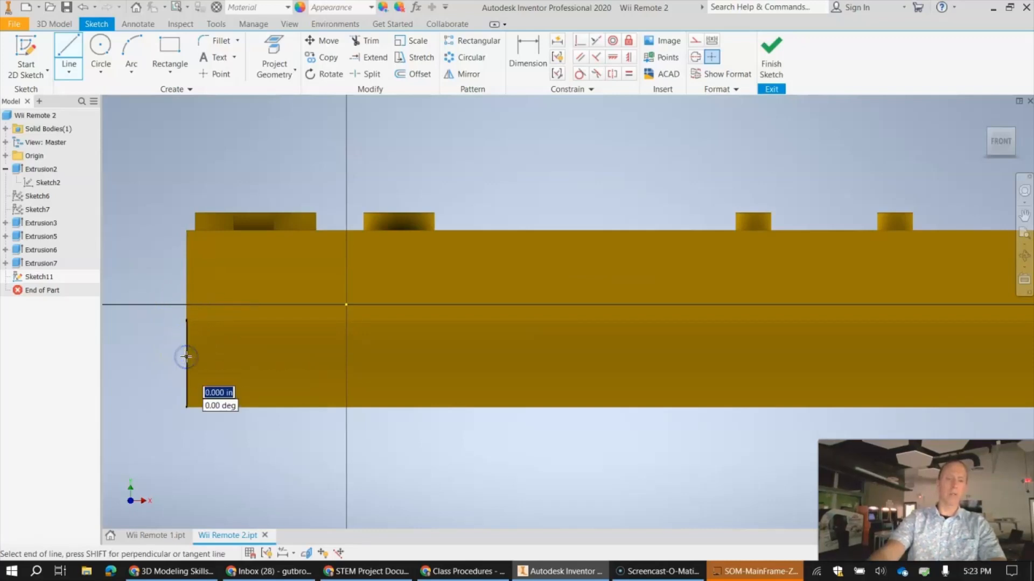
{"action": "left_click", "coordinate": [186, 357]}
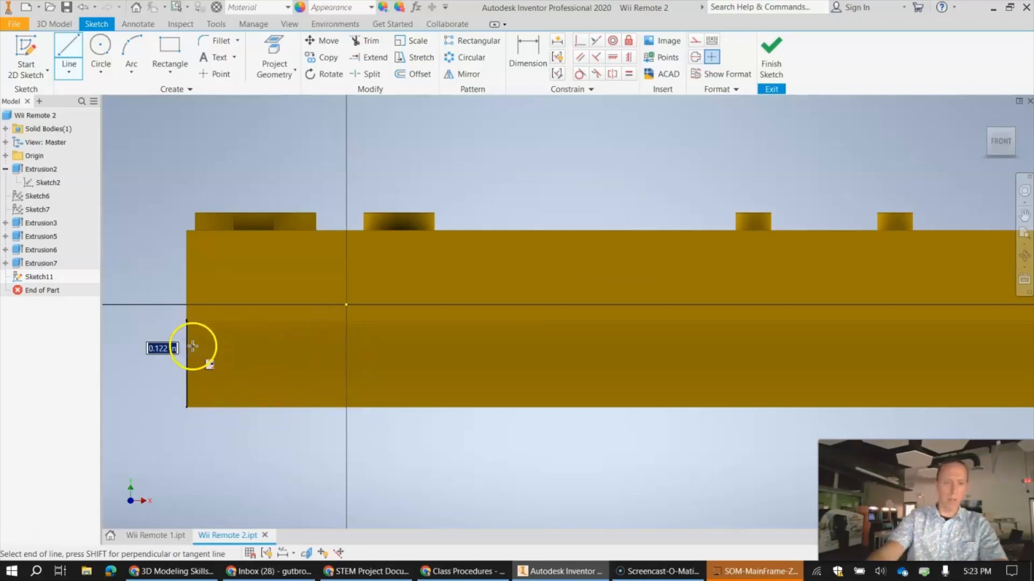
{"action": "left_click", "coordinate": [332, 356]}
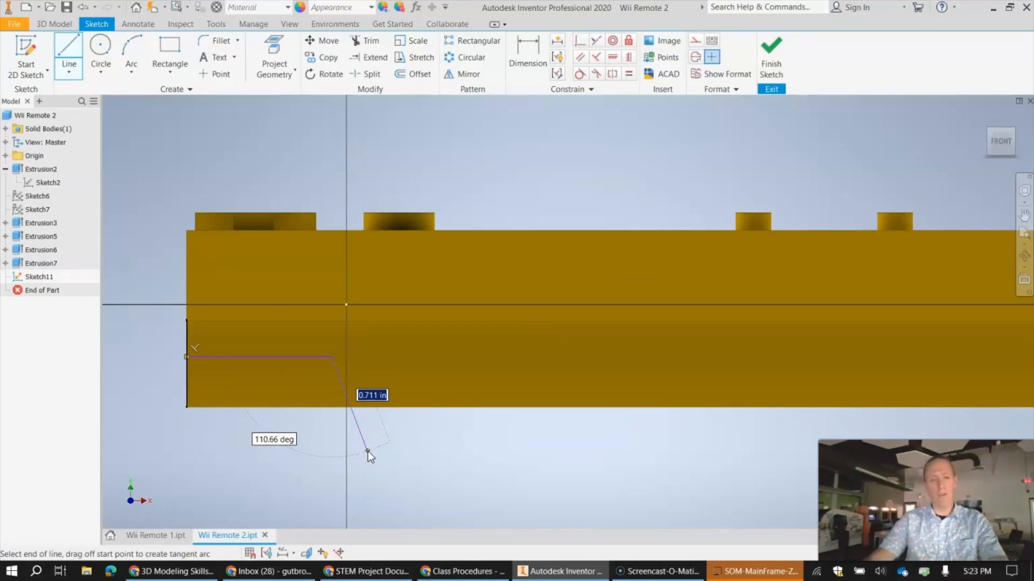
{"action": "key", "text": "Escape"}
{"action": "left_click", "coordinate": [392, 440]}
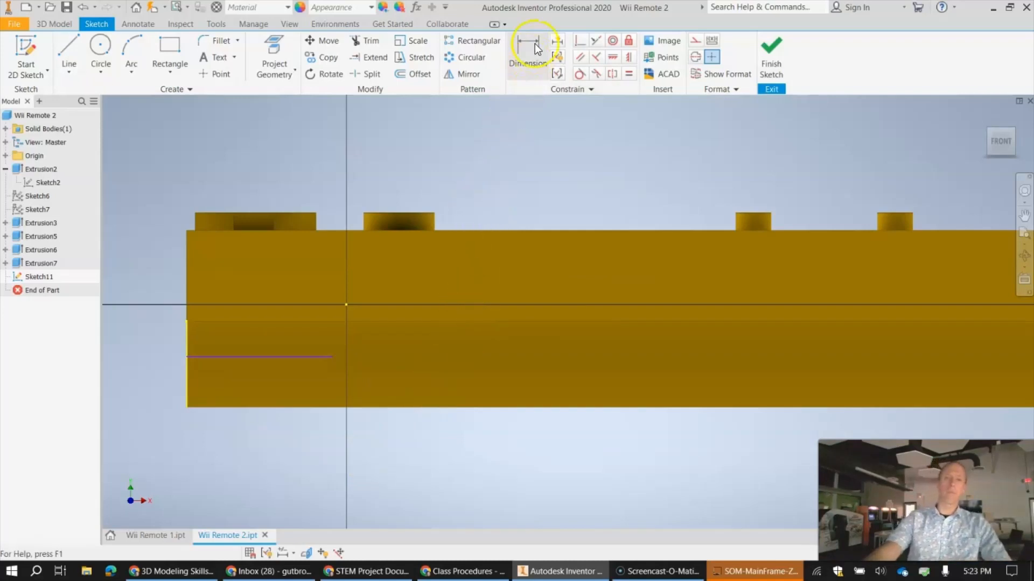
- Dimension the horizontal line's length and set it to 1 in
{"action": "left_click", "coordinate": [528, 63]}
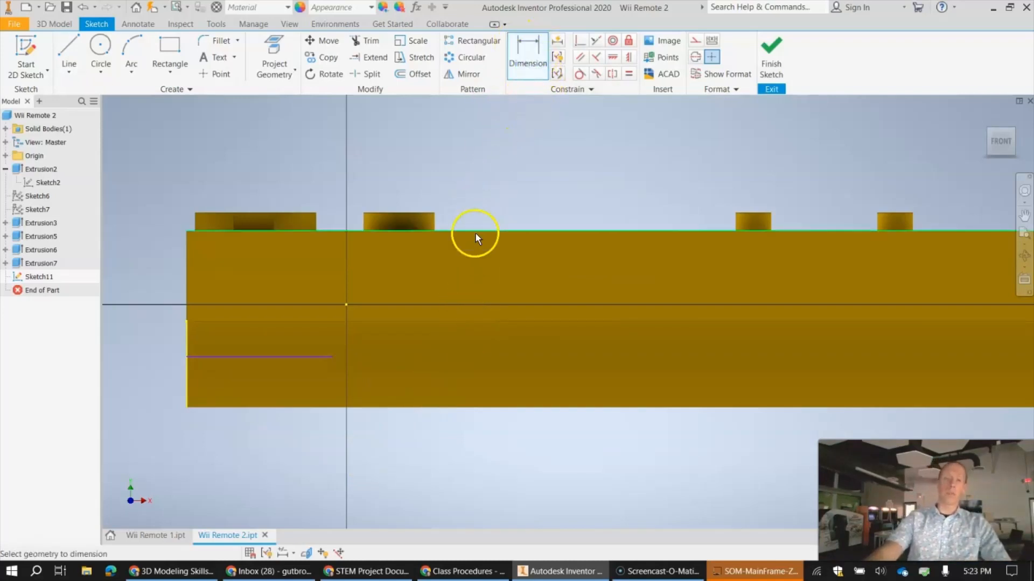
{"action": "left_click", "coordinate": [249, 358]}
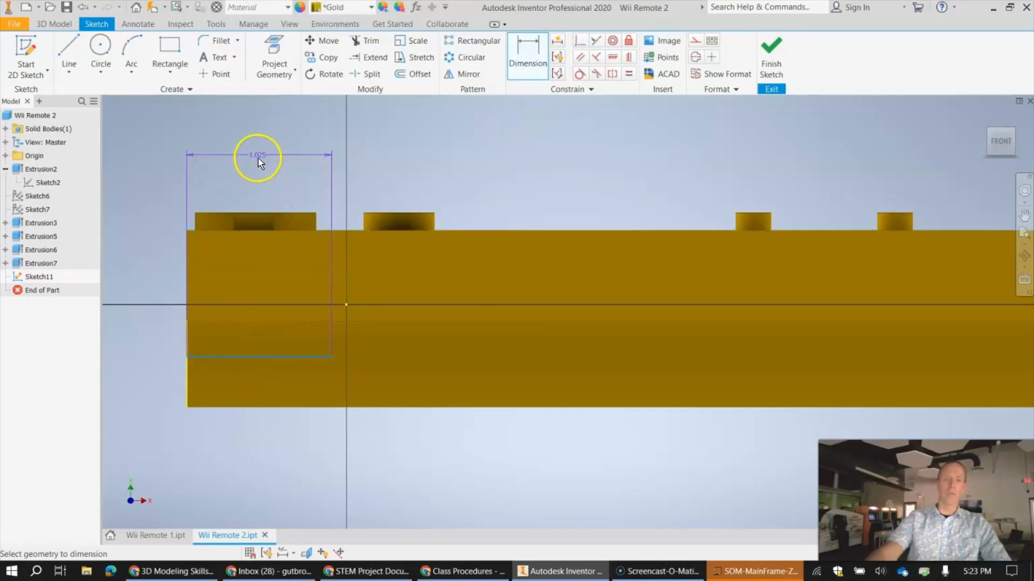
{"action": "left_click", "coordinate": [257, 148]}
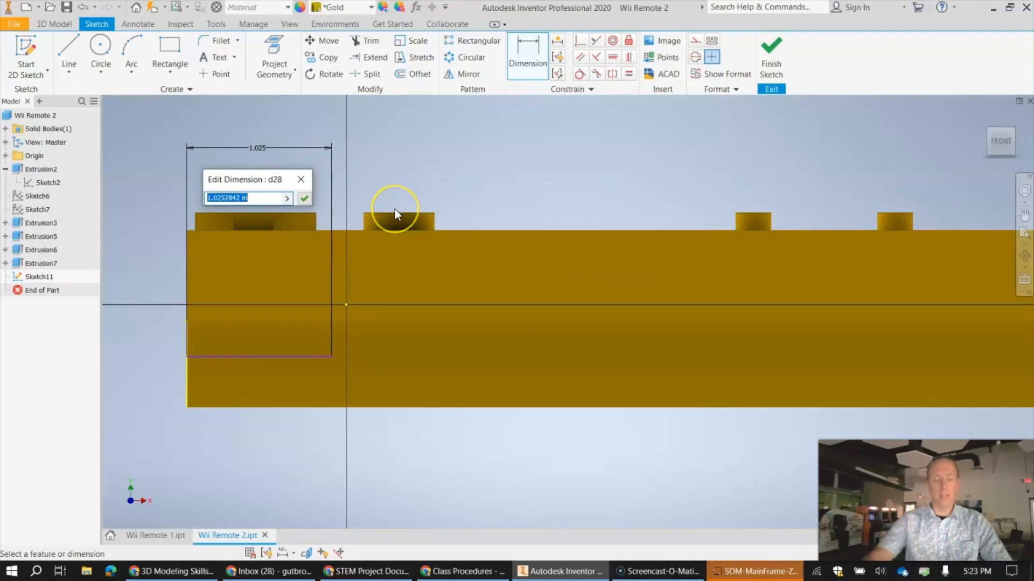
{"action": "type", "text": "1"}
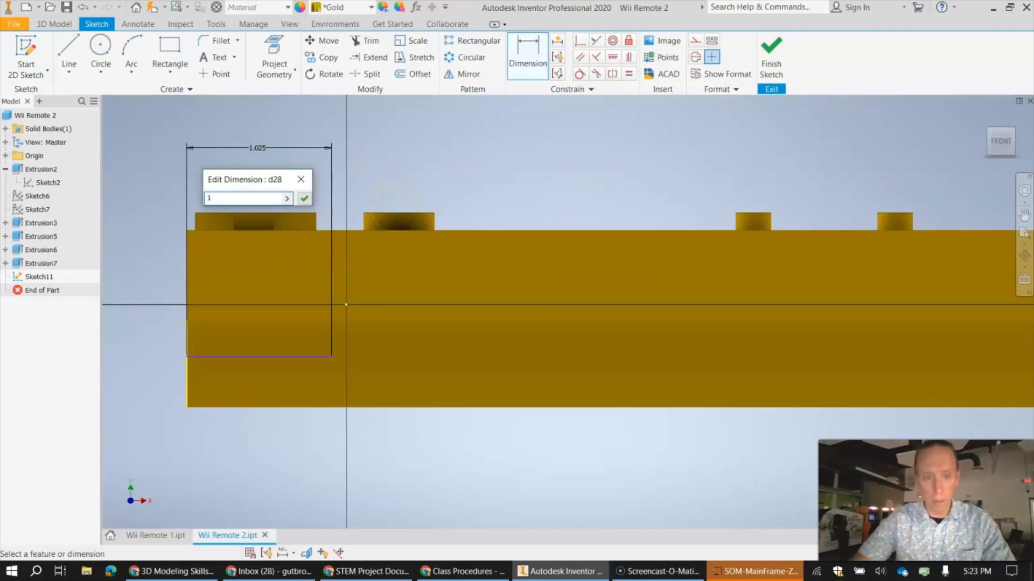
{"action": "key", "text": "Return"}
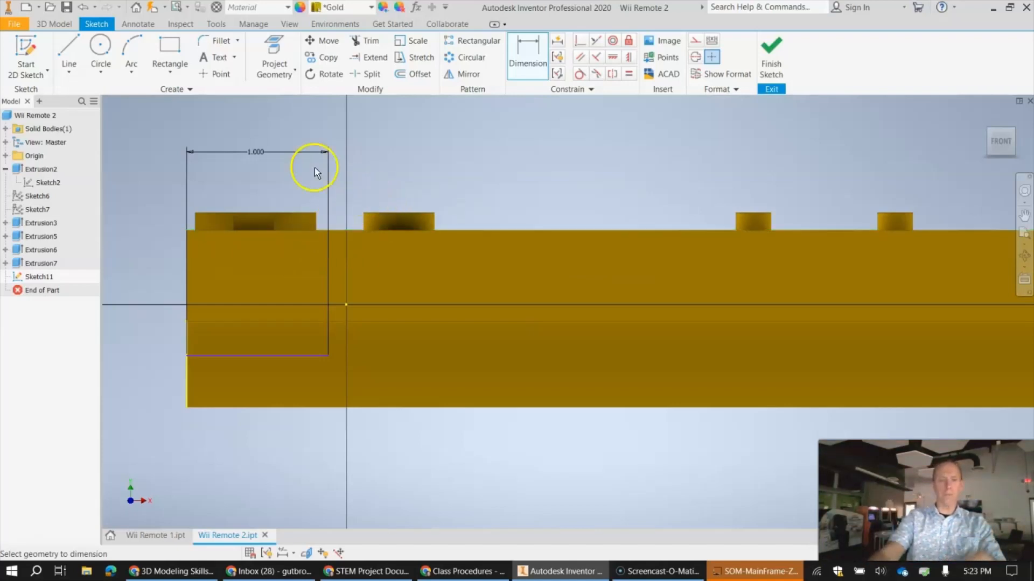
- Draw a three-point arc tangent to the line, from its inner end down to the remote's bottom edge
{"action": "left_click", "coordinate": [129, 46]}
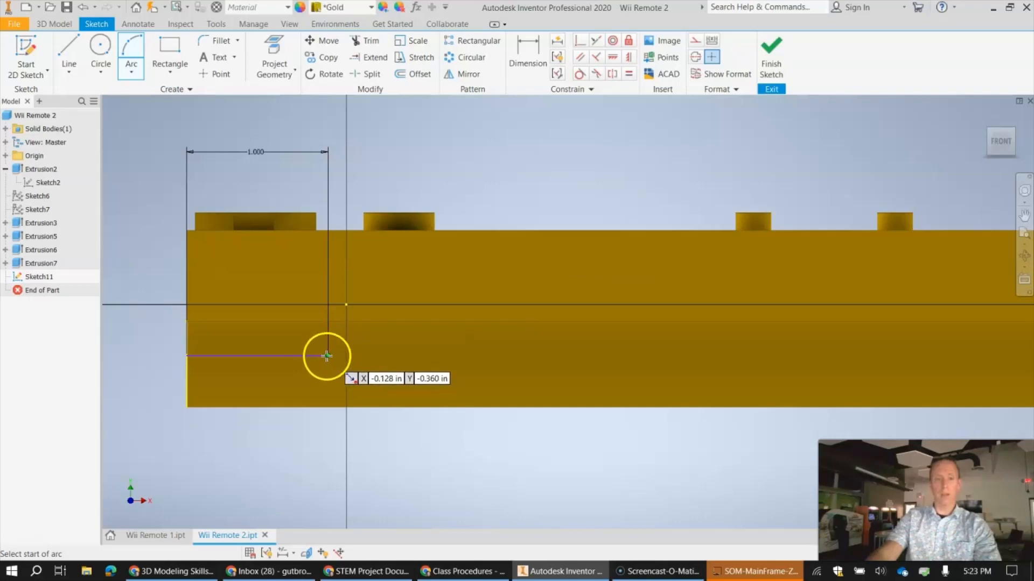
{"action": "left_click", "coordinate": [327, 356]}
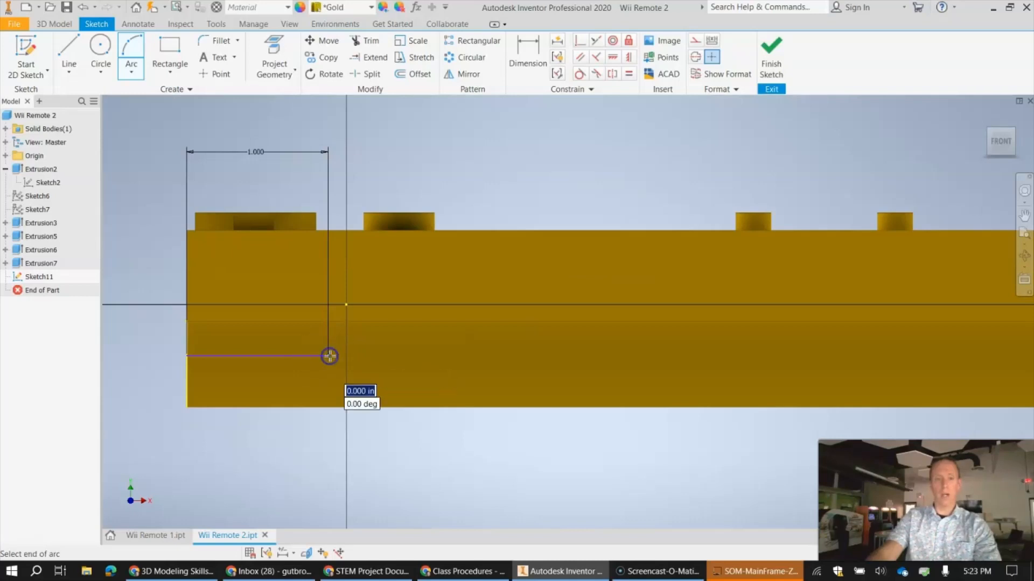
{"action": "left_click", "coordinate": [467, 409]}
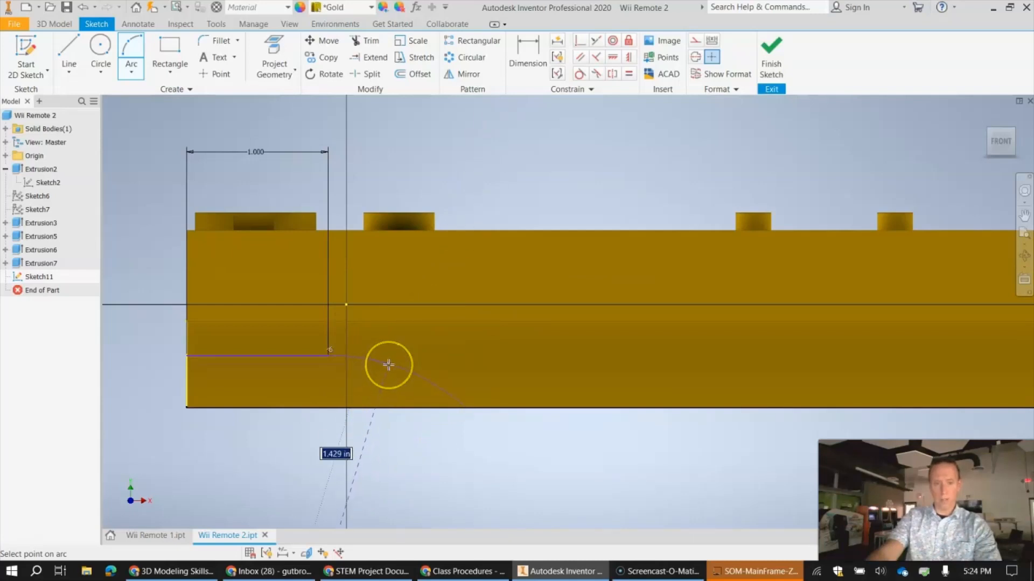
{"action": "left_click", "coordinate": [388, 365]}
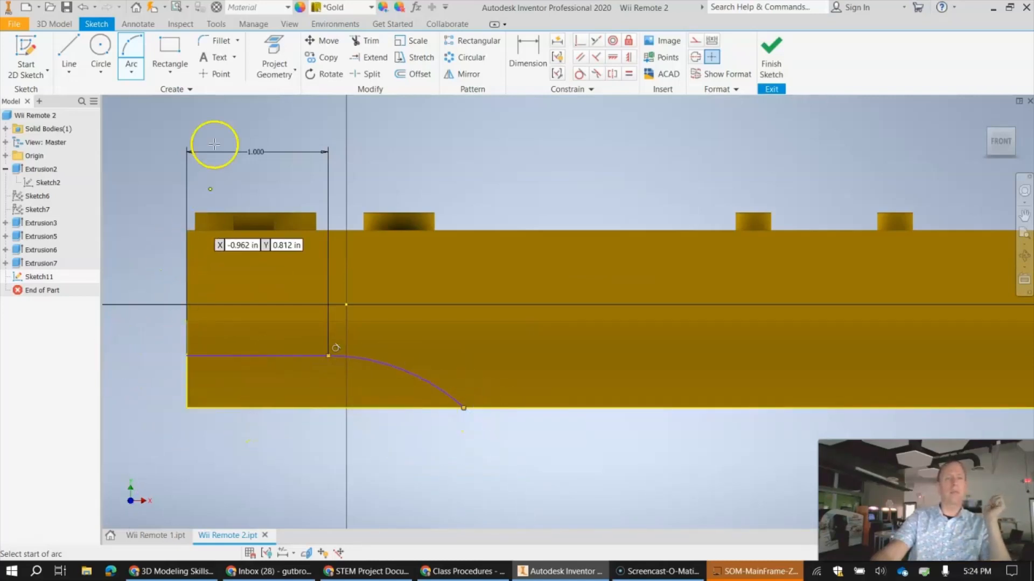
- Close the profile with four connected lines outside the body from the horizontal line's outer end to the arc's lower end, and finish the sketch
{"action": "left_click", "coordinate": [68, 52]}
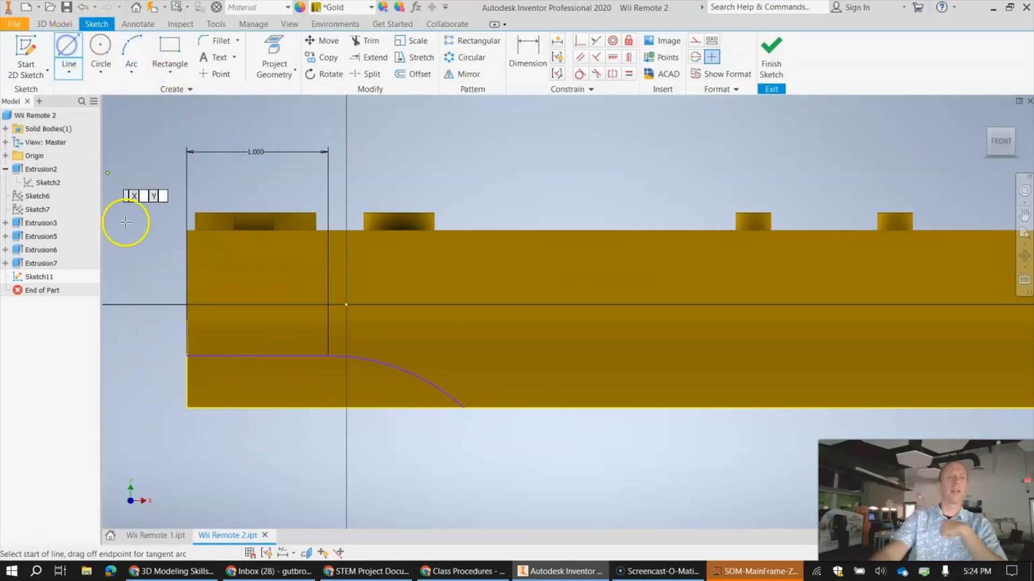
{"action": "left_click", "coordinate": [186, 356]}
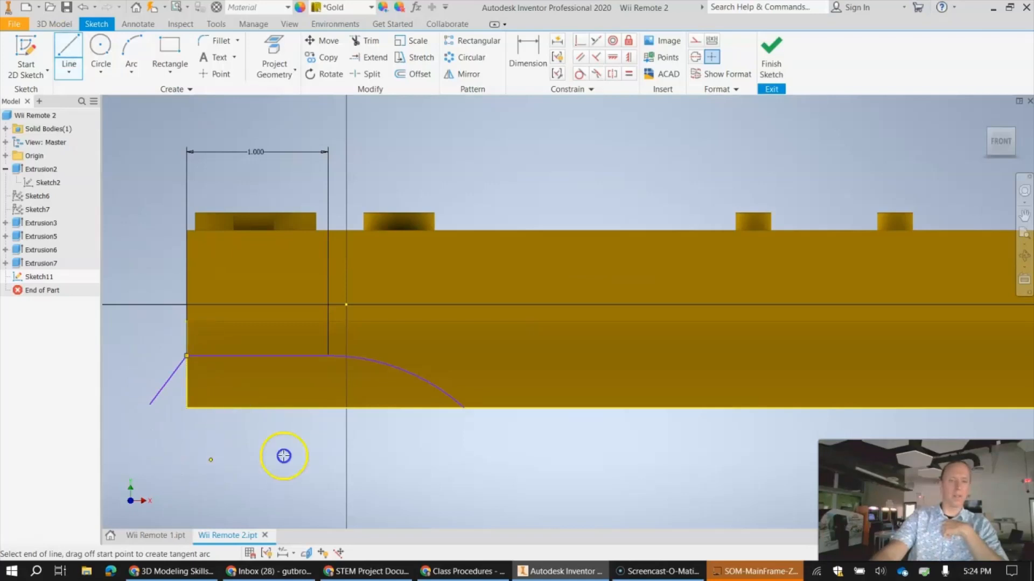
{"action": "left_click", "coordinate": [150, 404]}
{"action": "left_click", "coordinate": [211, 460]}
{"action": "left_click", "coordinate": [470, 456]}
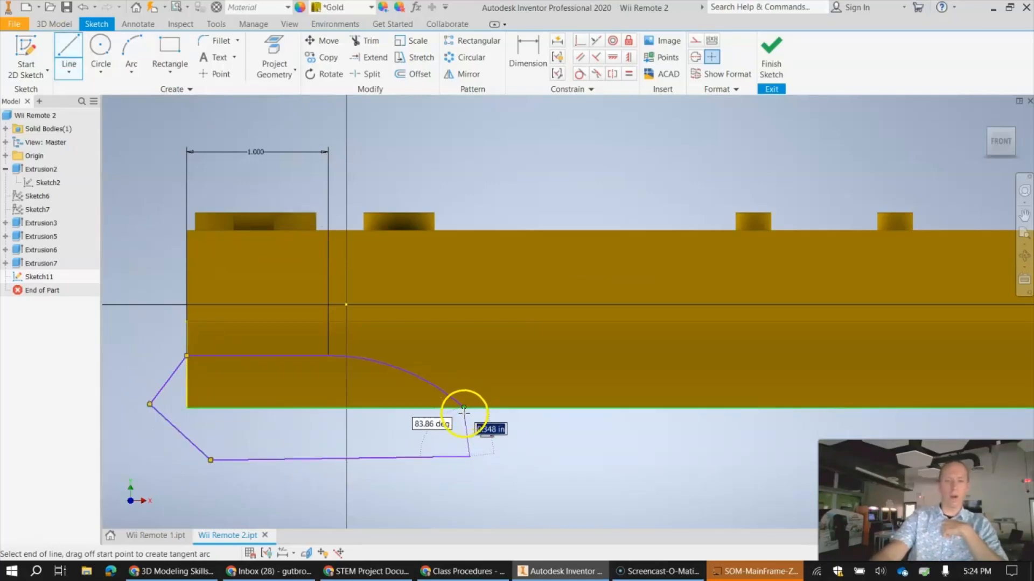
{"action": "scroll", "coordinate": [464, 413], "scroll_direction": "up", "scroll_amount": 3}
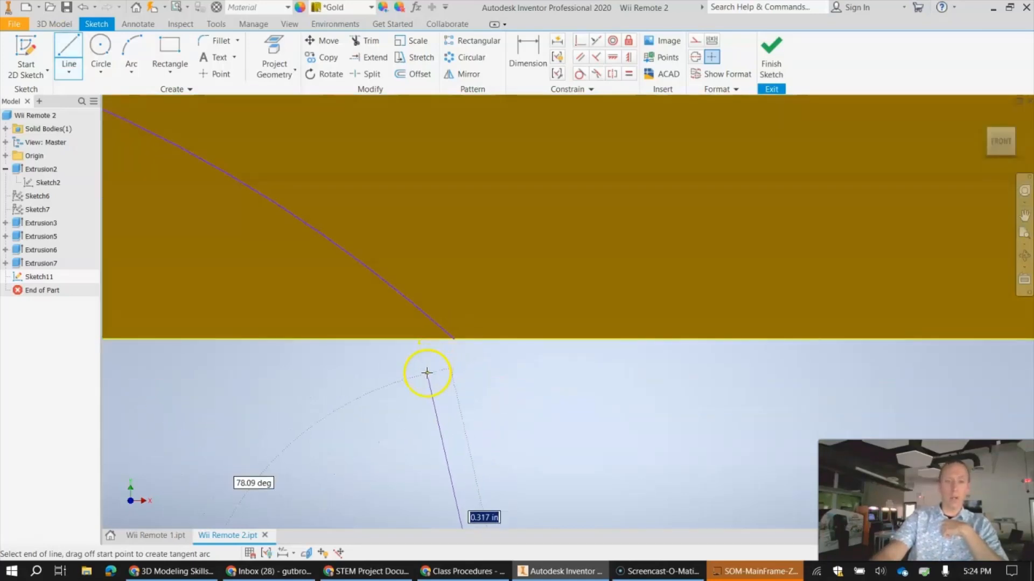
{"action": "left_click", "coordinate": [455, 339]}
{"action": "scroll", "coordinate": [273, 398], "scroll_direction": "down", "scroll_amount": 4}
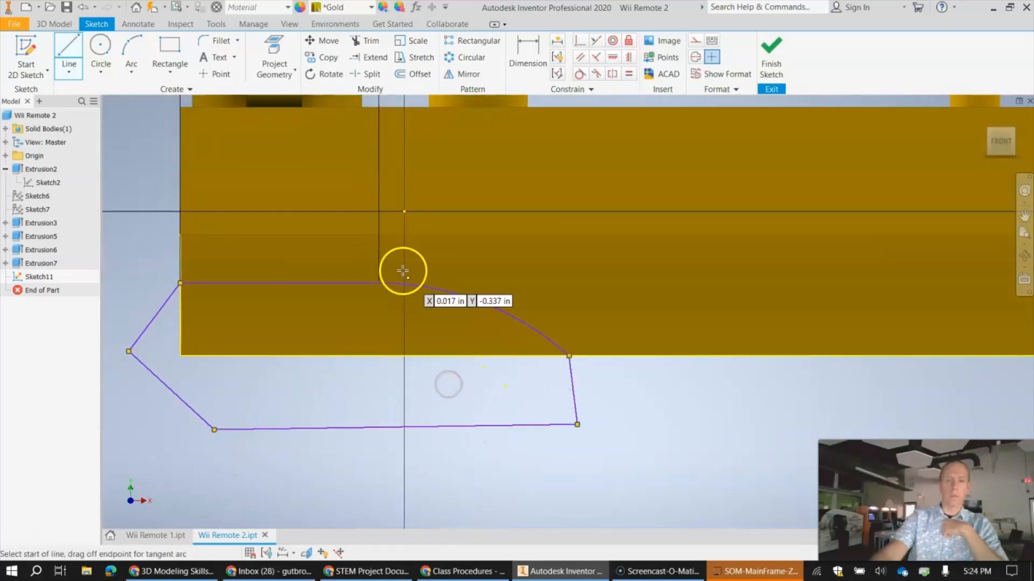
{"action": "left_click", "coordinate": [775, 52]}
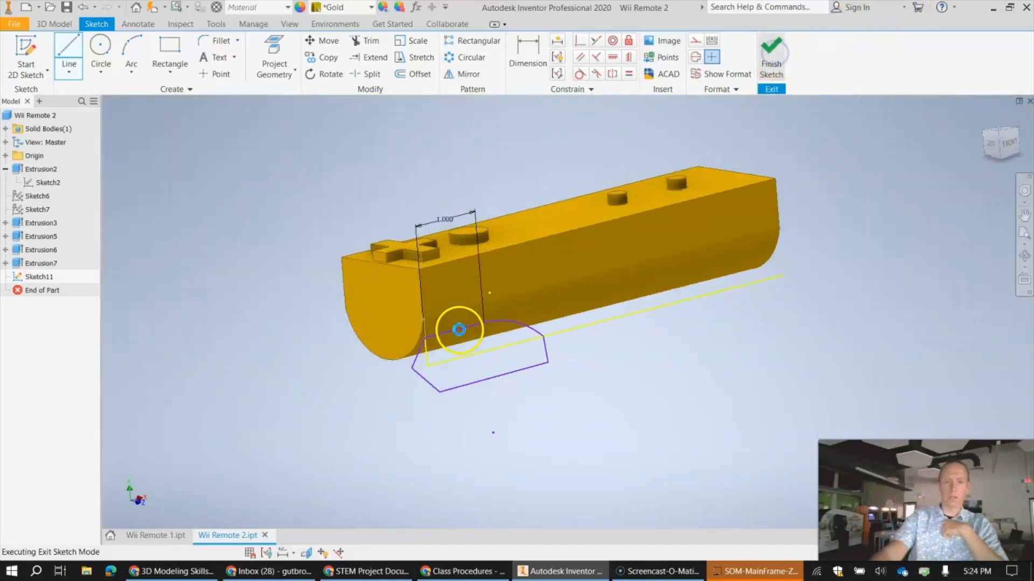
{"action": "scroll", "coordinate": [463, 379], "scroll_direction": "up", "scroll_amount": 3}
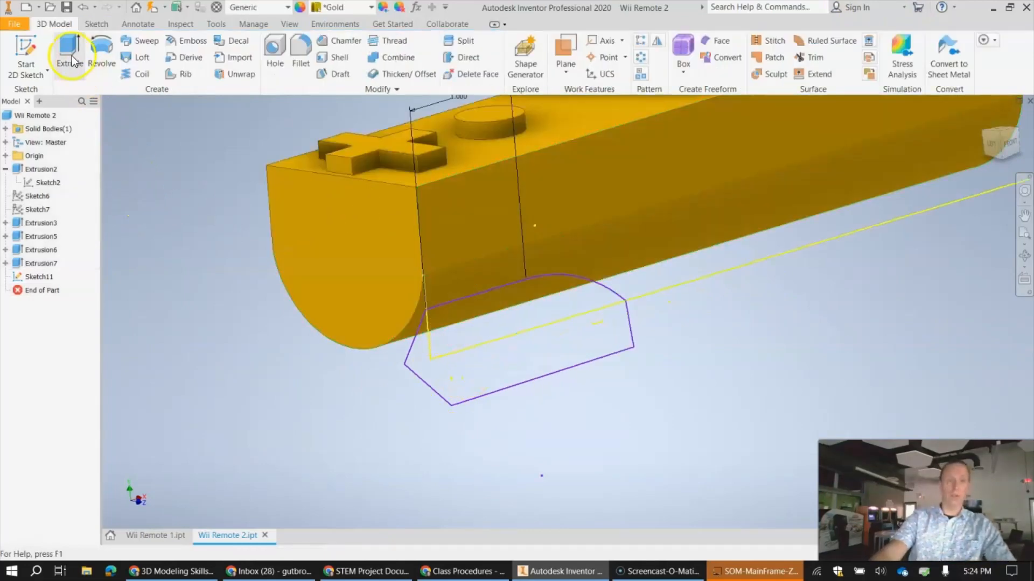
- Extrude the sketch region beneath the horizontal line and arc as a 7.1875 in cut through the underside at the D-pad end
{"action": "key", "text": "e"}
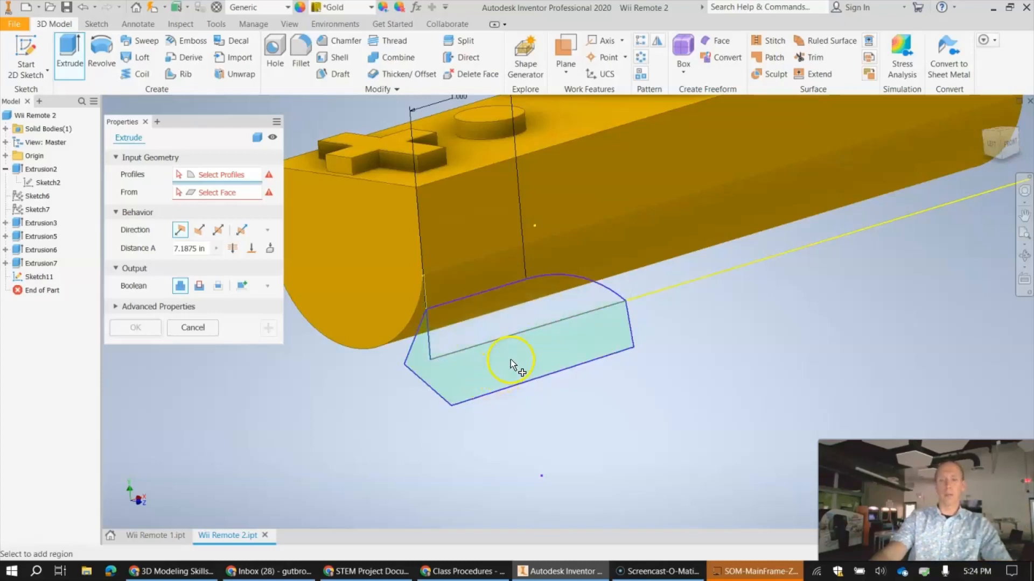
{"action": "left_click", "coordinate": [508, 309]}
{"action": "scroll", "coordinate": [512, 312], "scroll_direction": "up", "scroll_amount": 3}
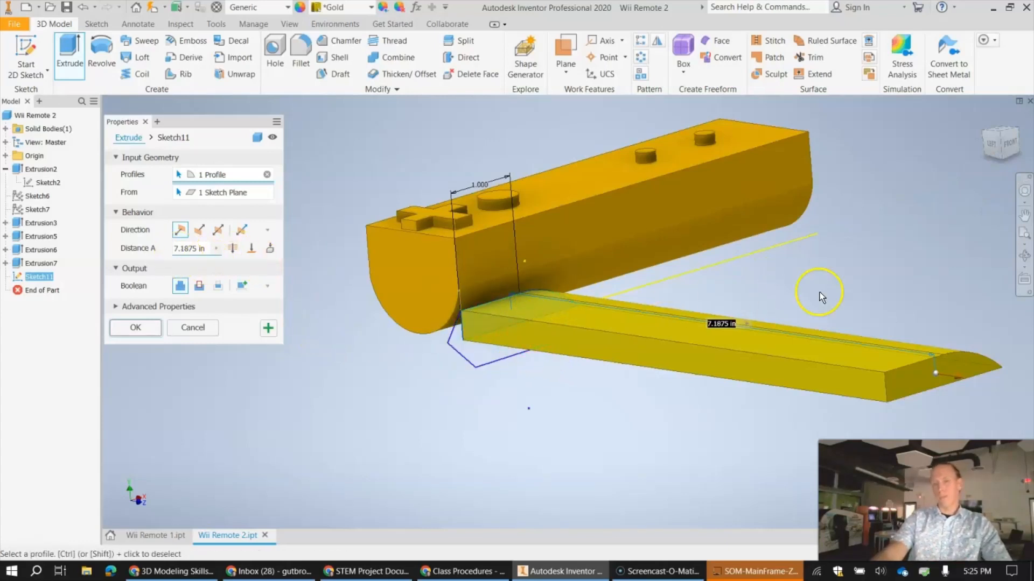
{"action": "left_click", "coordinate": [199, 286]}
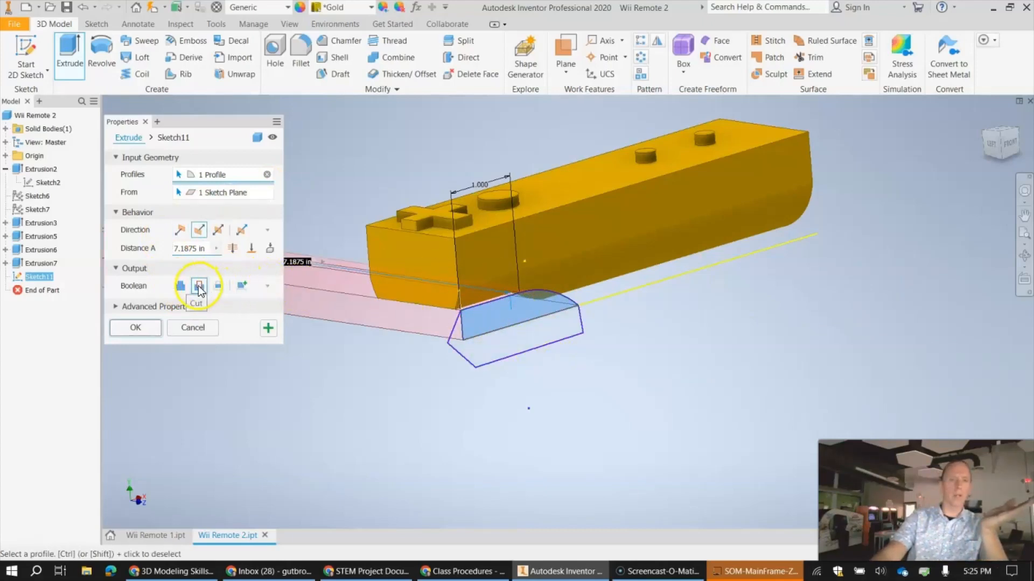
{"action": "left_click", "coordinate": [137, 330]}
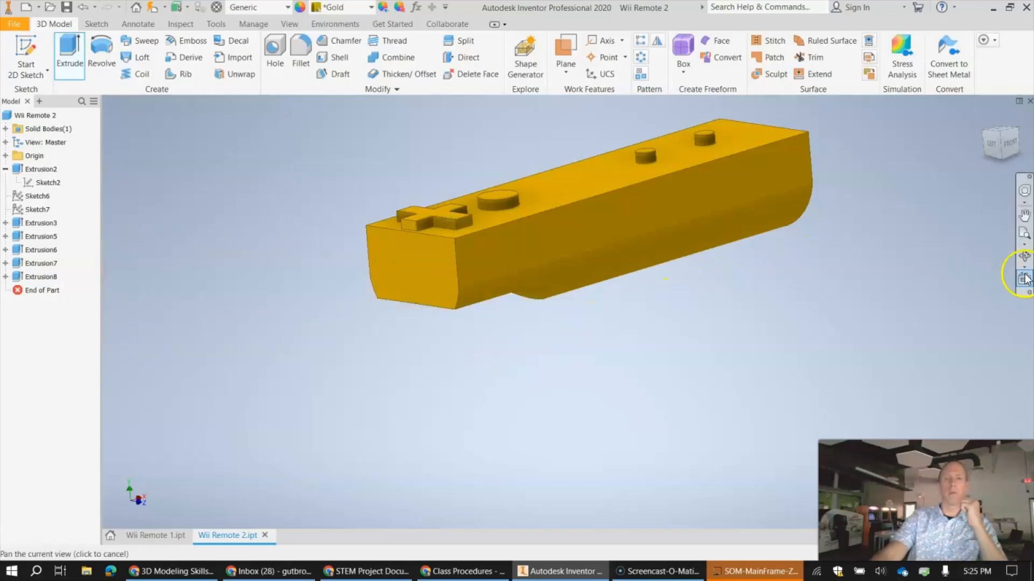
- Expand Extrusion3, 5, 6, 7 and 8 in the model tree to inspect the sketch behind each feature
{"action": "mouse_move", "coordinate": [1005, 144]}
{"action": "left_mouse_down"}
{"action": "mouse_move", "coordinate": [1011, 127]}
{"action": "mouse_move", "coordinate": [811, 120]}
{"action": "mouse_move", "coordinate": [710, 500]}
{"action": "mouse_move", "coordinate": [642, 139]}
{"action": "mouse_move", "coordinate": [736, 178]}
{"action": "mouse_move", "coordinate": [695, 295]}
{"action": "left_mouse_up"}
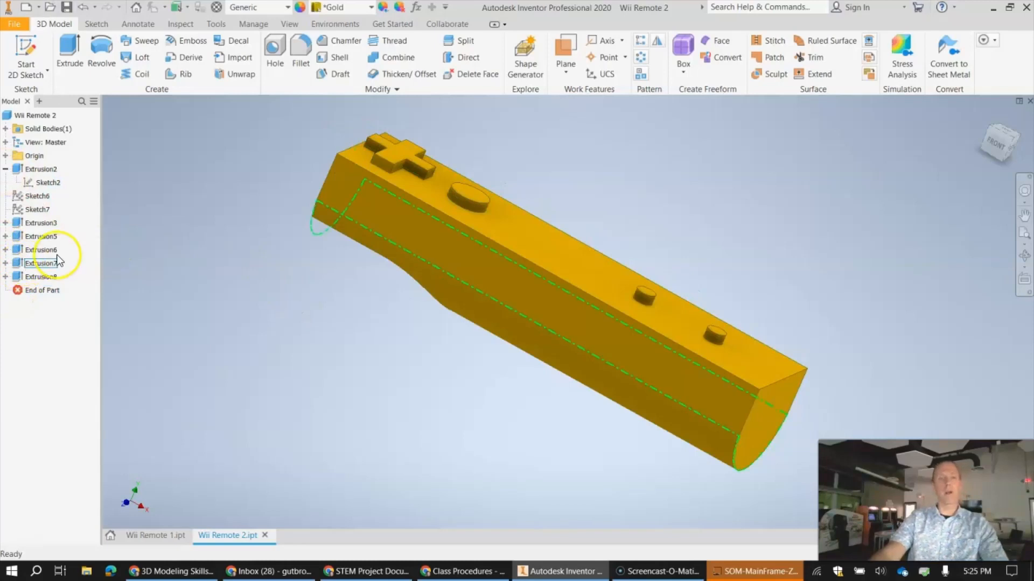
{"action": "left_click", "coordinate": [5, 222]}
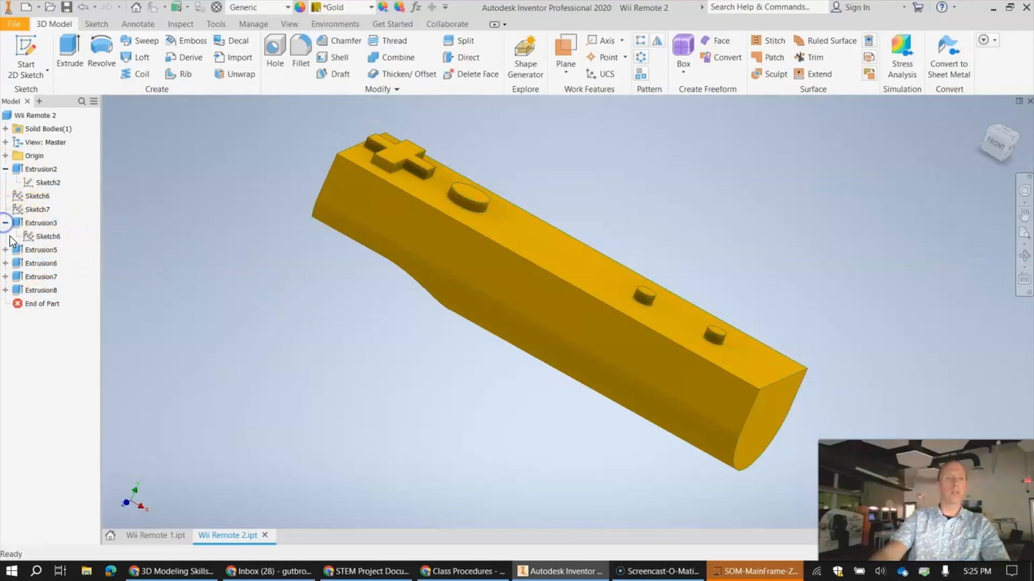
{"action": "left_click", "coordinate": [6, 250]}
{"action": "left_click", "coordinate": [5, 276]}
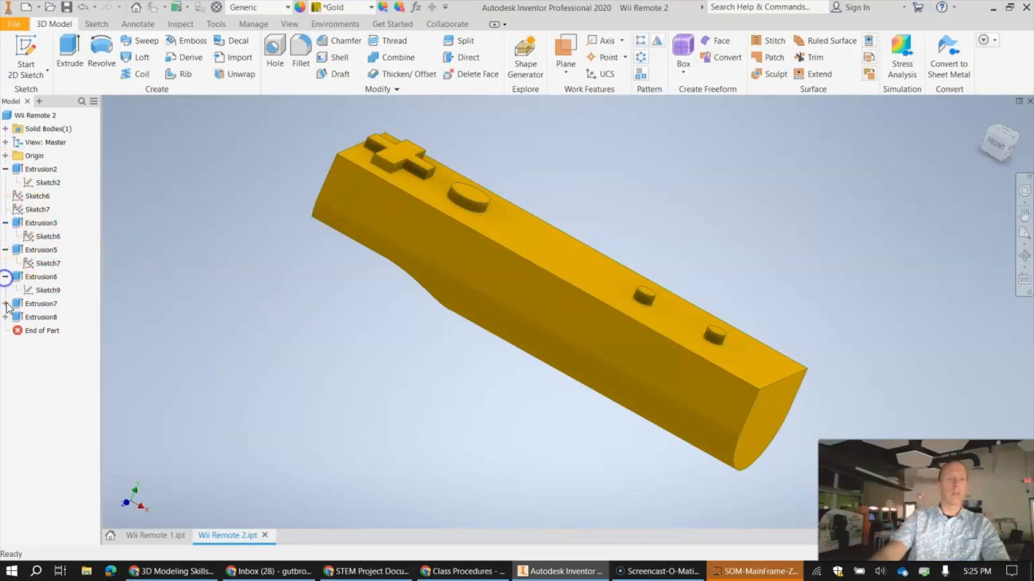
{"action": "left_click", "coordinate": [5, 304]}
{"action": "left_click", "coordinate": [6, 331]}
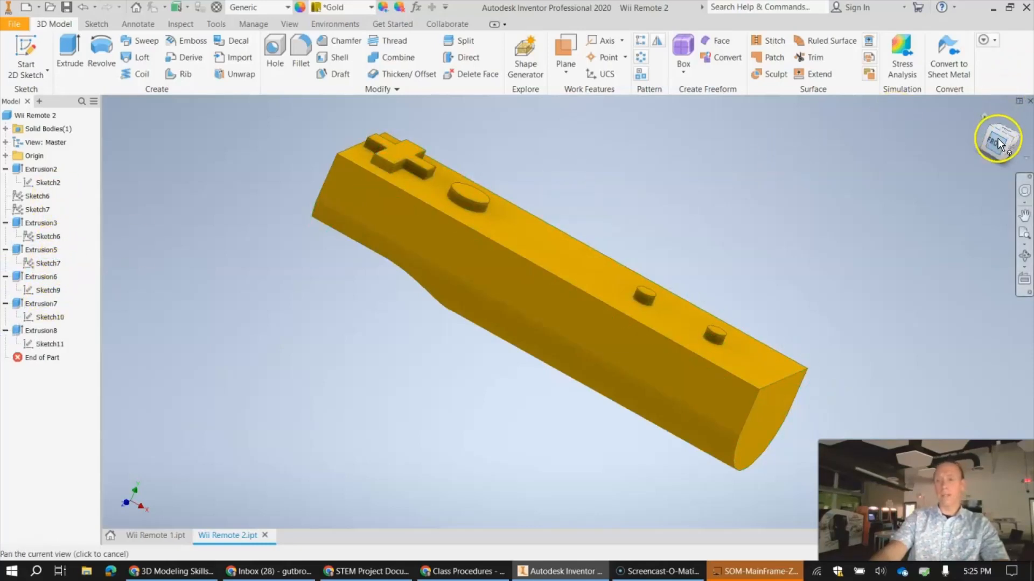
- Highlight the underside step, rounded end and D-pad sketches in turn to see which geometry each one controls
{"action": "left_click_drag", "start_coordinate": [998, 140], "coordinate": [972, 177]}
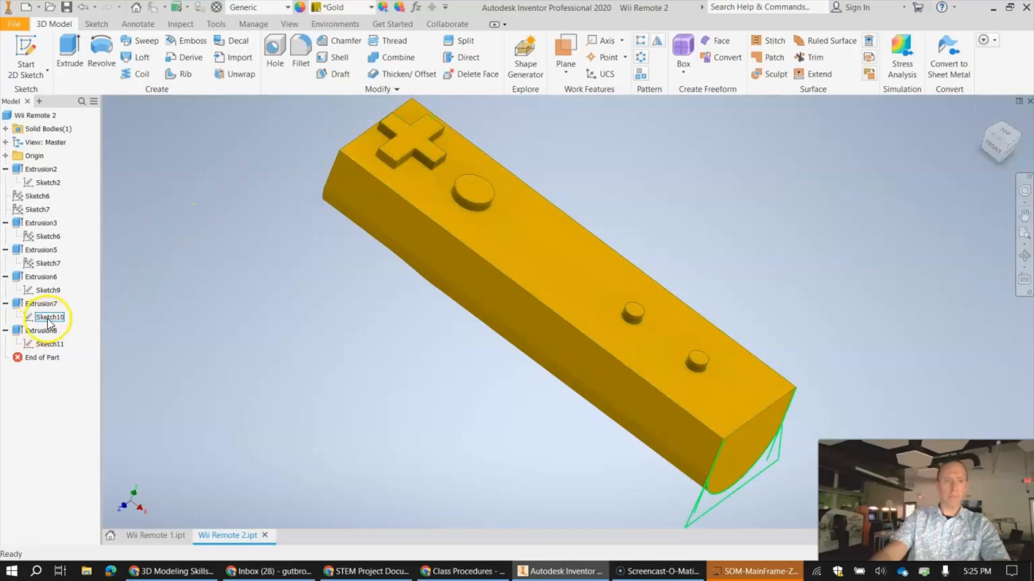
{"action": "left_click", "coordinate": [50, 344]}
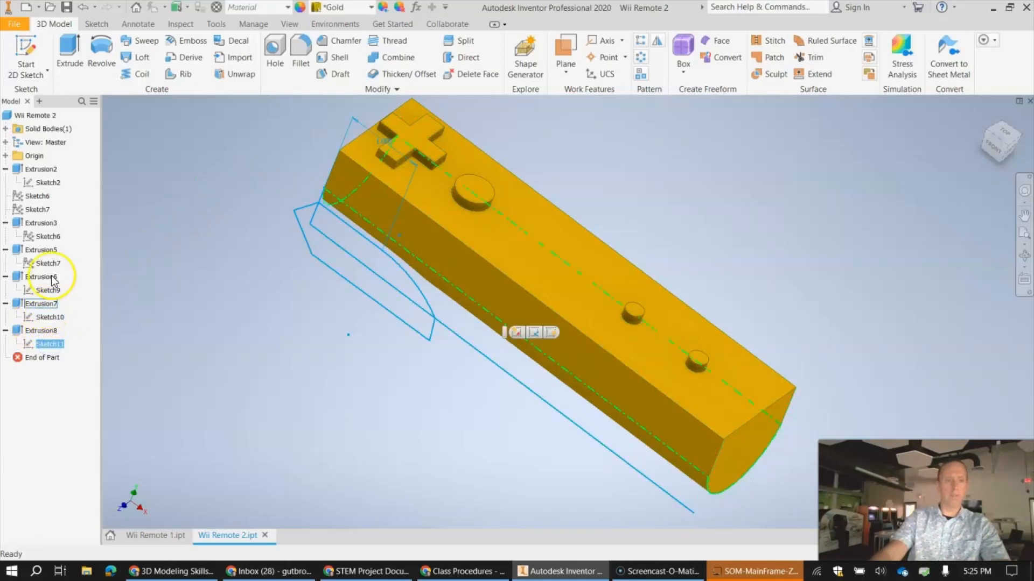
{"action": "left_click", "coordinate": [89, 341]}
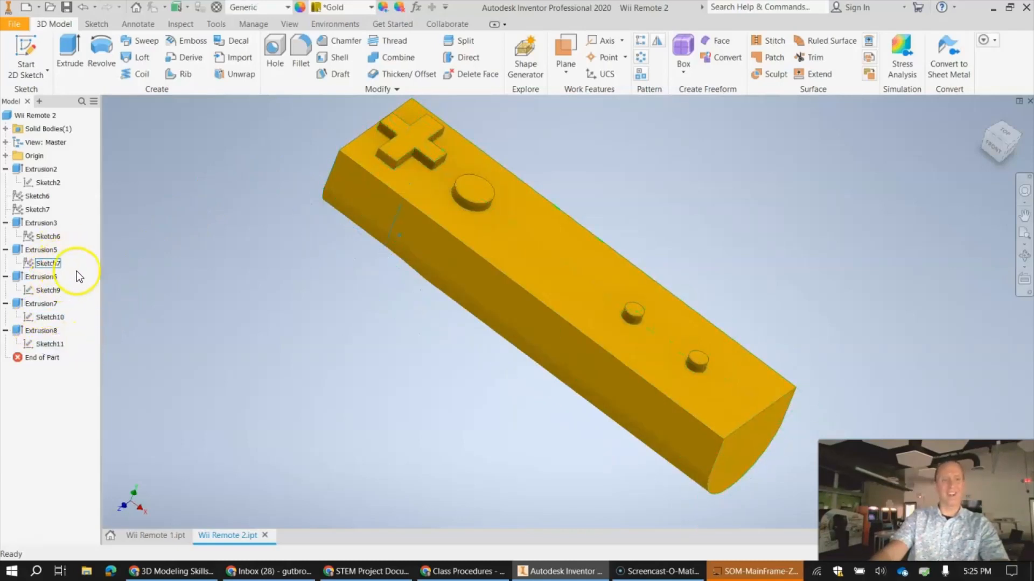
{"action": "left_click", "coordinate": [57, 345]}
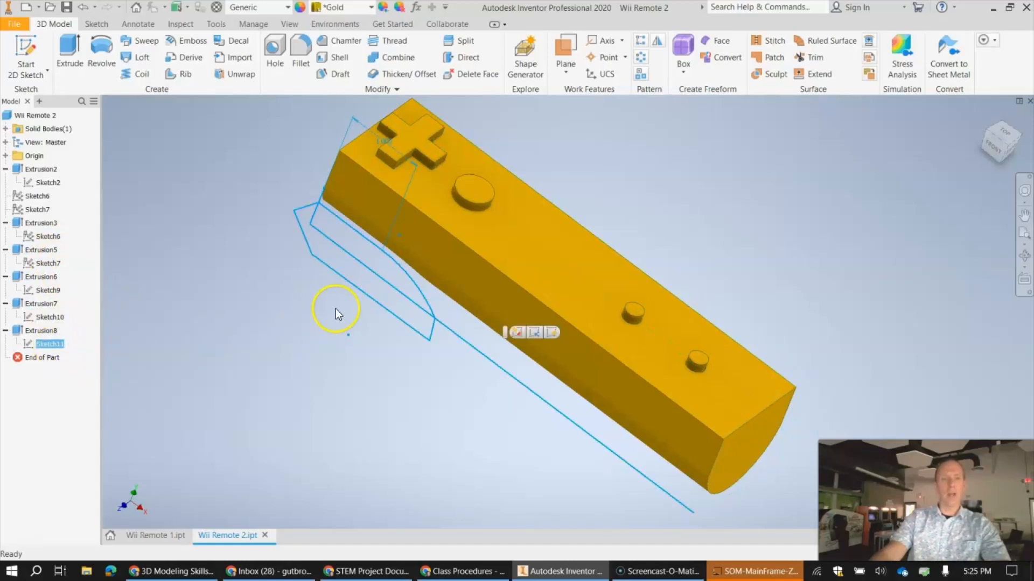
{"action": "left_click", "coordinate": [49, 317]}
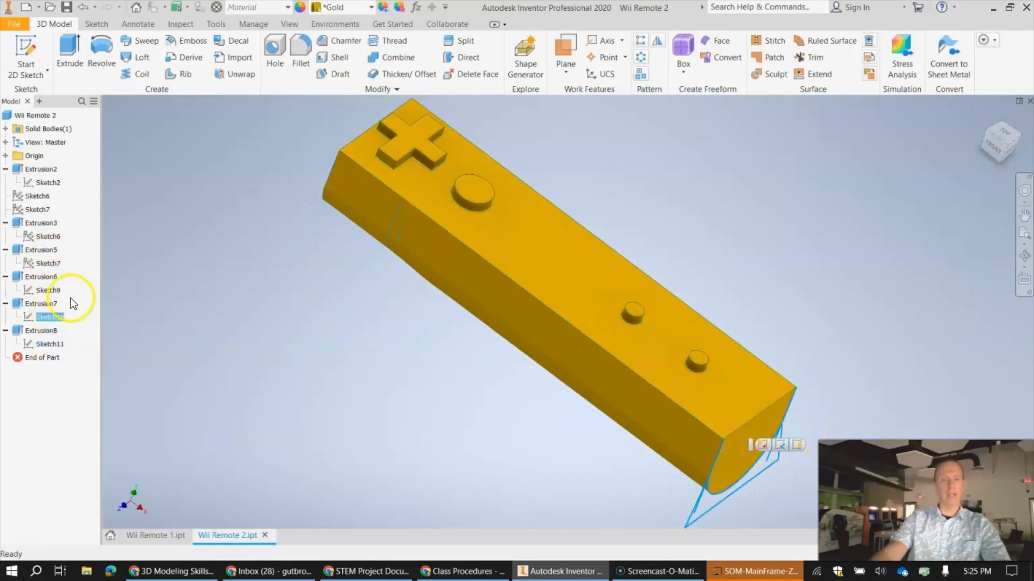
{"action": "left_click", "coordinate": [50, 291]}
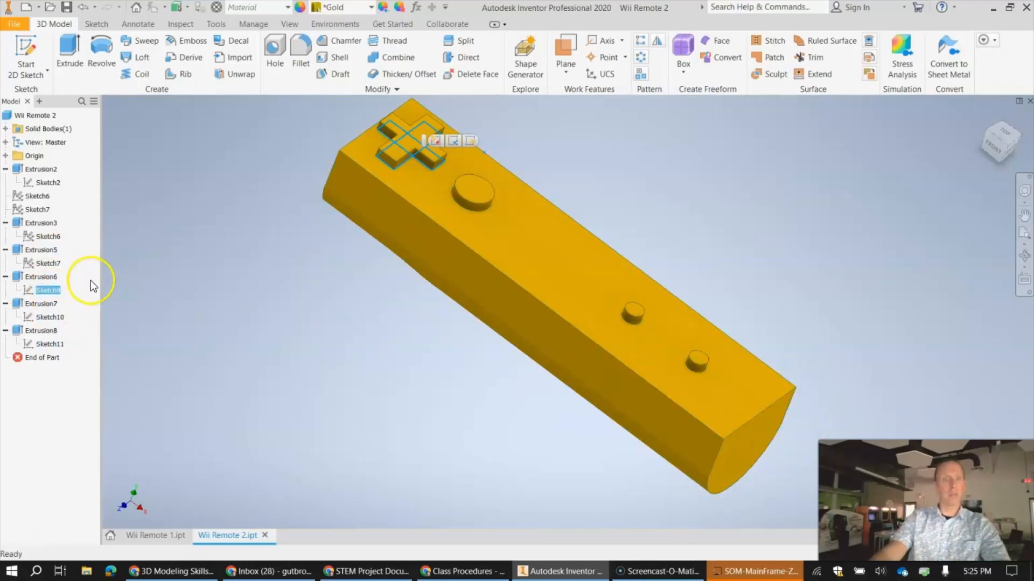
{"action": "left_click", "coordinate": [85, 278]}
- Edit the D-pad sketch to lengthen the cross's lengthwise bar toward the large round button, and finish the sketch
{"action": "double_click", "coordinate": [50, 292]}
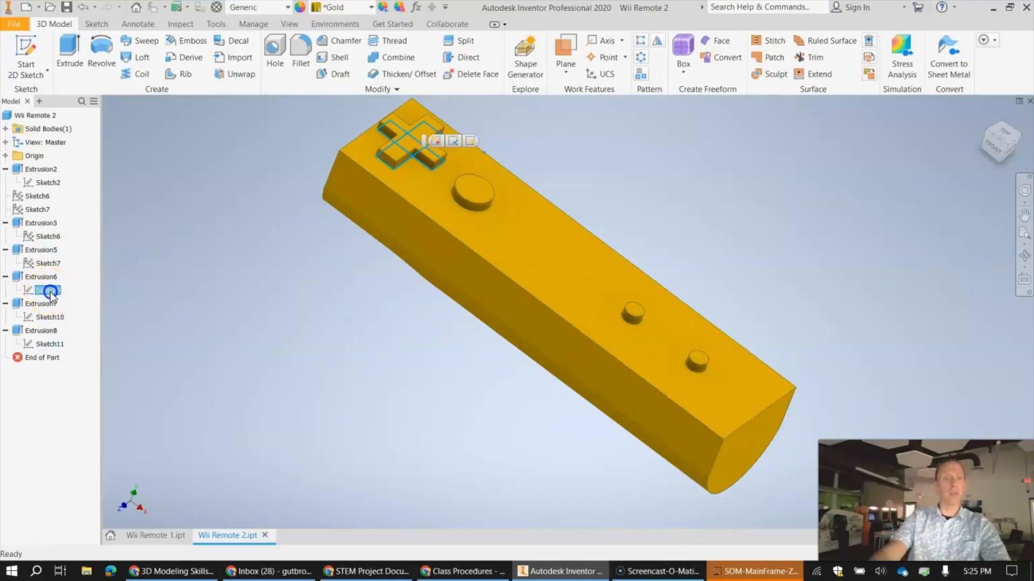
{"action": "left_click", "coordinate": [703, 203]}
{"action": "mouse_move", "coordinate": [487, 249]}
{"action": "left_mouse_down"}
{"action": "mouse_move", "coordinate": [561, 319]}
{"action": "mouse_move", "coordinate": [630, 336]}
{"action": "left_mouse_up"}
{"action": "left_click", "coordinate": [571, 300]}
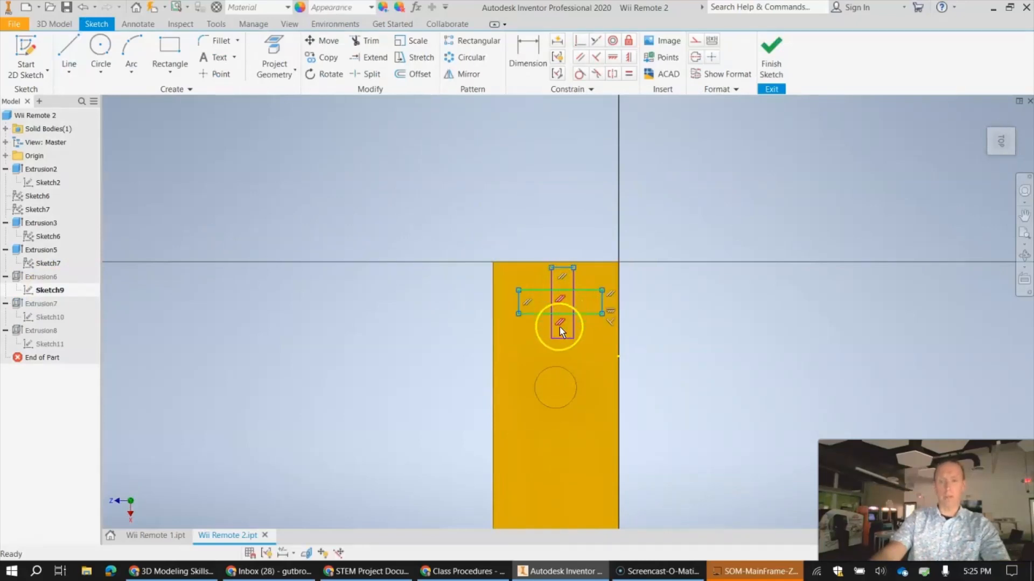
{"action": "left_click_drag", "start_coordinate": [562, 338], "coordinate": [562, 350]}
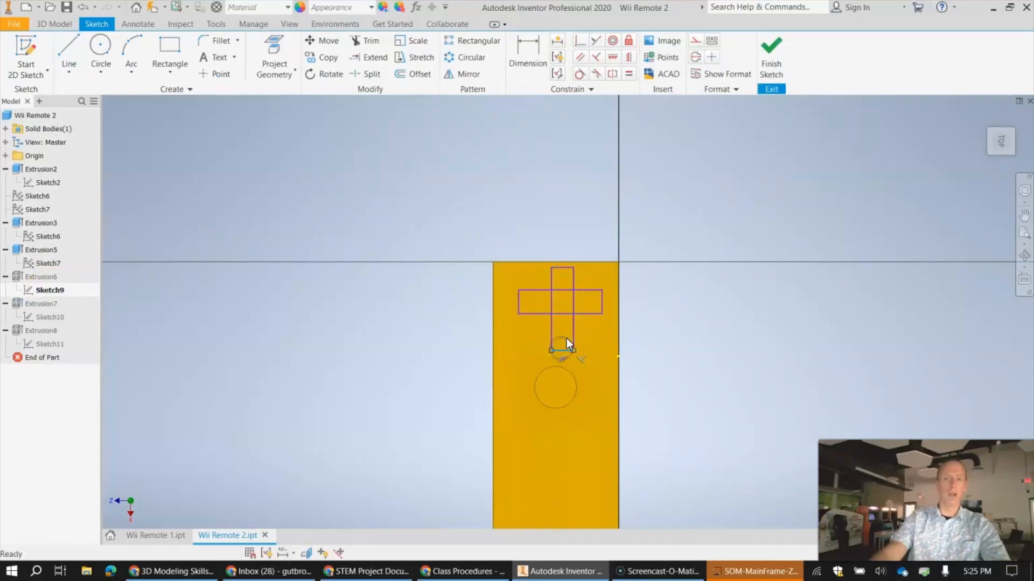
{"action": "left_click", "coordinate": [771, 54]}
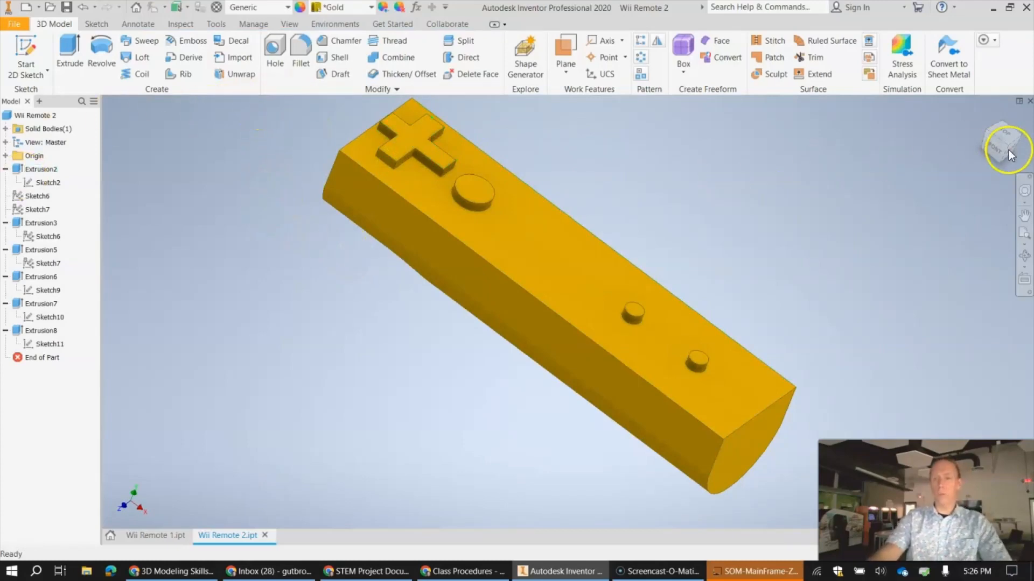
{"action": "left_click", "coordinate": [987, 141]}
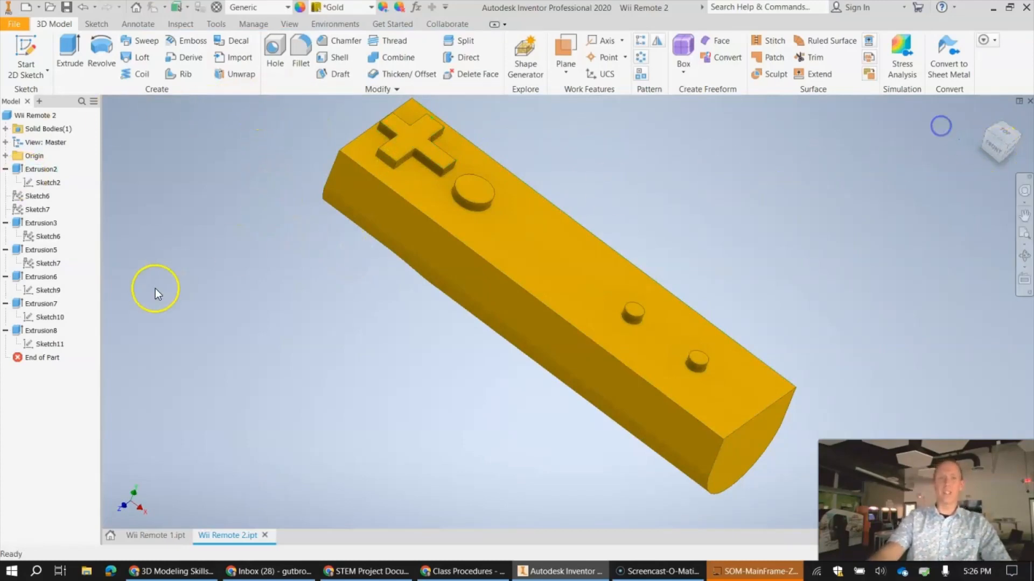
- Start a fillet with a 1/16 in radius and select the upper rims of the three round buttons
{"action": "middle_click_drag", "start_coordinate": [345, 282], "coordinate": [258, 318]}
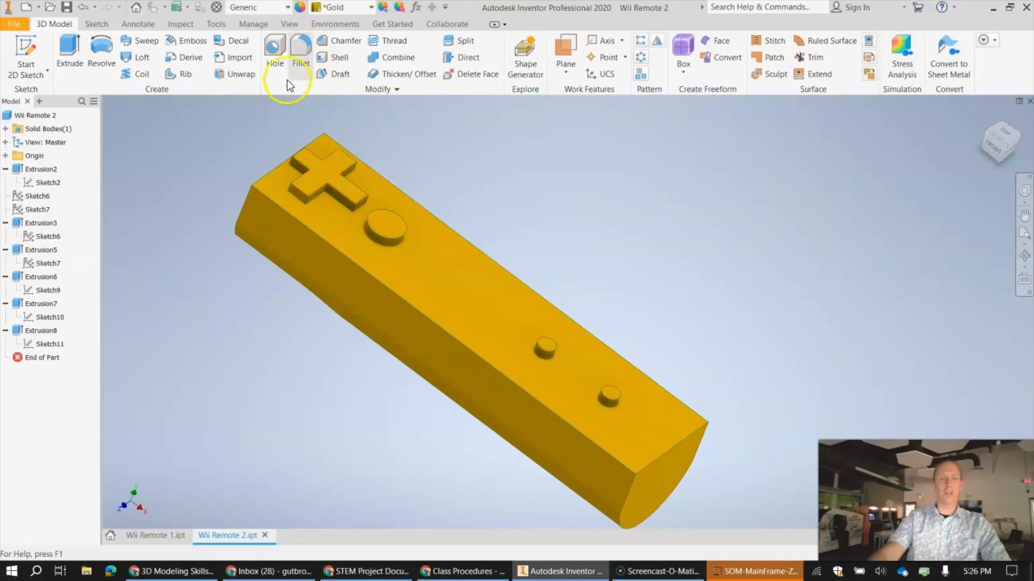
{"action": "left_click", "coordinate": [305, 44]}
{"action": "left_click_drag", "start_coordinate": [351, 163], "coordinate": [859, 118]}
{"action": "left_click", "coordinate": [724, 169]}
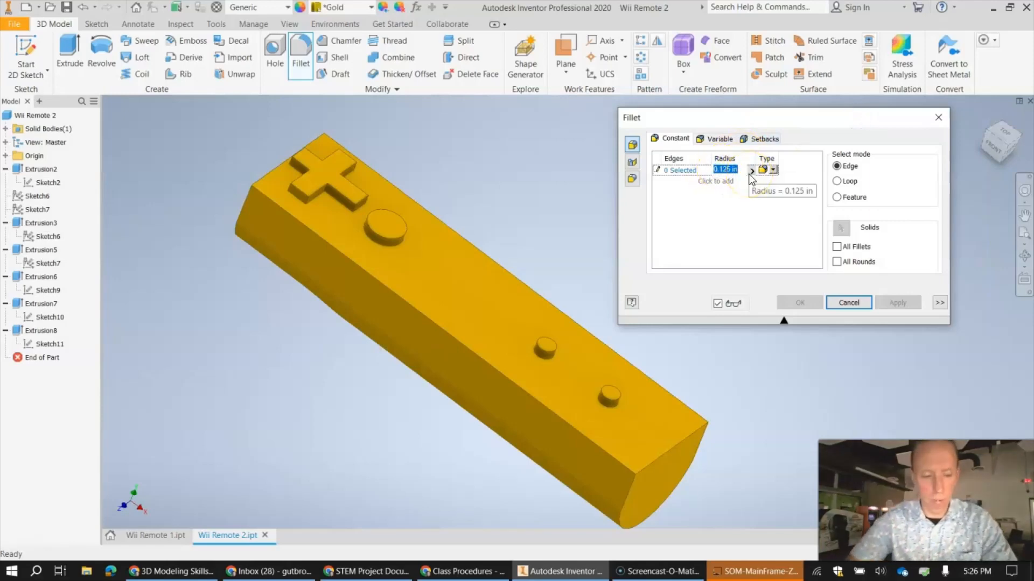
{"action": "type", "text": "1/16"}
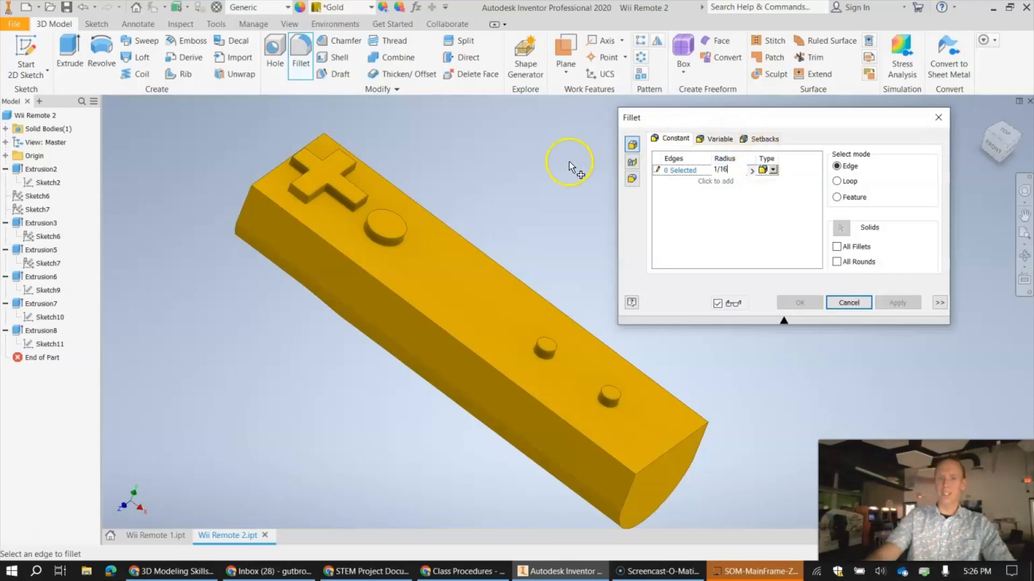
{"action": "left_click", "coordinate": [397, 238]}
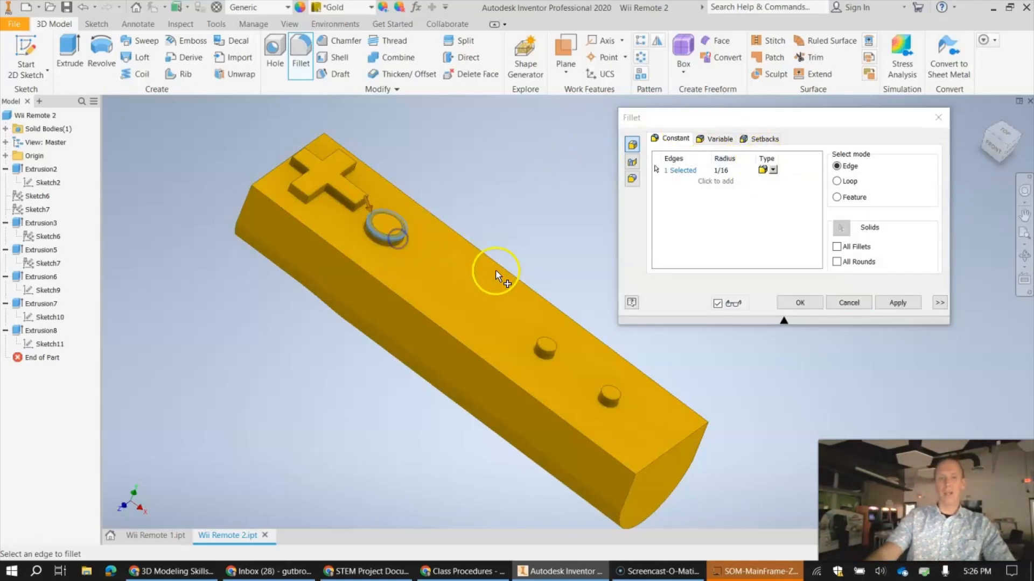
{"action": "left_click", "coordinate": [547, 346]}
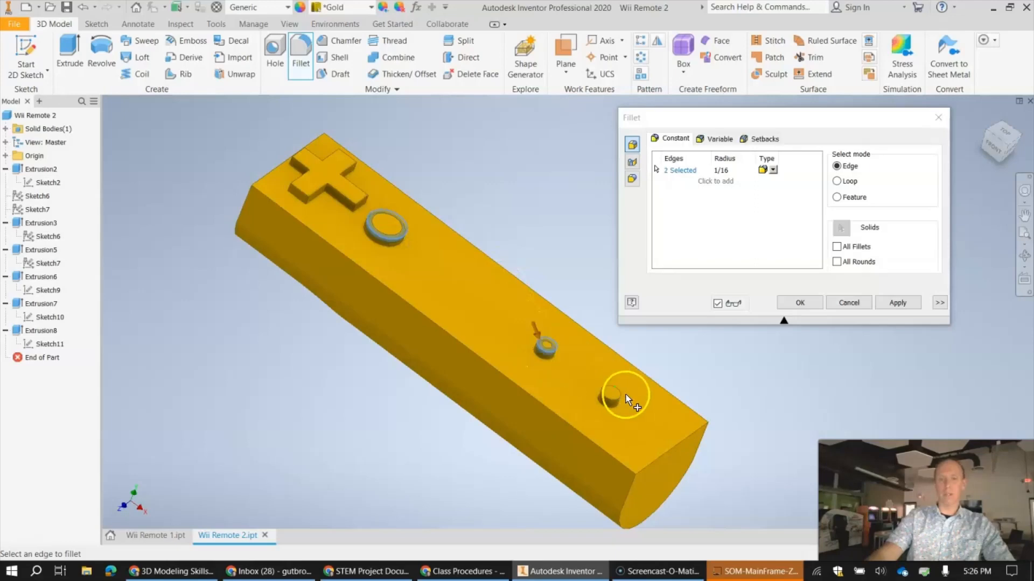
{"action": "left_click", "coordinate": [618, 399]}
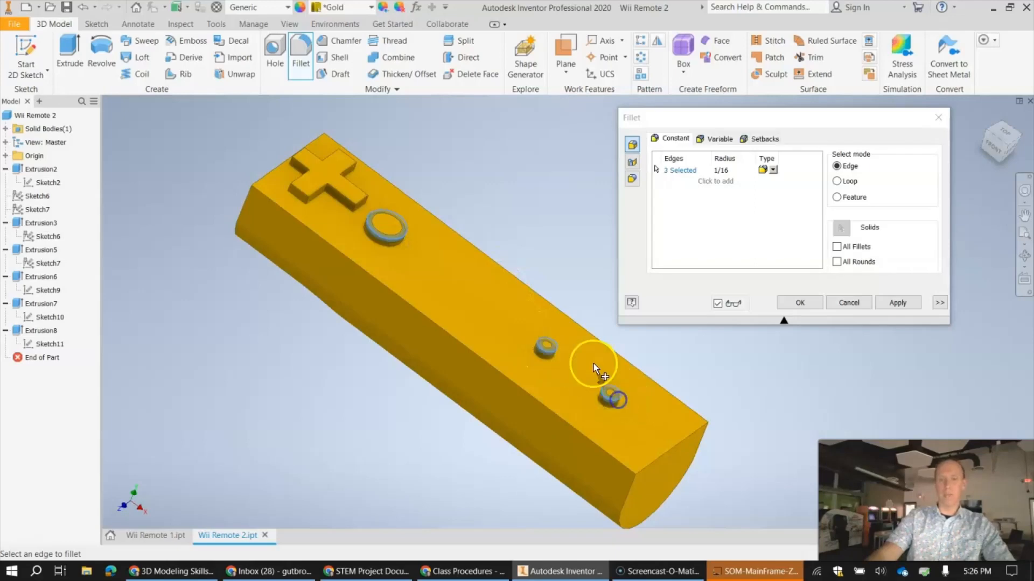
- Add all top edges of the D-pad cross to the 1/16 in fillet and create it
{"action": "left_click", "coordinate": [347, 198]}
{"action": "left_click", "coordinate": [343, 193]}
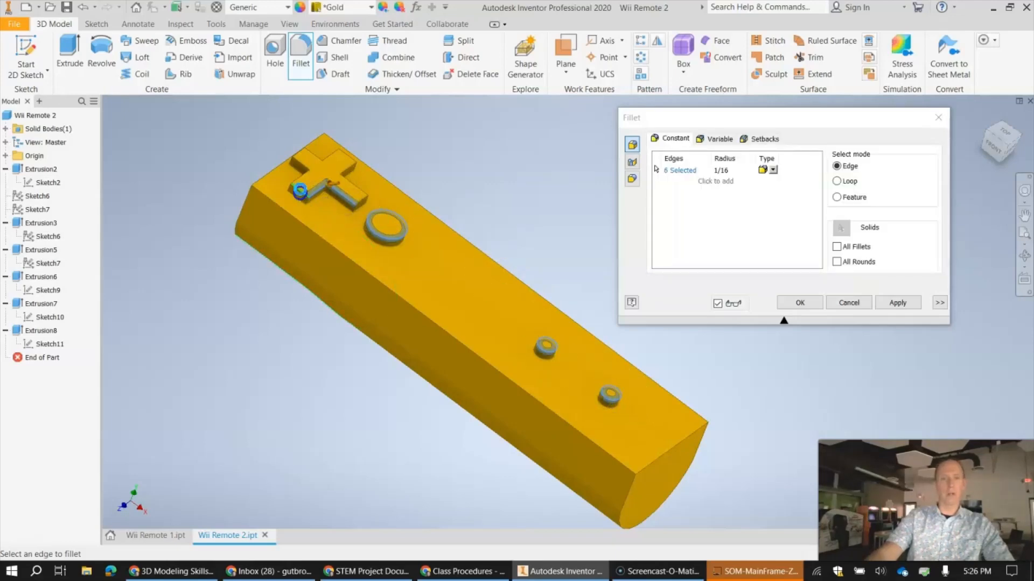
{"action": "left_click", "coordinate": [303, 162]}
{"action": "left_click", "coordinate": [298, 152]}
{"action": "left_click", "coordinate": [315, 154]}
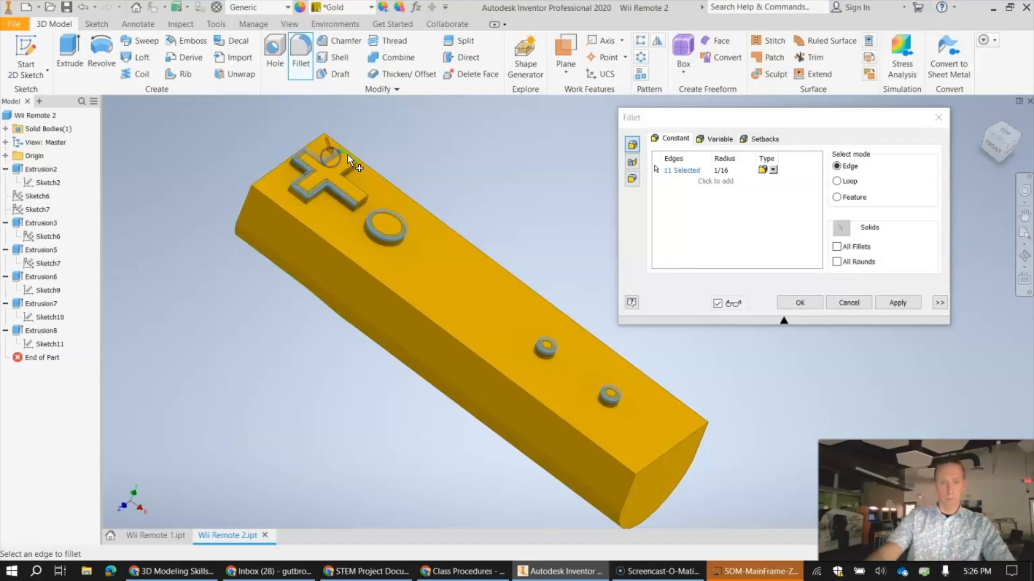
{"action": "left_click", "coordinate": [349, 171]}
{"action": "left_click", "coordinate": [354, 184]}
{"action": "left_click", "coordinate": [360, 199]}
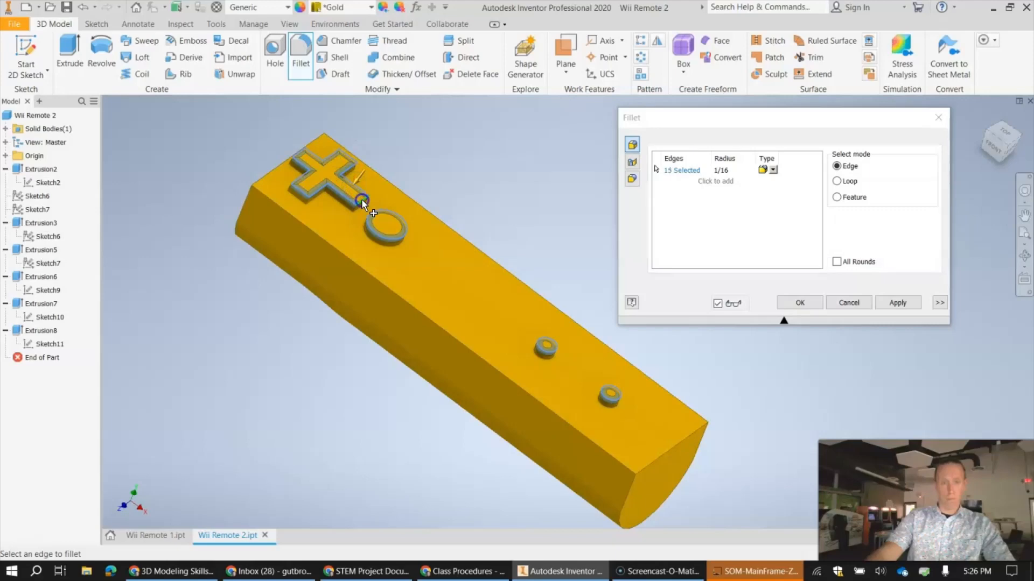
{"action": "left_click", "coordinate": [802, 303]}
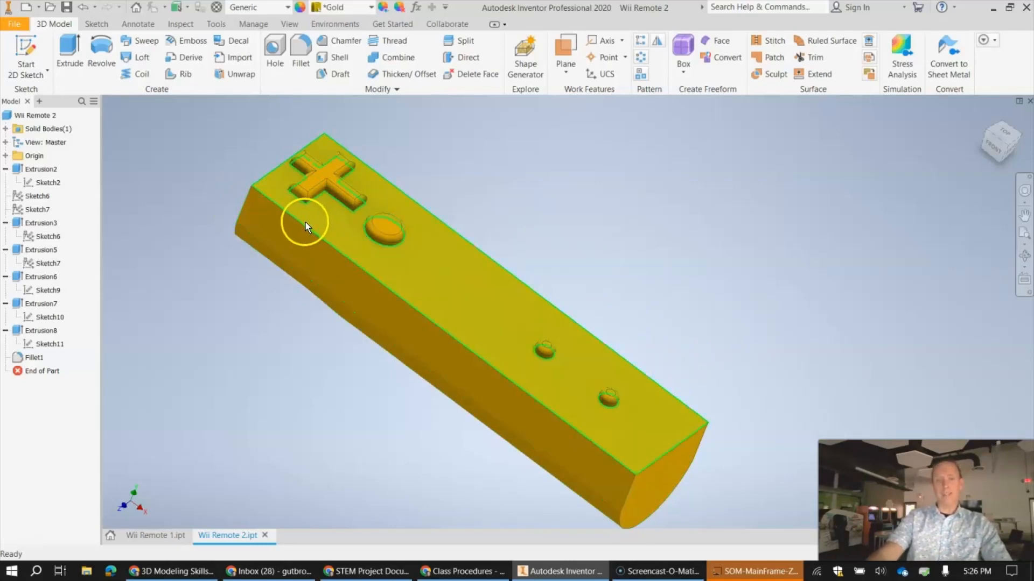
- Start a fillet and set its radius to 1/8 in
{"action": "left_click", "coordinate": [299, 54]}
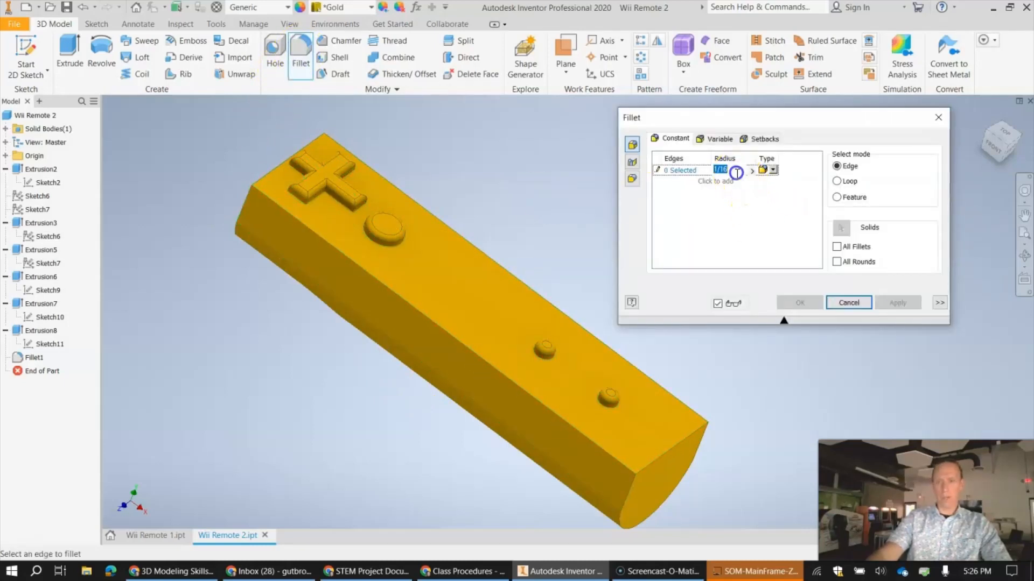
{"action": "type", "text": "1/"}
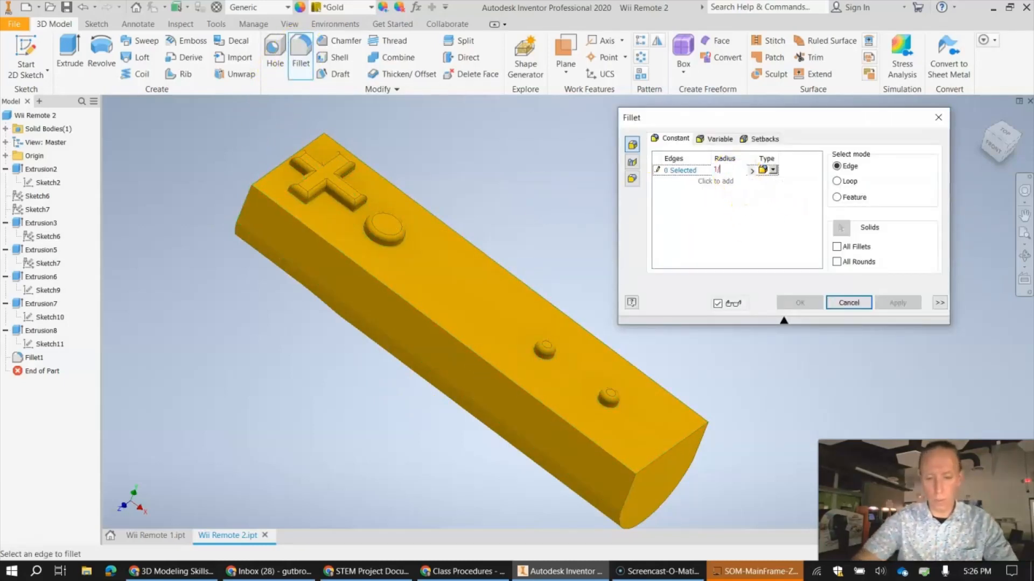
{"action": "type", "text": "8"}
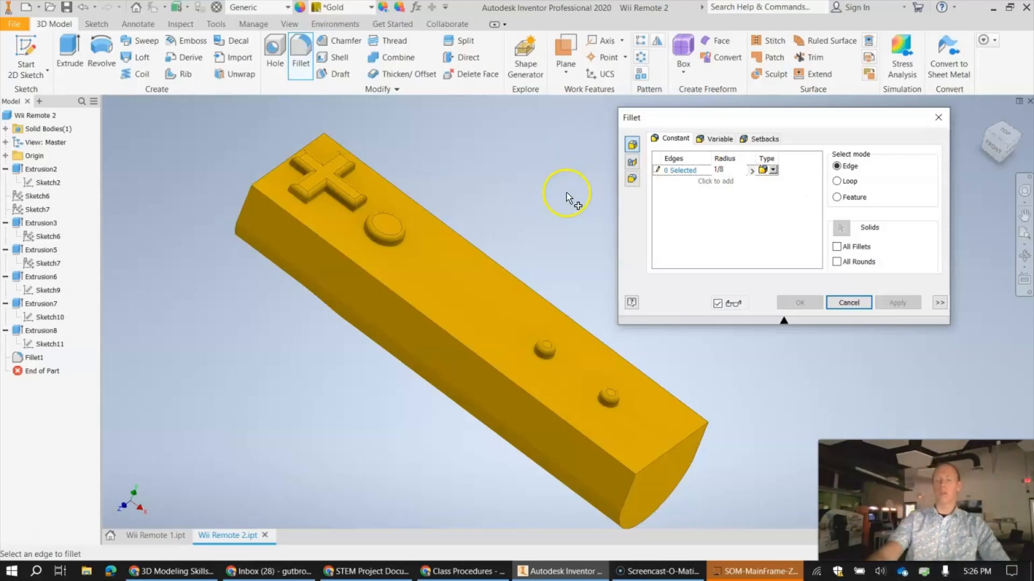
- Try to fillet the body's long top edges, the rounded end face's edges and a lower side edge in one 1/8 in operation
{"action": "left_click", "coordinate": [460, 348]}
{"action": "left_click", "coordinate": [537, 294]}
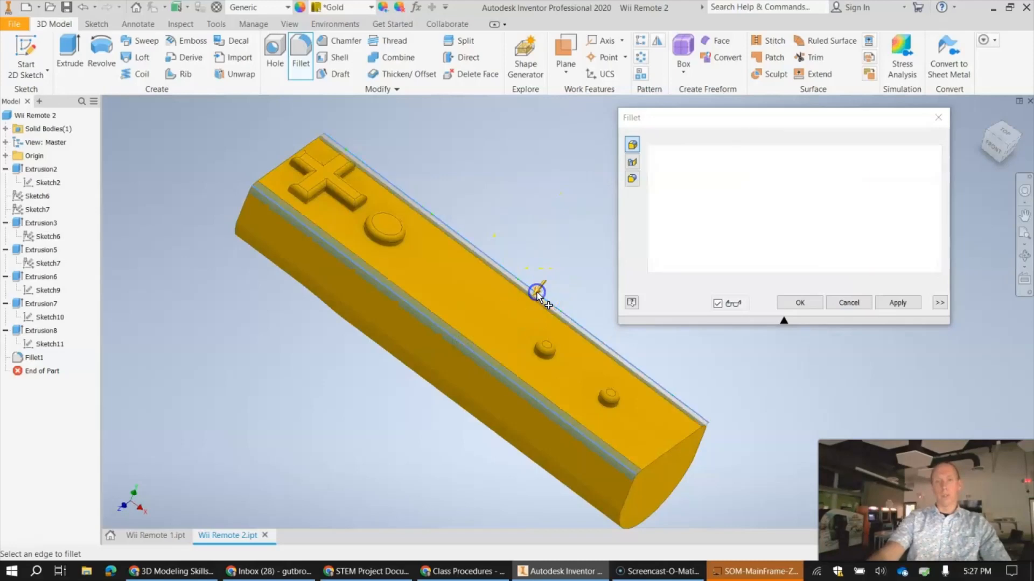
{"action": "left_click", "coordinate": [680, 446]}
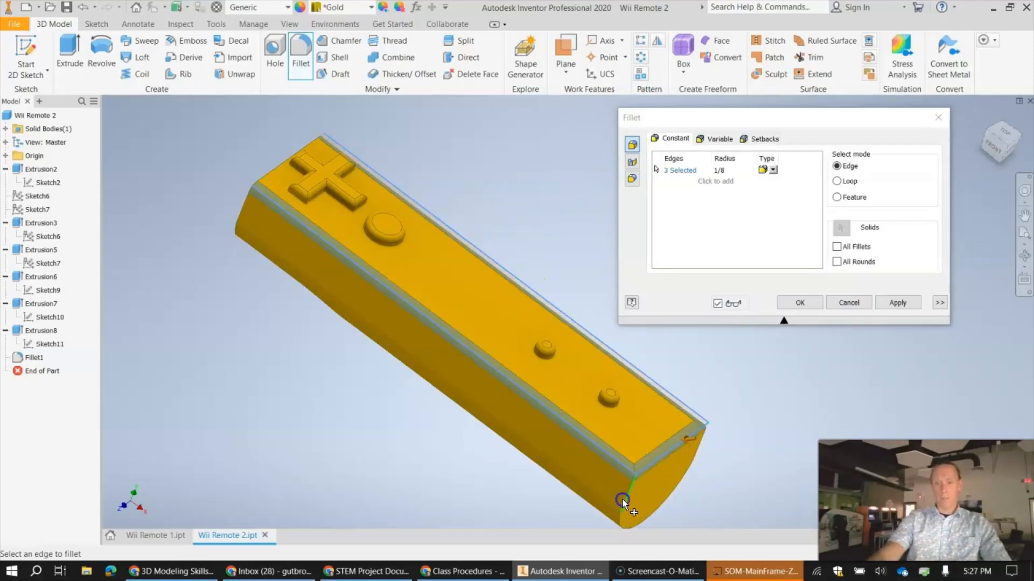
{"action": "left_click", "coordinate": [621, 499]}
{"action": "left_click", "coordinate": [567, 477]}
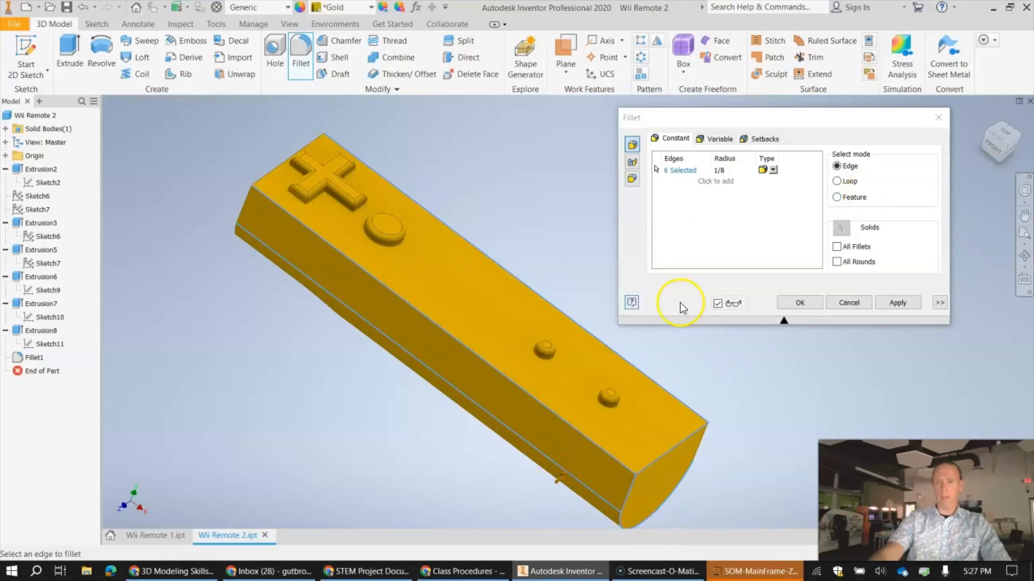
{"action": "left_click", "coordinate": [898, 303]}
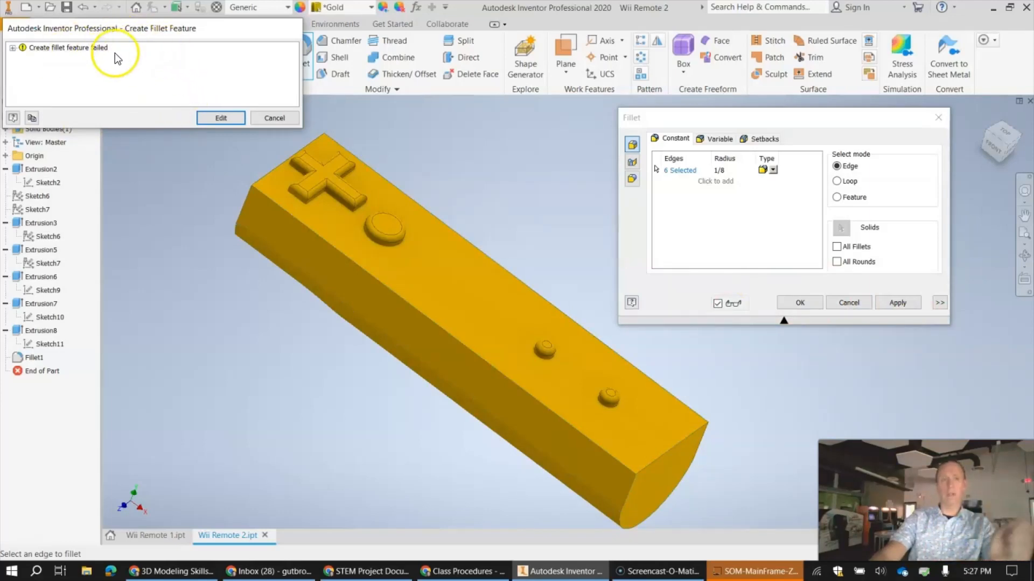
{"action": "left_click", "coordinate": [275, 118]}
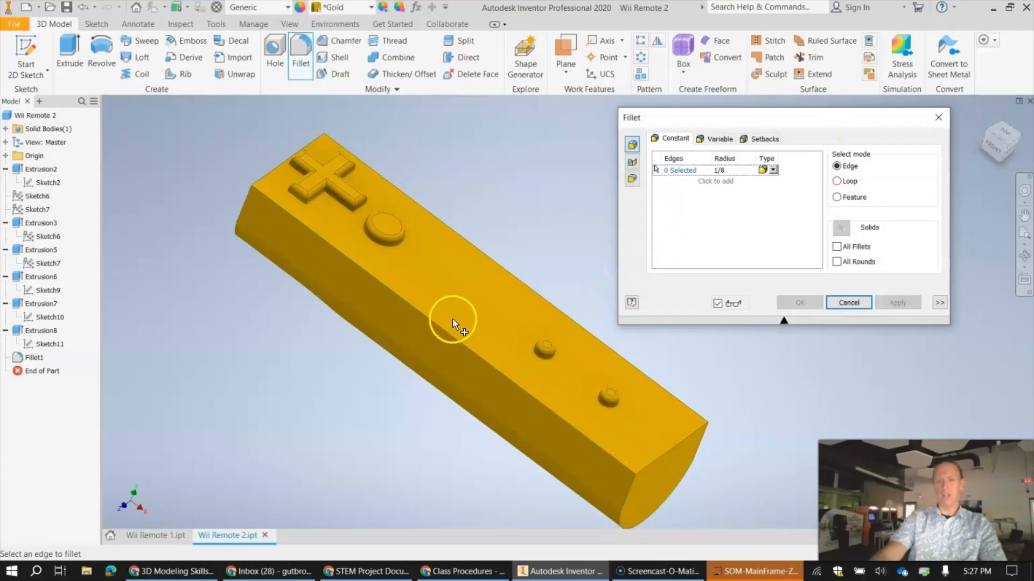
- Select the two long top edges and the short top edge at the D-pad end for the 1/8 in fillet
{"action": "left_click", "coordinate": [493, 366]}
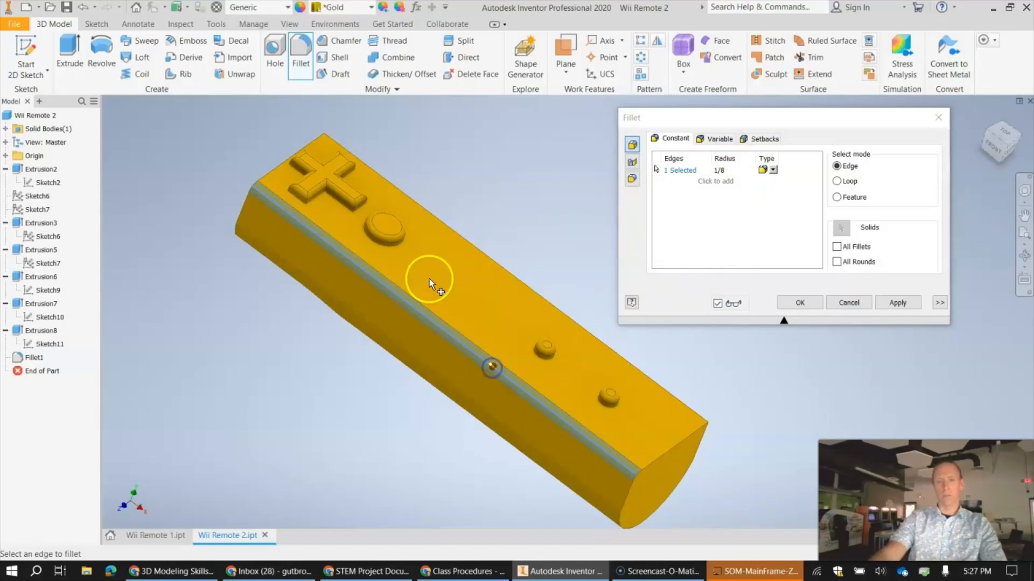
{"action": "left_click", "coordinate": [271, 170]}
{"action": "left_click", "coordinate": [465, 241]}
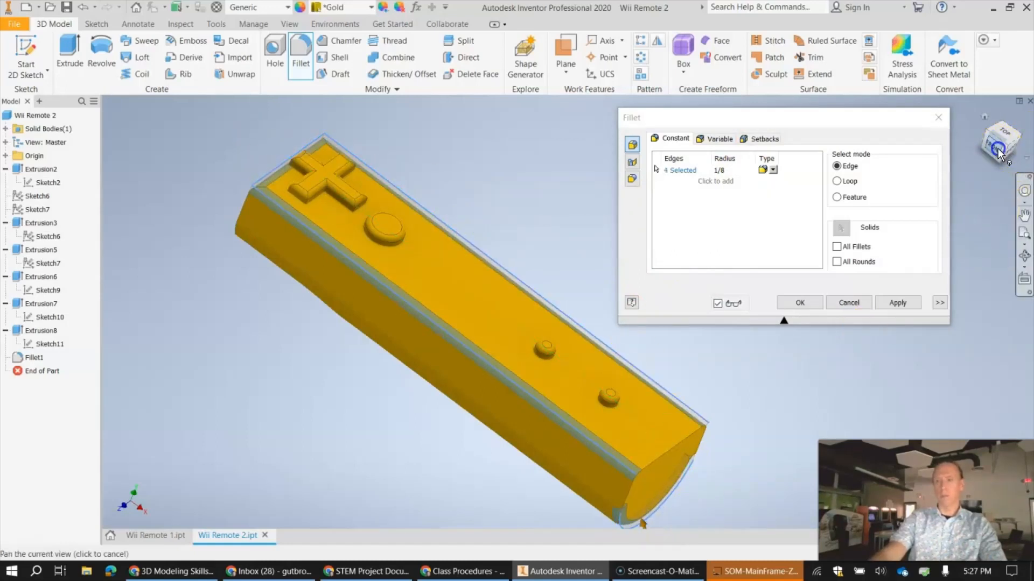
- Add the side and lower edges of the D-pad end face and the curved underside step outline to the selection, and create the fillet
{"action": "mouse_move", "coordinate": [1004, 144]}
{"action": "left_mouse_down"}
{"action": "mouse_move", "coordinate": [143, 523]}
{"action": "mouse_move", "coordinate": [283, 499]}
{"action": "left_mouse_up"}
{"action": "left_click", "coordinate": [352, 355]}
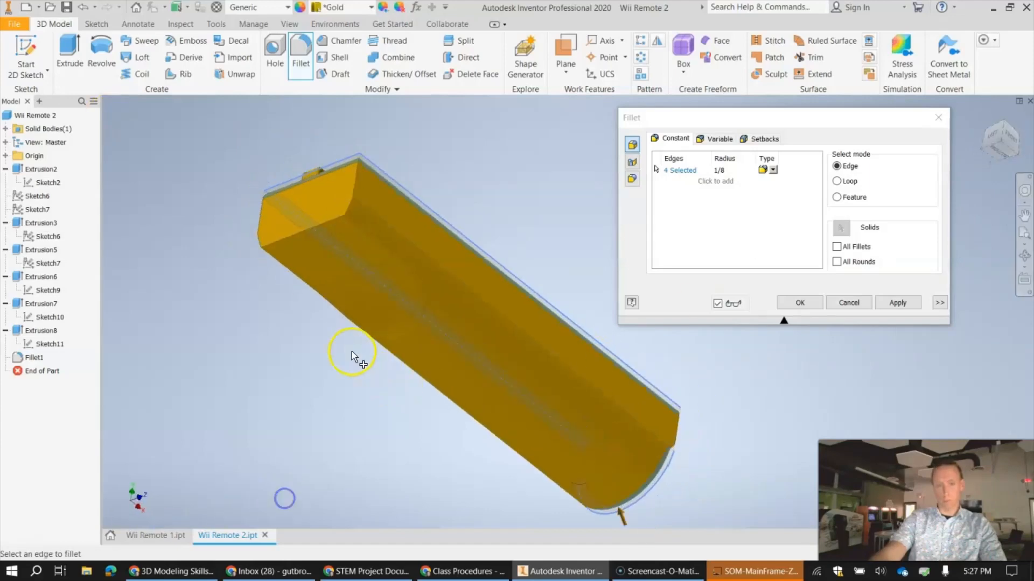
{"action": "left_click", "coordinate": [313, 229]}
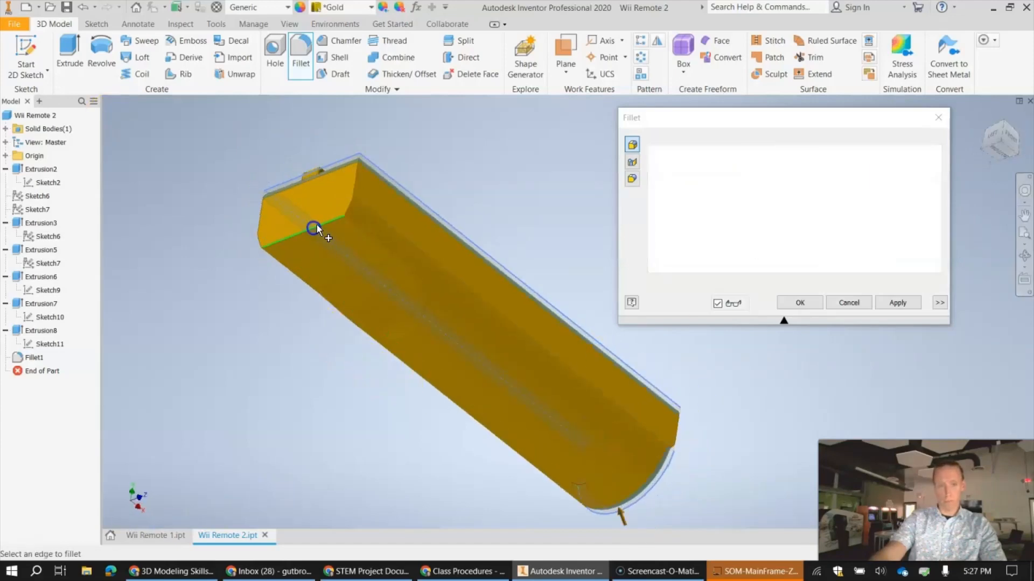
{"action": "left_click", "coordinate": [353, 186]}
{"action": "left_click", "coordinate": [261, 211]}
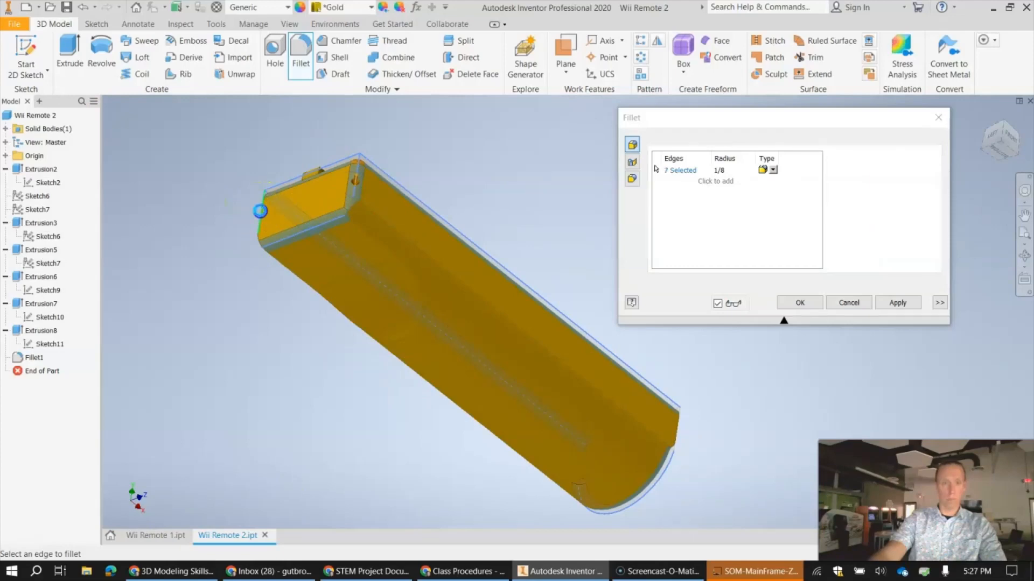
{"action": "left_click", "coordinate": [399, 338]}
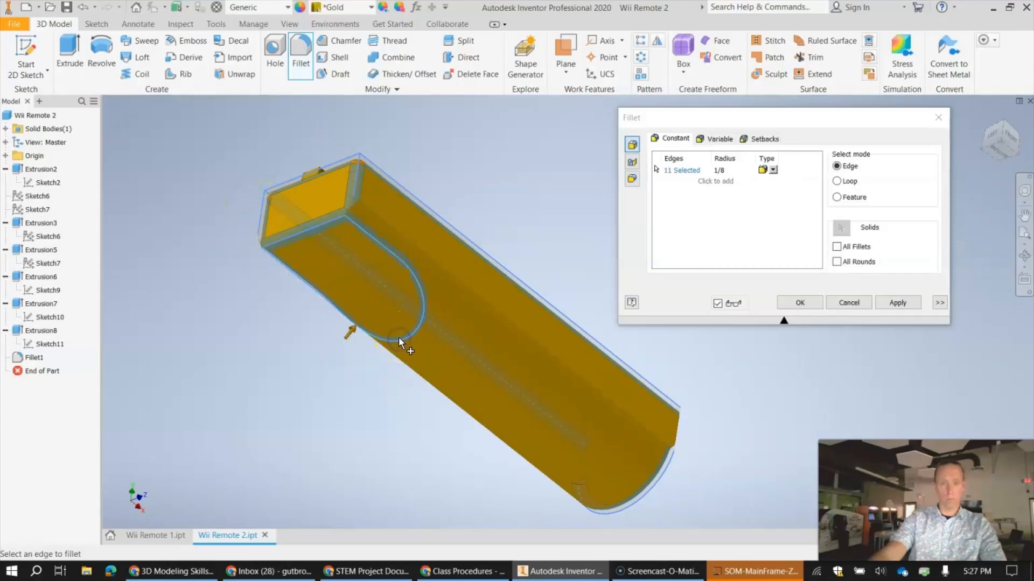
{"action": "left_click", "coordinate": [899, 302]}
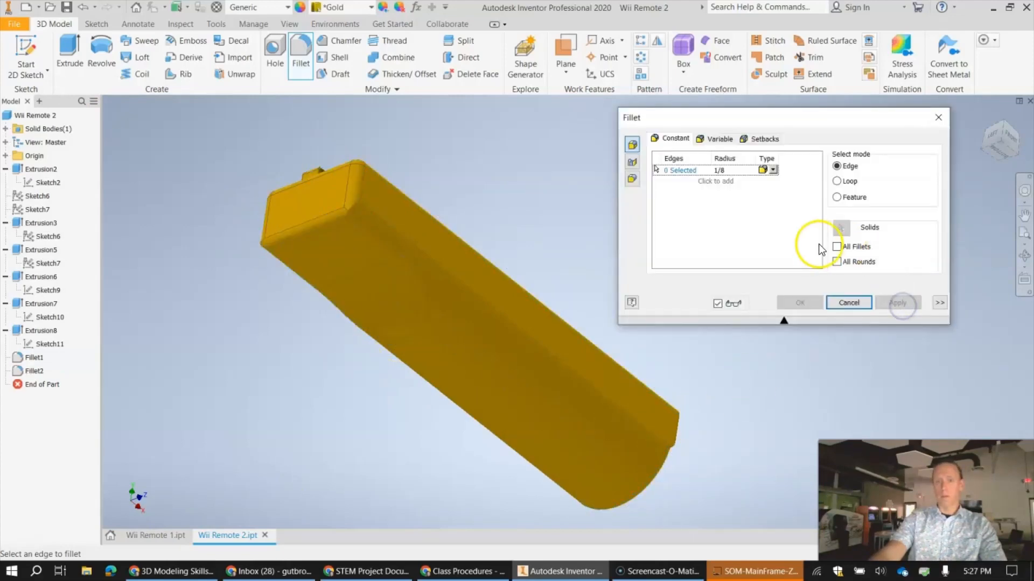
{"action": "left_click", "coordinate": [935, 119]}
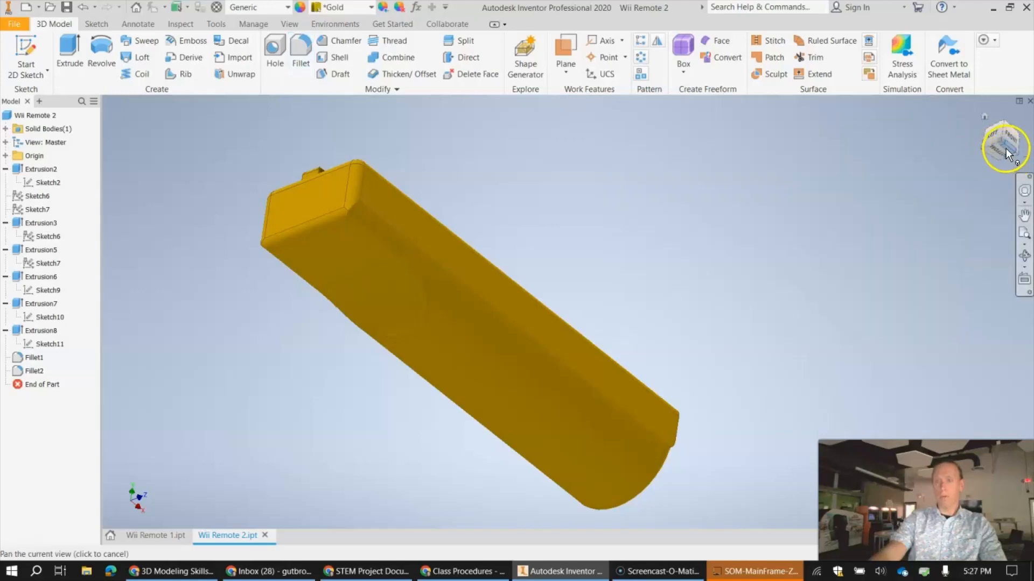
- Check the filleted remote from below and above, and save the part
{"action": "left_click_drag", "start_coordinate": [1006, 147], "coordinate": [983, 135]}
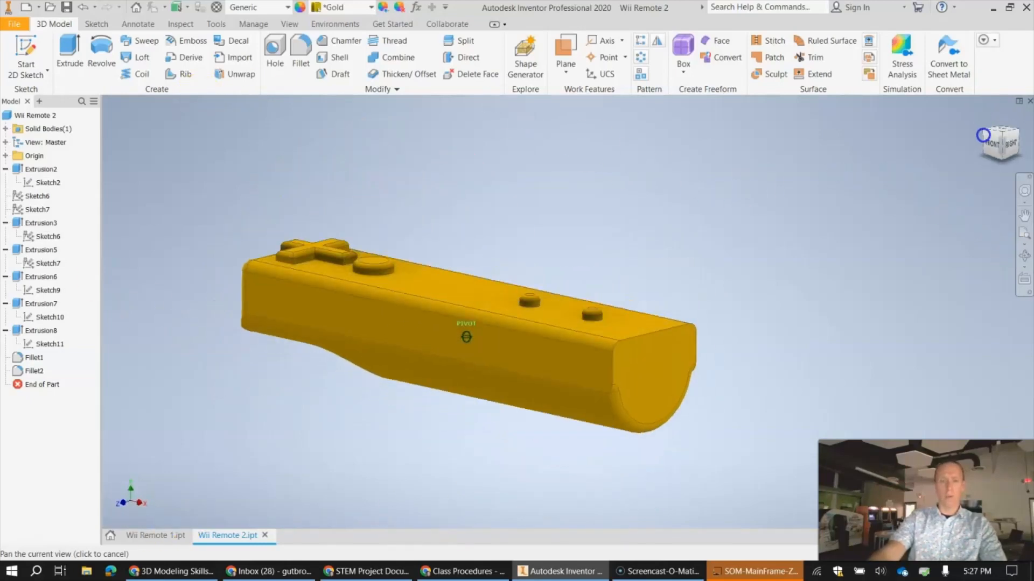
{"action": "left_click", "coordinate": [983, 135]}
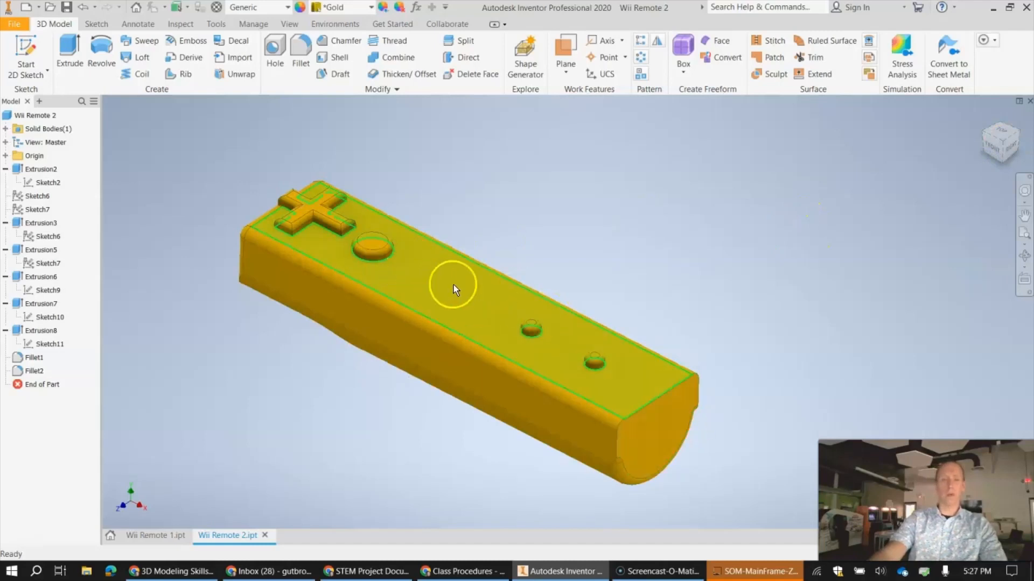
{"action": "middle_click_drag", "start_coordinate": [775, 275], "coordinate": [798, 252]}
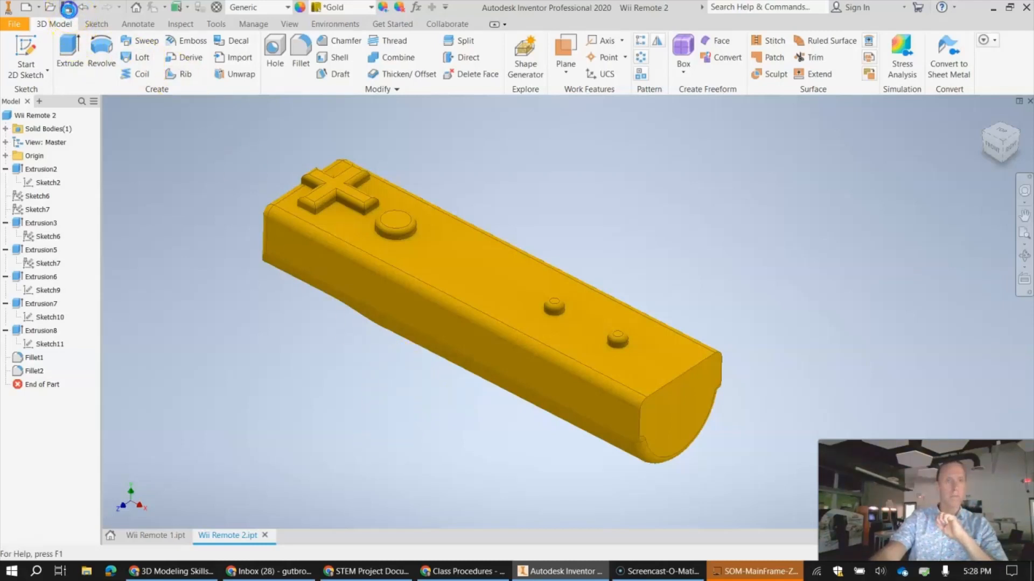
{"action": "left_click", "coordinate": [67, 8]}
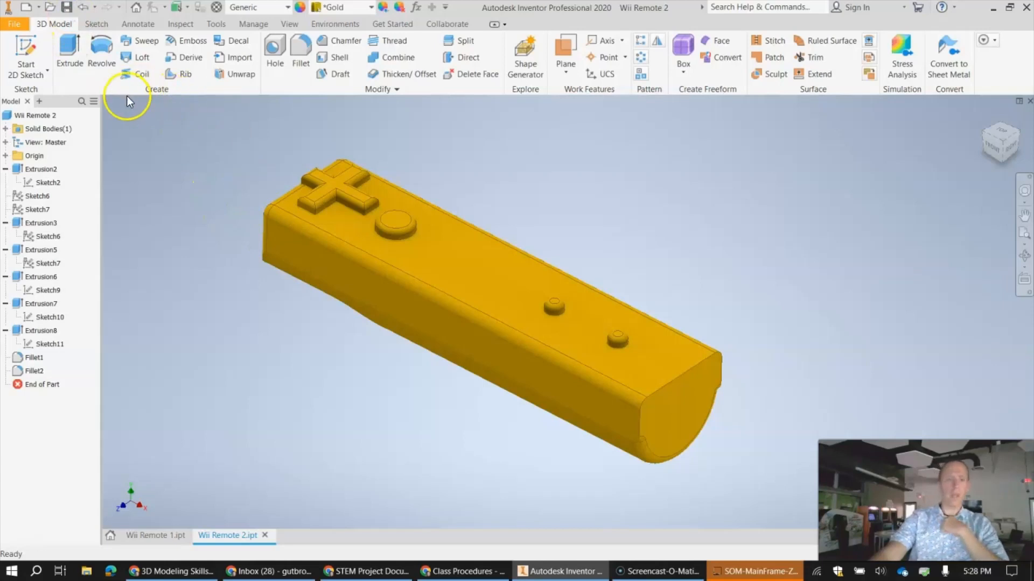
- Cycle the ribbon display through its collapsed forms and restore the full ribbon
{"action": "double_click", "coordinate": [54, 24]}
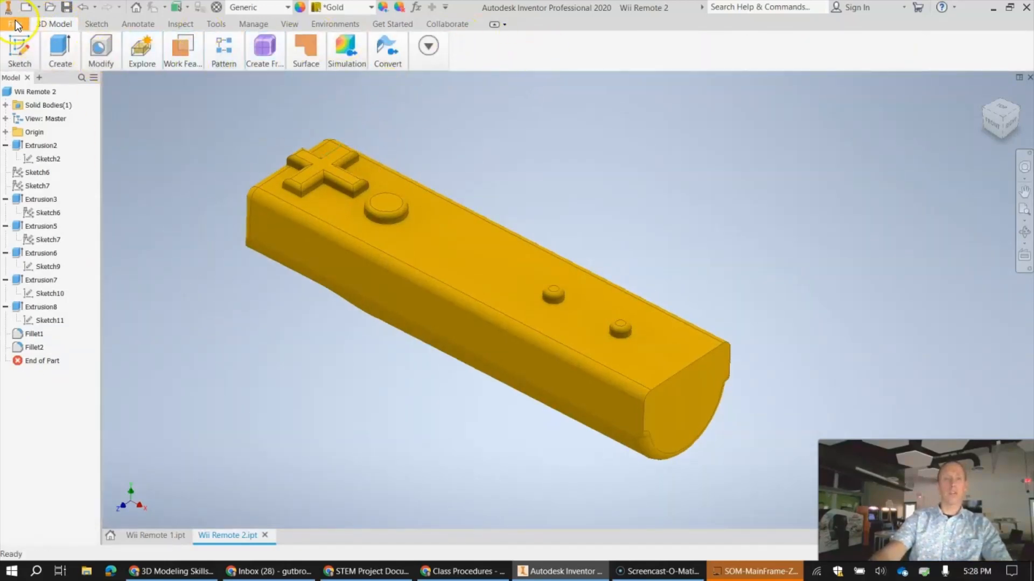
{"action": "double_click", "coordinate": [53, 24]}
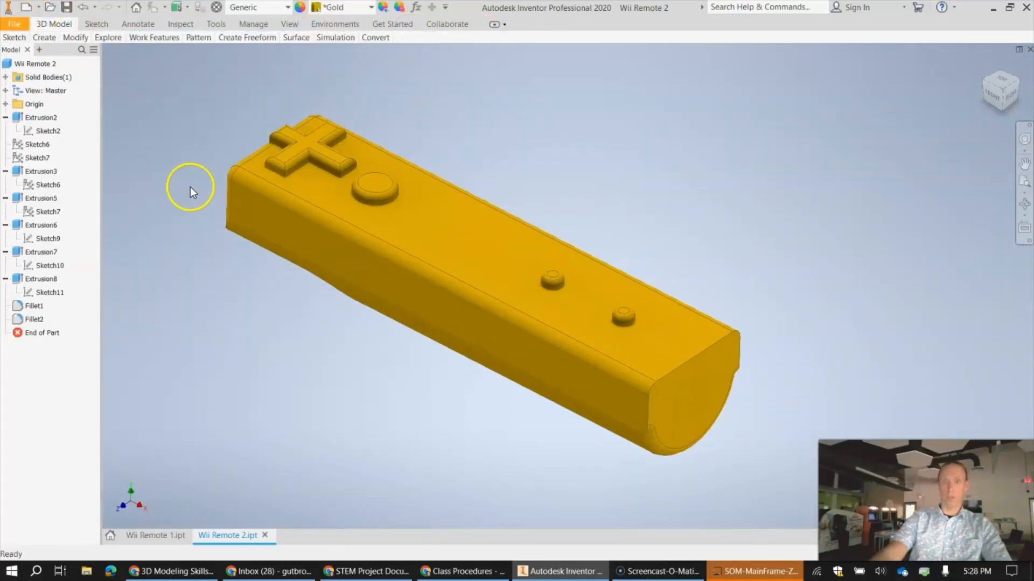
{"action": "double_click", "coordinate": [54, 25]}
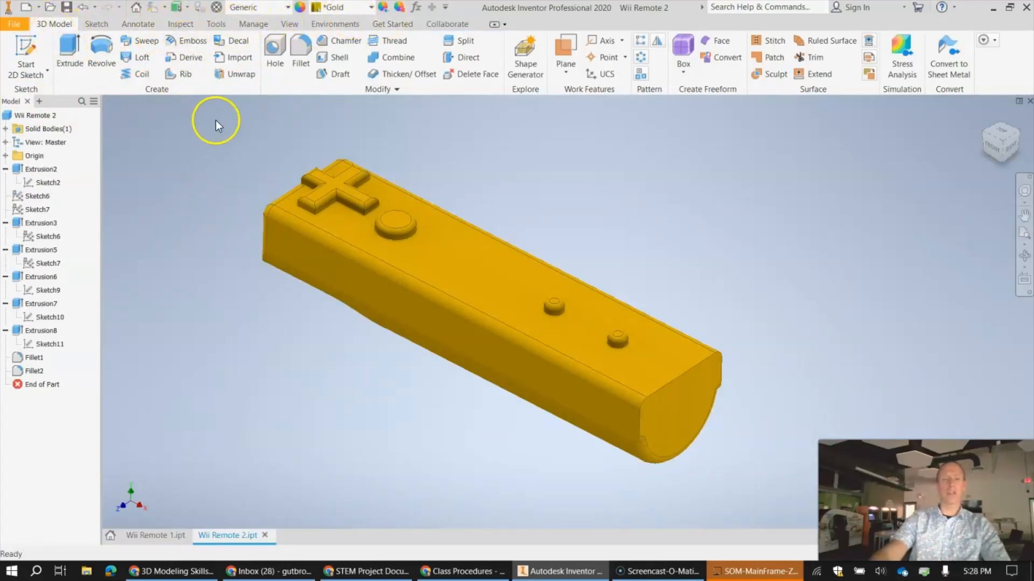
- Try the Rectangle and Line tools on the remote's top face without starting a sketch, and cancel the extrusion edit
{"action": "left_click", "coordinate": [99, 25]}
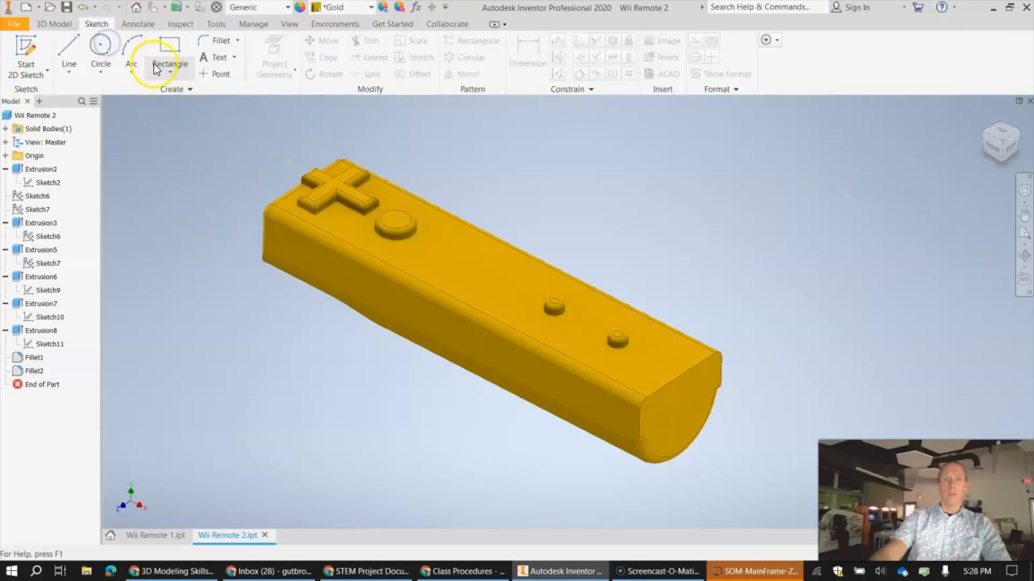
{"action": "left_click", "coordinate": [191, 71]}
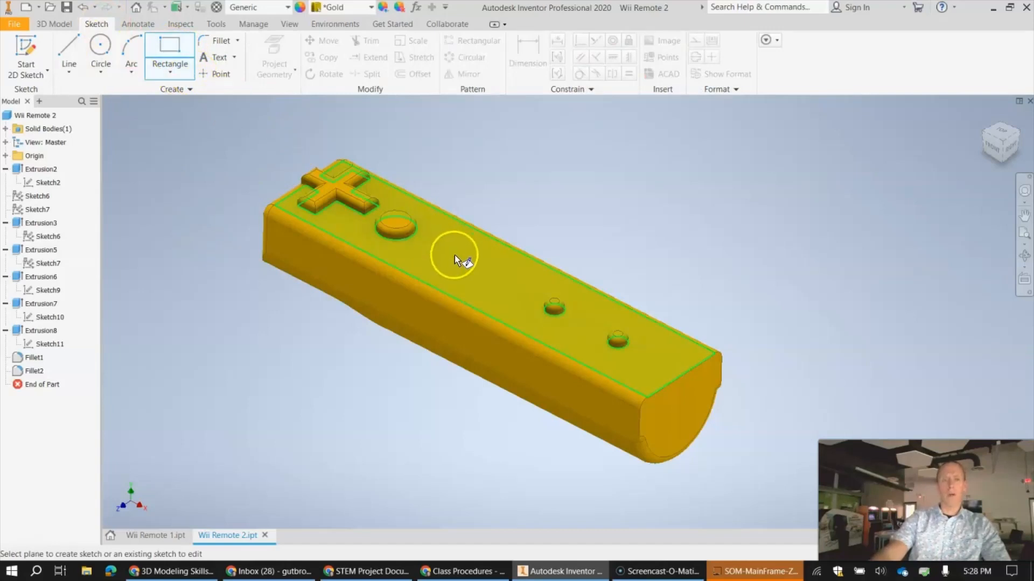
{"action": "left_click", "coordinate": [72, 52]}
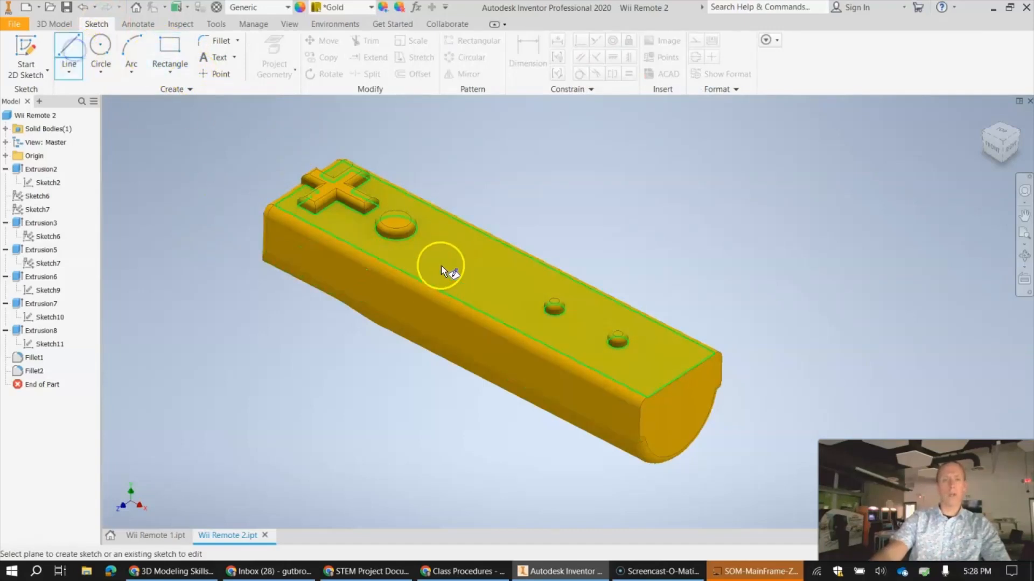
{"action": "left_click_drag", "start_coordinate": [560, 335], "coordinate": [563, 348]}
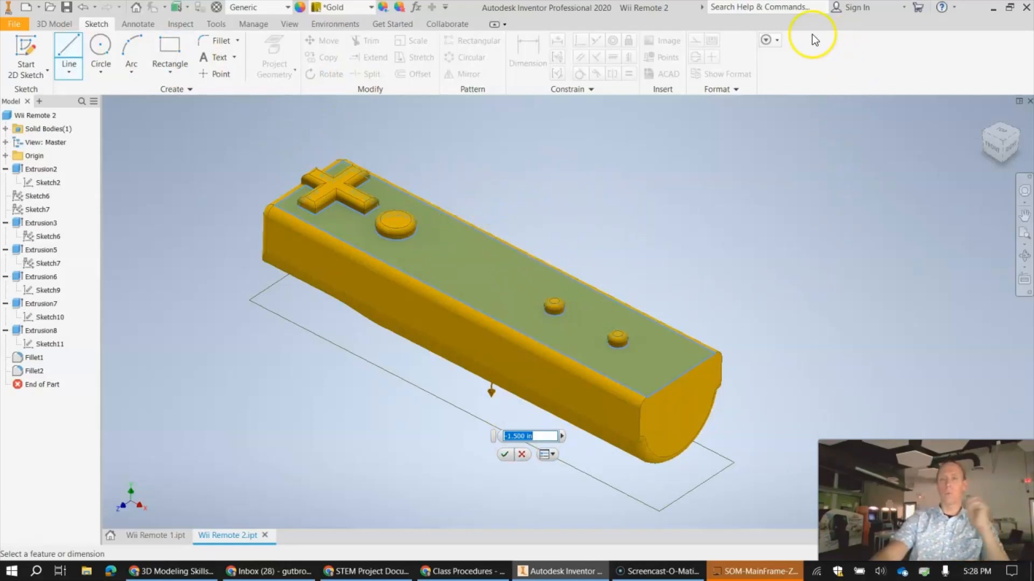
{"action": "left_click", "coordinate": [525, 454]}
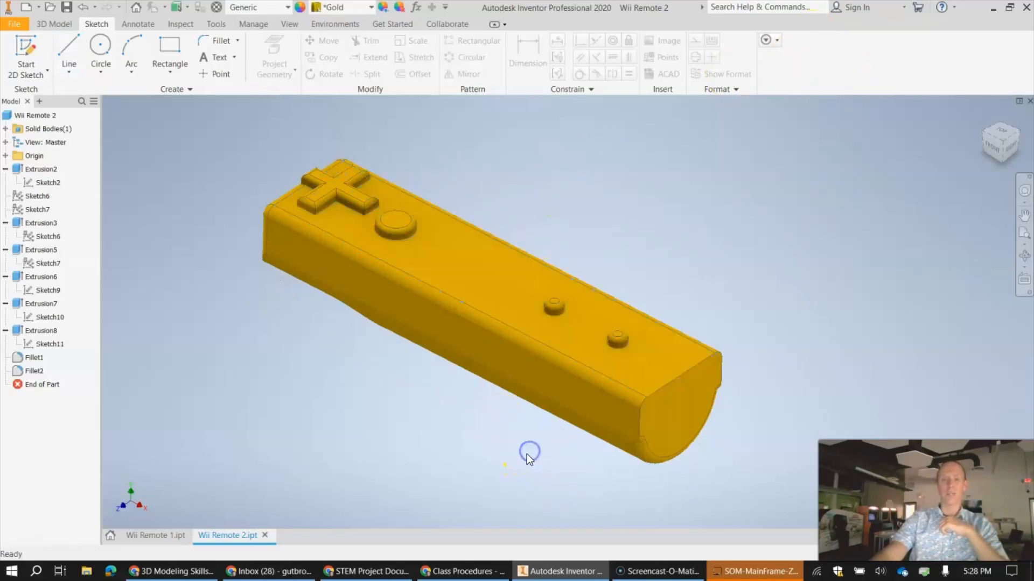
- Create an empty sketch on the remote's top face, and delete it
{"action": "left_click", "coordinate": [59, 25]}
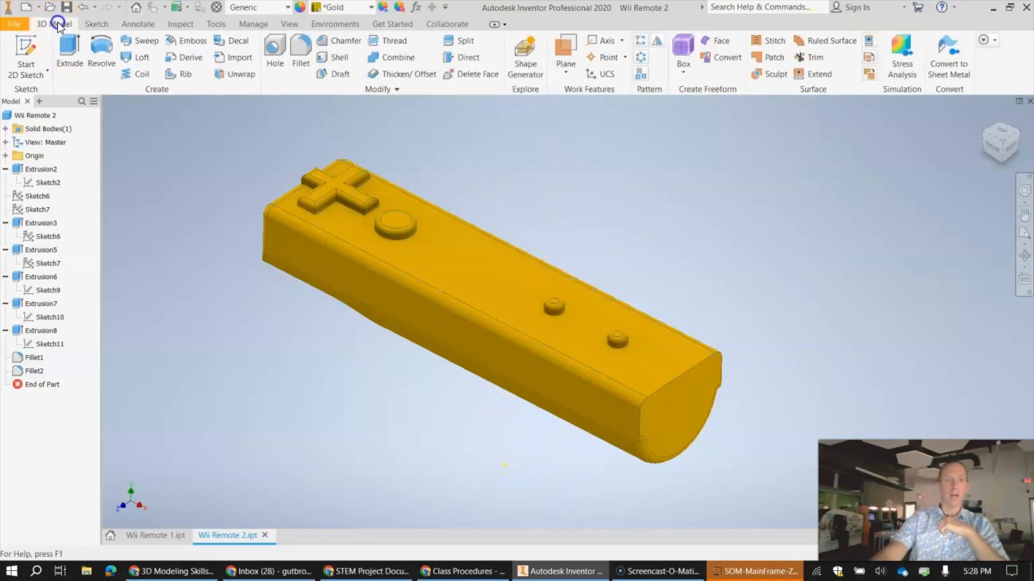
{"action": "left_click", "coordinate": [27, 54]}
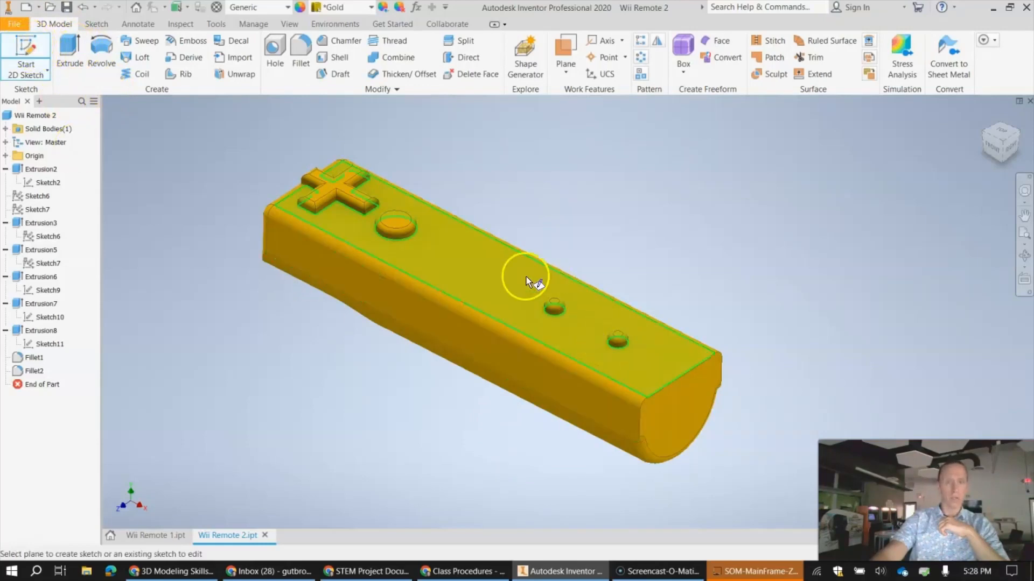
{"action": "left_click", "coordinate": [447, 263]}
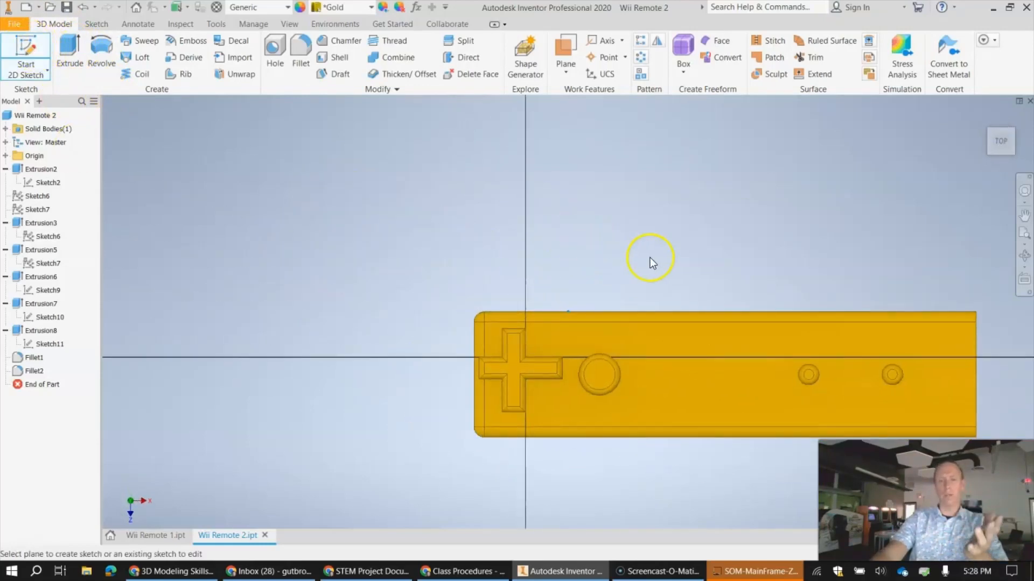
{"action": "left_click", "coordinate": [772, 51]}
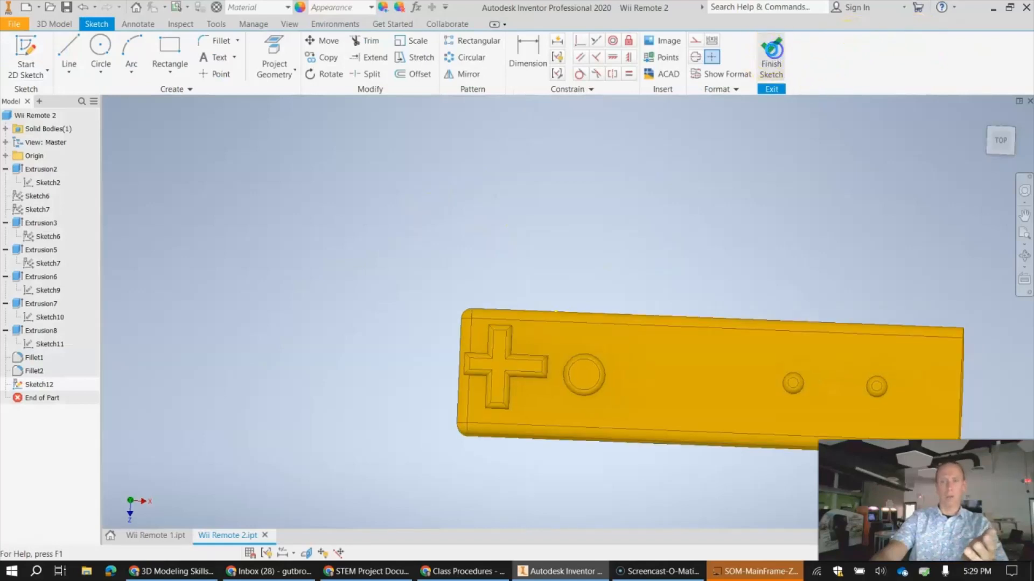
{"action": "right_click", "coordinate": [39, 384]}
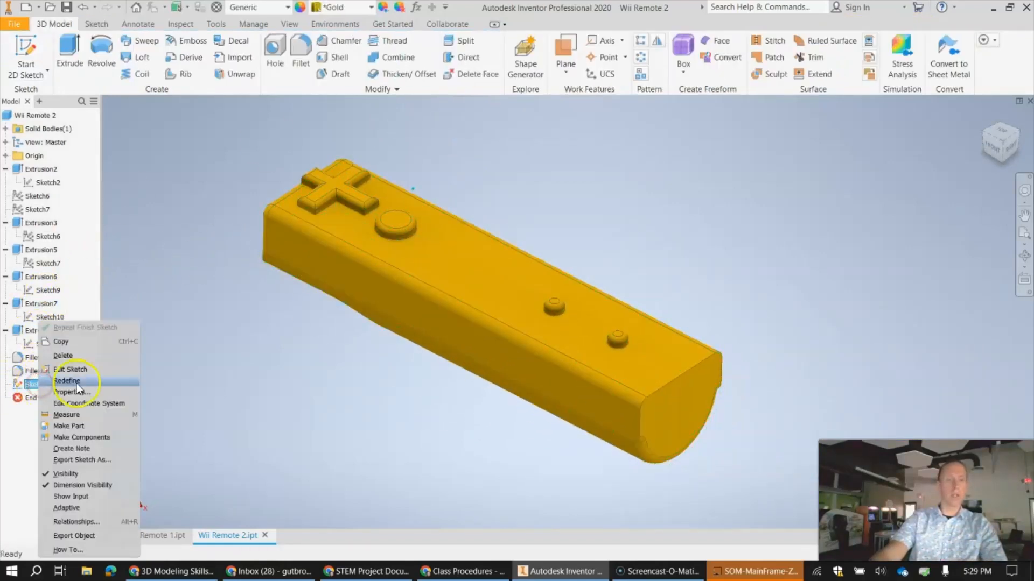
{"action": "left_click", "coordinate": [80, 356]}
{"action": "scroll", "coordinate": [639, 169], "scroll_direction": "down", "scroll_amount": 3}
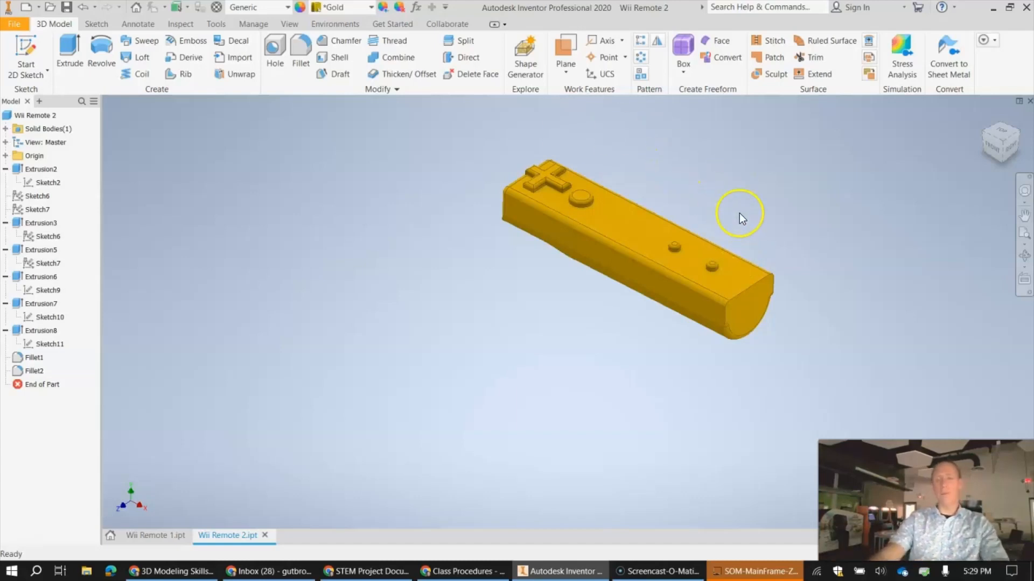
{"action": "middle_click_drag", "start_coordinate": [739, 213], "coordinate": [722, 244]}
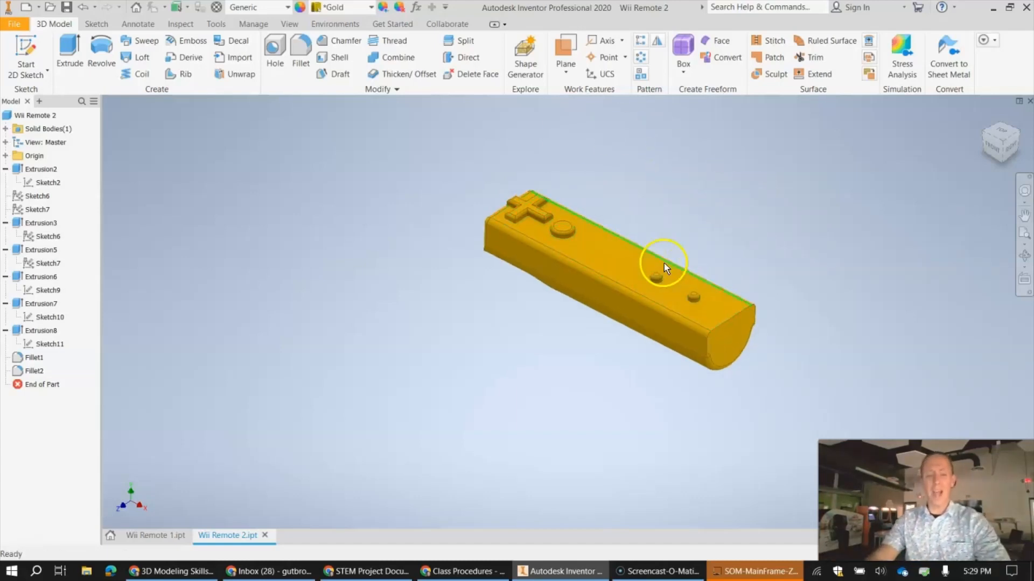